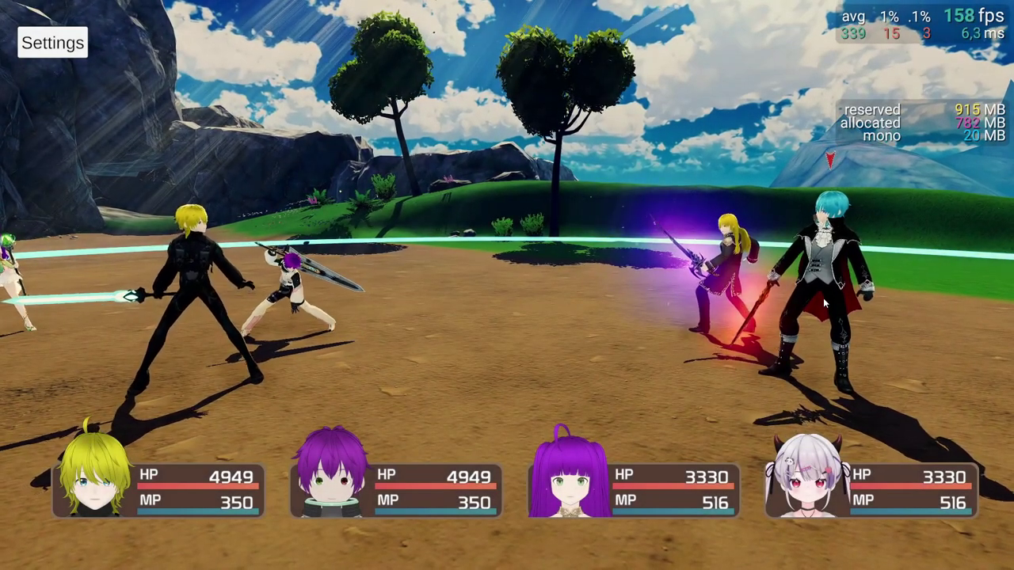
Turn off the fps and memory stats overlay mid-battle with Ctrl+H
key("ctrl+h")
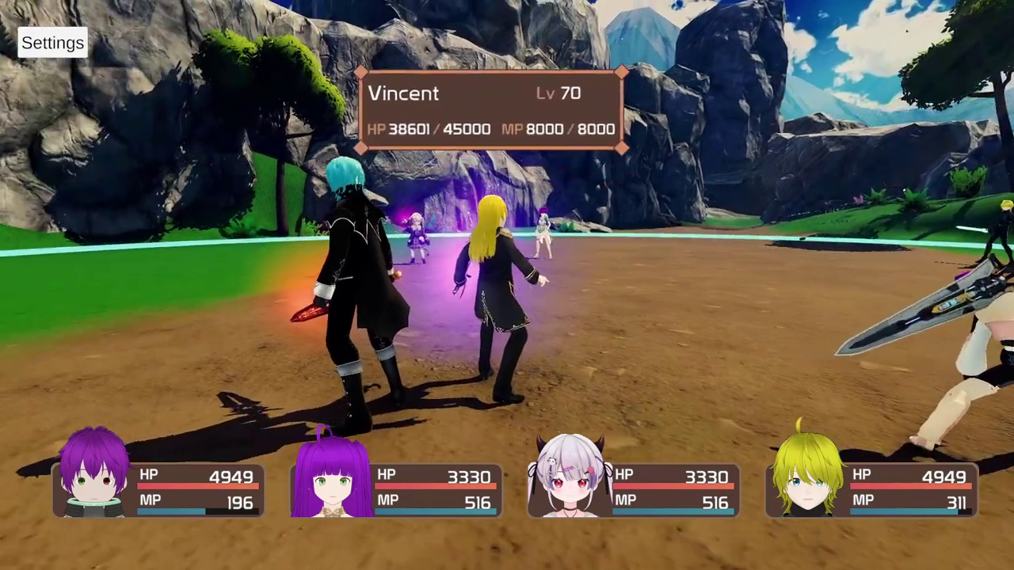
Switch the enemy target from Vincent to Zanshi and let the party's turn play out
key("Left")
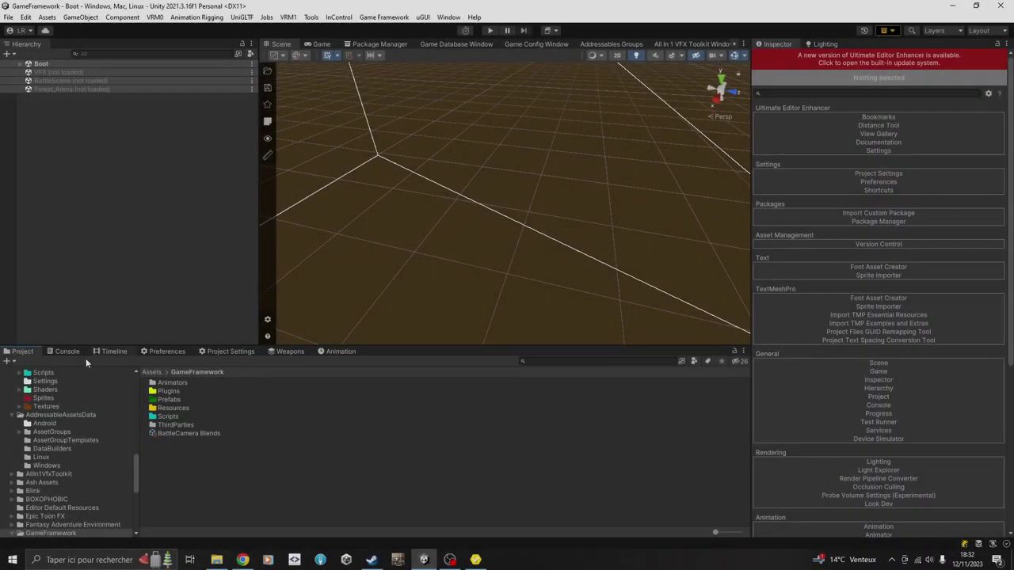
Bring up the Game Database window on Abilities, listing the Attacks and Spells types
left_click(70, 352)
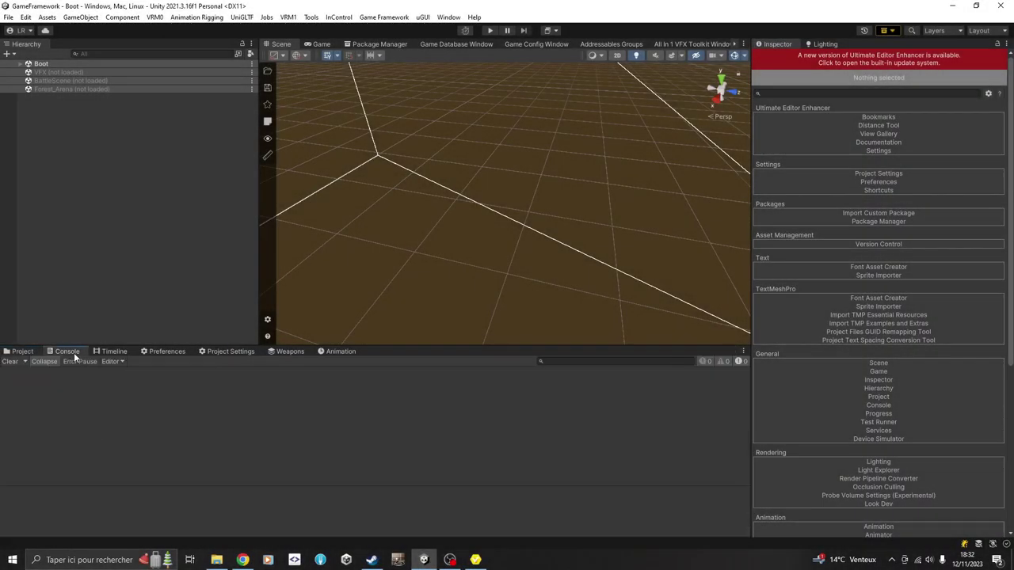
left_click(22, 351)
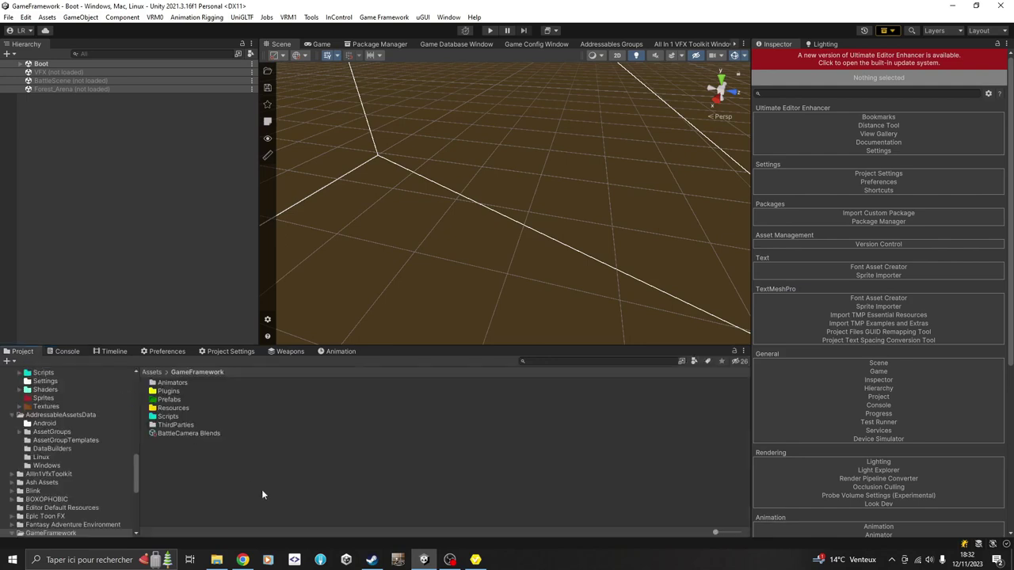
left_click(462, 44)
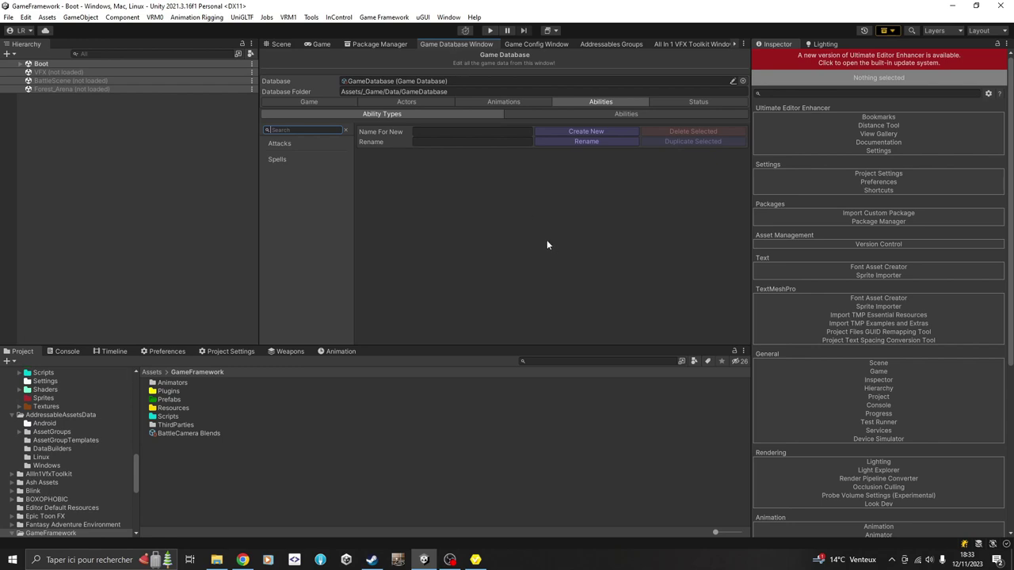
Maximize the Game Database and show the Game page's Formulas list
double_click(457, 46)
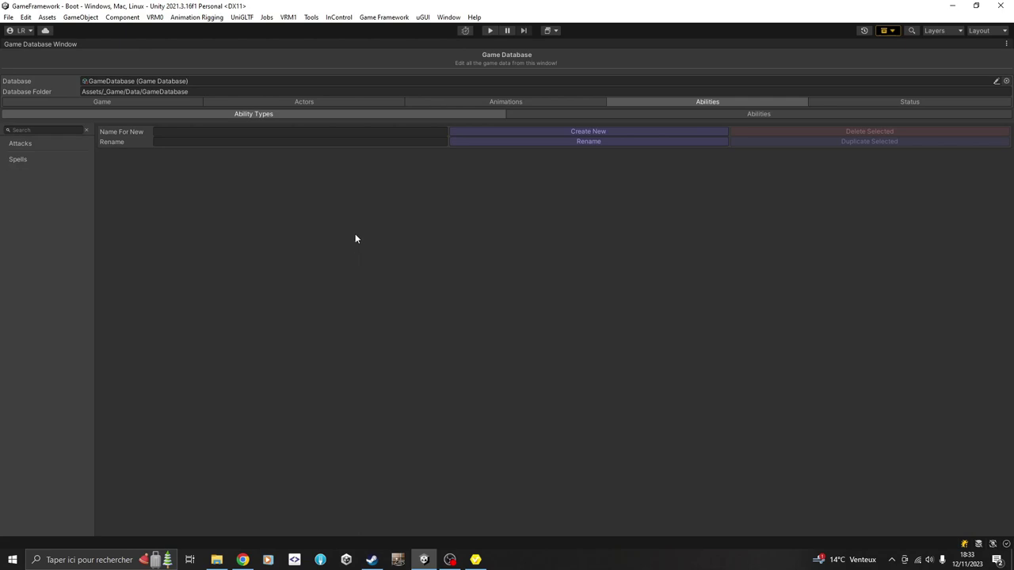
left_click(100, 103)
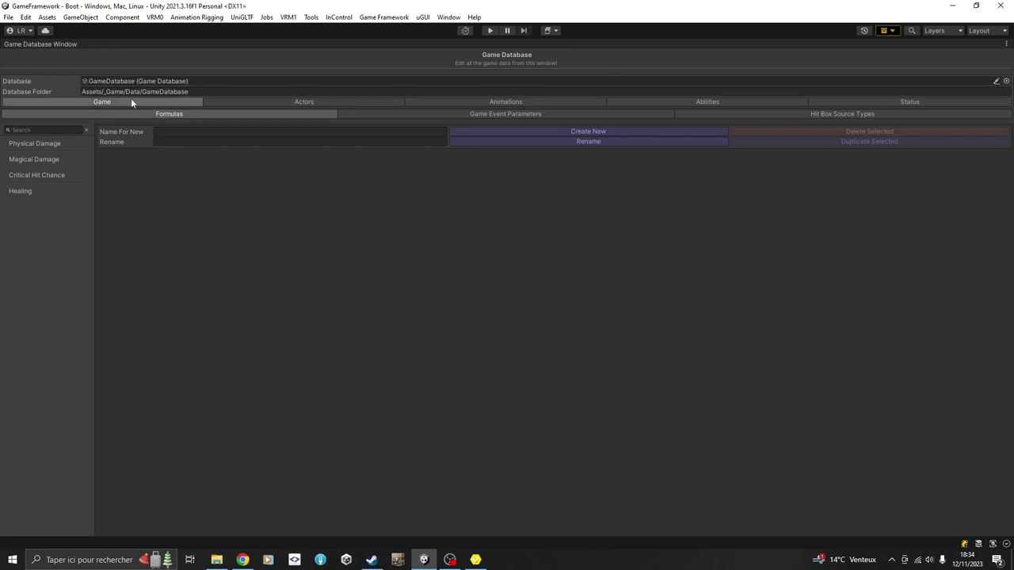
Select the Physical Damage formula to see its display name and graph options
left_click(36, 144)
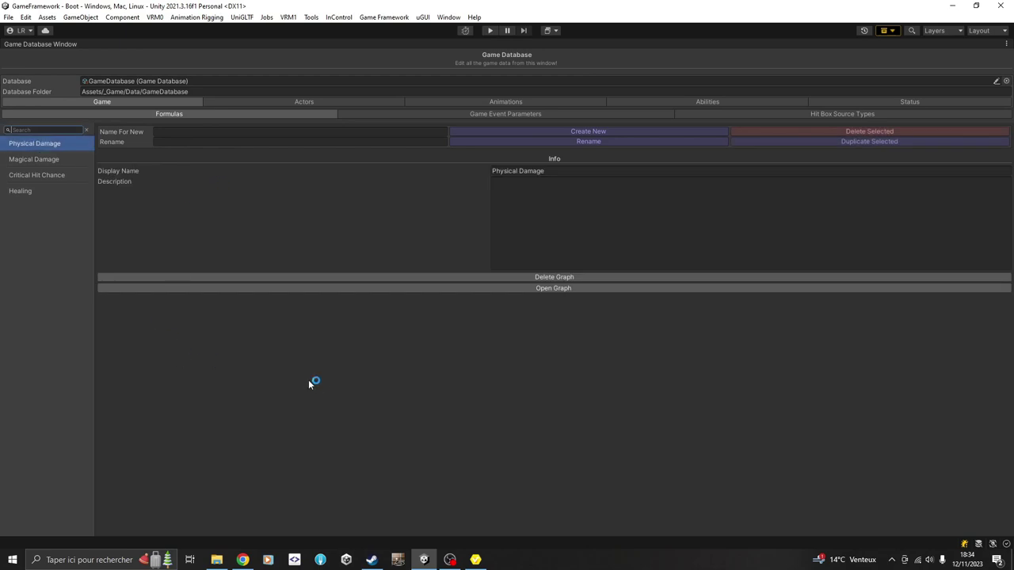
Open the Physical Damage graph, zoom out and pan right to the Power, Variance and Clamp groups
left_click(555, 289)
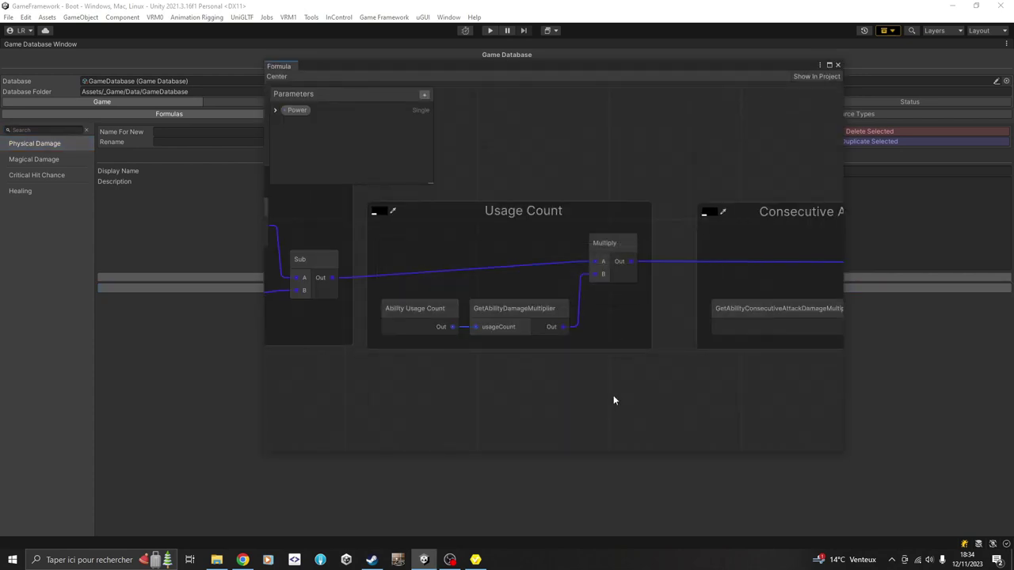
scroll(533, 412, "down", 3)
middle_click_drag(534, 412, 648, 374)
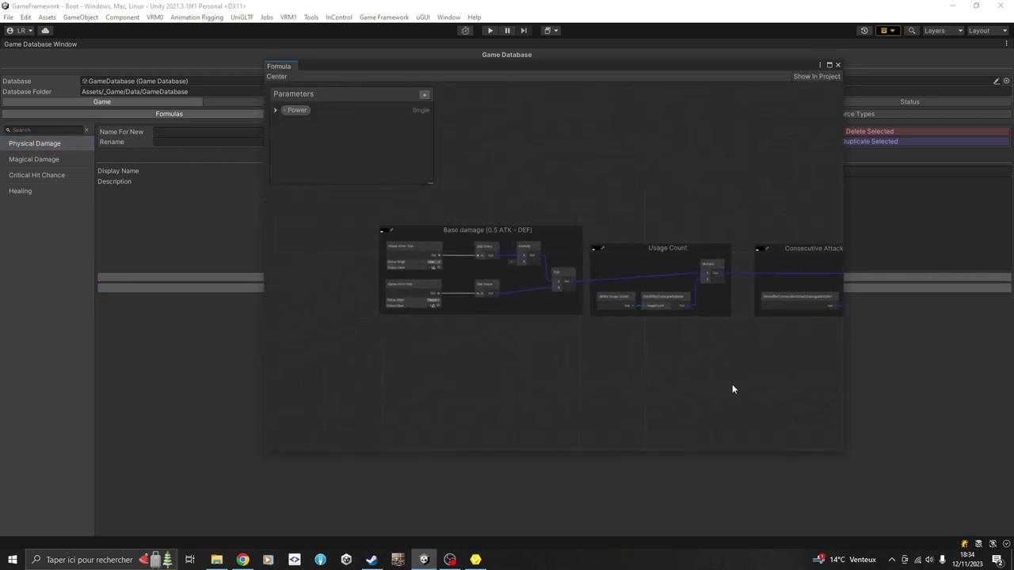
middle_click_drag(757, 406, 633, 407)
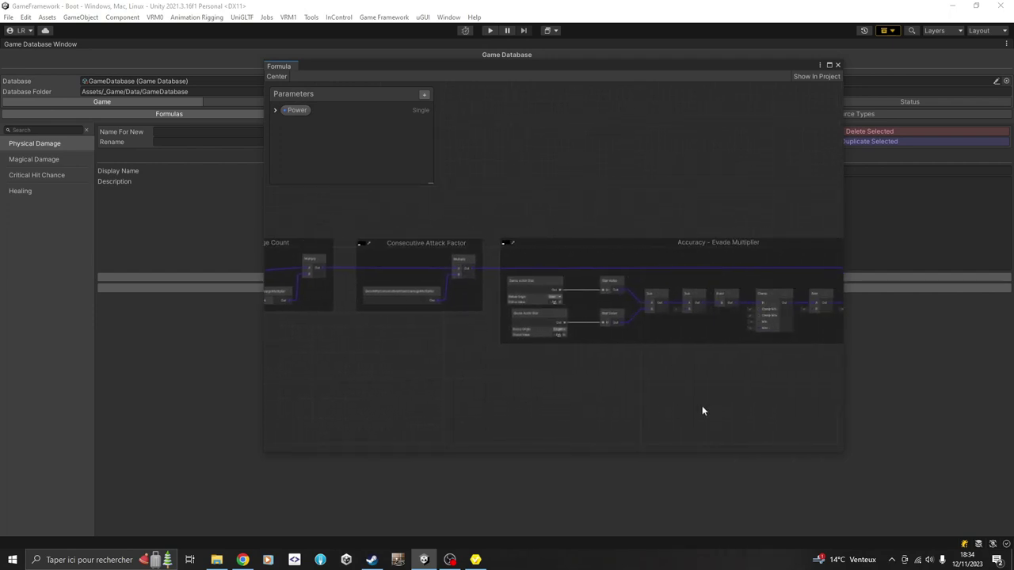
middle_click_drag(701, 408, 568, 405)
middle_click_drag(718, 403, 533, 419)
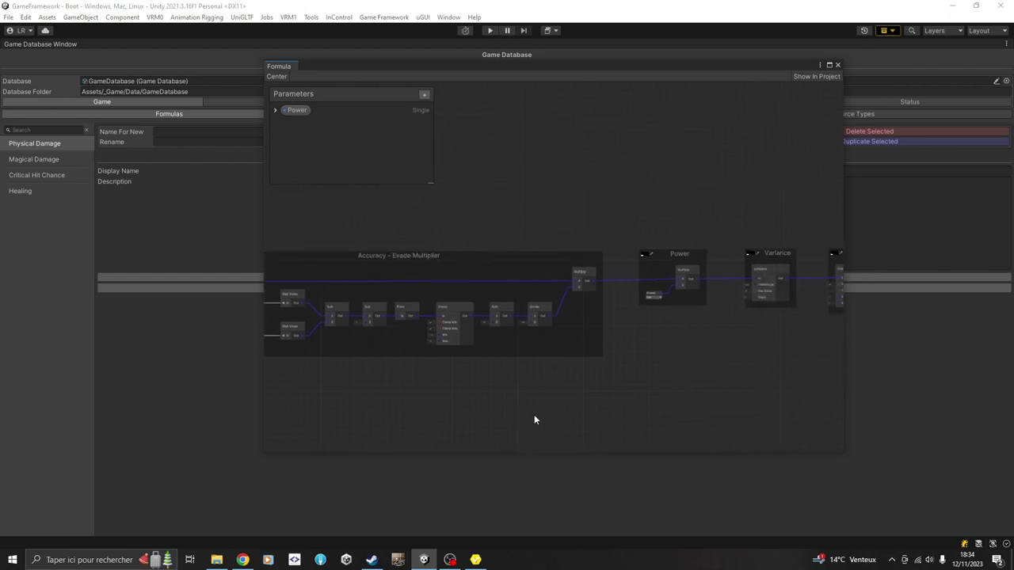
middle_click_drag(758, 407, 587, 404)
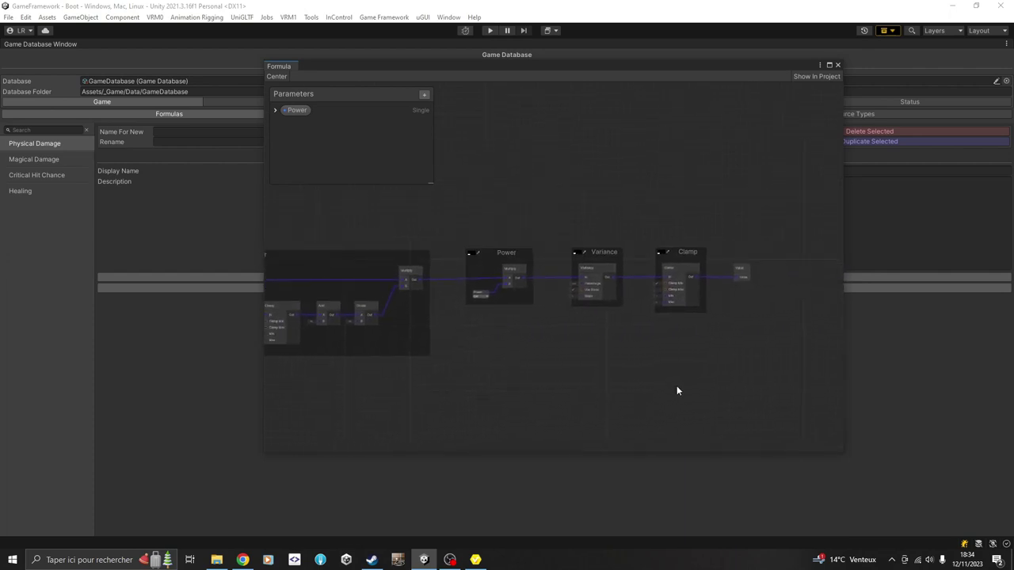
Zoom back in and pan left to the Accuracy - Evade Multiplier and Usage Count groups
scroll(676, 389, "up", 3)
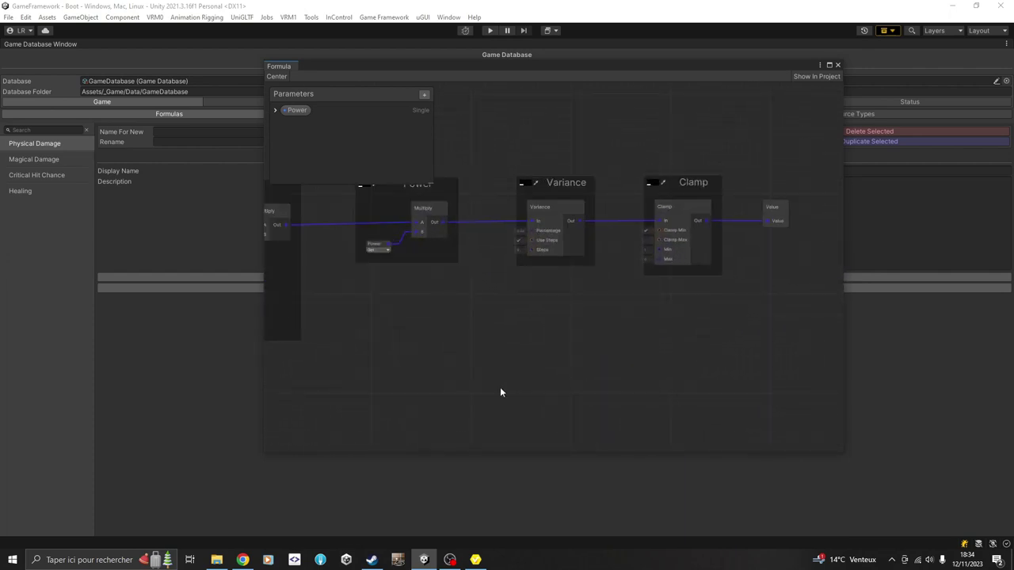
middle_click_drag(500, 391, 631, 396)
middle_click_drag(461, 407, 675, 396)
middle_click_drag(492, 390, 576, 432)
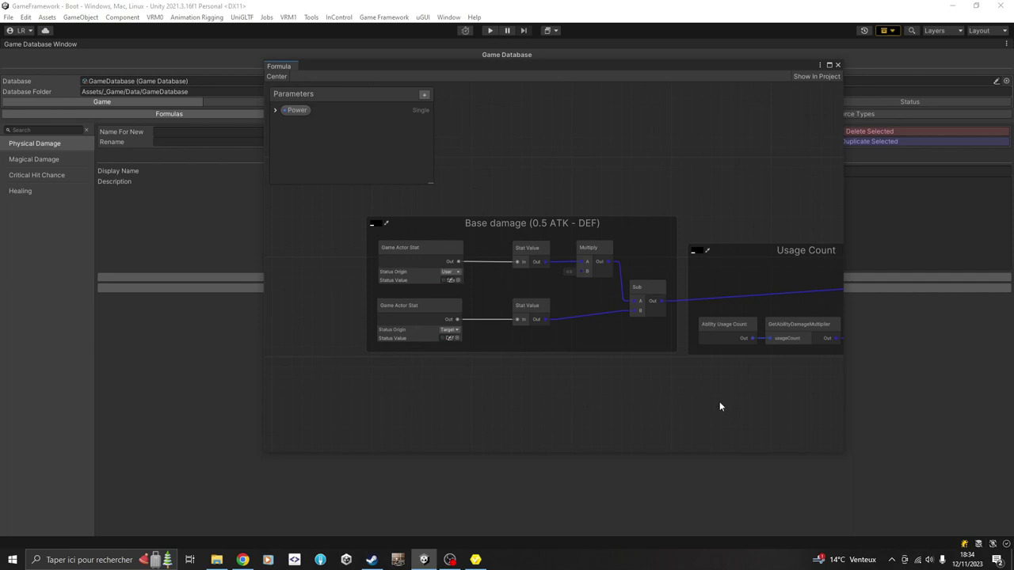
Inspect the Usage Count, Consecutive Attack Factor and Accuracy - Evade Multiplier node groups closely
middle_click_drag(719, 407, 493, 397)
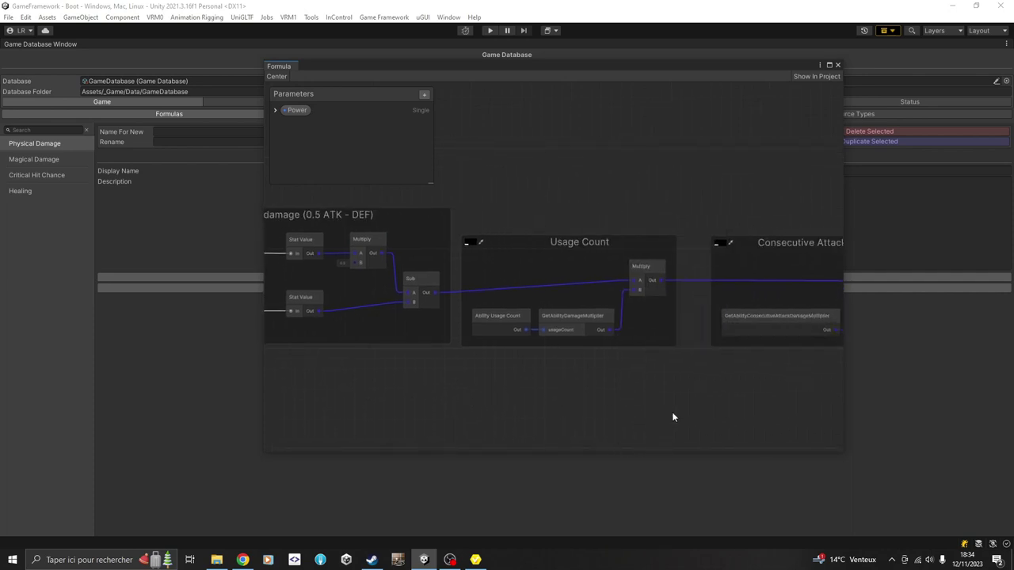
middle_click_drag(673, 416, 626, 410)
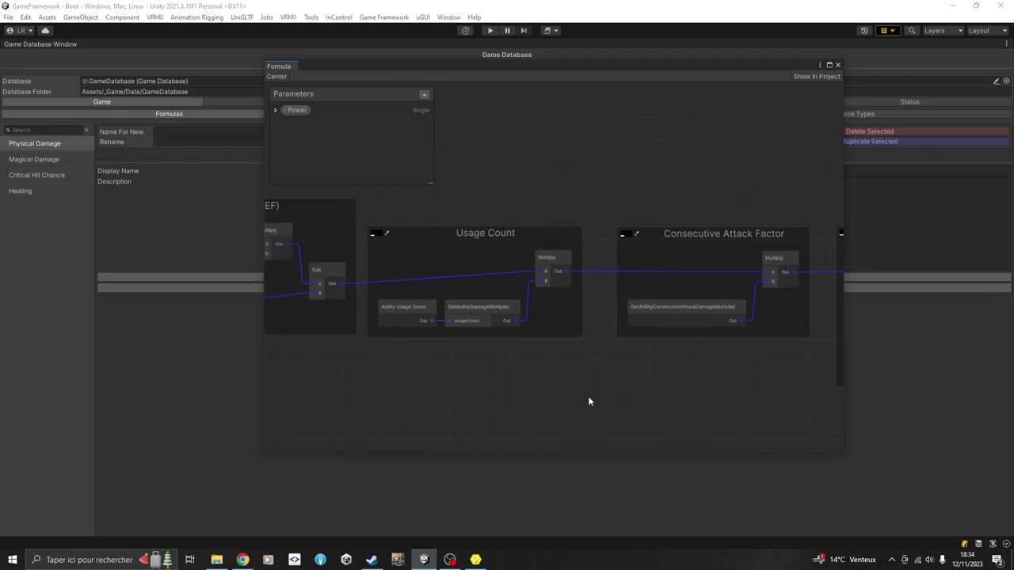
middle_click_drag(700, 399, 626, 403)
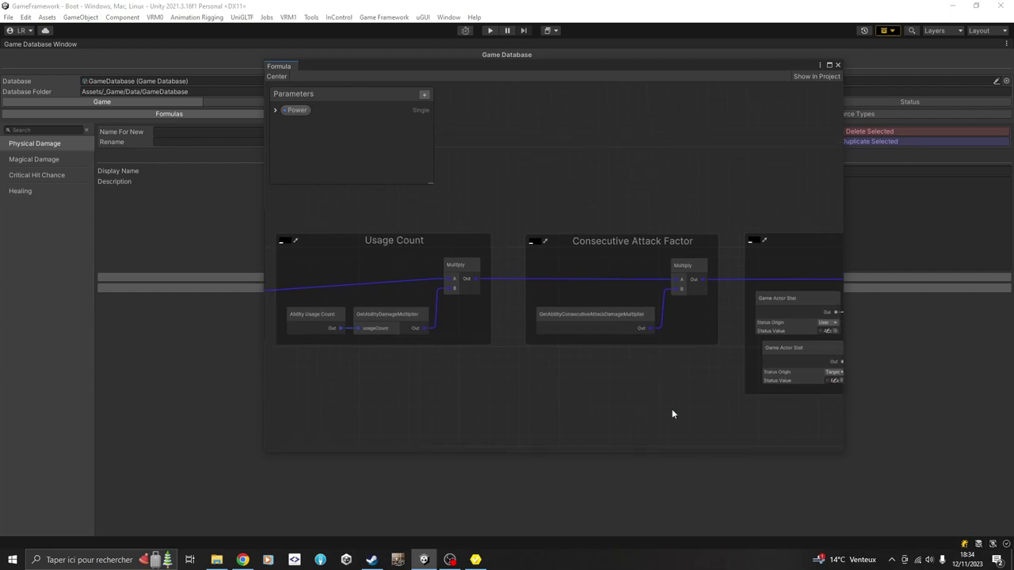
middle_click_drag(717, 416, 696, 405)
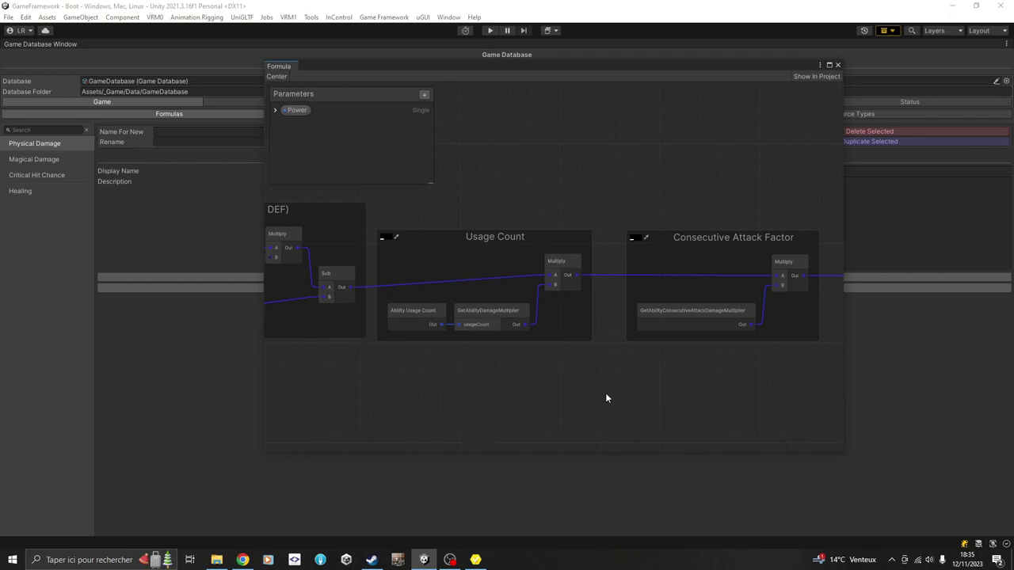
middle_click_drag(758, 413, 576, 421)
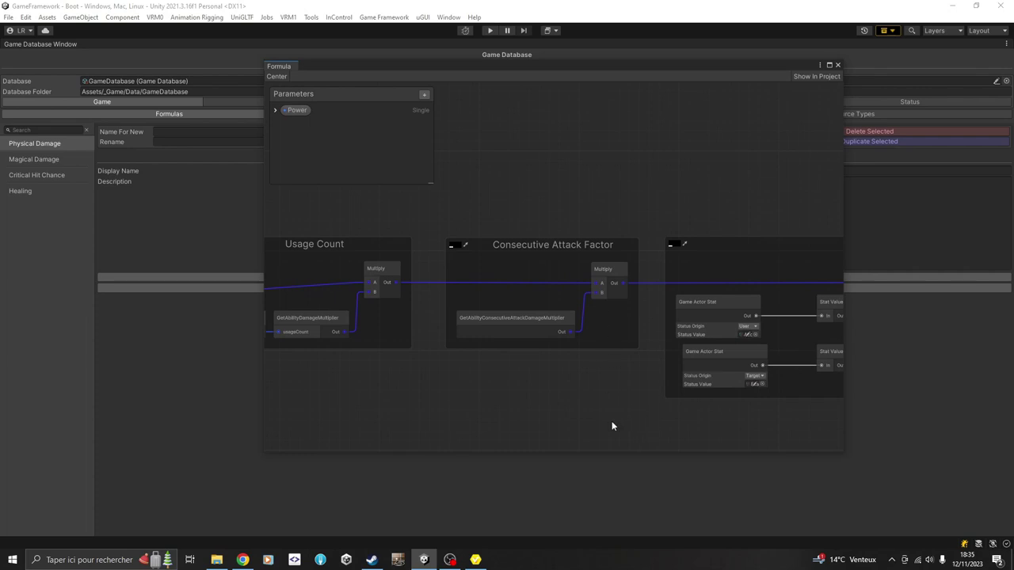
middle_click_drag(803, 436, 515, 425)
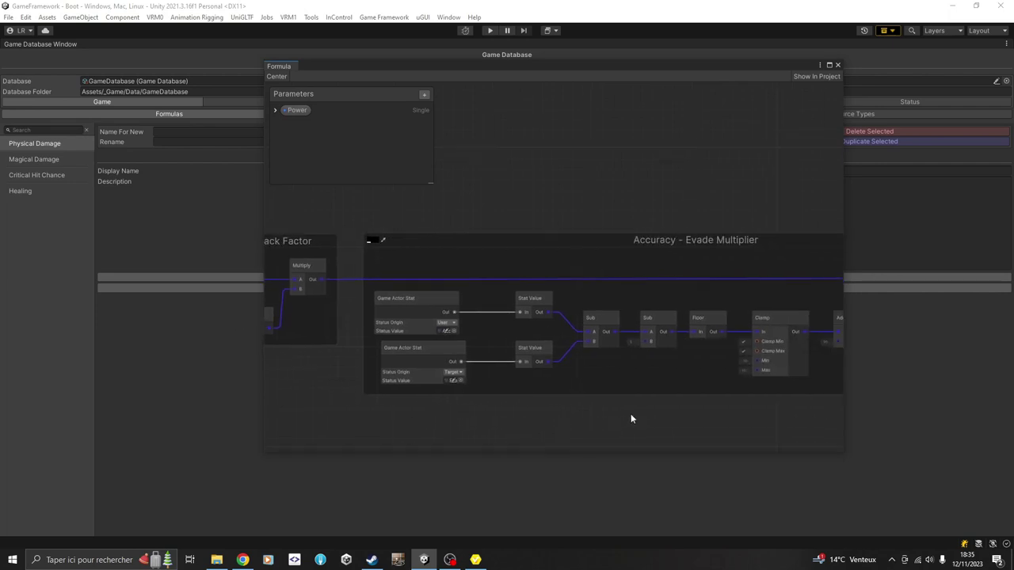
middle_click_drag(631, 416, 552, 413)
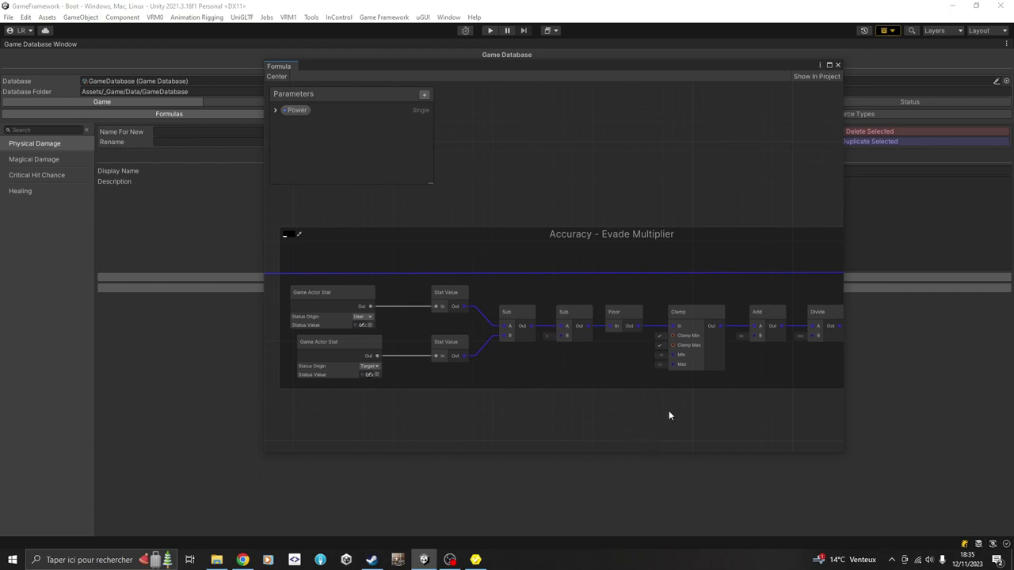
middle_click_drag(724, 421, 707, 409)
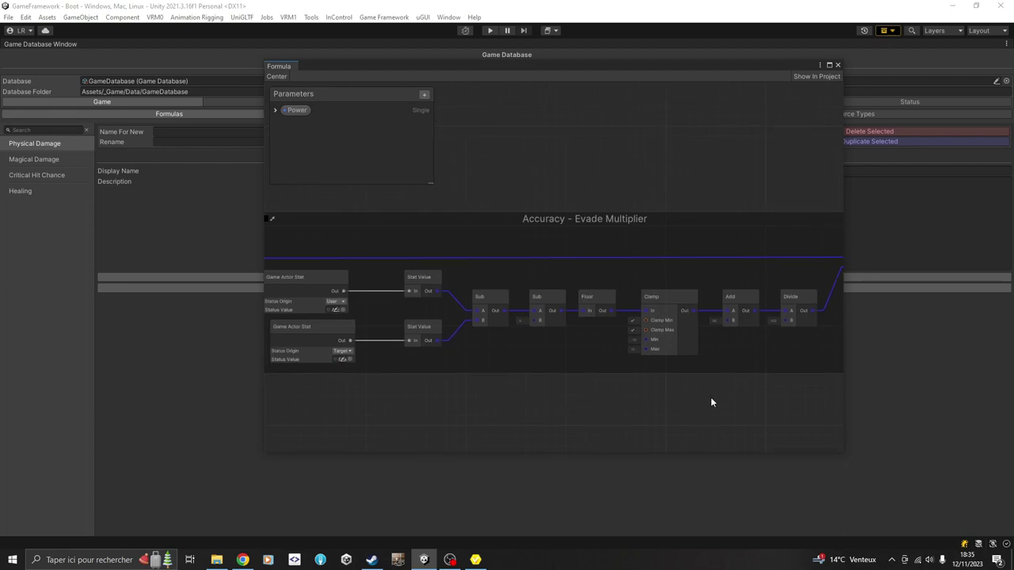
Look over the Power, Variance and Clamp groups and final Value node, then close the graph
middle_click_drag(770, 410, 522, 410)
middle_click_drag(815, 412, 614, 396)
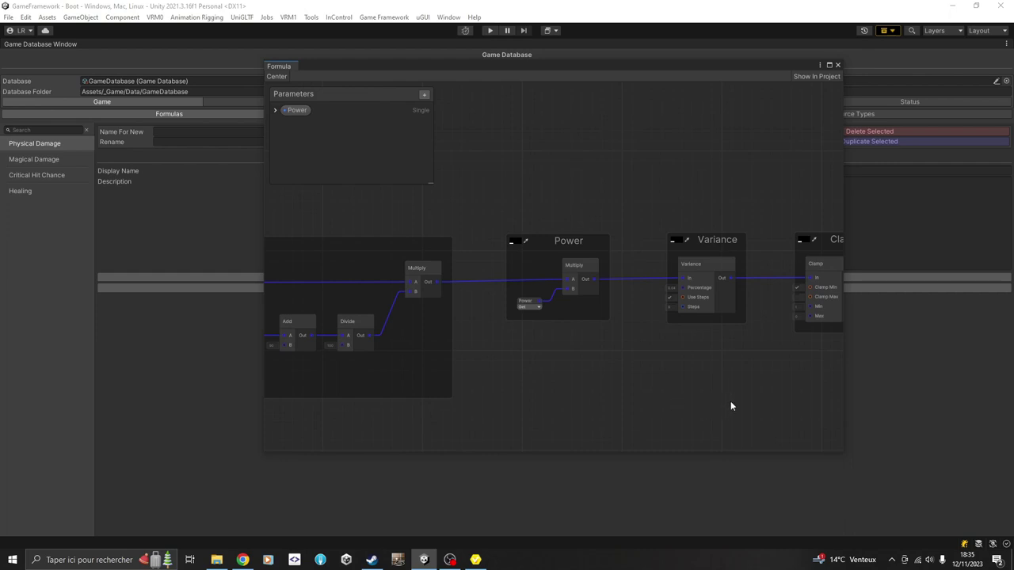
middle_click_drag(764, 404, 616, 409)
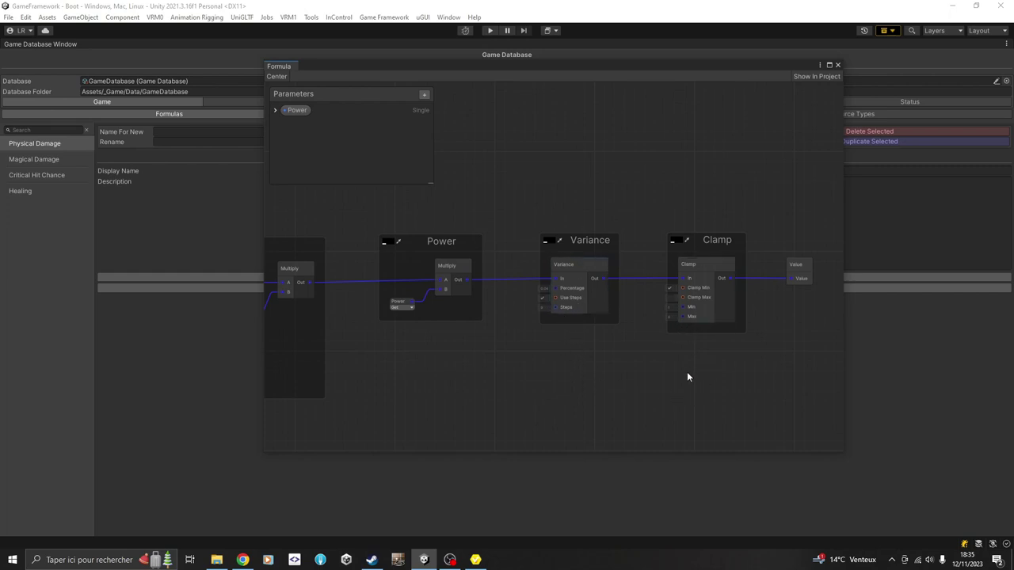
left_click(836, 66)
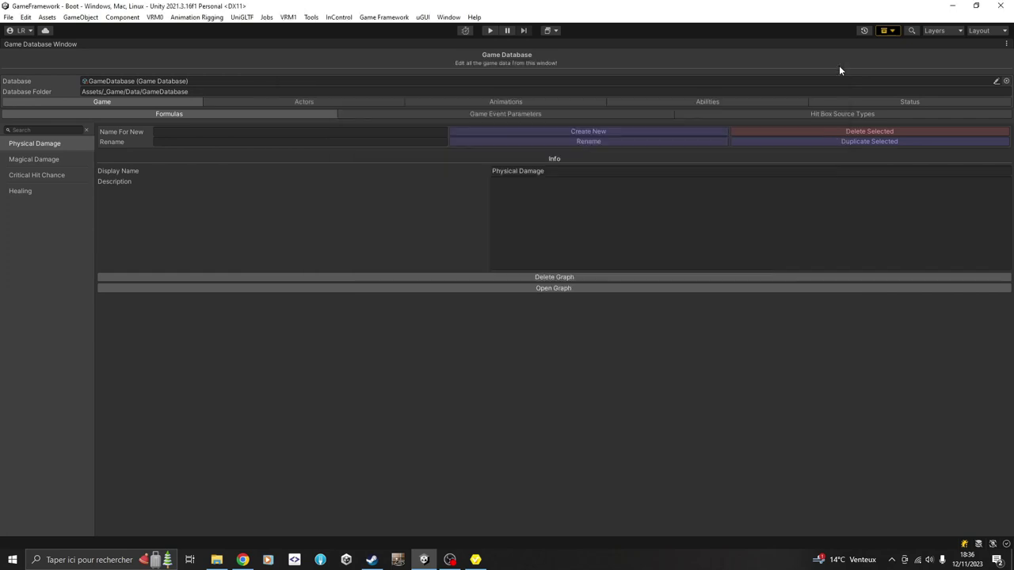
Open the Healing formula's graph, verify its stat node reads MaxHP, and close it
left_click(23, 191)
left_click(559, 288)
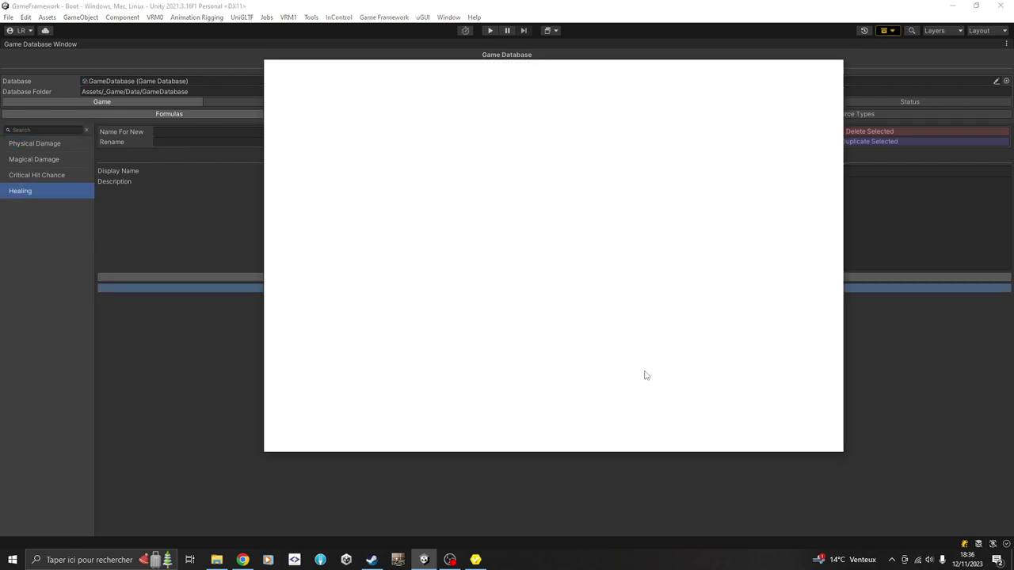
middle_click_drag(560, 379, 591, 402)
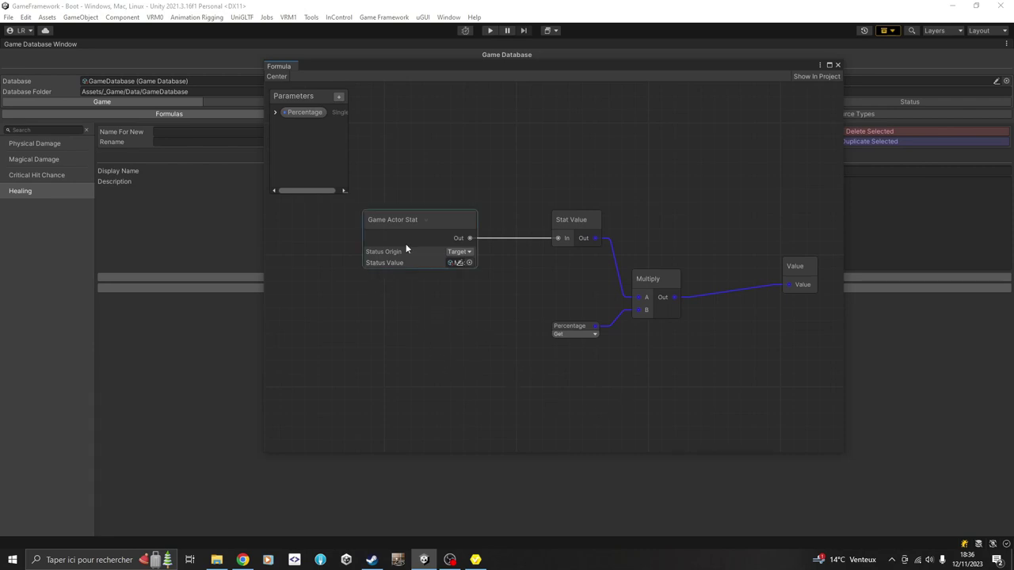
left_click(470, 263)
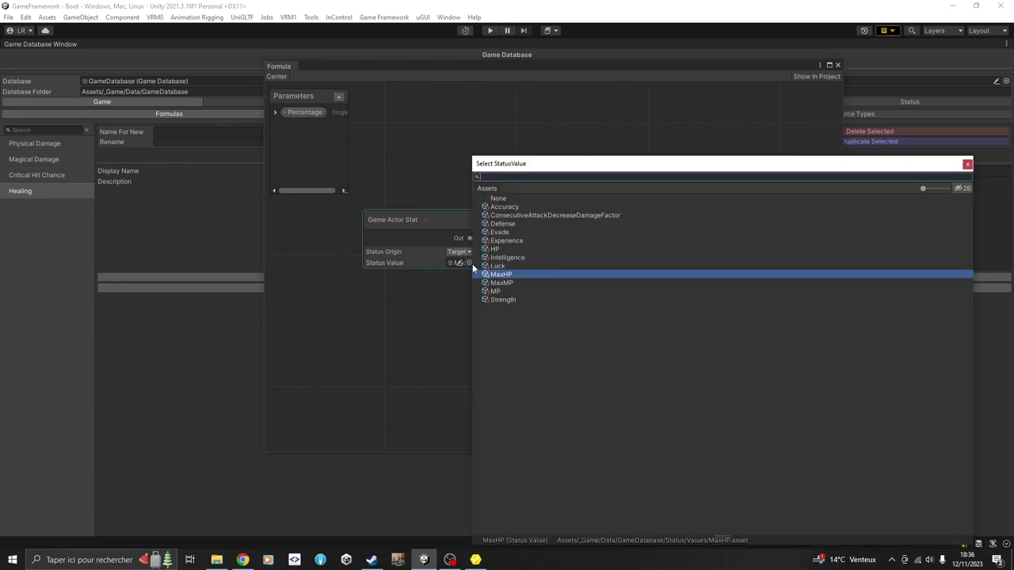
left_click(967, 164)
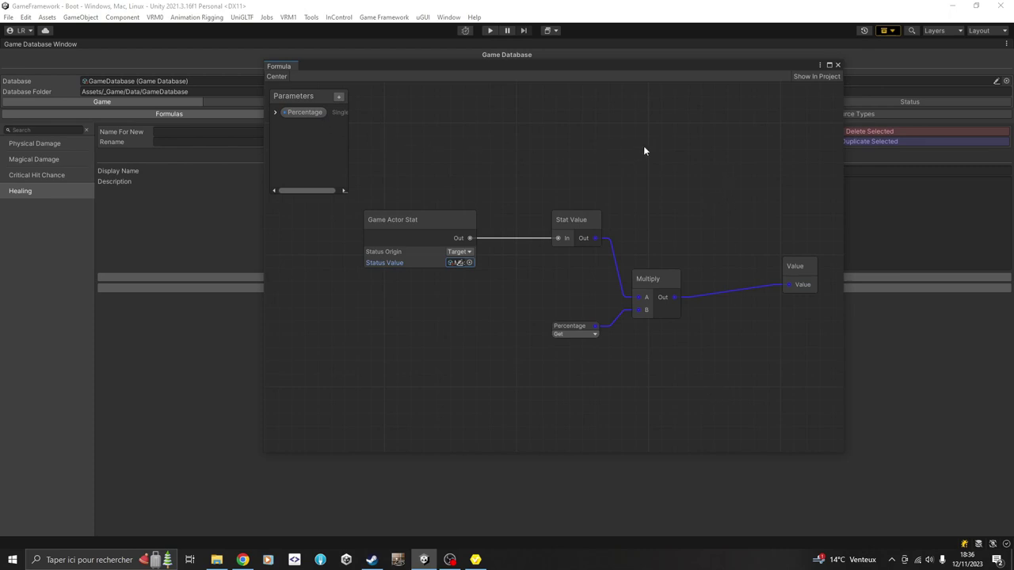
left_click(838, 65)
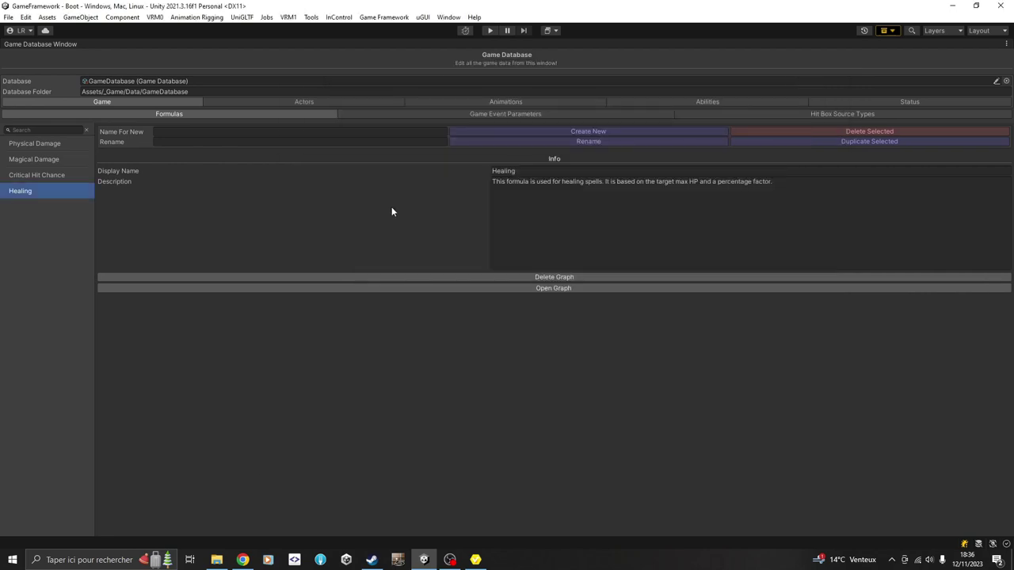
Check the Power game event parameter: type stays Single, default value 1
left_click(523, 114)
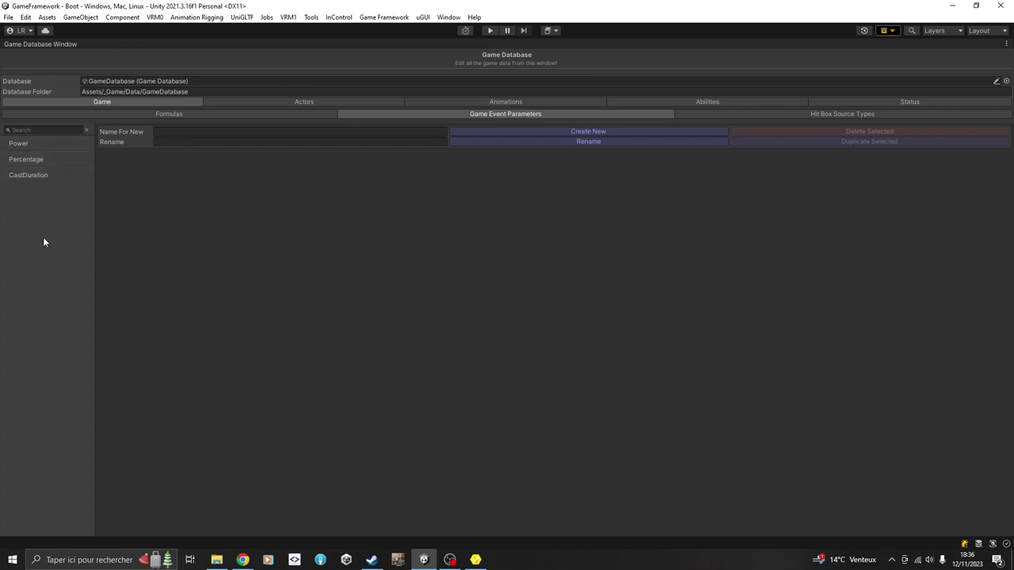
left_click(44, 143)
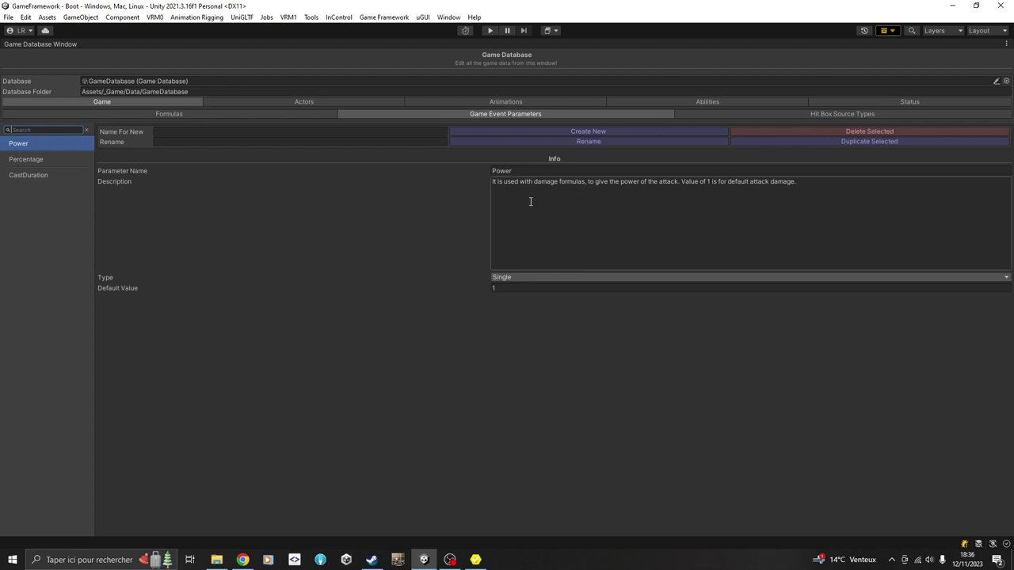
left_click(541, 277)
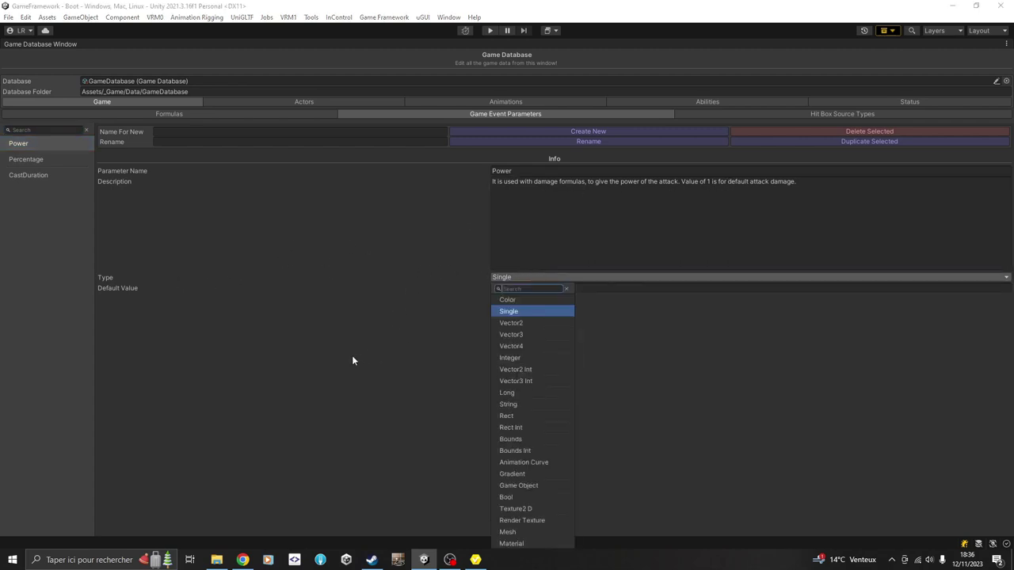
left_click(376, 334)
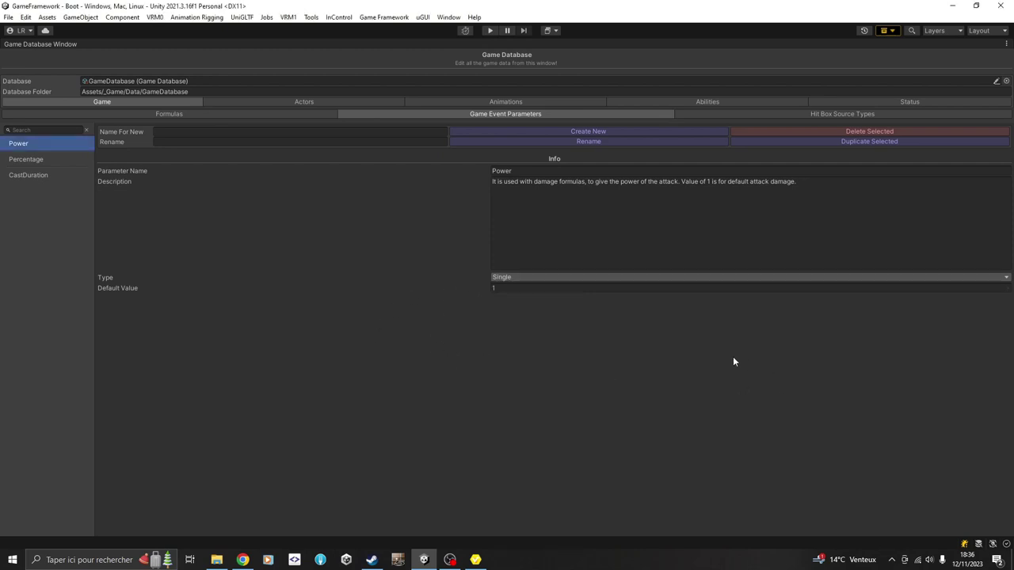
Review the six hit box source types, RightHandWeapon through RightFoot, then show the Actors characters list
left_click(841, 116)
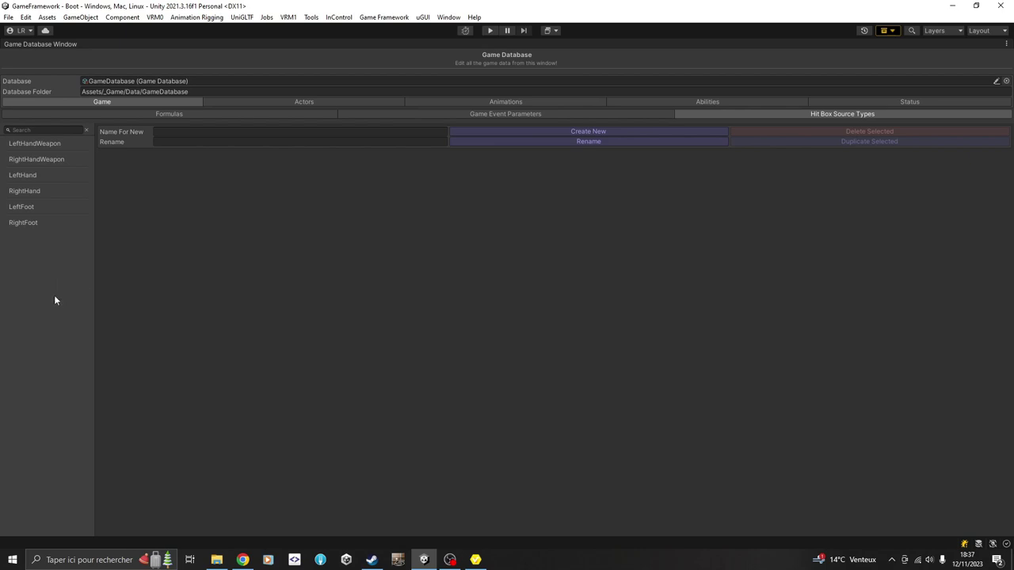
left_click(34, 159)
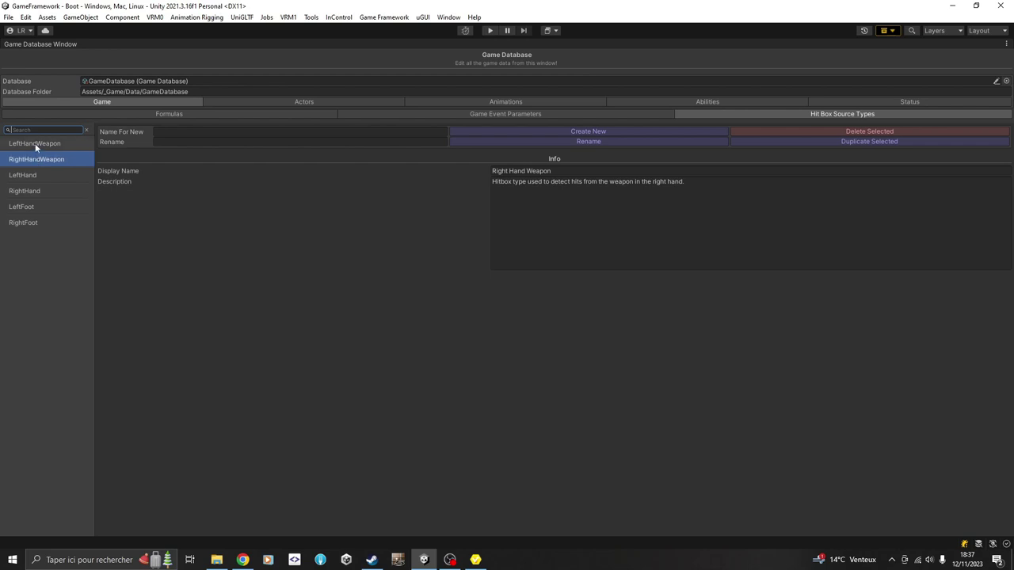
left_click(35, 143)
left_click(34, 176)
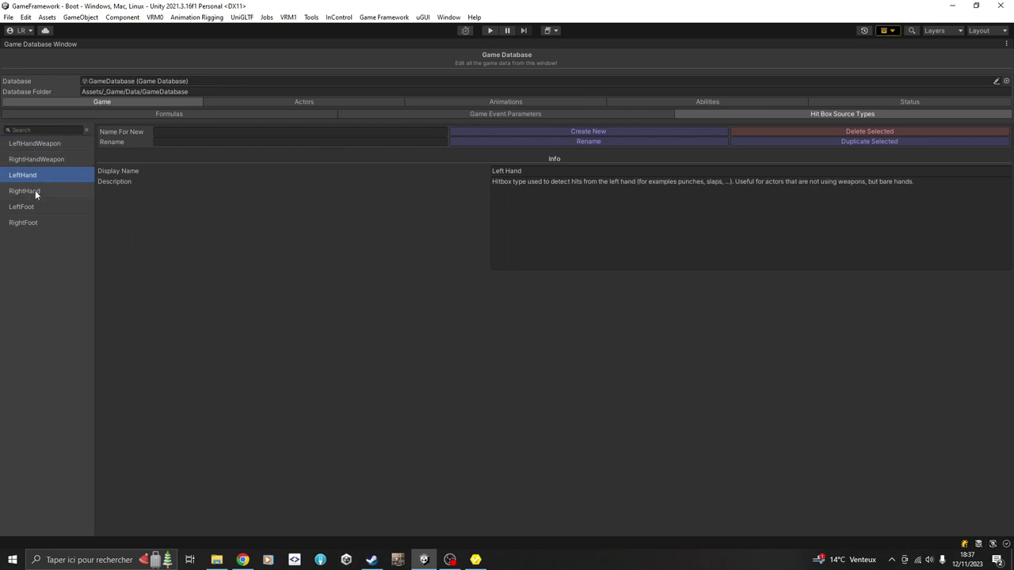
left_click(35, 190)
left_click(35, 207)
left_click(37, 222)
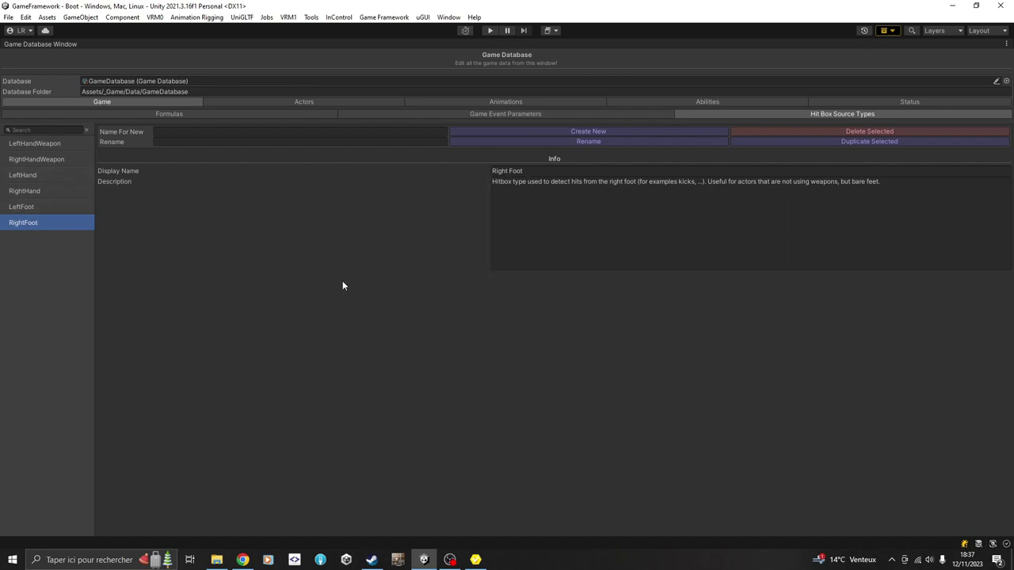
left_click(300, 101)
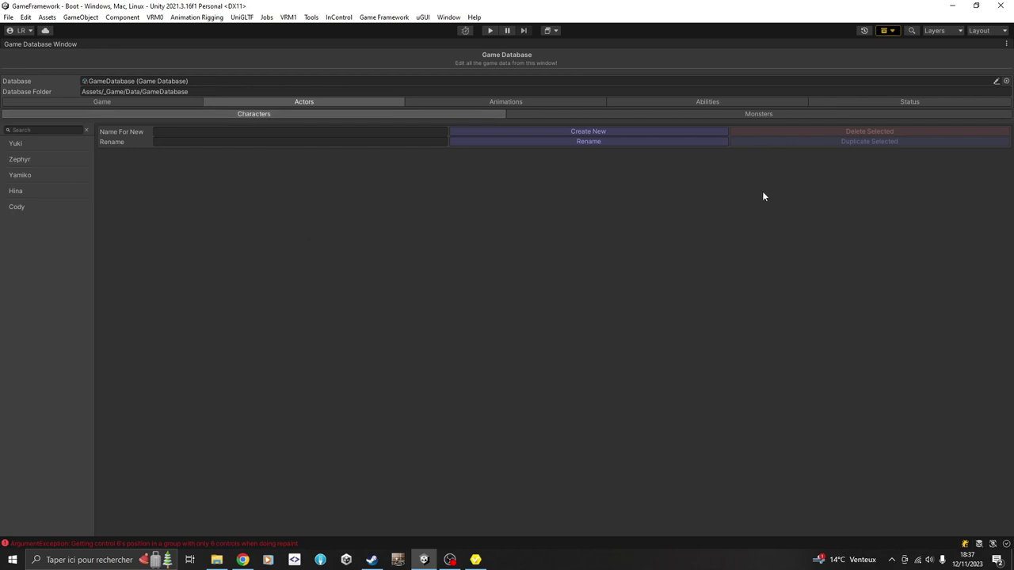
Select Yuki and expand Battle Face Set to show Yuki_DefaultFace2 and Yuki_BattleSideIcon2
left_click(32, 144)
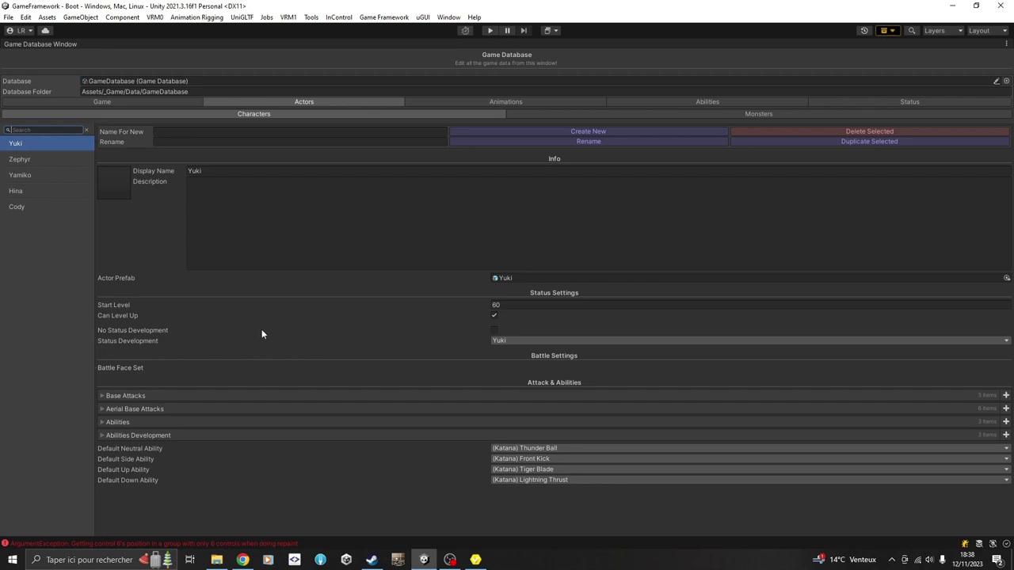
left_click(129, 369)
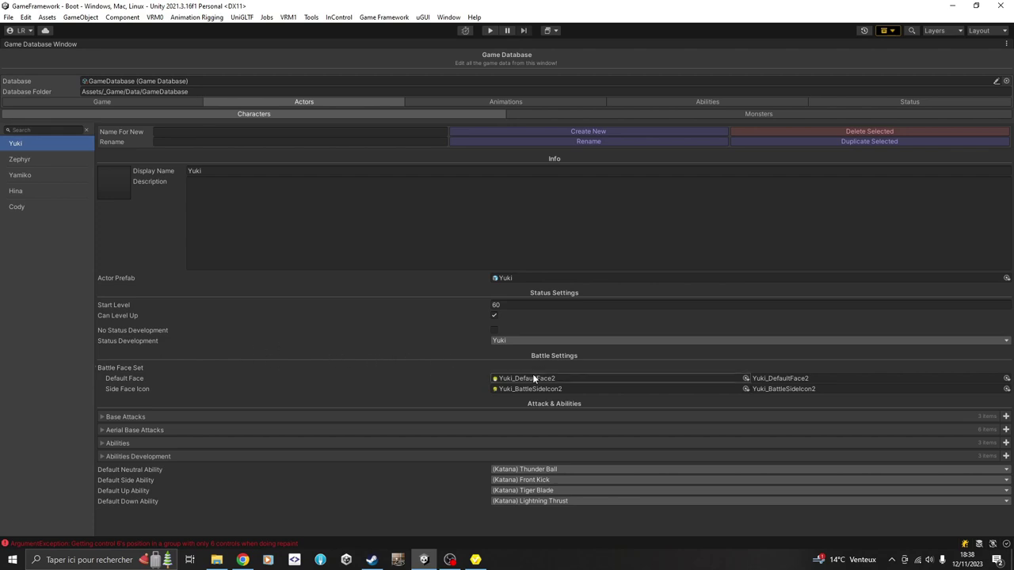
Ping and inspect the Yuki_DefaultFace2 and Yuki_BattleSideIcon2 sprites in the Project window
double_click(43, 44)
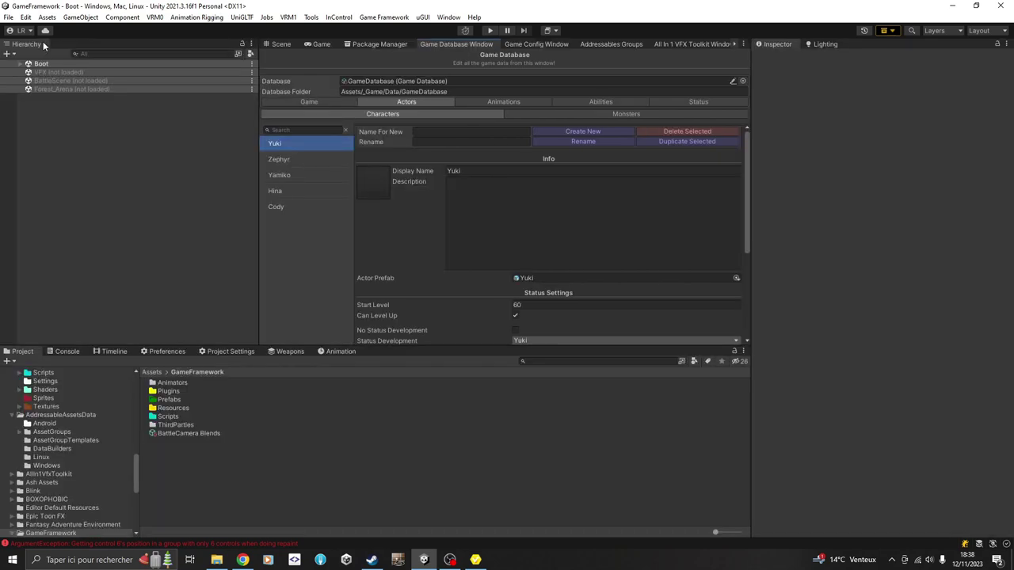
scroll(459, 241, "down", 5)
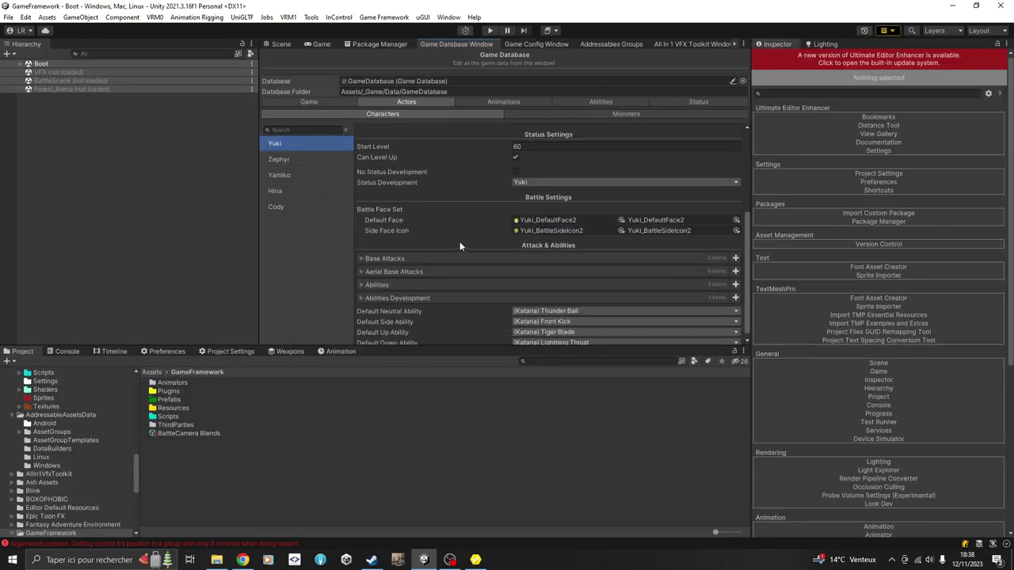
left_click(552, 221)
left_click(204, 503)
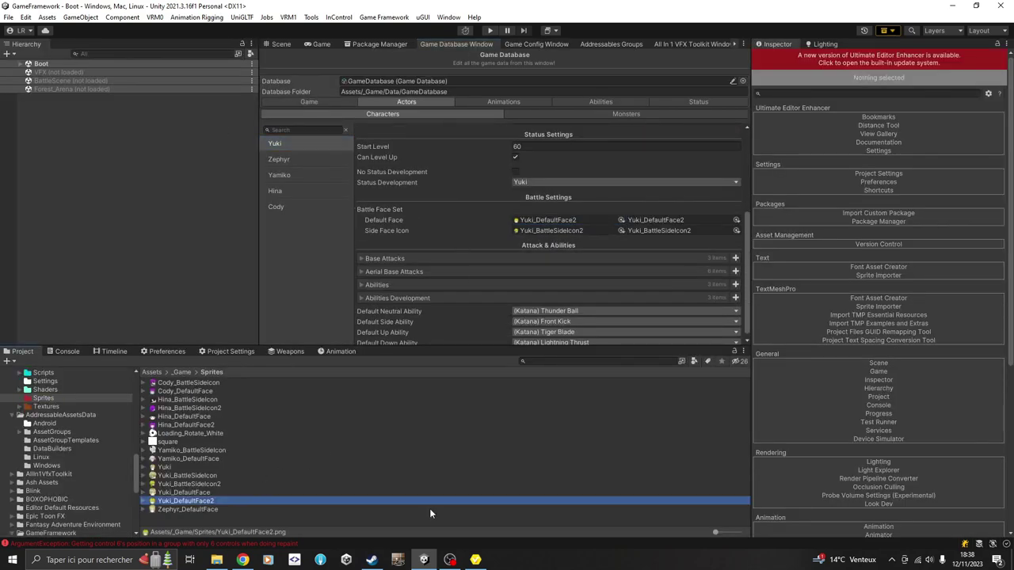
left_click(564, 229)
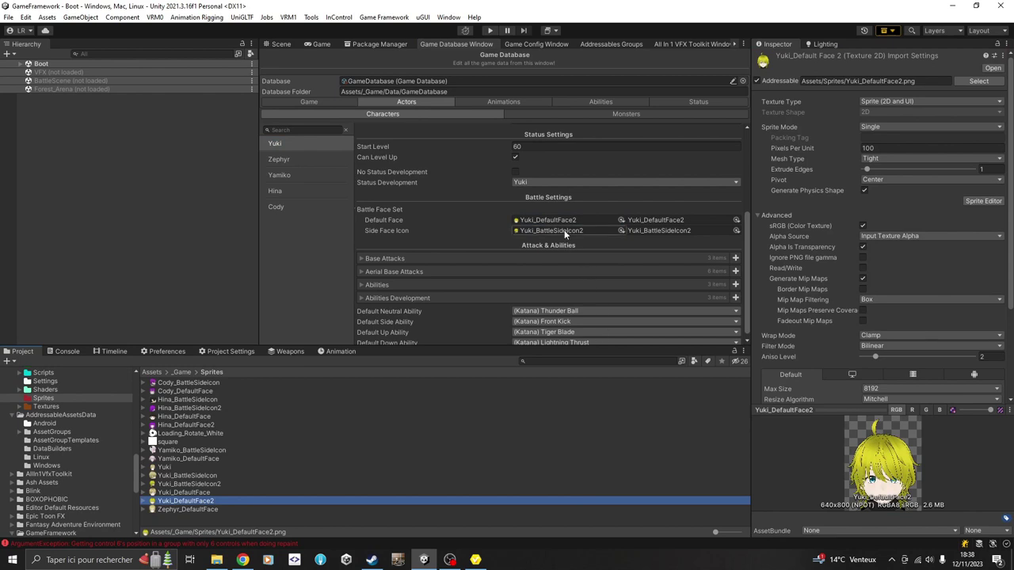
left_click(209, 484)
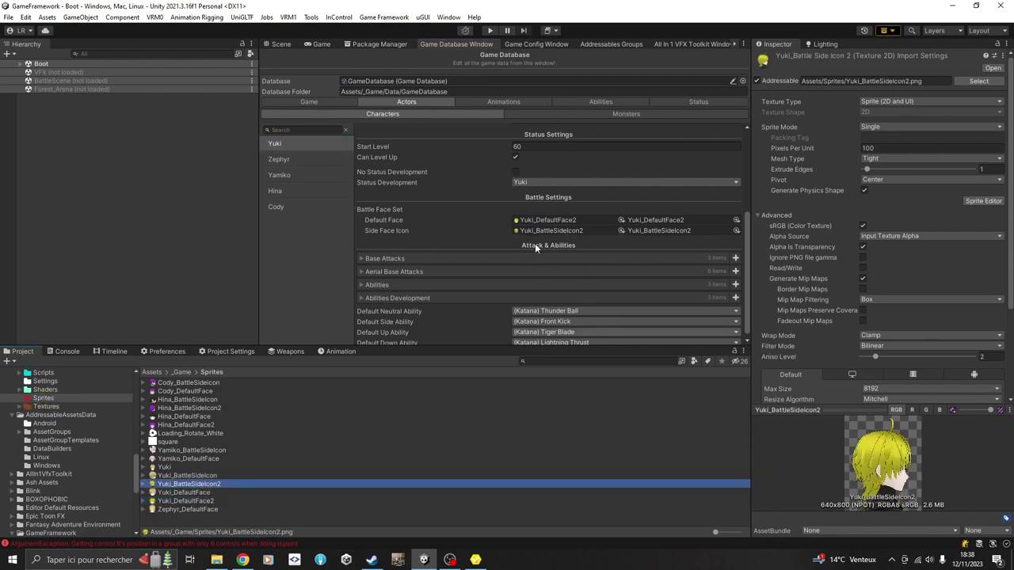
double_click(475, 44)
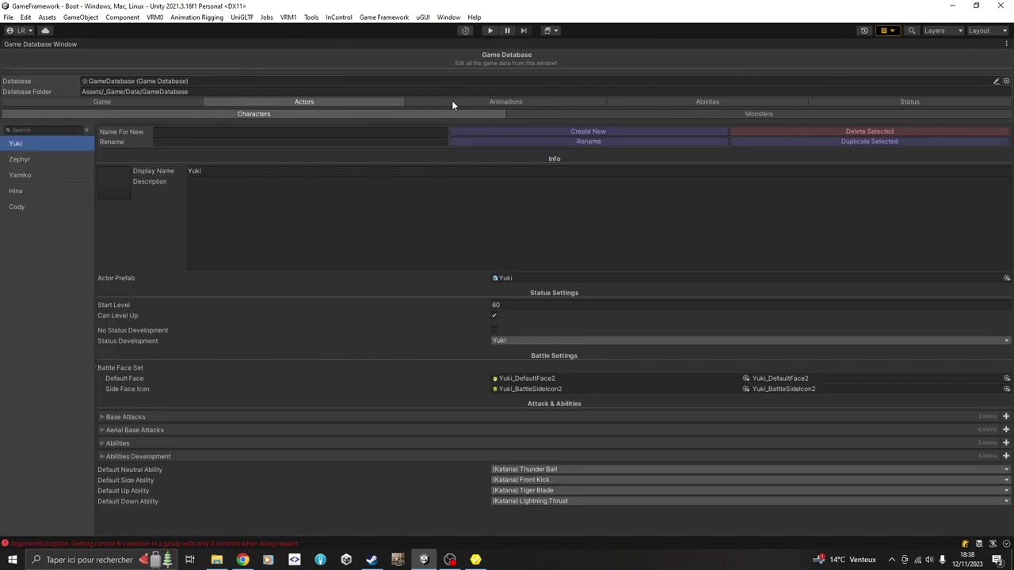
Expand Yuki's Base Attacks and the first attack's overridden TargetAddedVelocity of 0, 0, 1.5
left_click(126, 416)
scroll(225, 340, "down", 2)
scroll(206, 246, "down", 2)
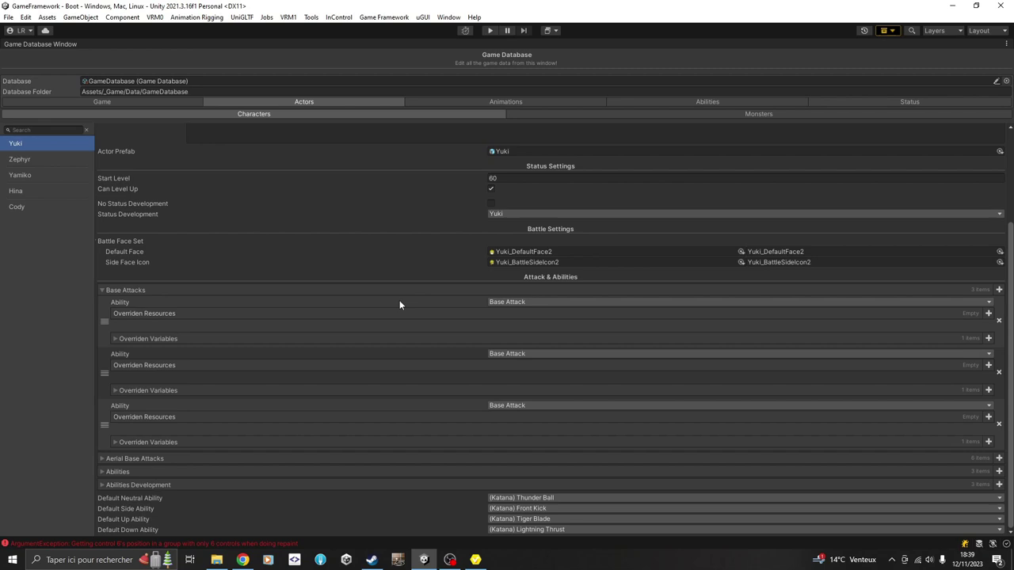
left_click(516, 302)
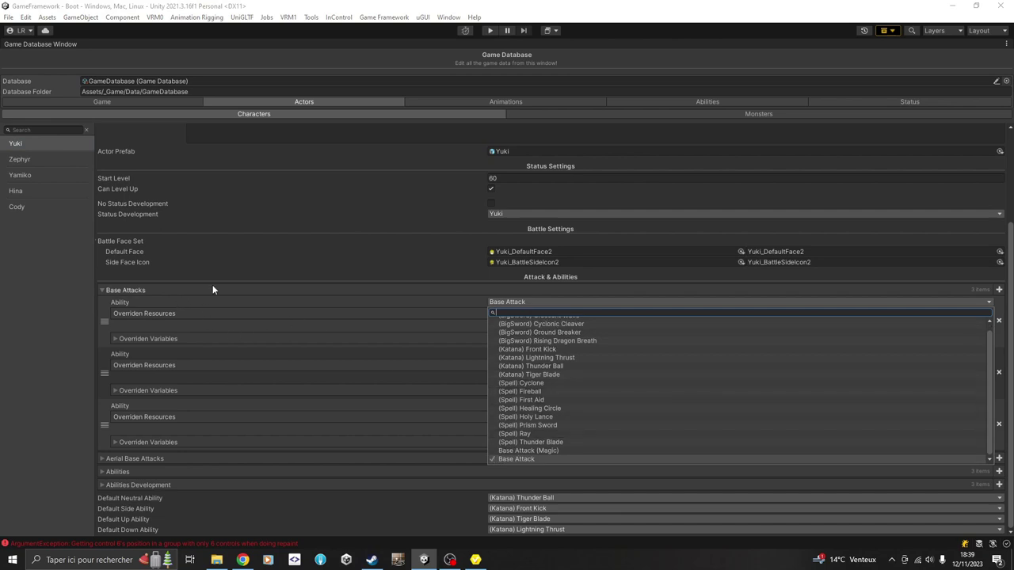
left_click(135, 242)
left_click(130, 264)
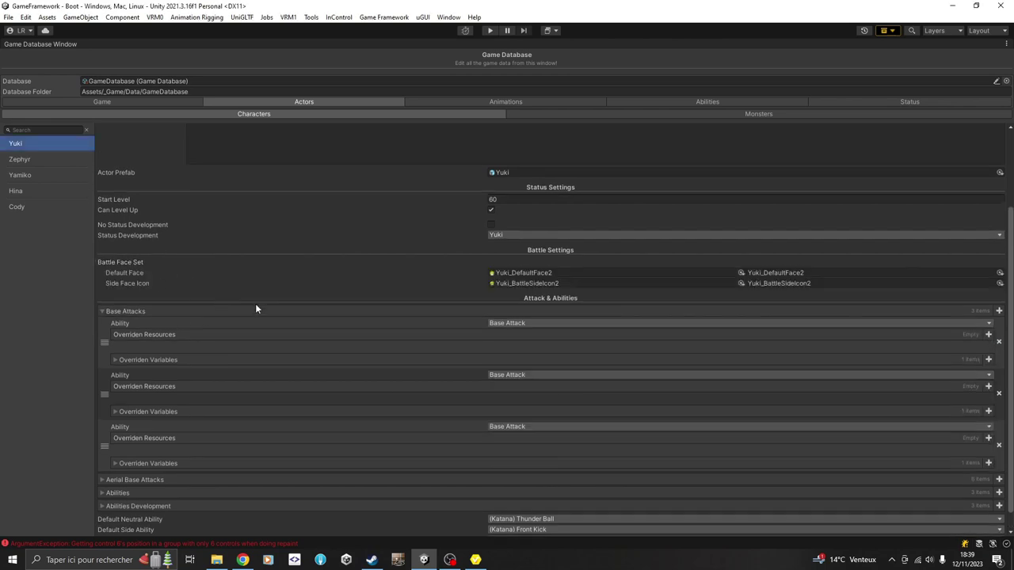
left_click(166, 360)
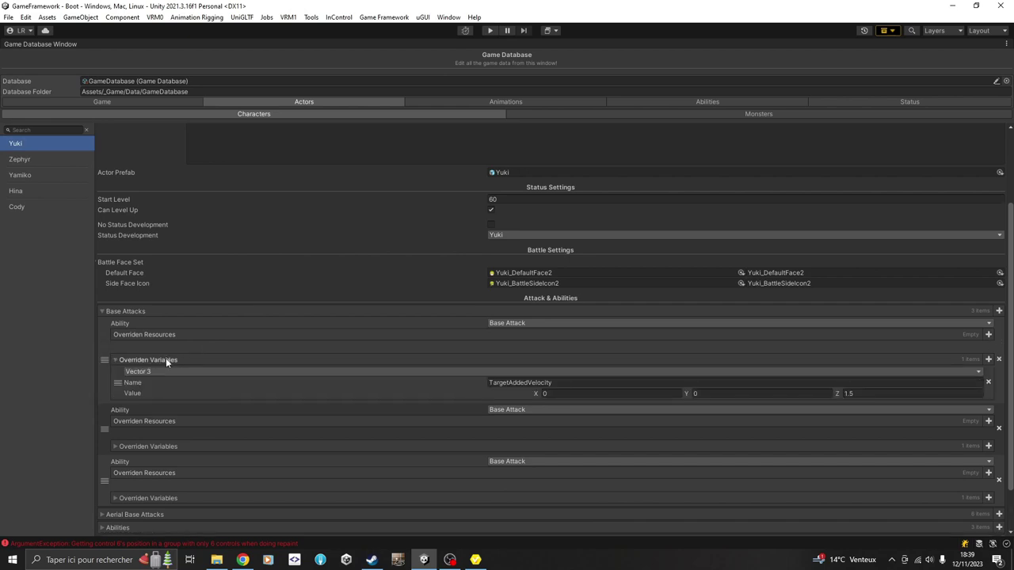
scroll(284, 365, "down", 2)
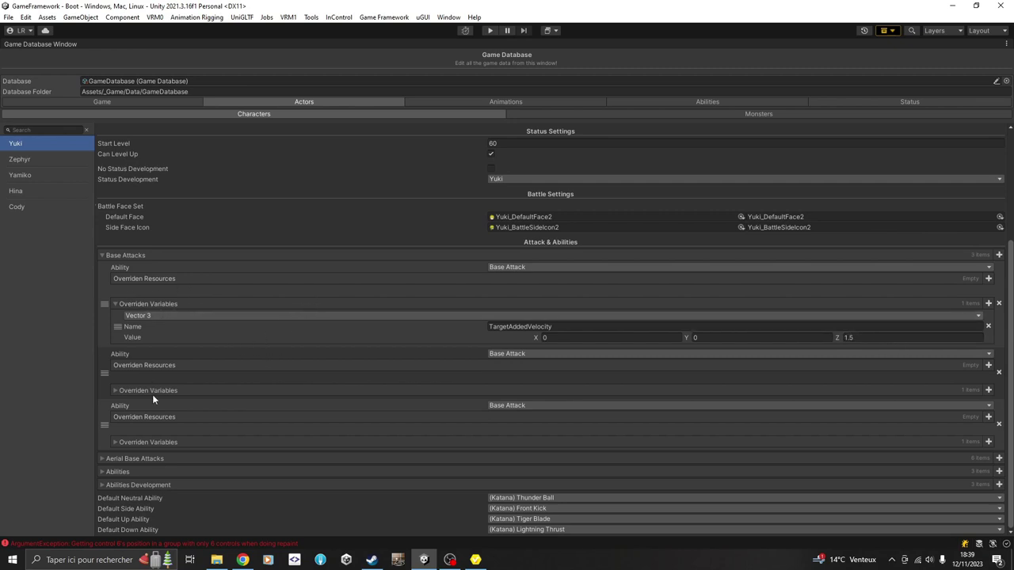
Expand and review Yuki's six Aerial Base Attacks, then collapse the list
left_click(149, 458)
scroll(248, 354, "down", 6)
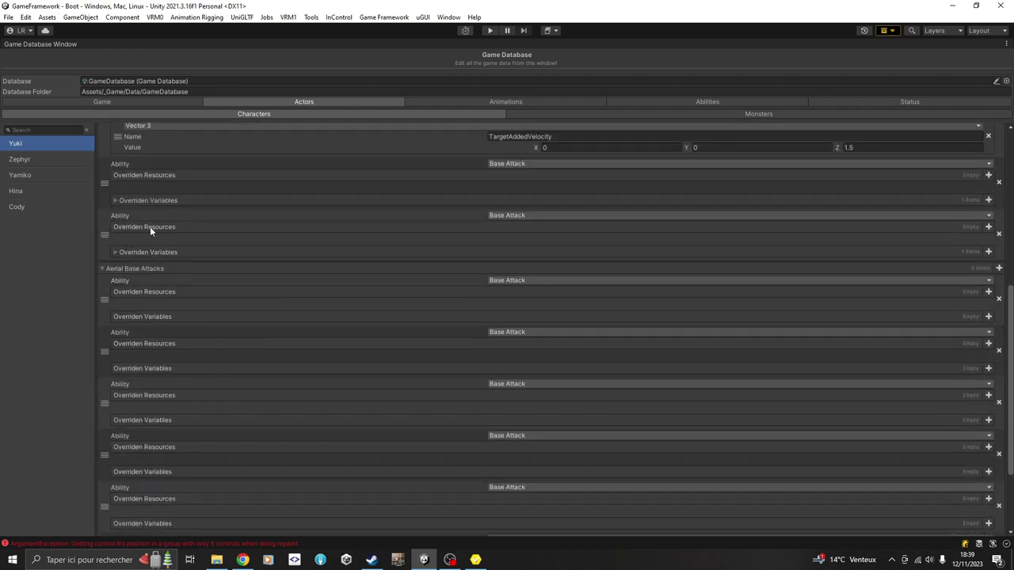
scroll(277, 380, "down", 3)
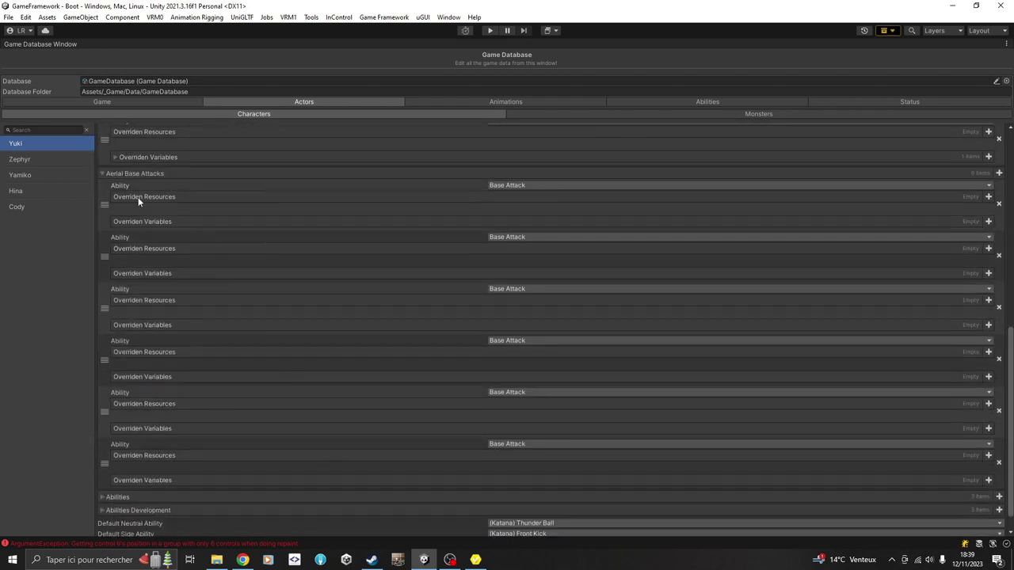
left_click(136, 173)
left_click(120, 255)
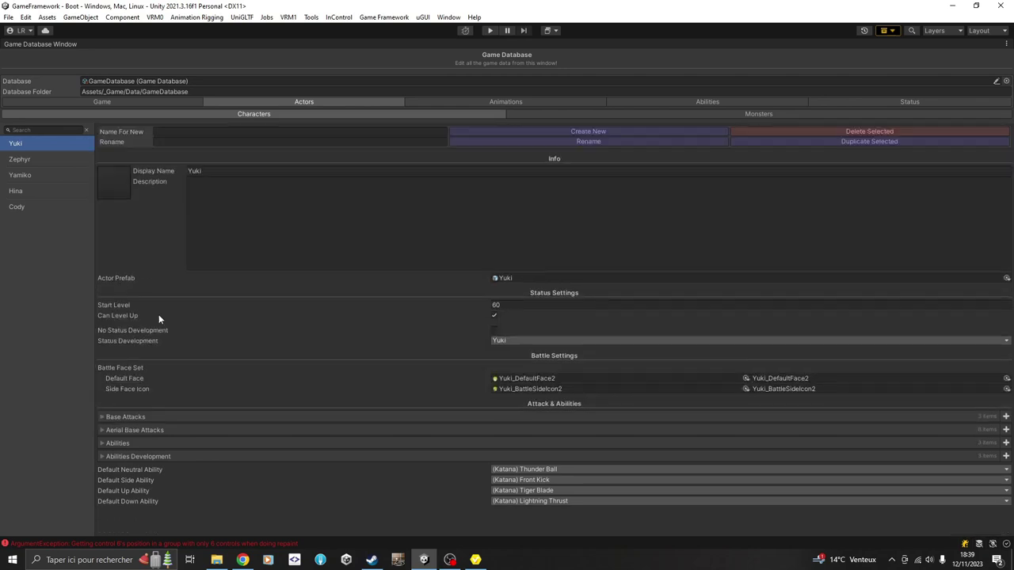
left_click(127, 442)
scroll(247, 319, "down", 3)
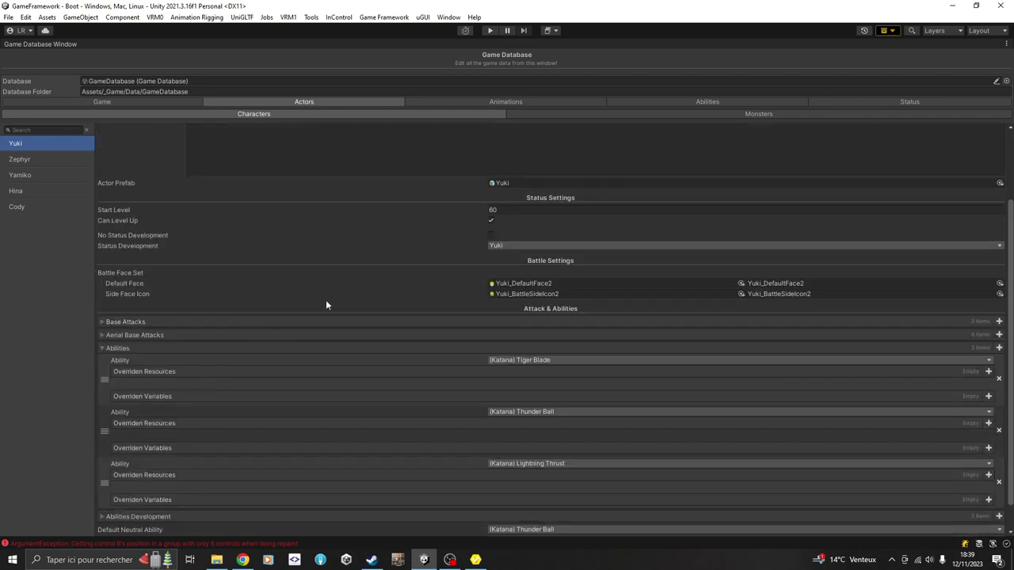
scroll(326, 301, "down", 1)
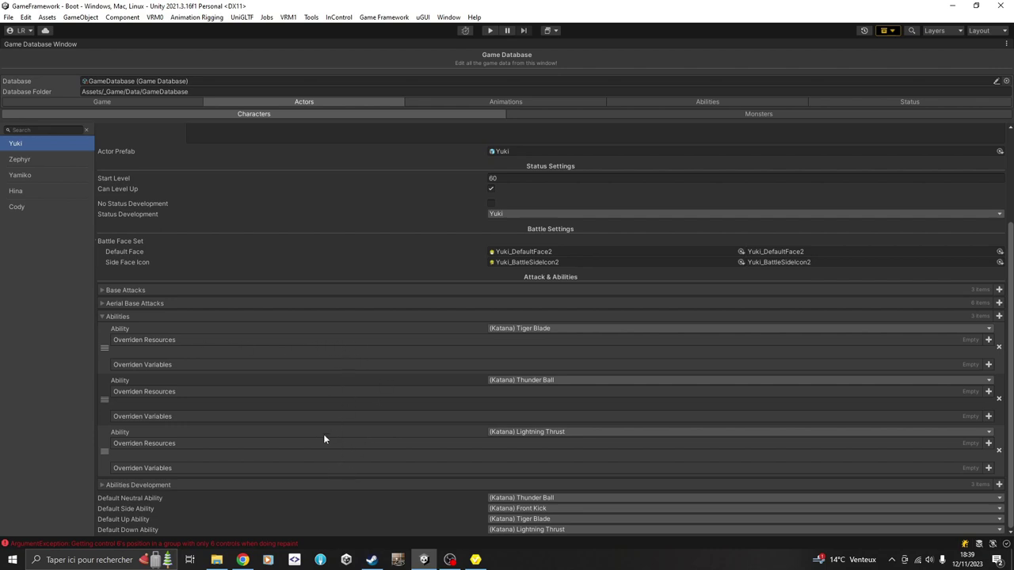
left_click(162, 487)
scroll(279, 369, "down", 3)
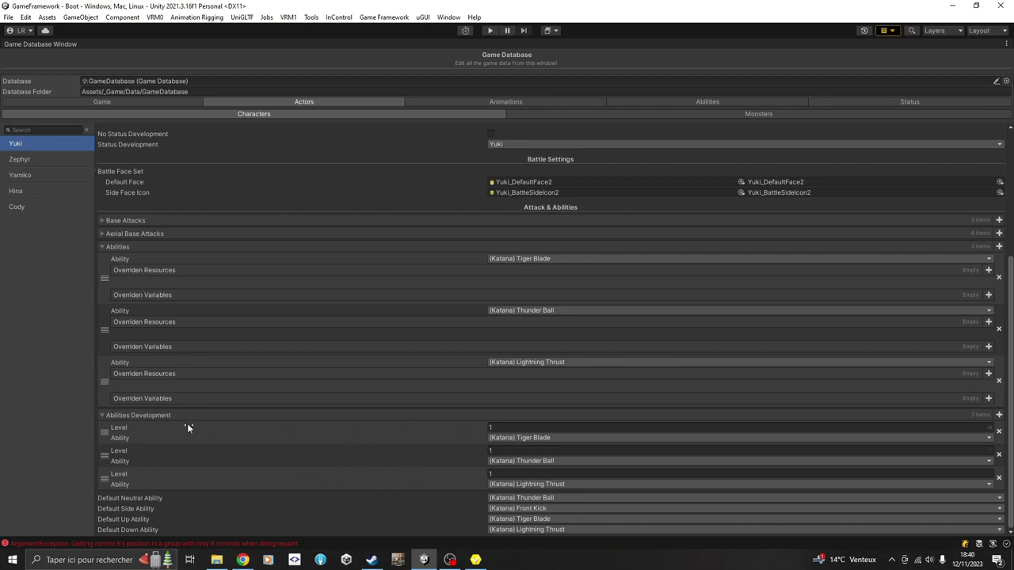
left_click(165, 416)
left_click(114, 317)
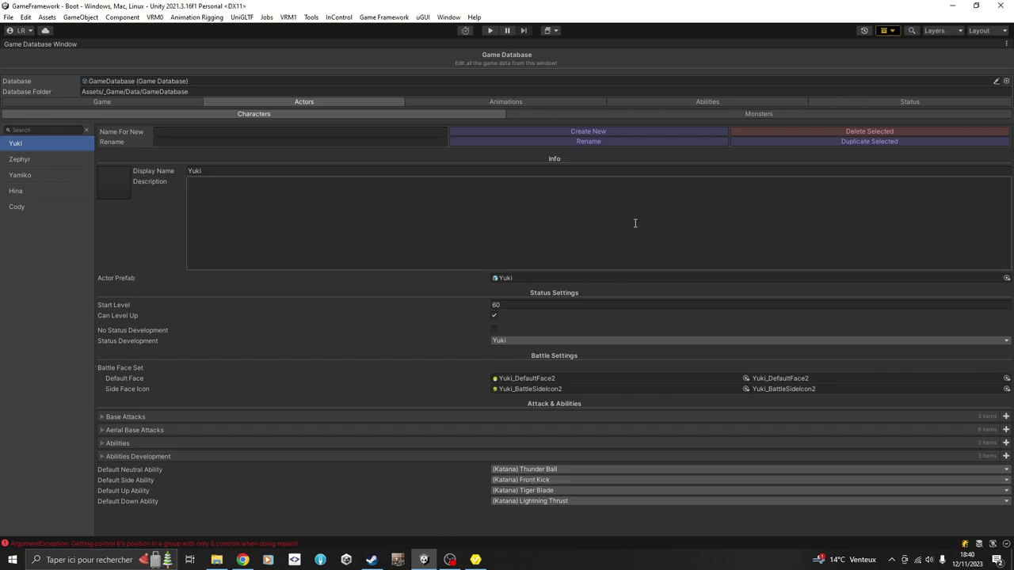
Review the Zanshi monster's level and stats, then show the Katana battle animation list
left_click(775, 115)
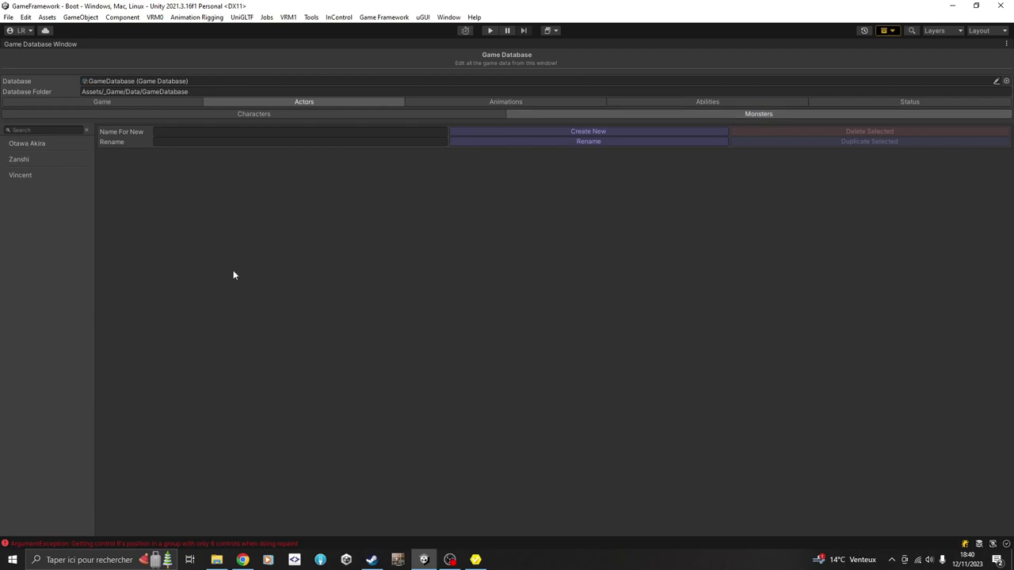
left_click(19, 160)
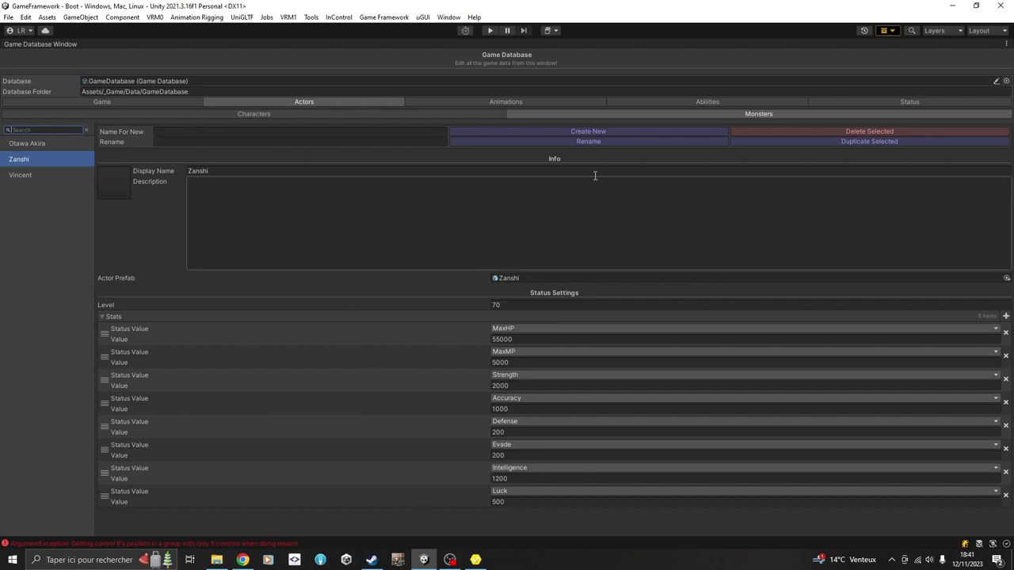
left_click(506, 101)
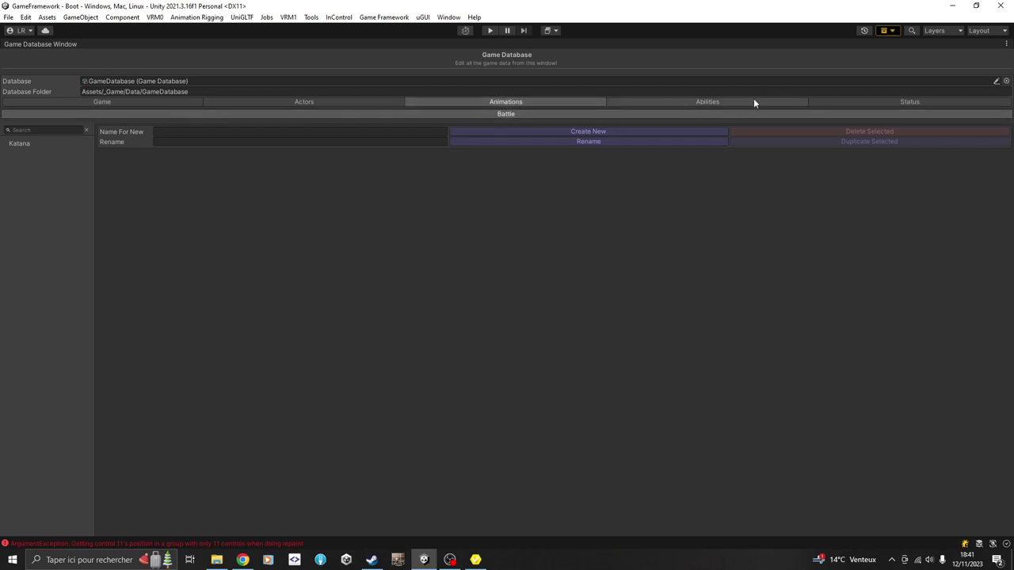
View the Attacks ability type, then the Spells ability type's details
left_click(712, 102)
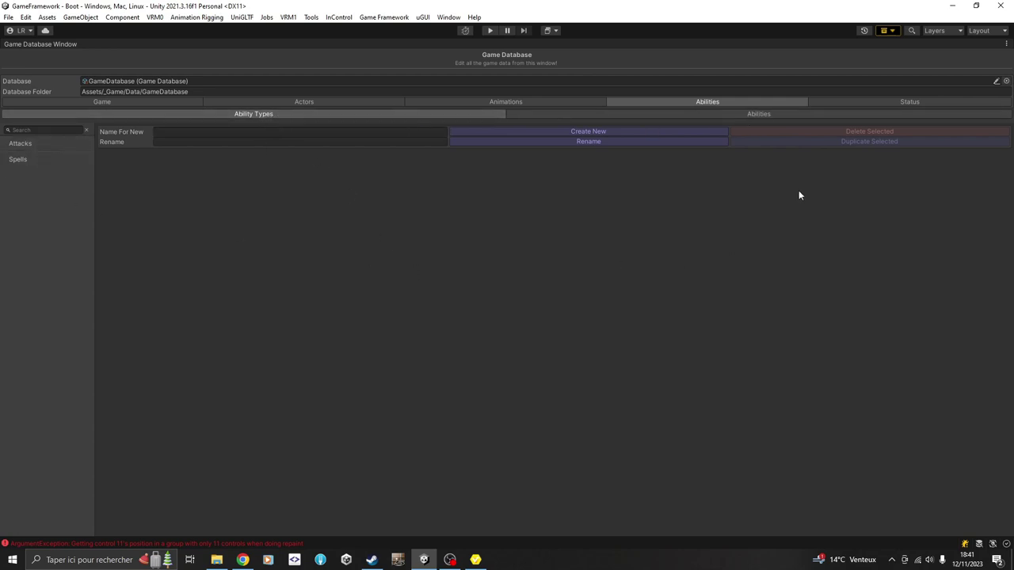
left_click(50, 144)
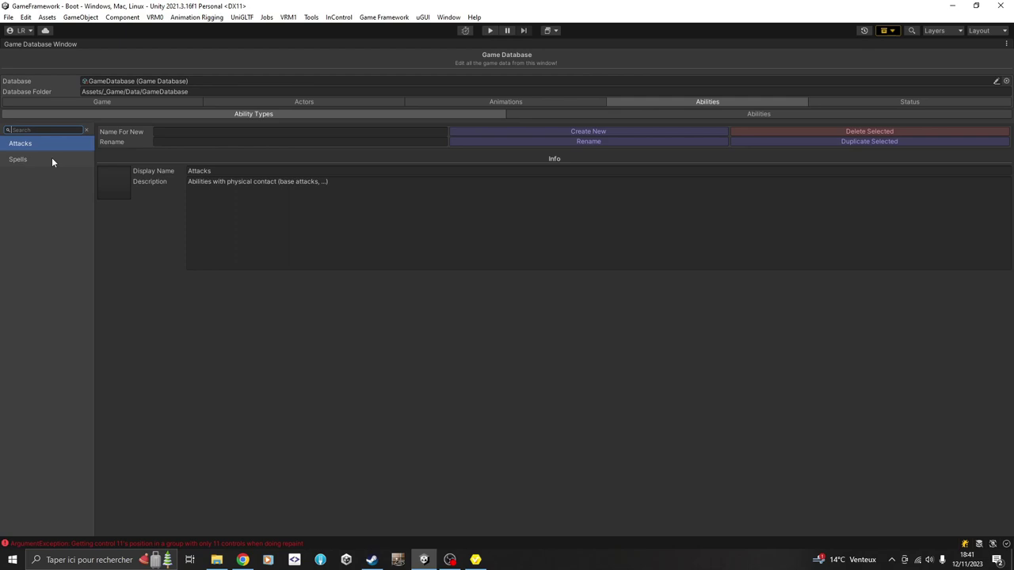
left_click(52, 159)
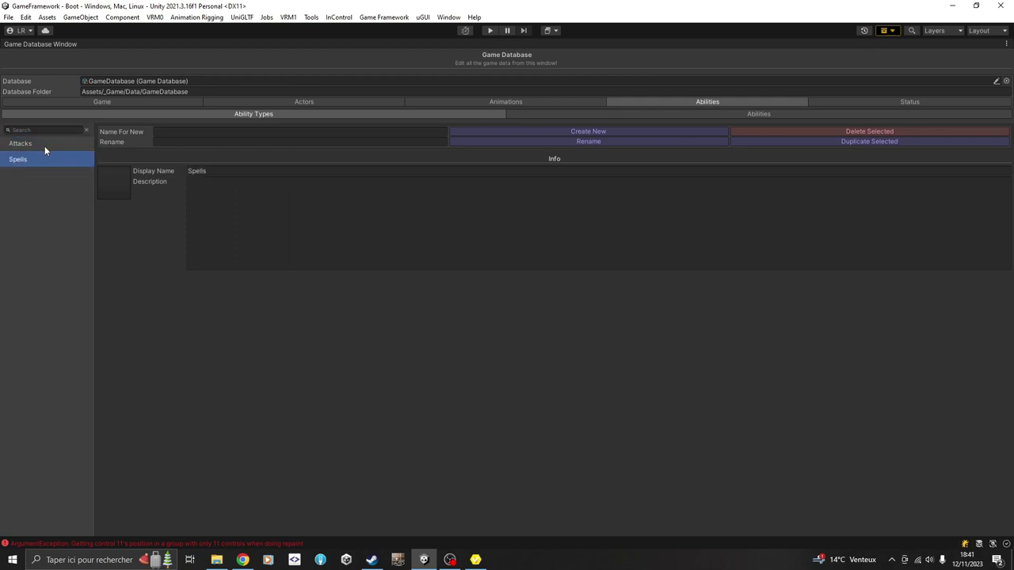
Select Base Attack and review its settings, keeping its ability type as Attacks
left_click(759, 115)
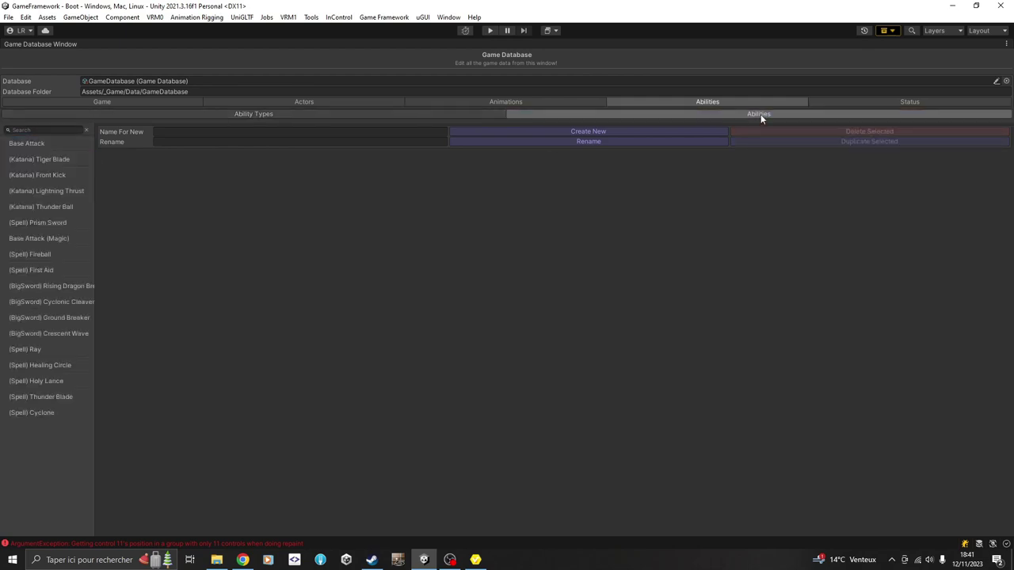
left_click(35, 144)
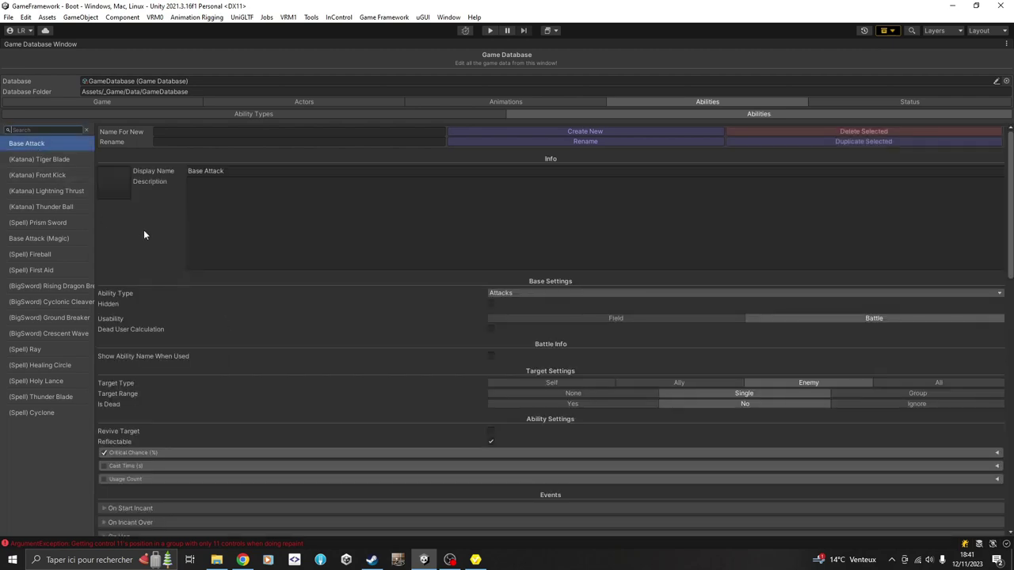
scroll(143, 235, "down", 1)
scroll(295, 279, "down", 13)
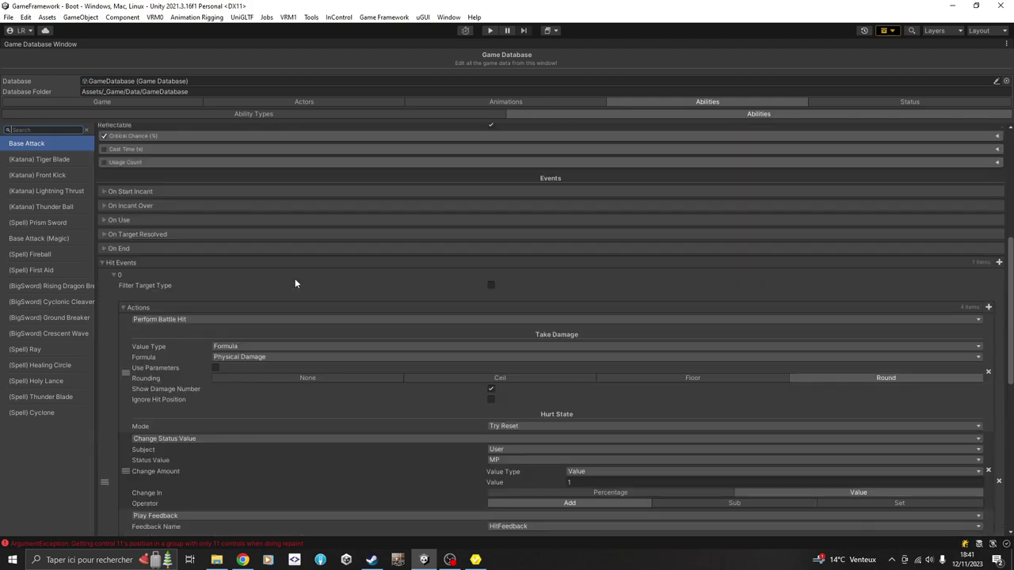
scroll(293, 330, "up", 15)
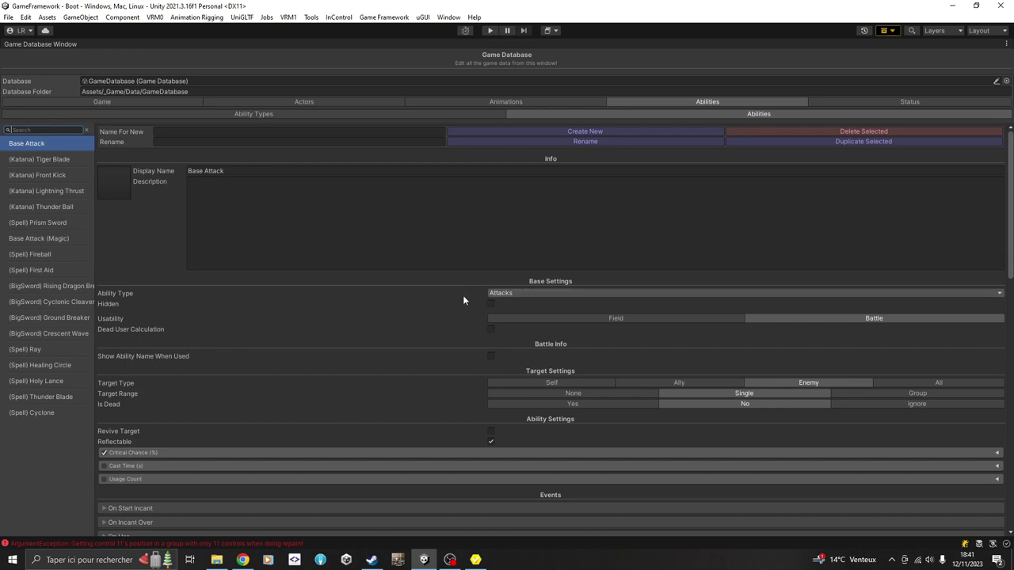
left_click(518, 292)
left_click(521, 306)
scroll(338, 293, "down", 1)
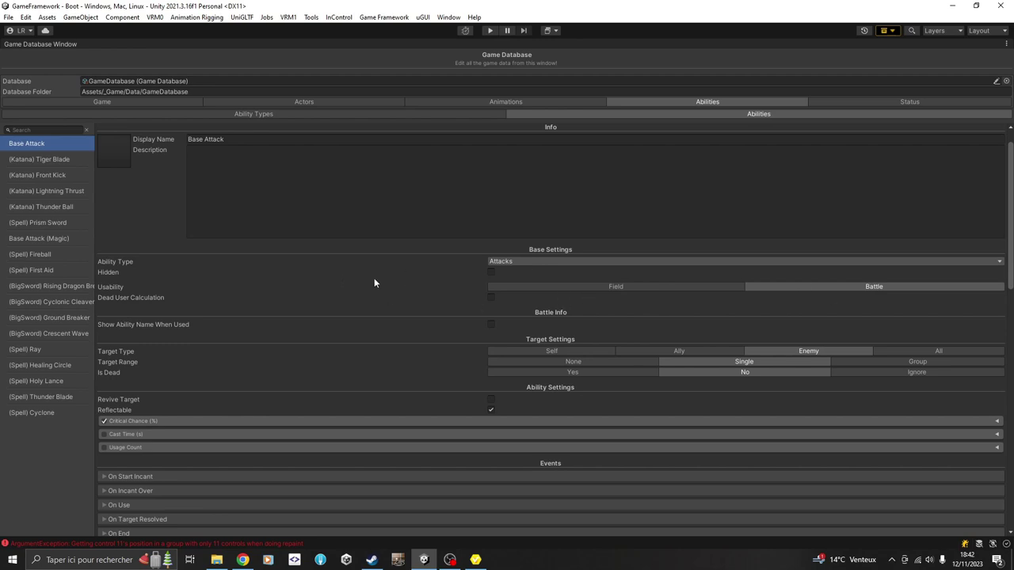
scroll(347, 275, "down", 1)
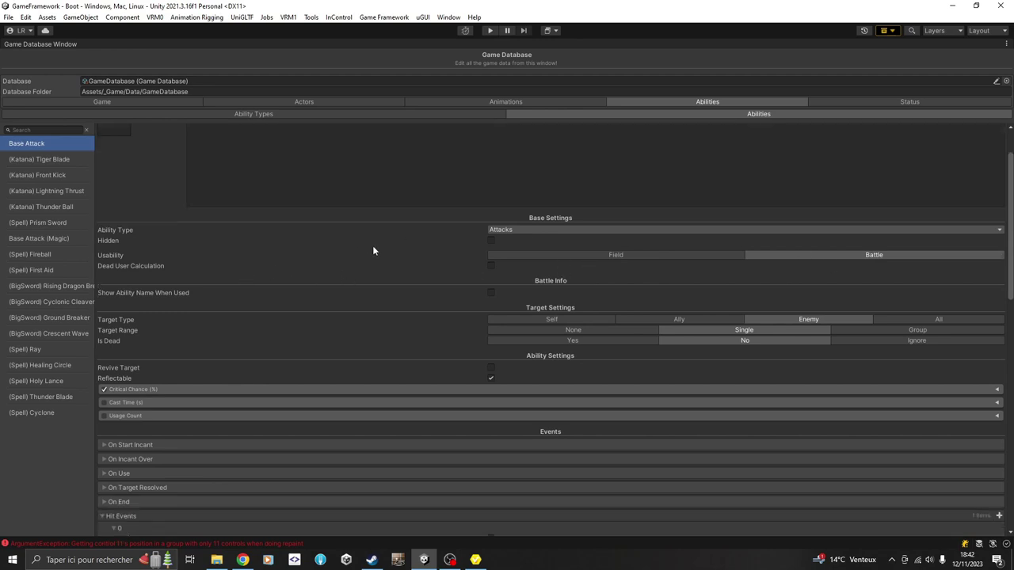
scroll(372, 247, "down", 1)
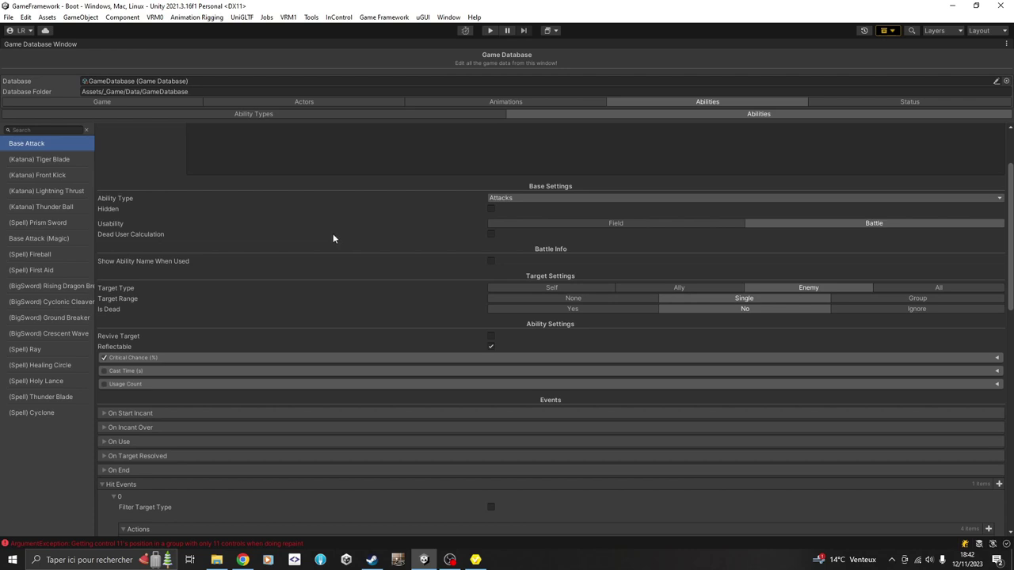
scroll(349, 200, "down", 1)
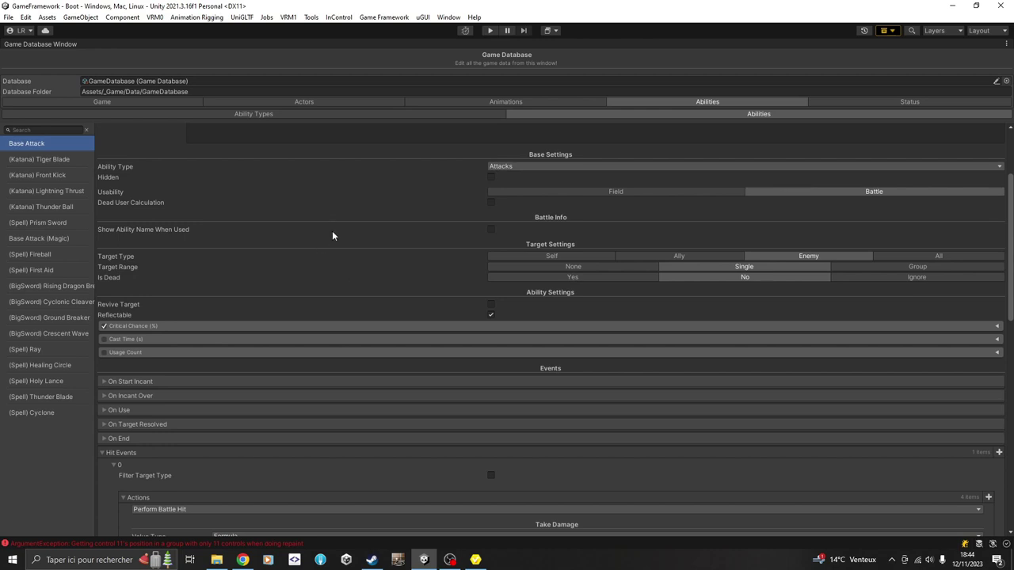
scroll(350, 192, "down", 1)
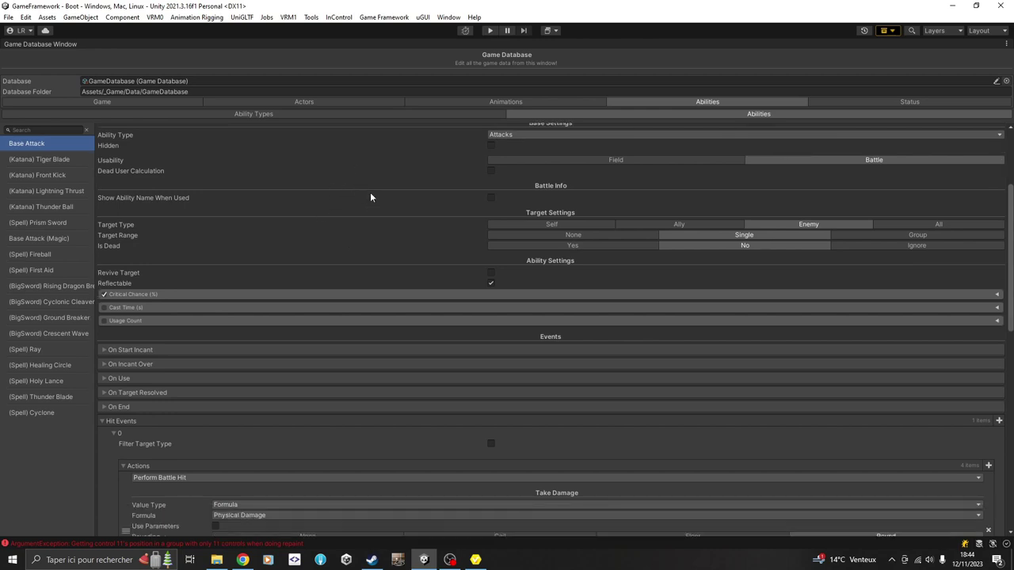
scroll(370, 197, "down", 1)
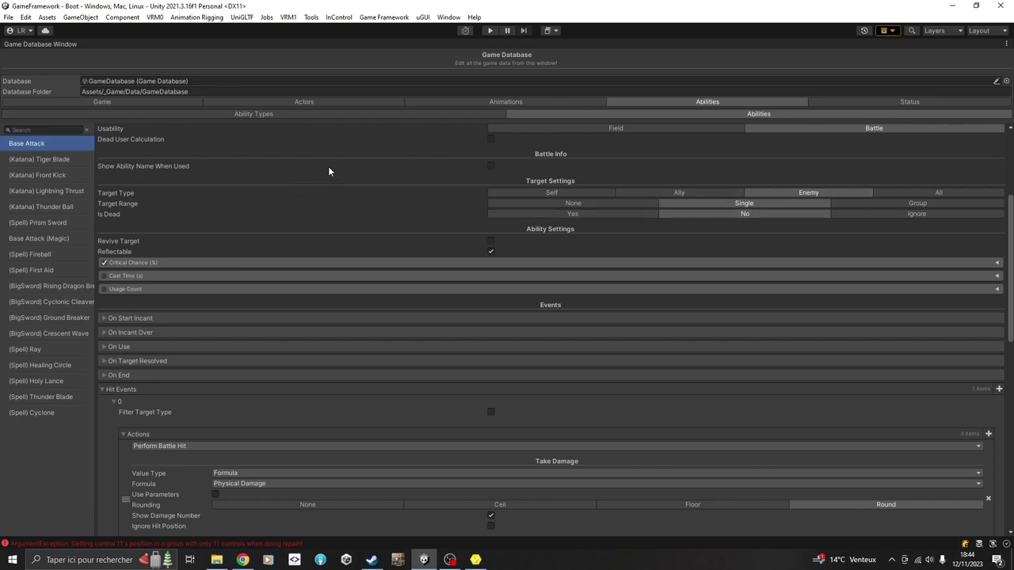
scroll(328, 171, "down", 1)
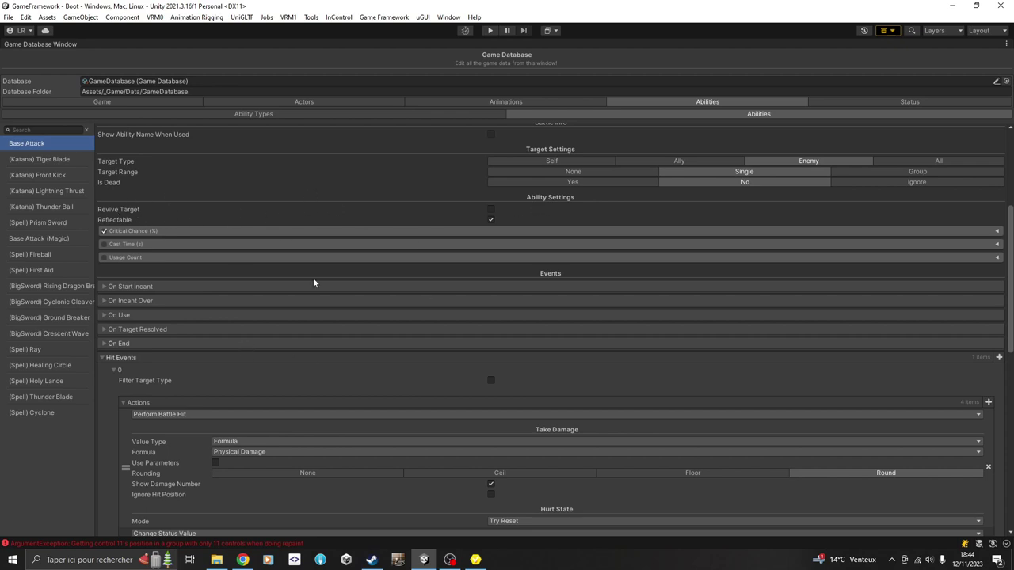
scroll(354, 218, "down", 13)
scroll(338, 284, "up", 12)
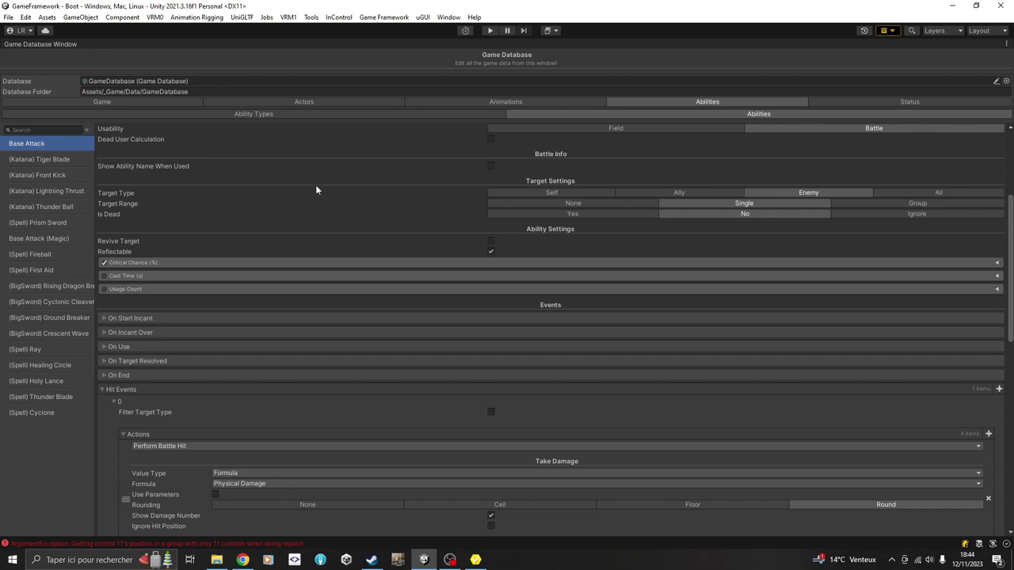
scroll(301, 175, "down", 2)
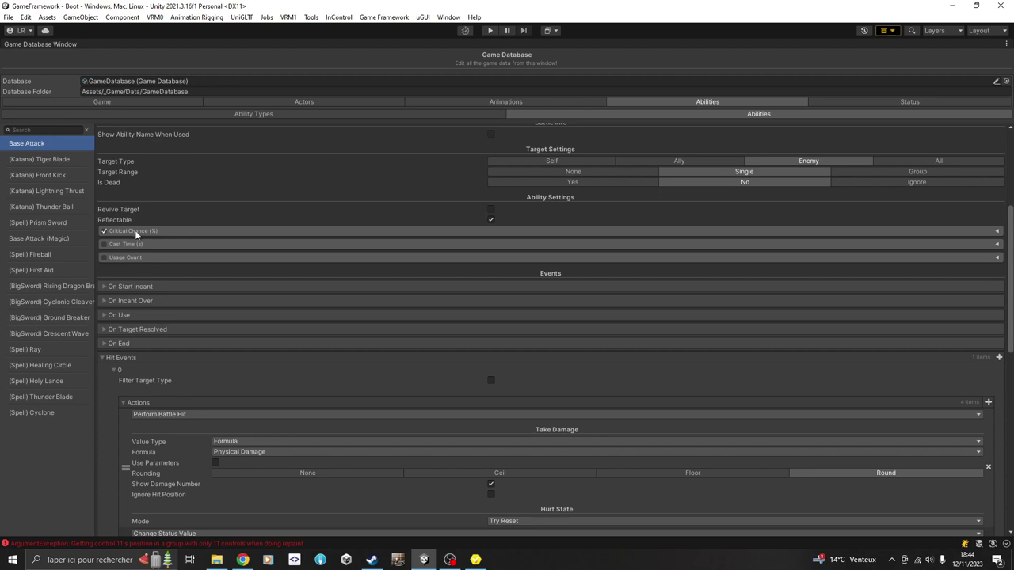
Peek at the critical chance, cast time and usage count multiplier options, then reach Events
left_click(138, 230)
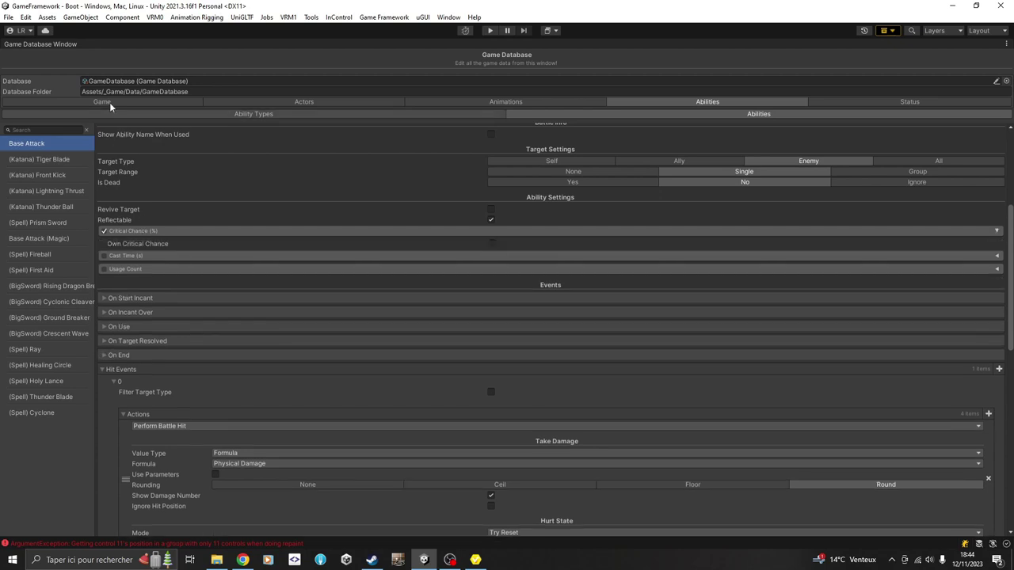
left_click(151, 231)
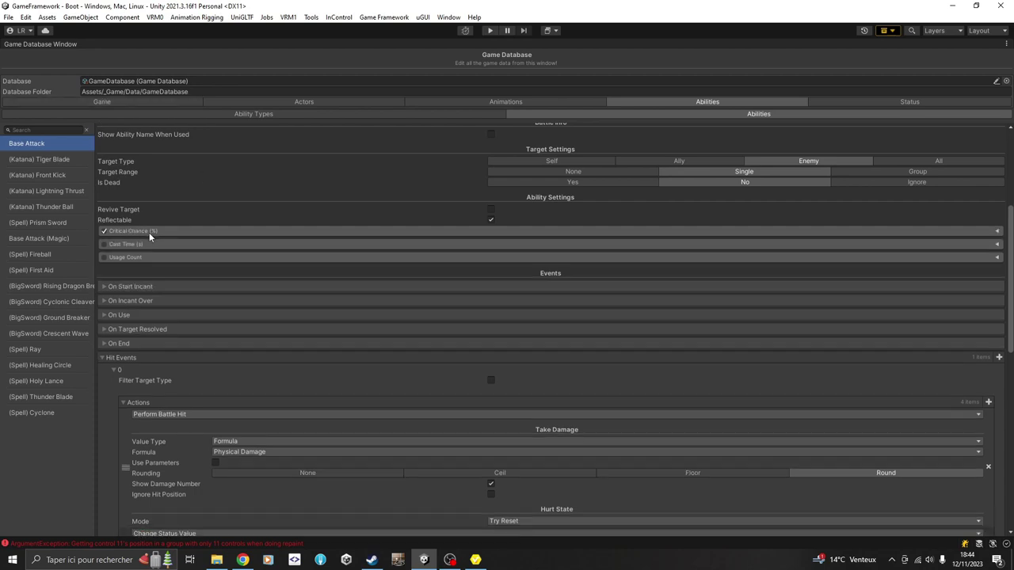
left_click(137, 243)
left_click(136, 243)
left_click(129, 257)
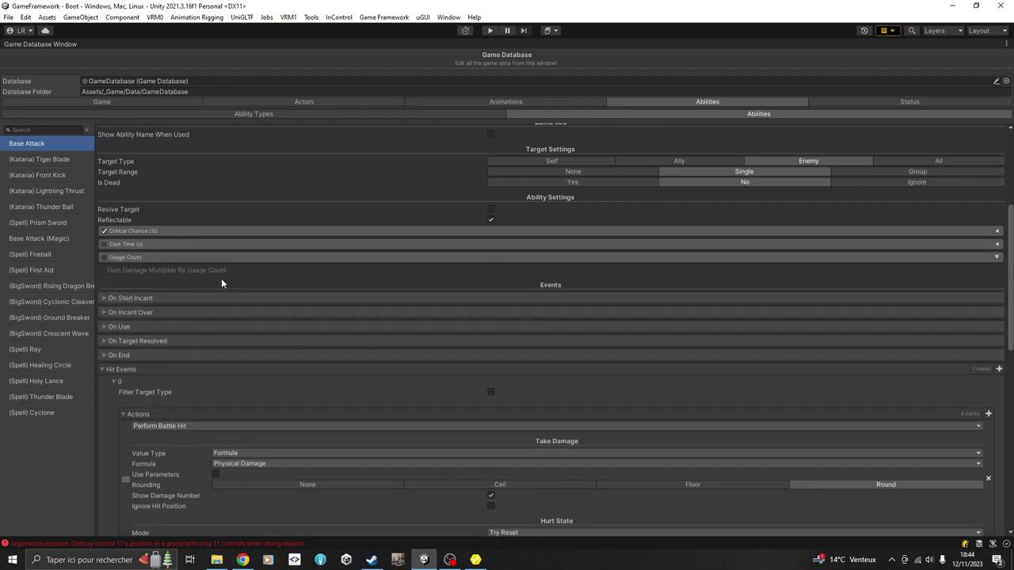
left_click(146, 259)
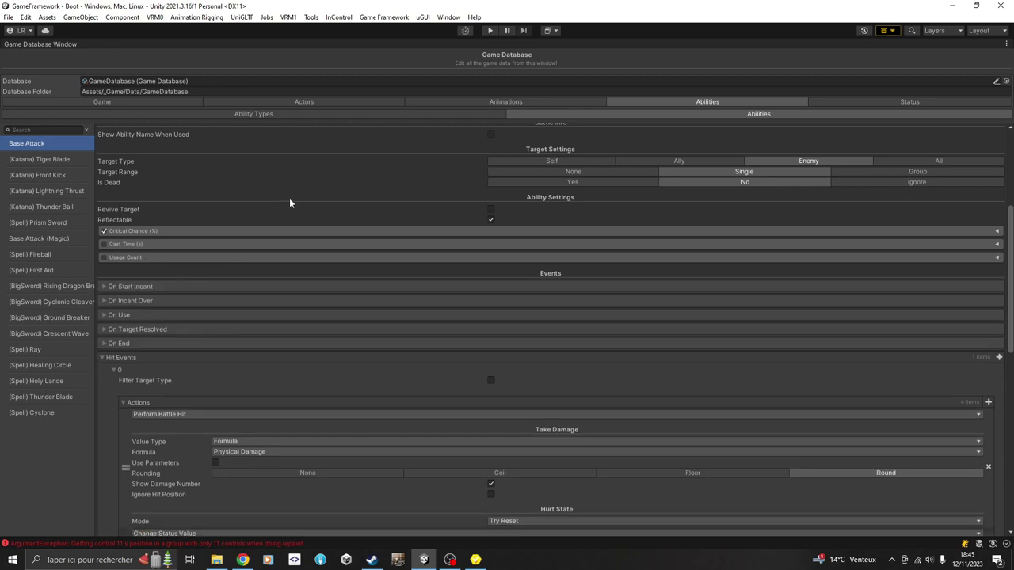
scroll(309, 174, "down", 2)
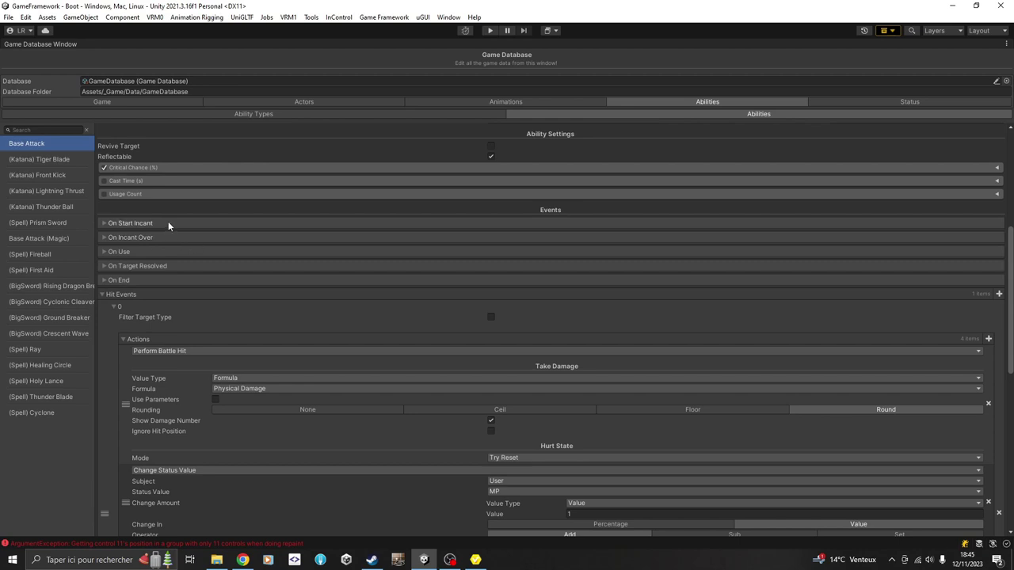
Confirm the On Use and On Target Resolved events contain no actions
left_click(119, 252)
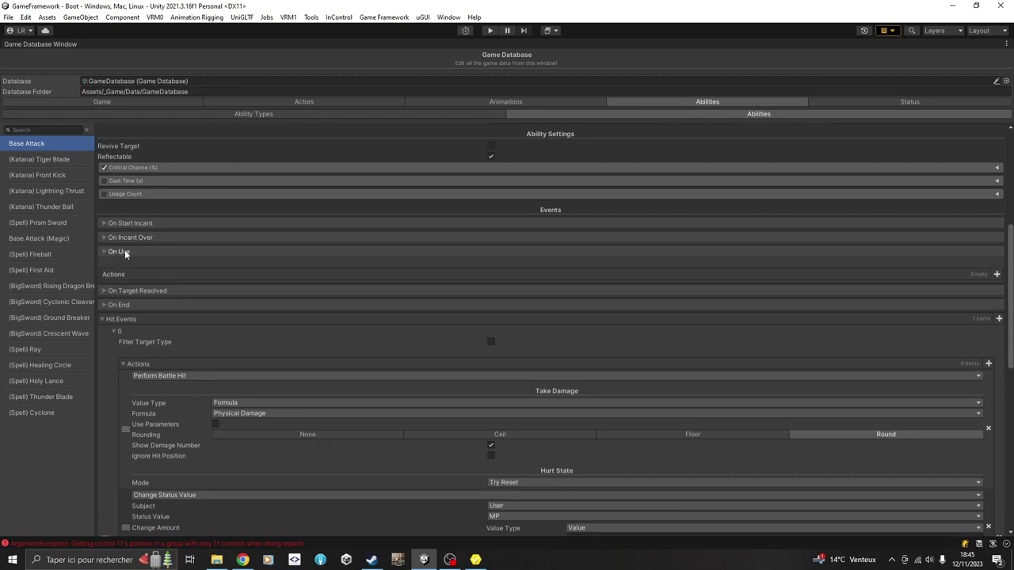
left_click(130, 250)
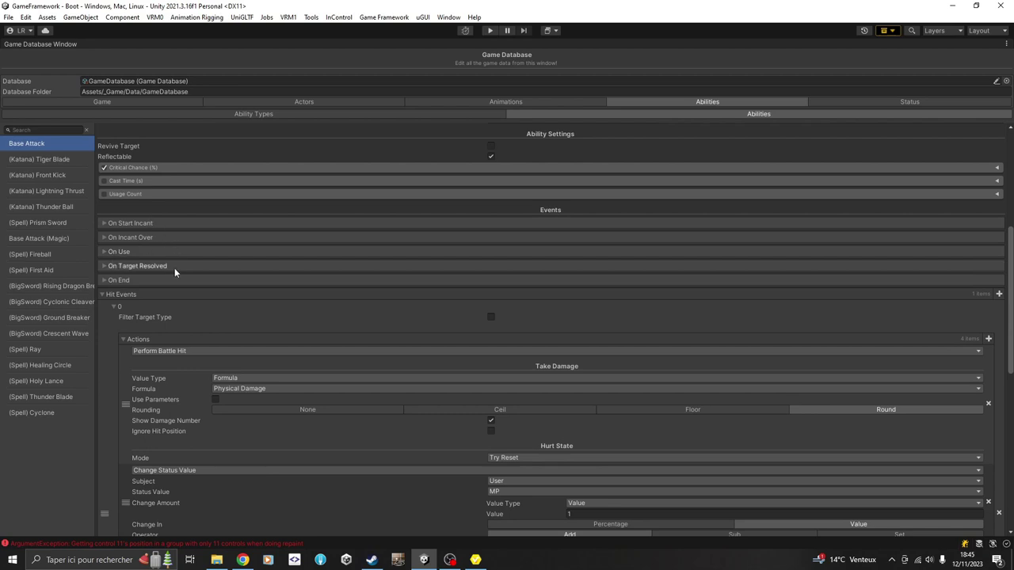
left_click(167, 266)
left_click(163, 267)
Scroll the hit event down to its Play Feedback and Position settings
scroll(242, 203, "up", 3)
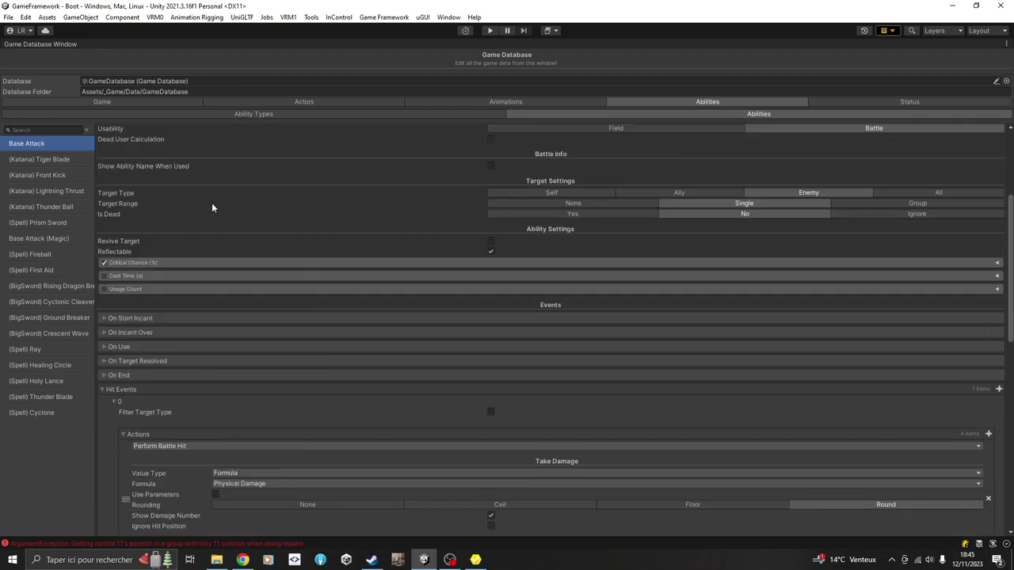
scroll(203, 273, "down", 1)
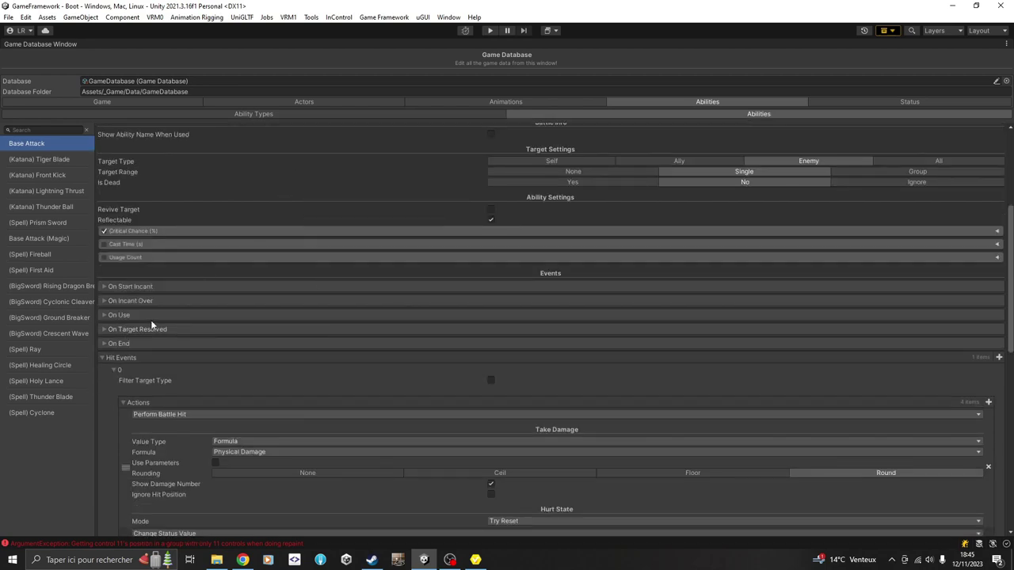
scroll(241, 195, "down", 1)
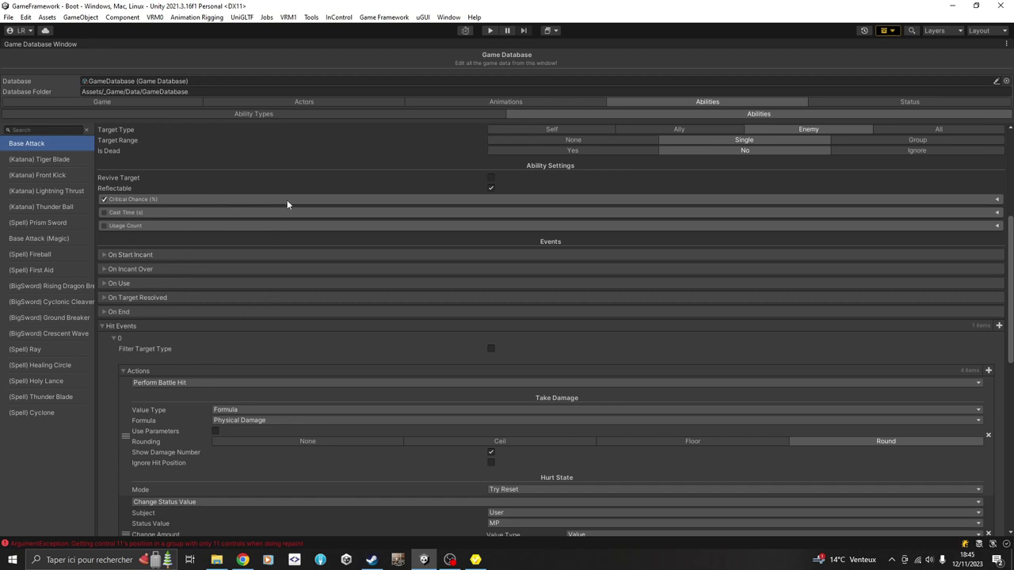
scroll(286, 205, "down", 1)
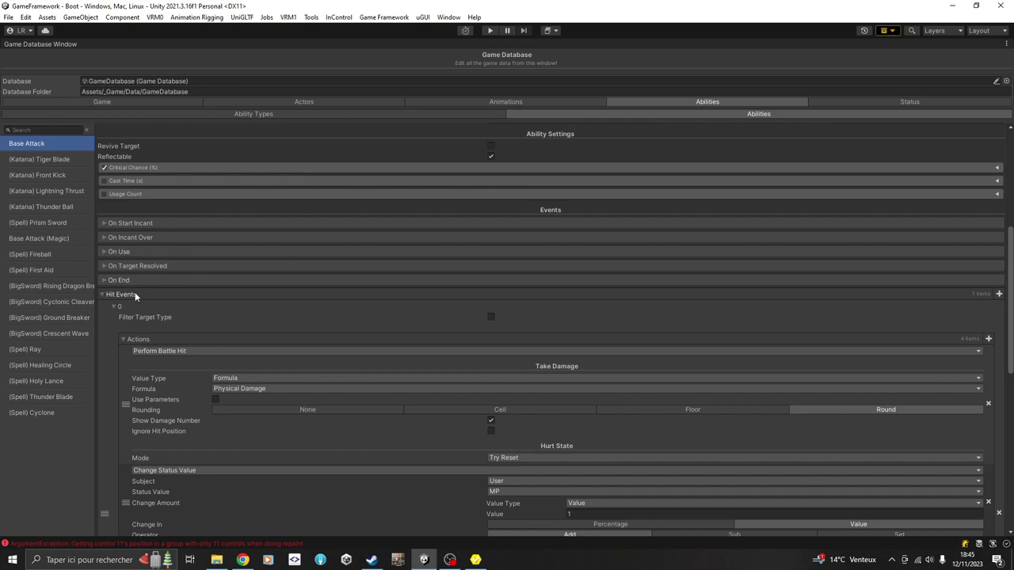
scroll(162, 260, "down", 2)
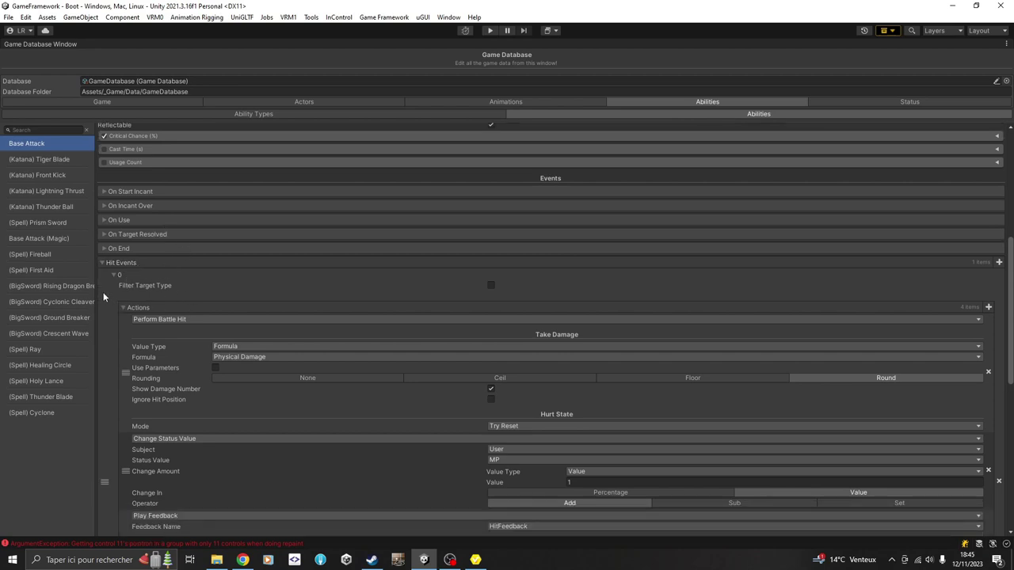
scroll(103, 296, "down", 1)
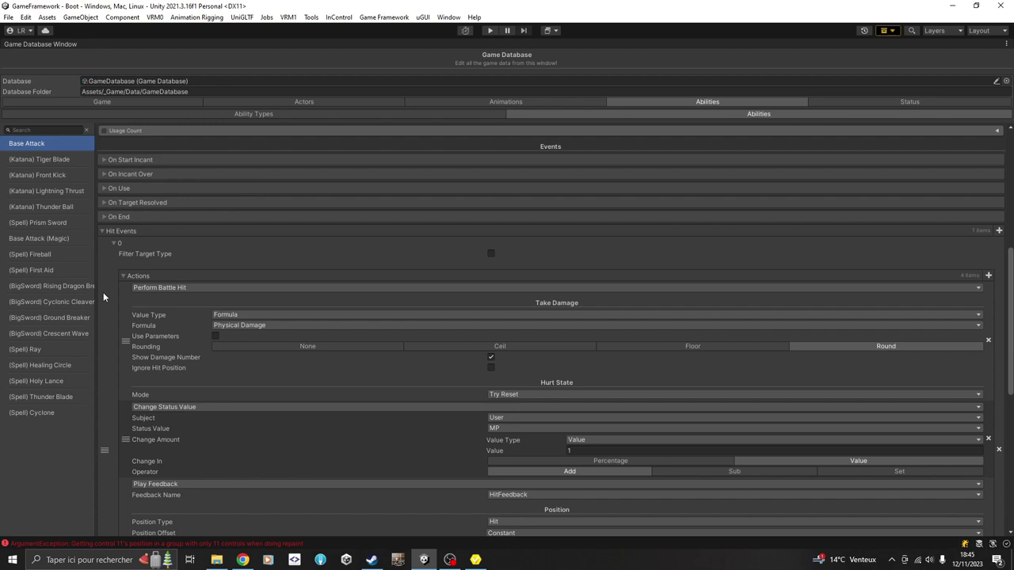
scroll(103, 296, "down", 1)
scroll(103, 296, "down", 1)
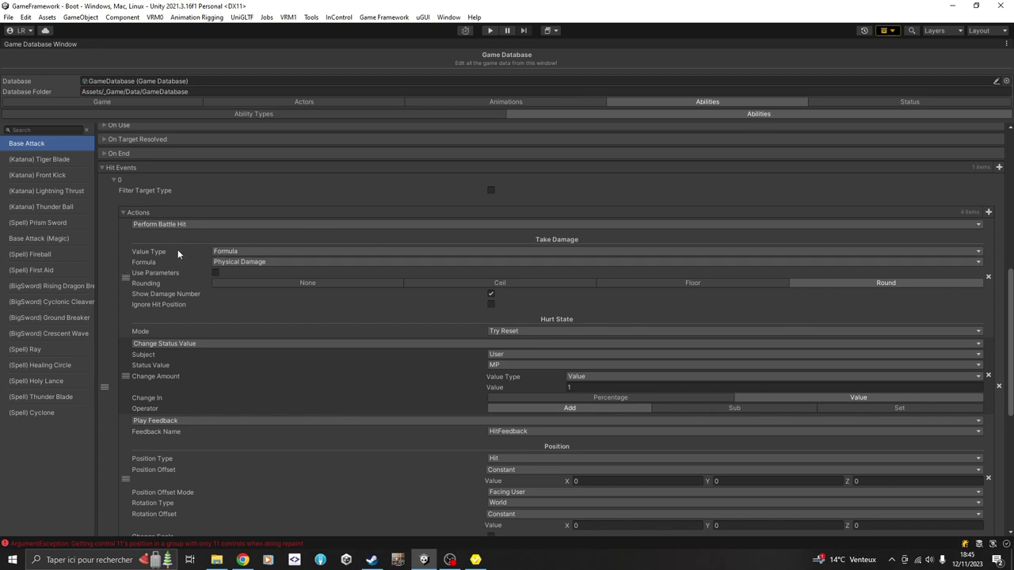
Keep the damage as Formula with Physical Damage and enable Use Parameters
left_click(258, 251)
left_click(243, 309)
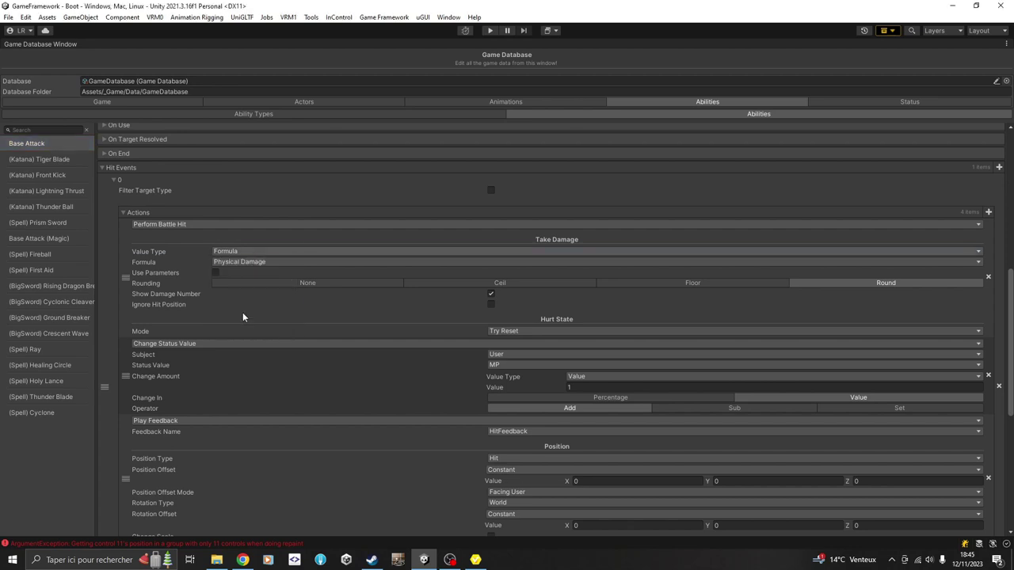
left_click(266, 262)
left_click(255, 309)
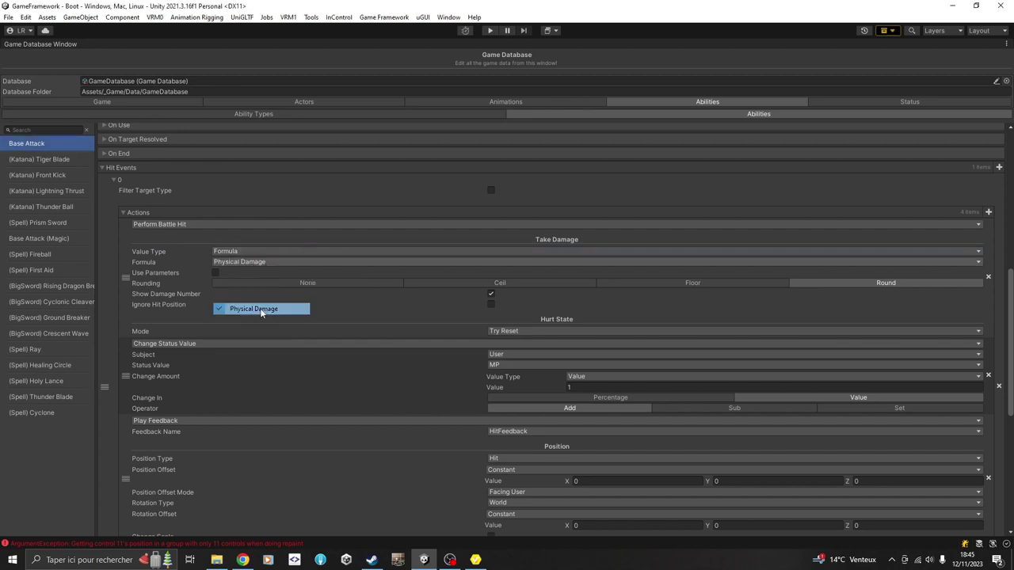
left_click(214, 272)
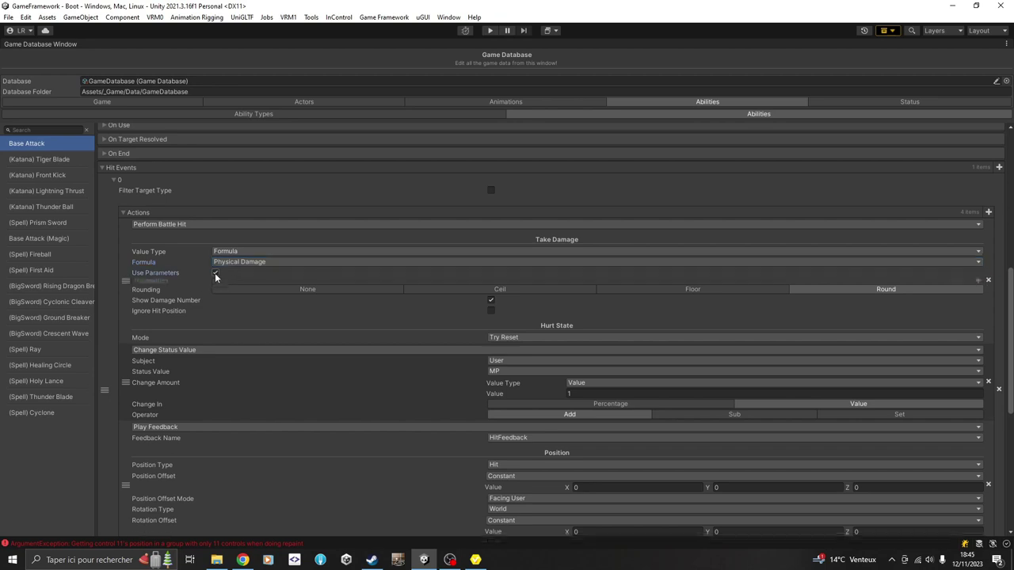
Add a Power parameter with a Float Value of 1
left_click(977, 284)
left_click(284, 296)
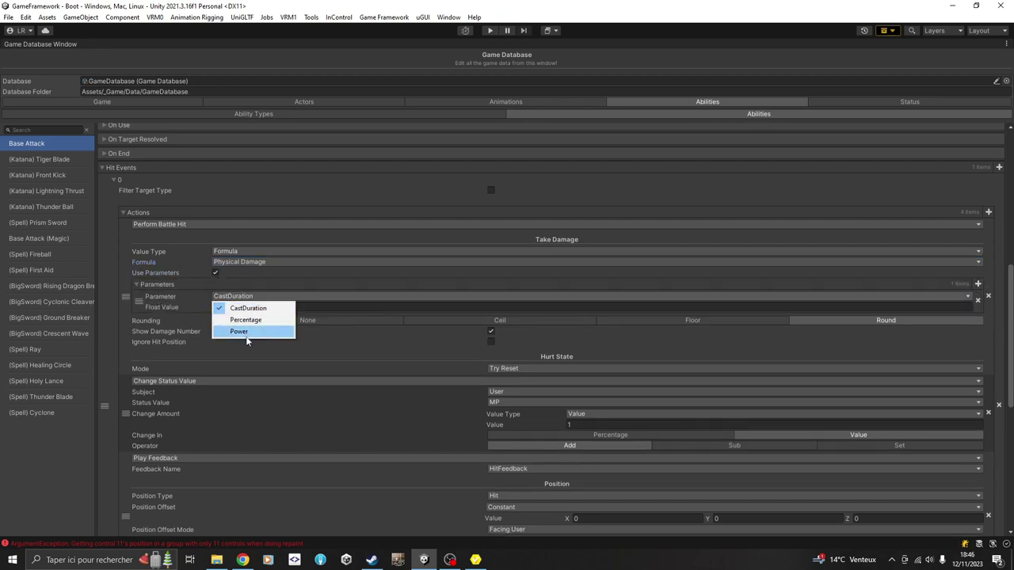
left_click(238, 331)
left_click(240, 307)
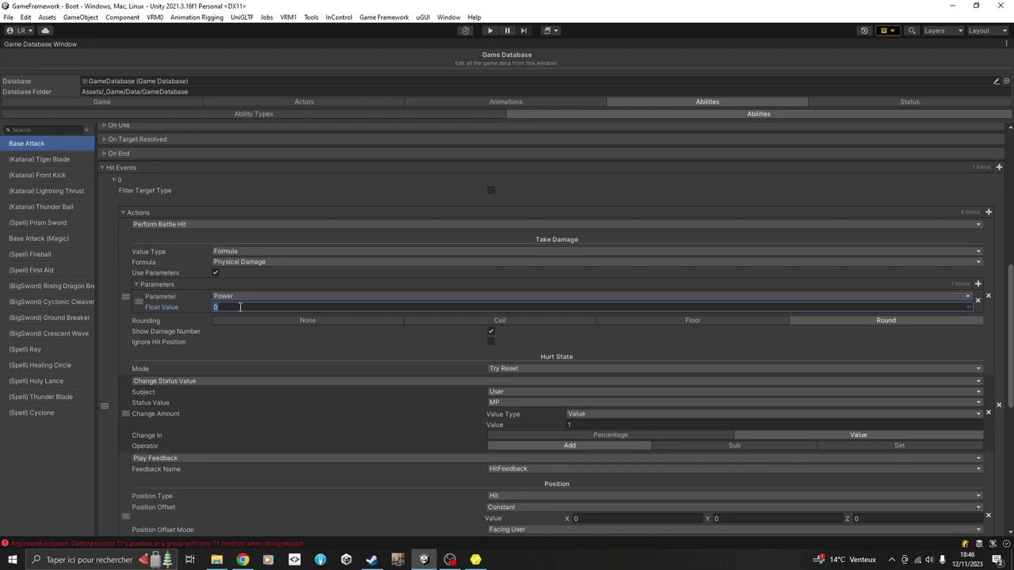
type("1")
Delete the Power parameter, untick Use Parameters, and scroll to Set Actor Added Velocity
left_click(977, 301)
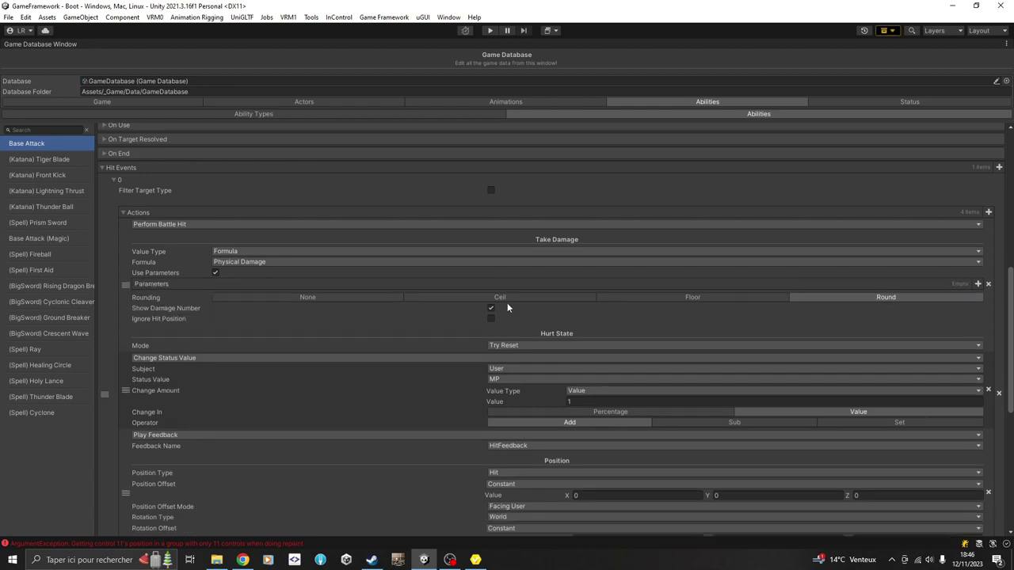
left_click(214, 272)
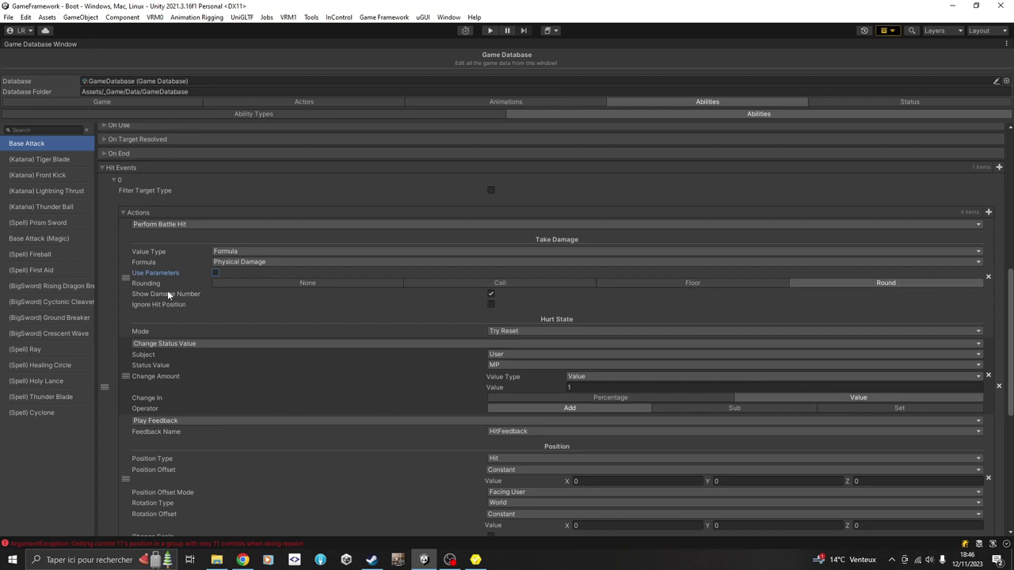
scroll(111, 241, "down", 1)
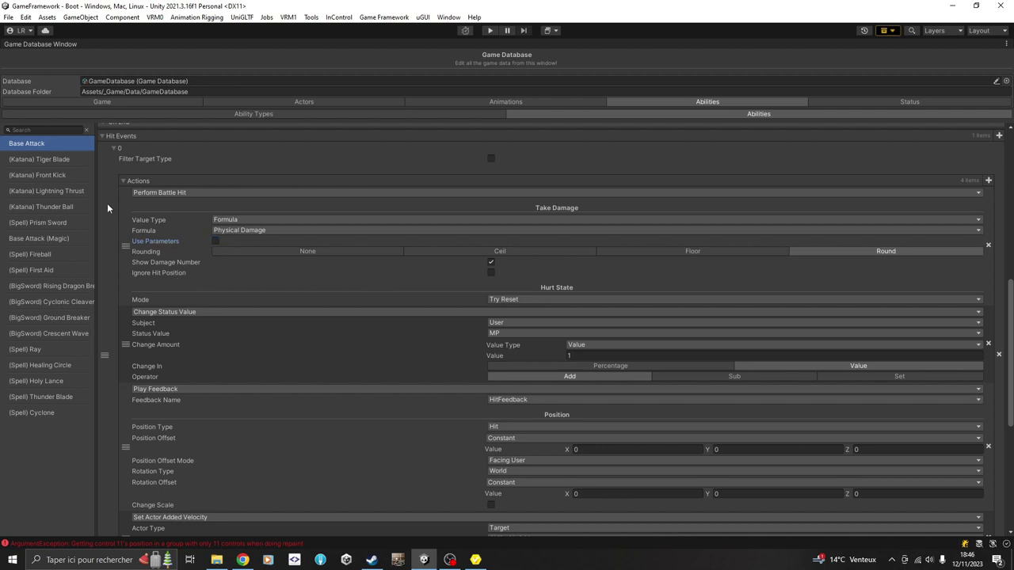
scroll(107, 203, "down", 1)
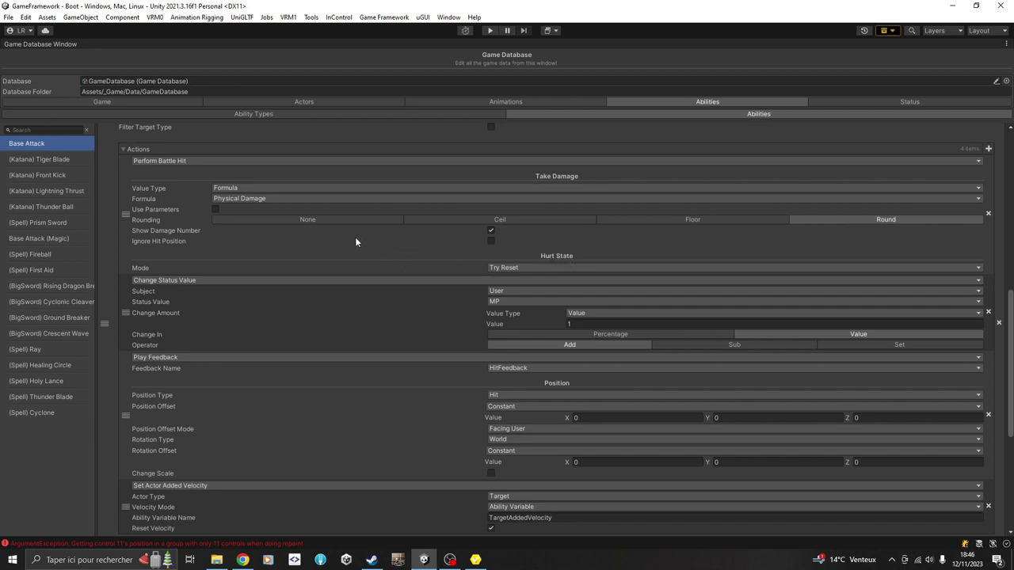
Check the Hurt State Mode options, leave Try Reset selected, and scroll toward Custom Events
left_click(510, 268)
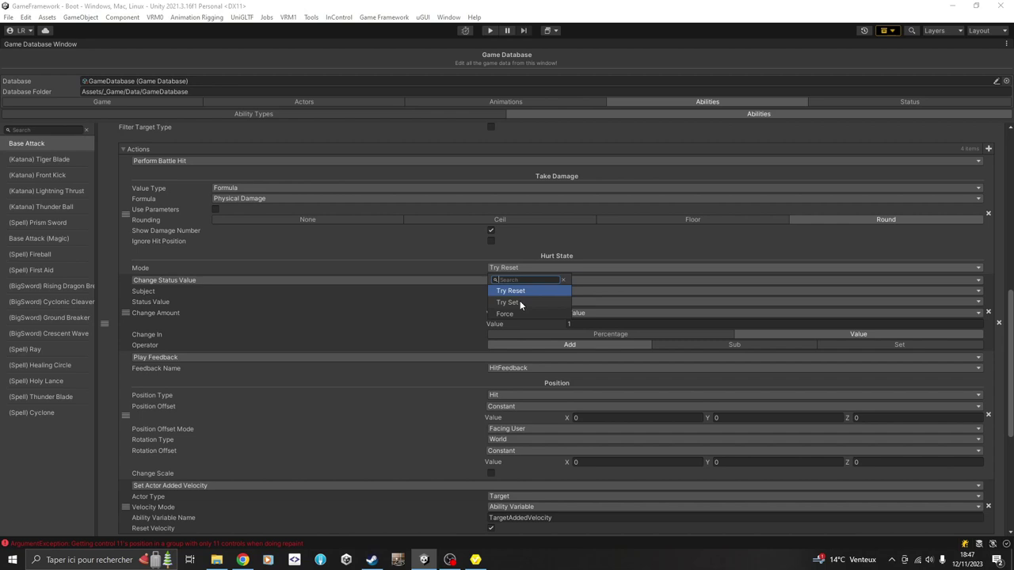
left_click(382, 251)
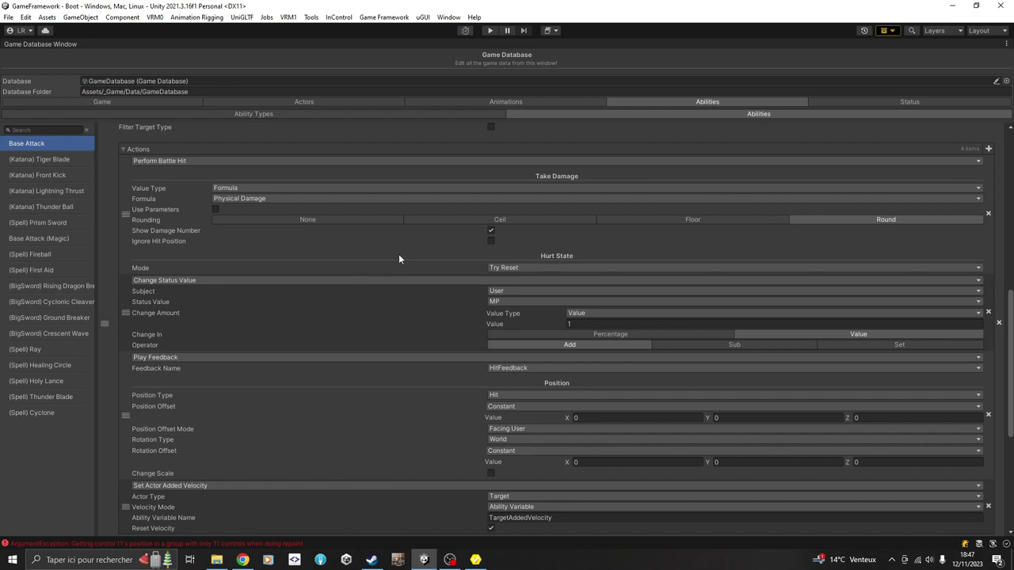
scroll(388, 265, "down", 2)
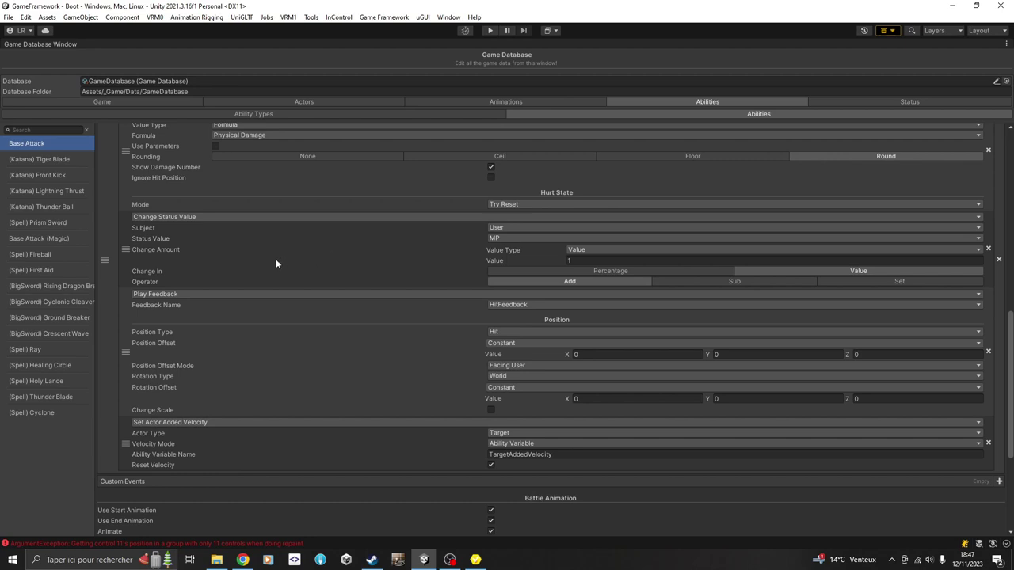
left_click(504, 228)
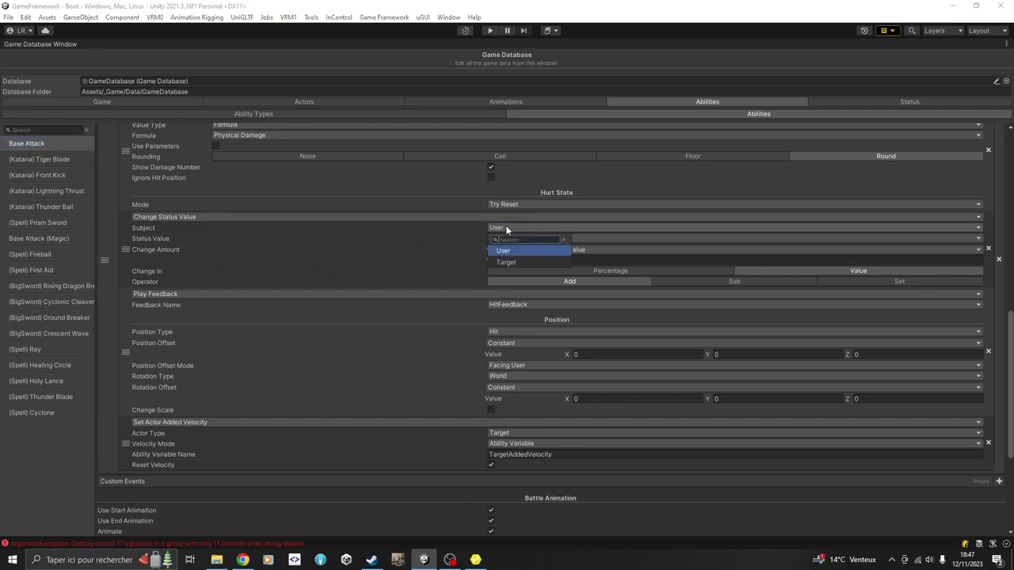
left_click(449, 259)
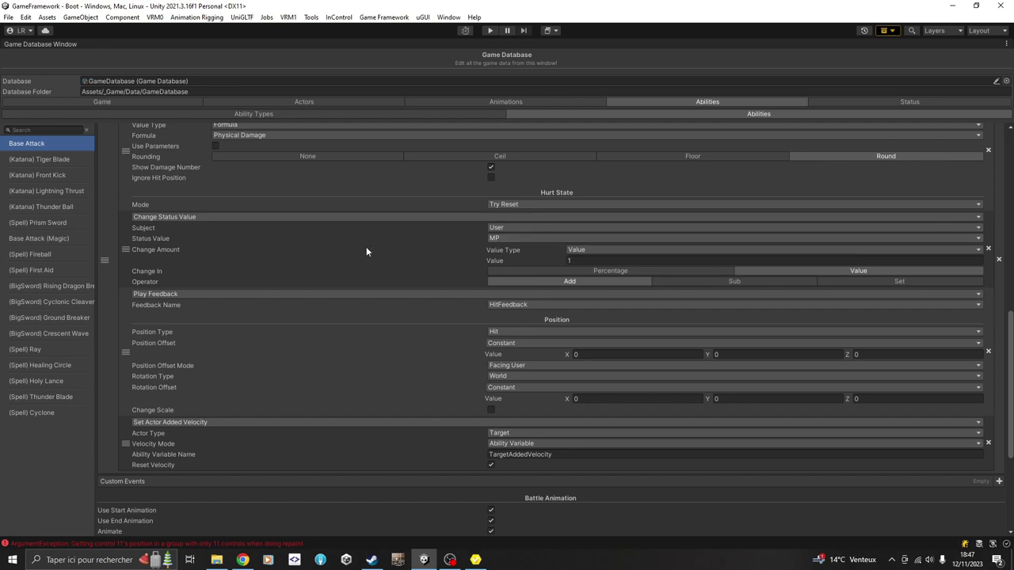
scroll(336, 257, "down", 1)
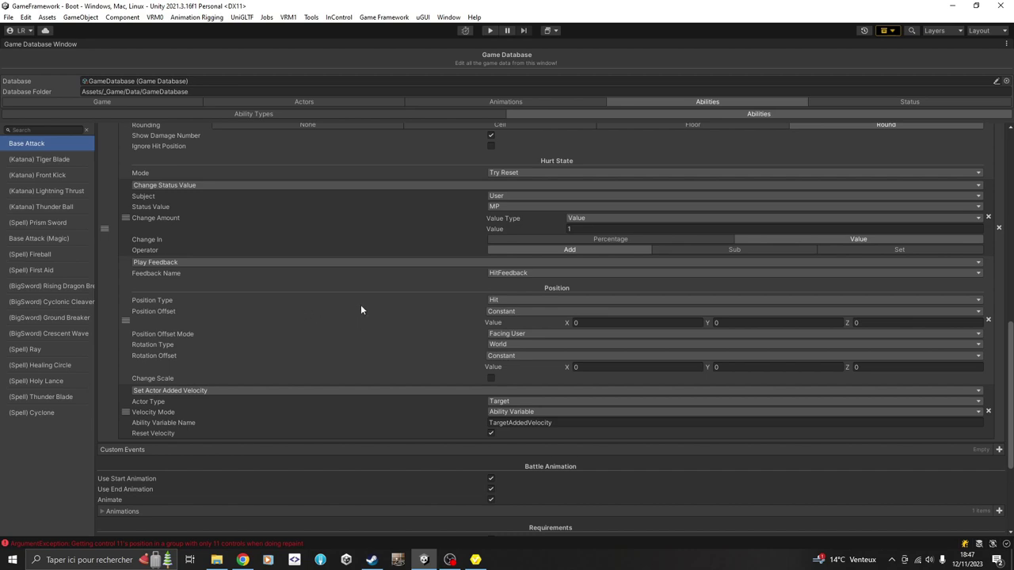
scroll(361, 305, "down", 1)
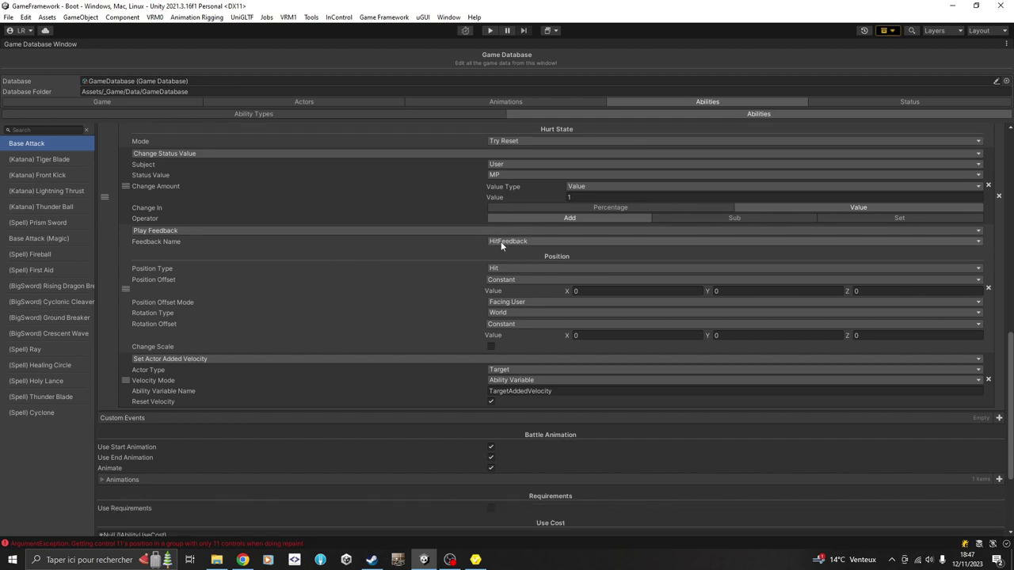
scroll(378, 225, "down", 1)
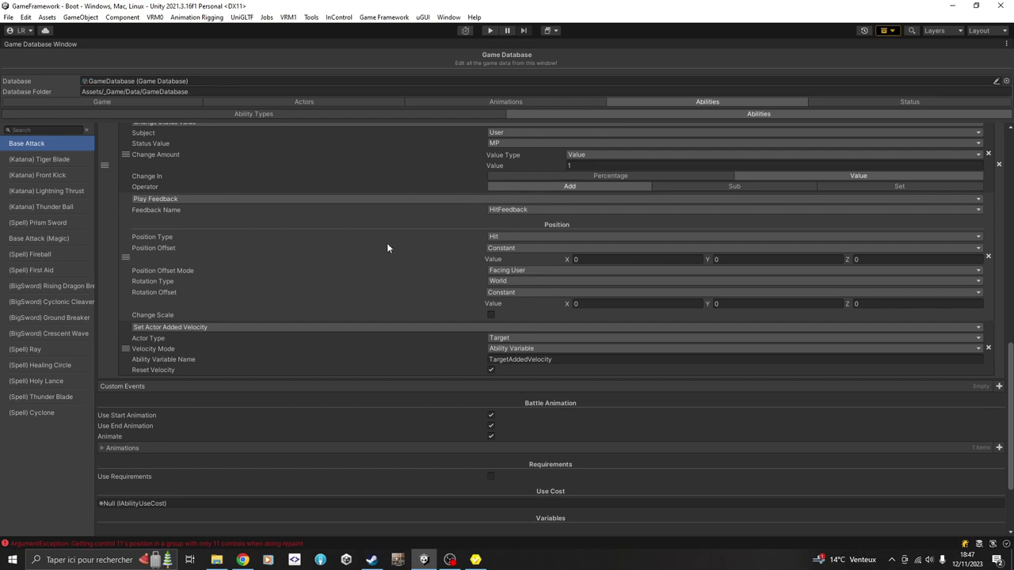
left_click(496, 237)
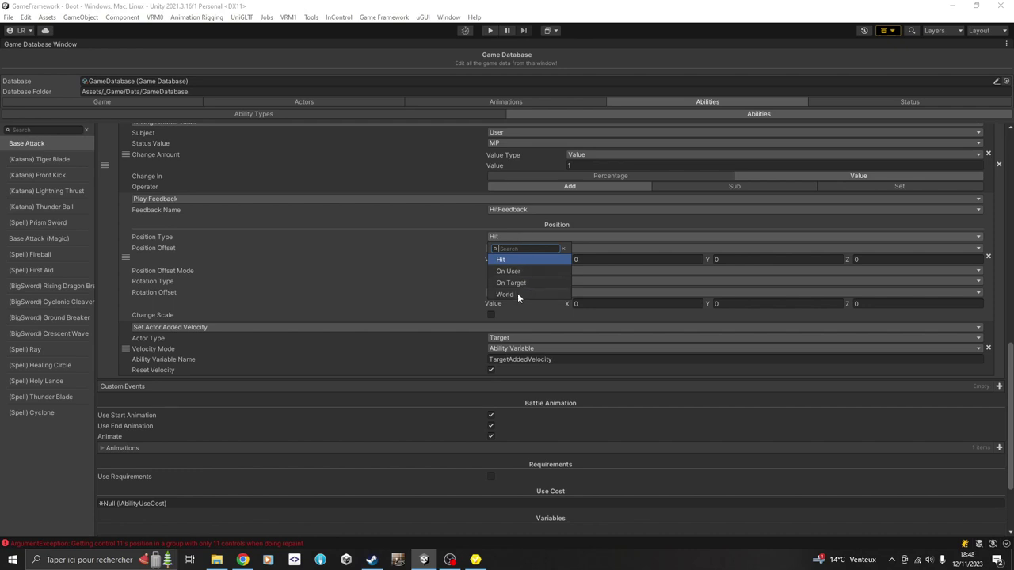
left_click(514, 261)
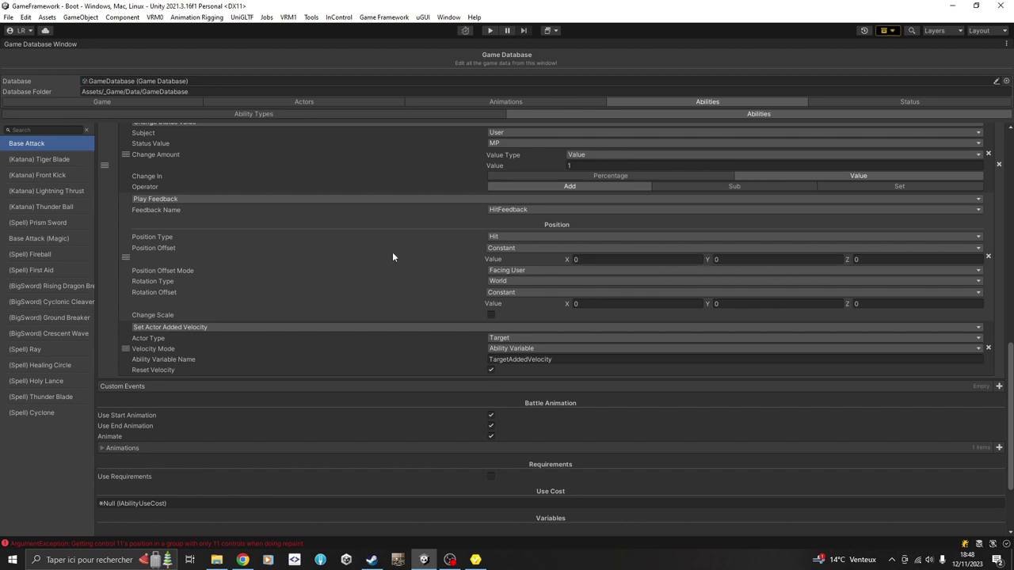
scroll(388, 250, "down", 2)
scroll(412, 219, "up", 1)
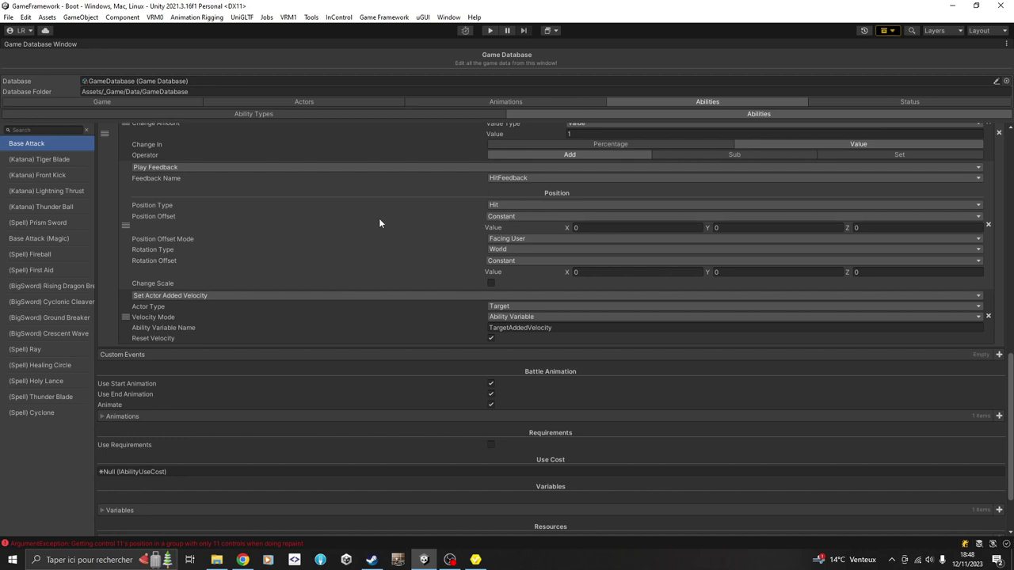
scroll(375, 216, "down", 1)
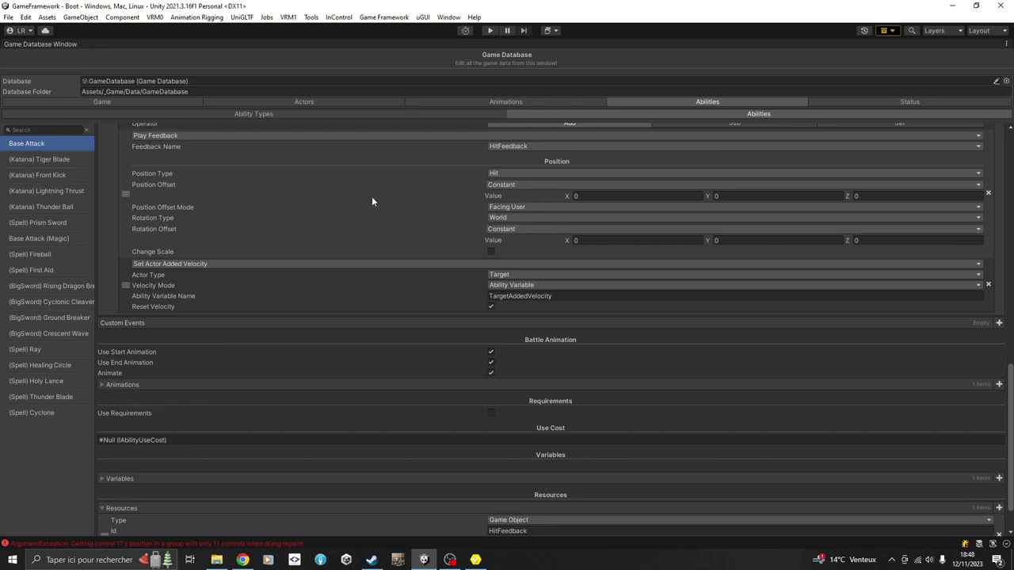
scroll(407, 175, "down", 1)
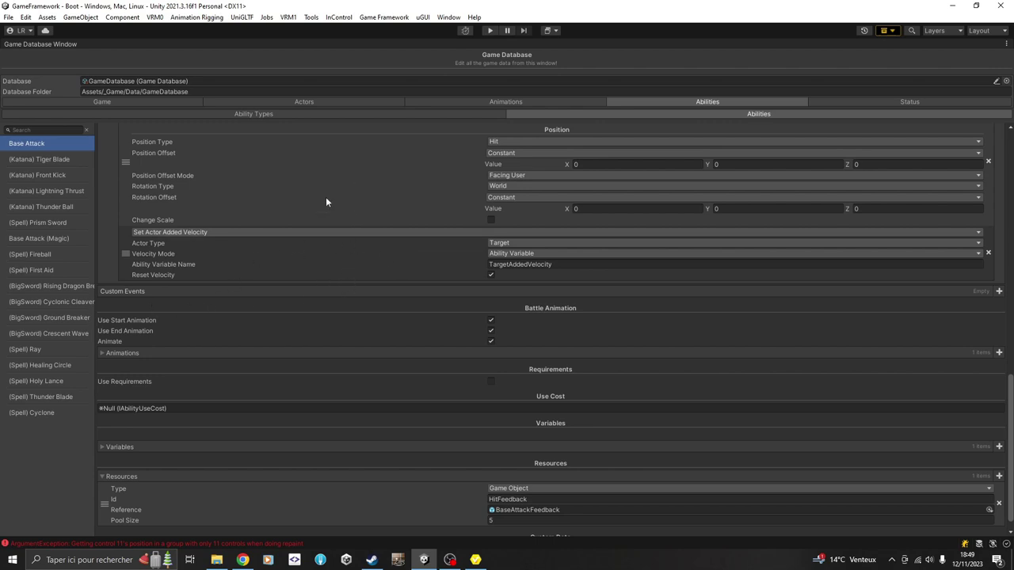
scroll(325, 202, "down", 1)
scroll(172, 240, "up", 15)
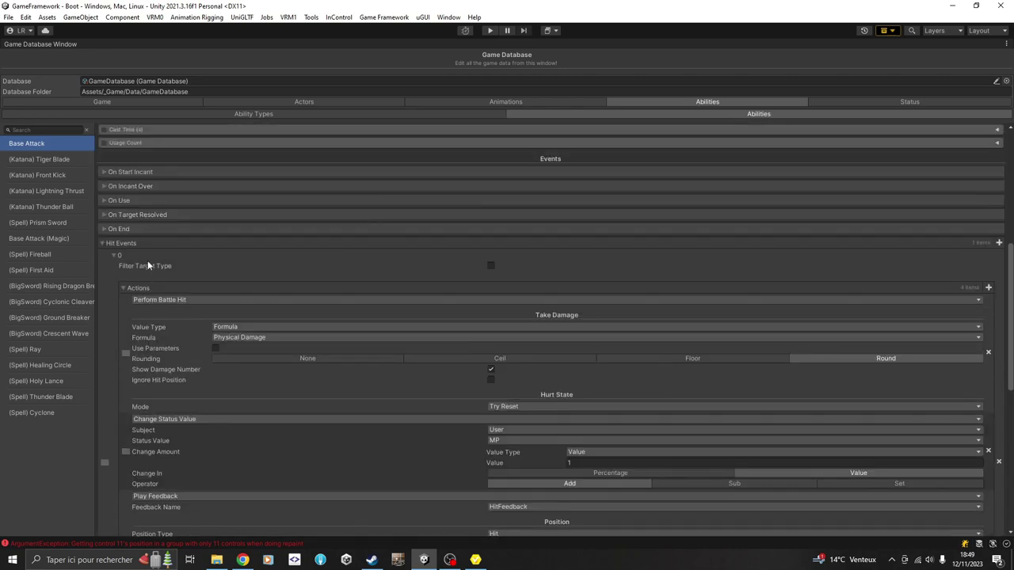
scroll(295, 244, "down", 15)
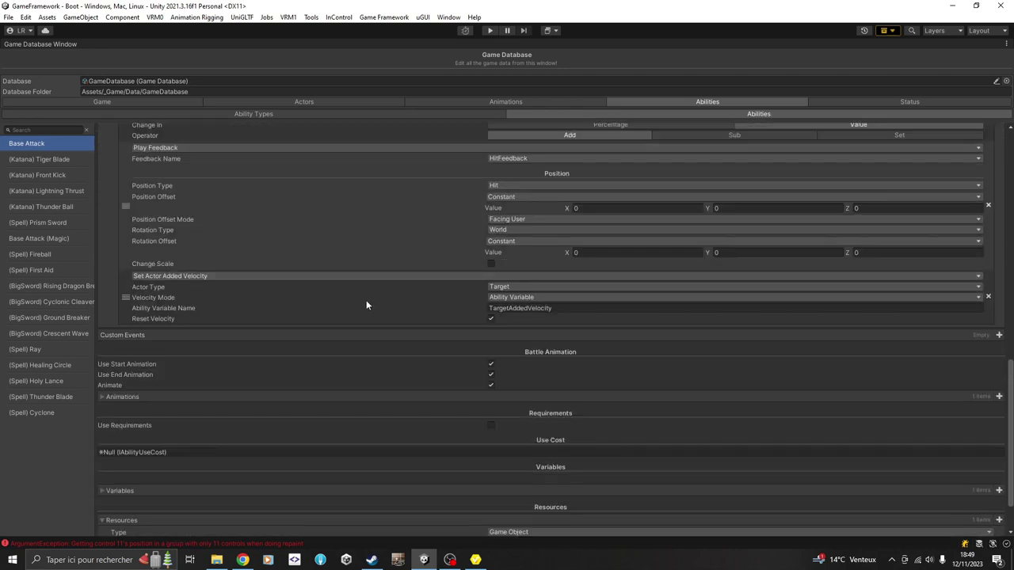
scroll(381, 240, "down", 3)
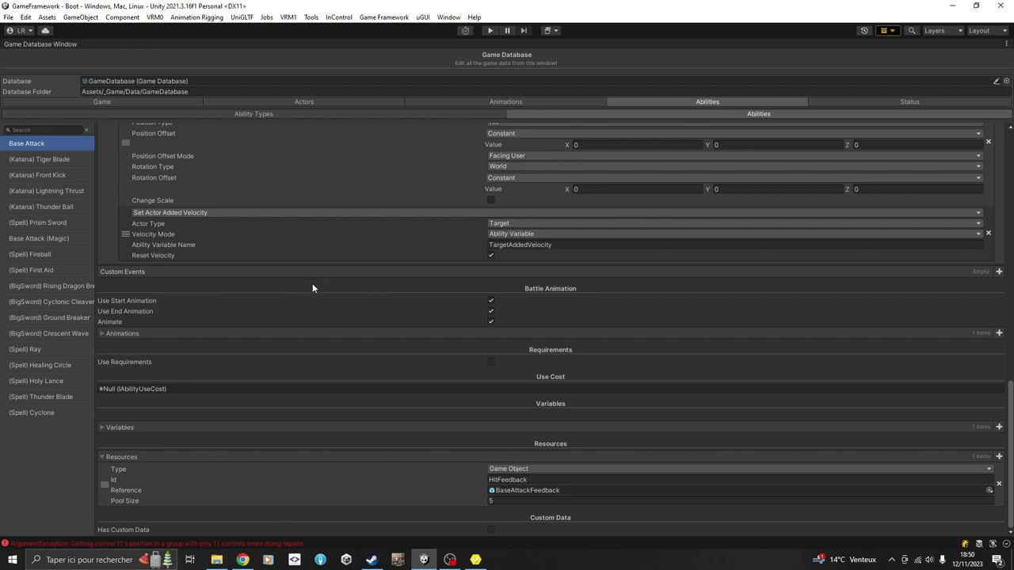
Expand Base Attack's battle animations and keep the BaseAttack entry's event type as Script
left_click(132, 332)
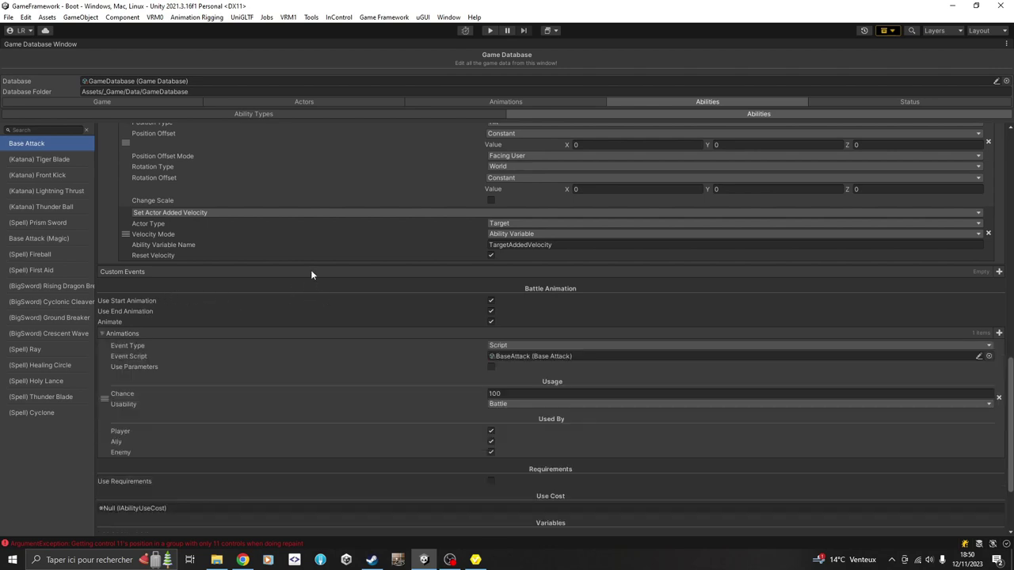
scroll(313, 271, "down", 1)
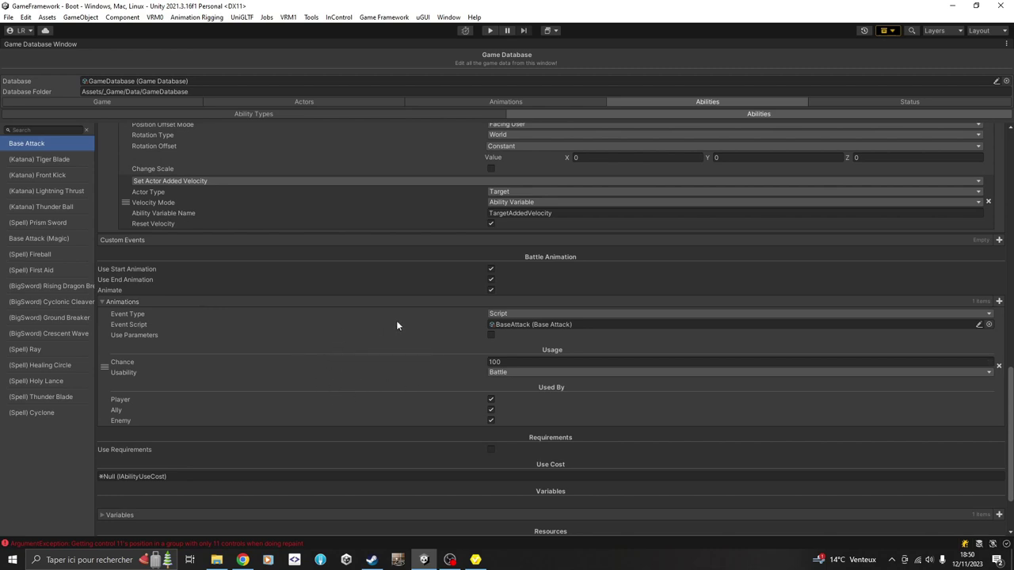
scroll(396, 325, "down", 1)
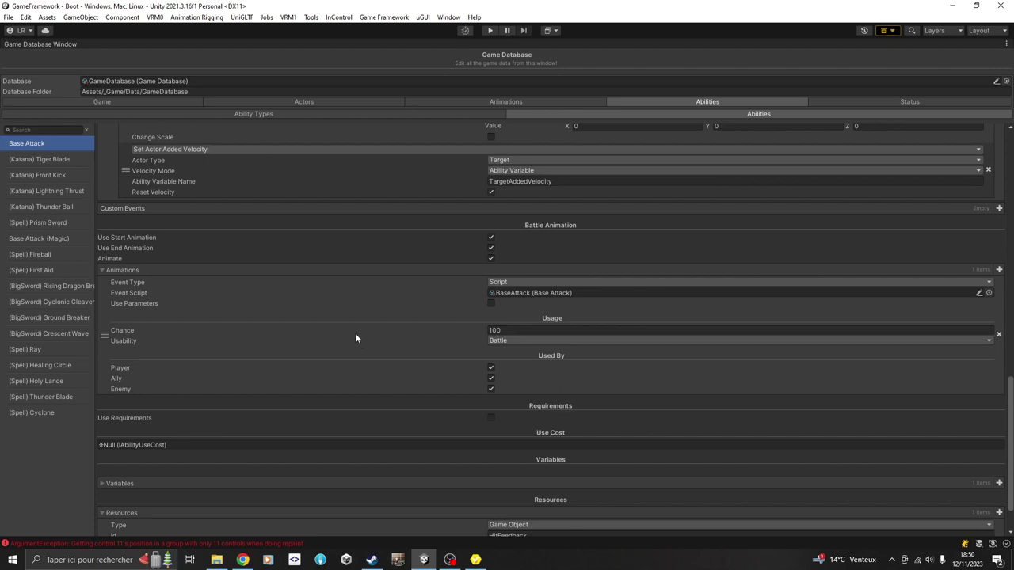
left_click(512, 282)
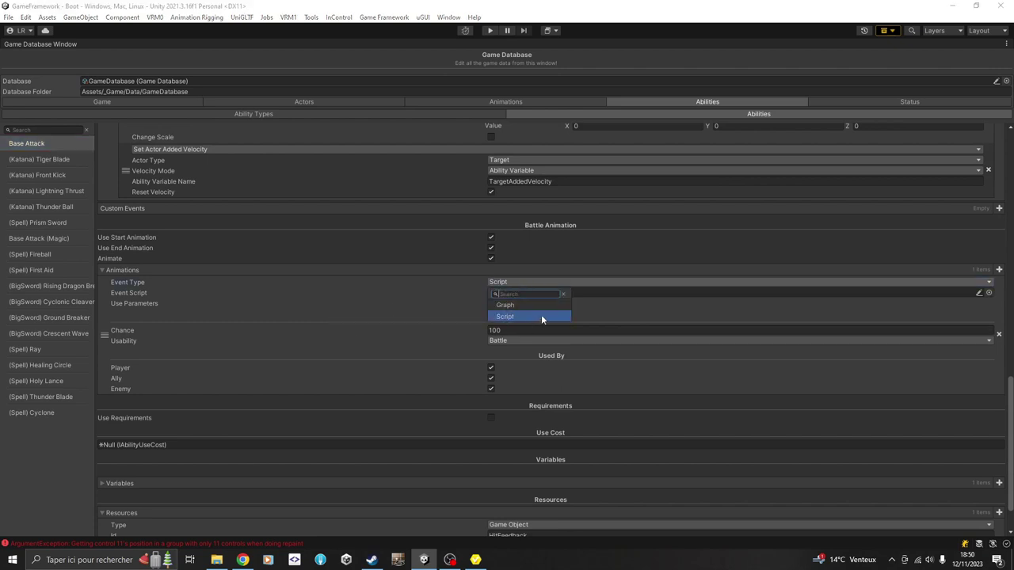
left_click(541, 316)
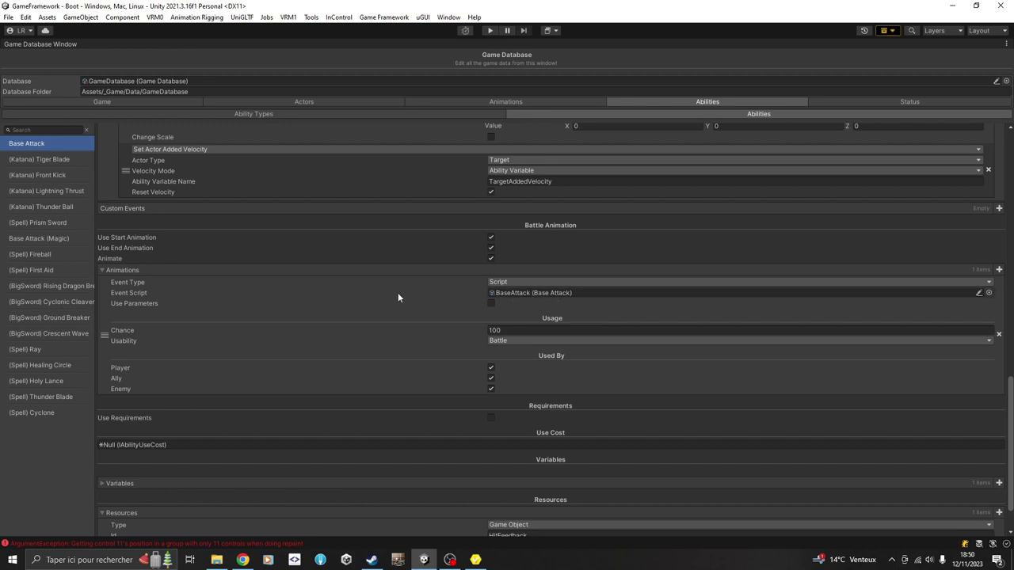
scroll(397, 290, "down", 1)
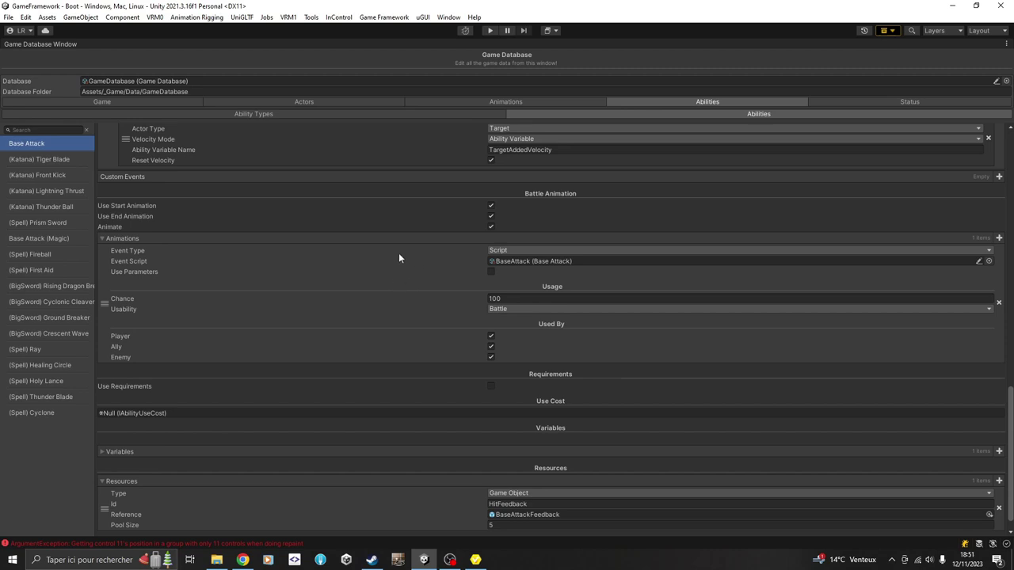
scroll(396, 285, "down", 1)
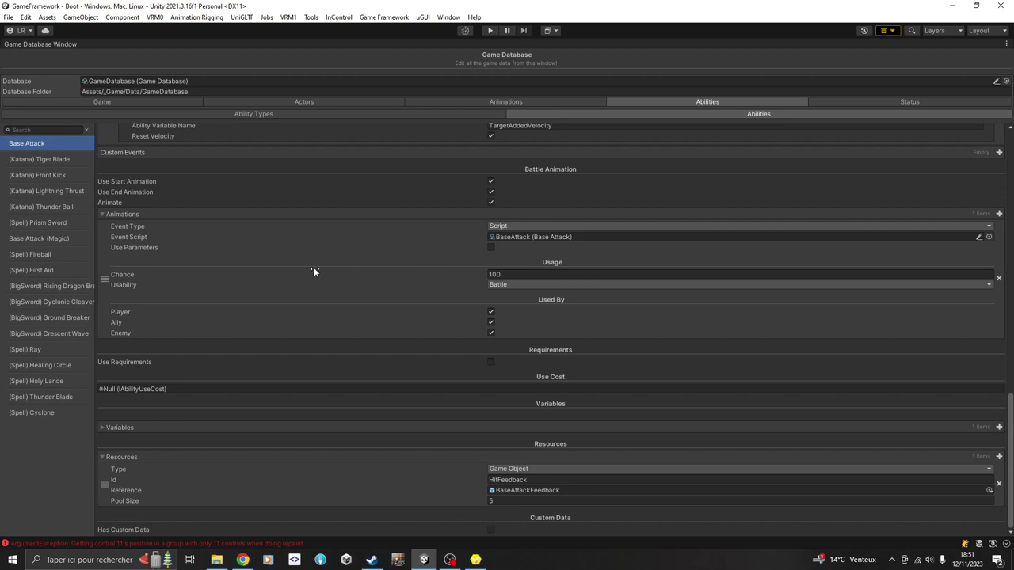
Keep the animation's usability as Battle and reveal the TargetAddedVelocity Vector3 variable
left_click(516, 285)
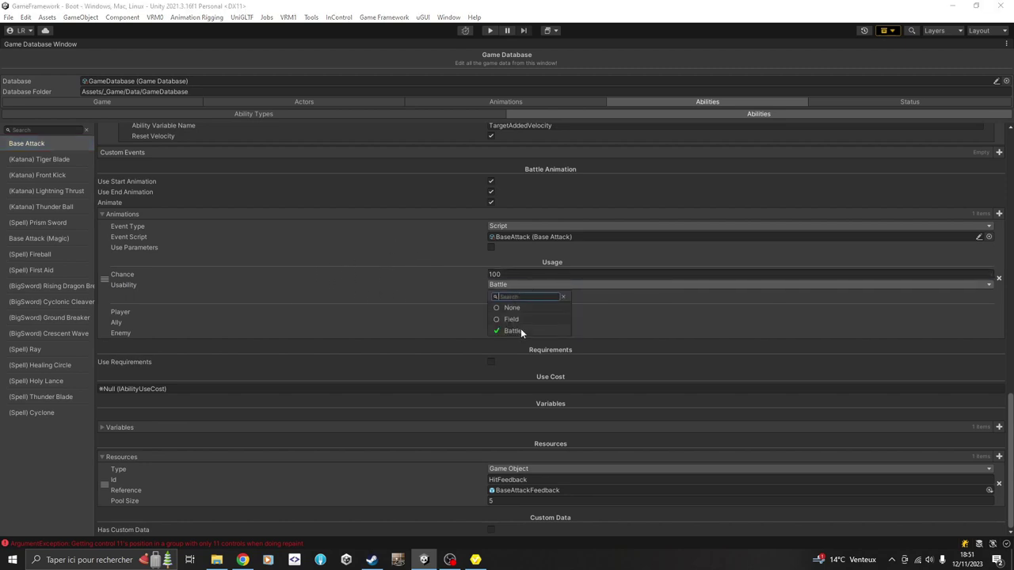
left_click(542, 331)
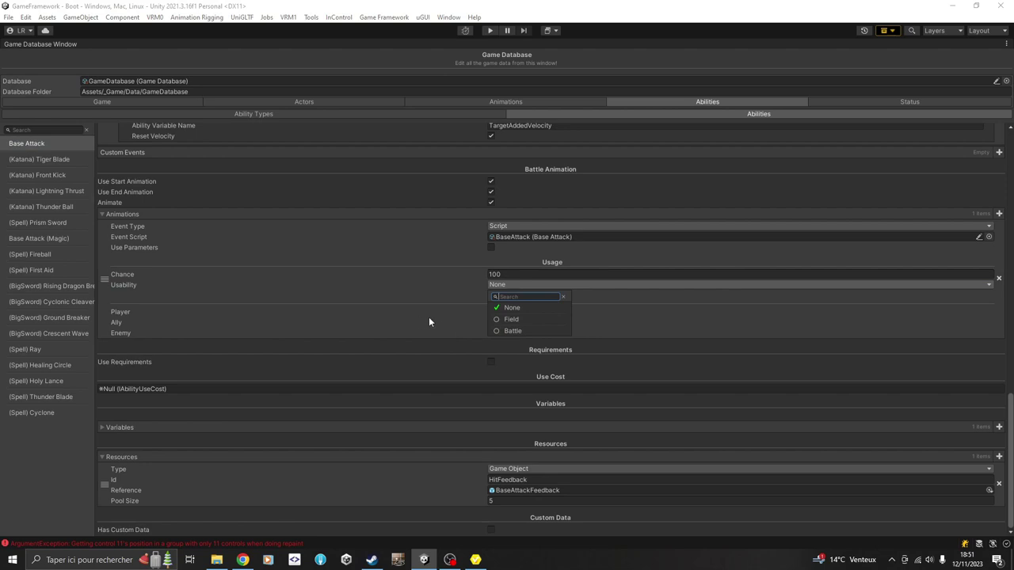
left_click(520, 329)
left_click(405, 270)
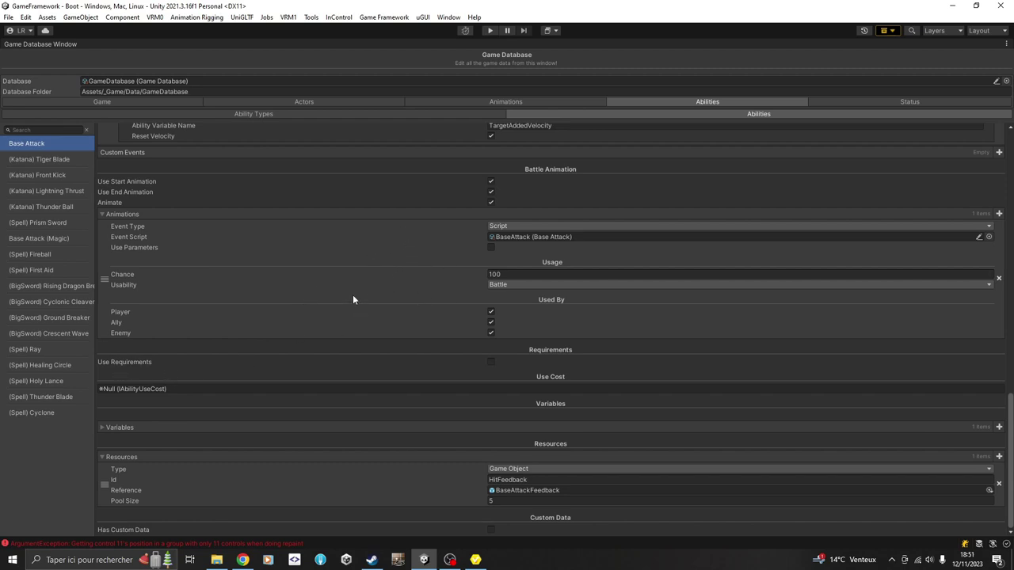
left_click(124, 427)
scroll(301, 305, "down", 1)
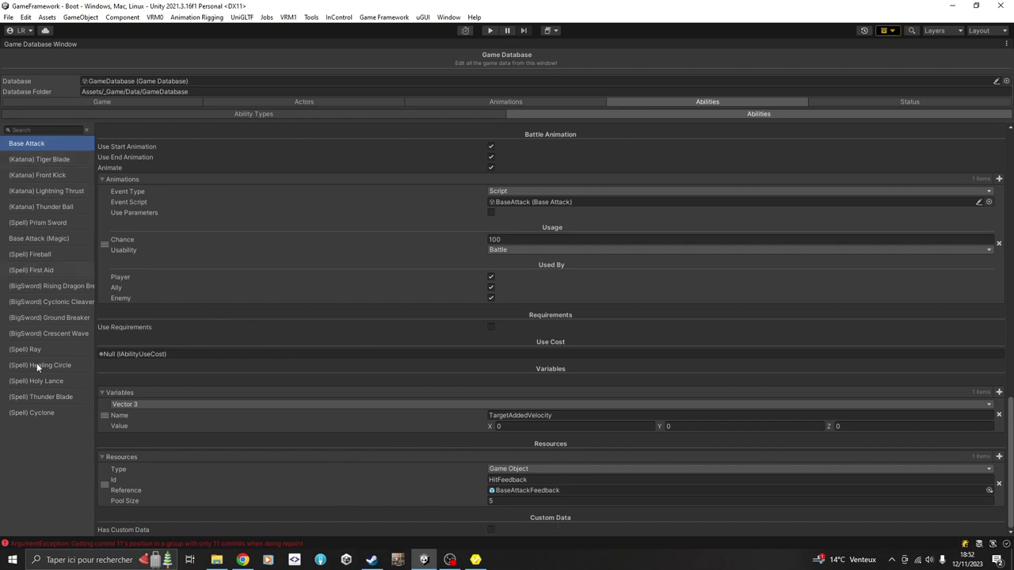
Open the (Spell) Cyclone entry in the Game Database and scroll through its settings
left_click(40, 413)
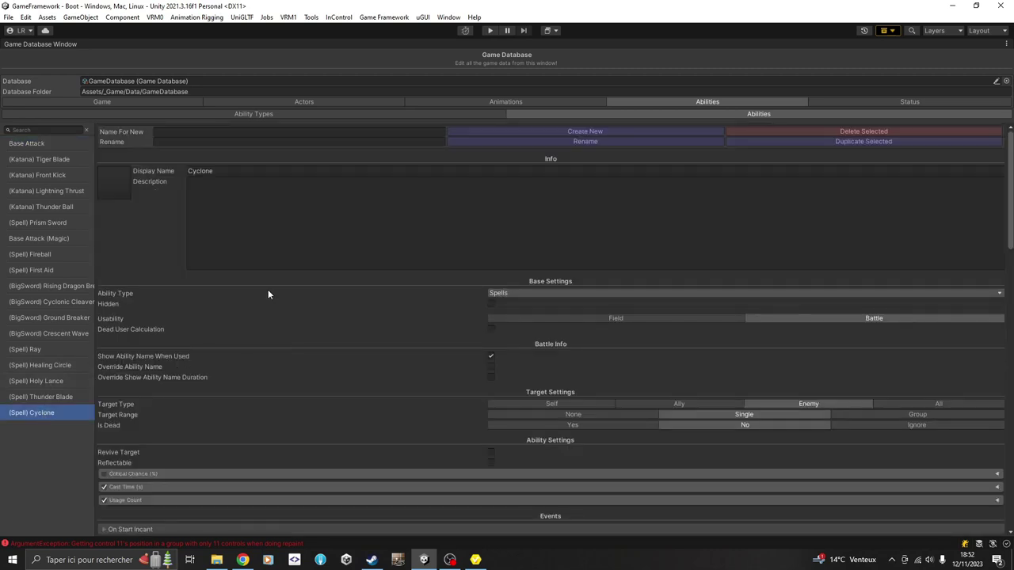
scroll(321, 269, "down", 1)
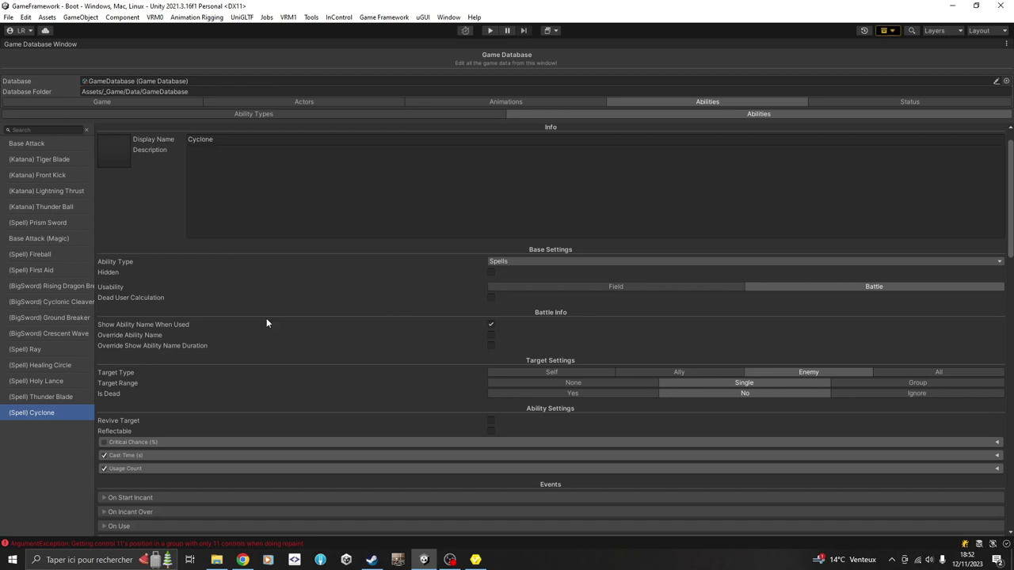
scroll(317, 285, "down", 1)
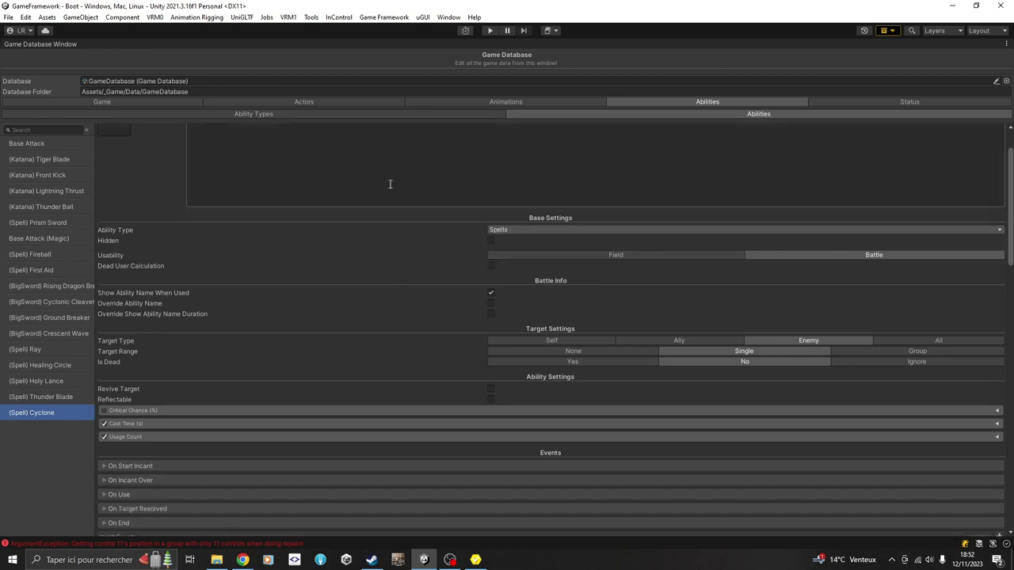
scroll(380, 206, "down", 3)
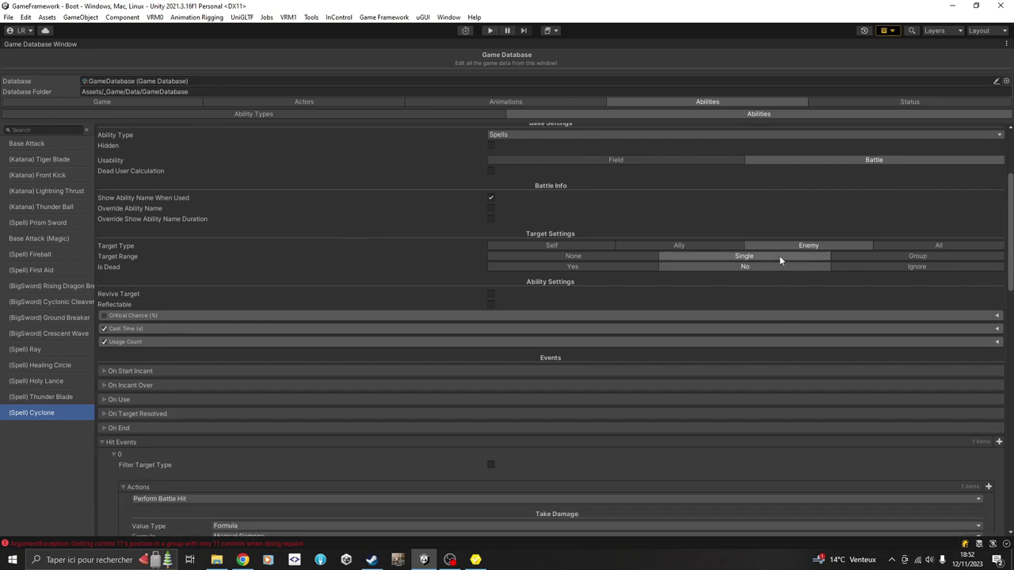
scroll(324, 180, "down", 2)
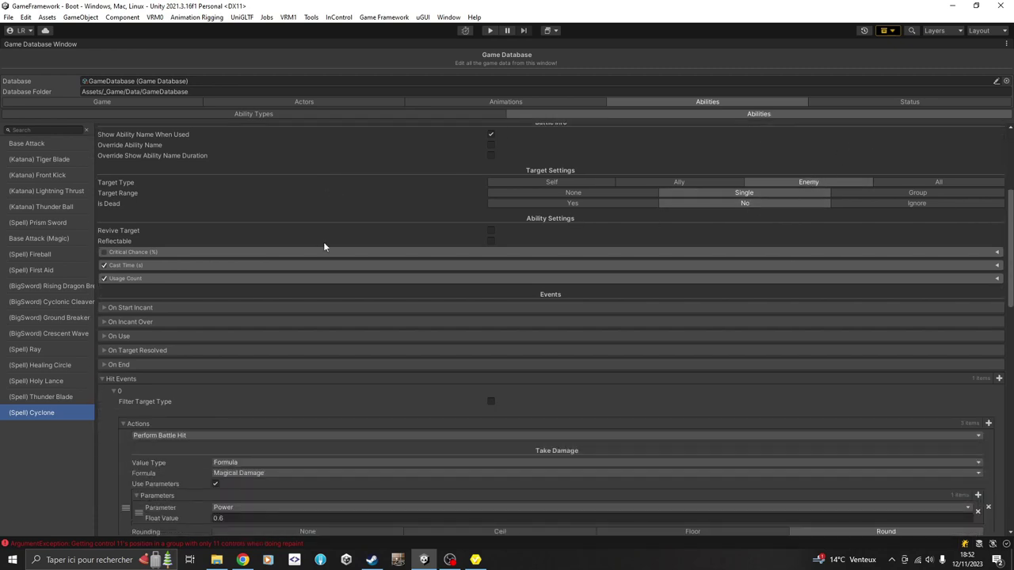
Show Cyclone's 6.5 constant cast time, collapse Hit Events, and expand On Start Incant
left_click(138, 266)
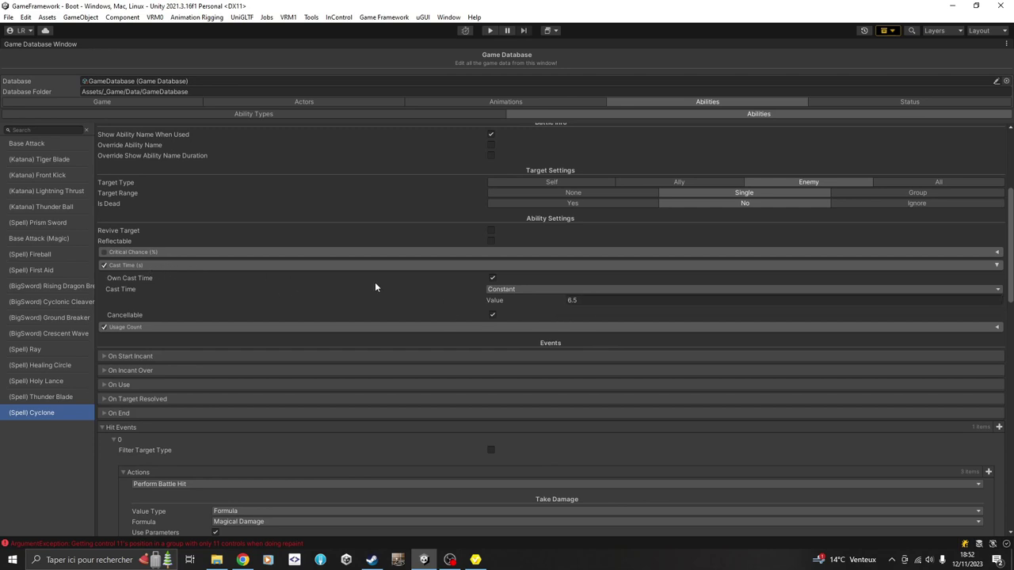
left_click(140, 327)
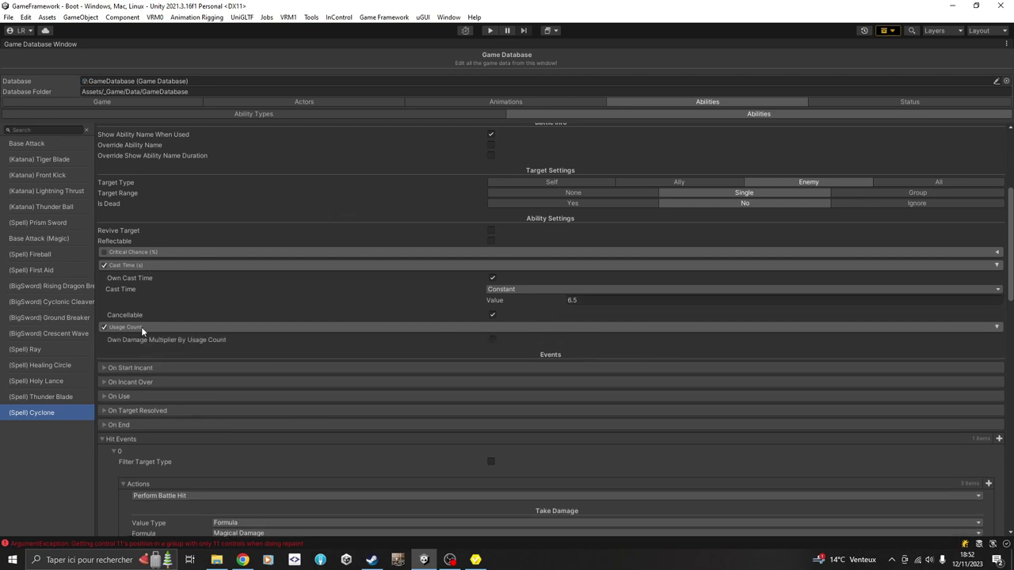
left_click(157, 328)
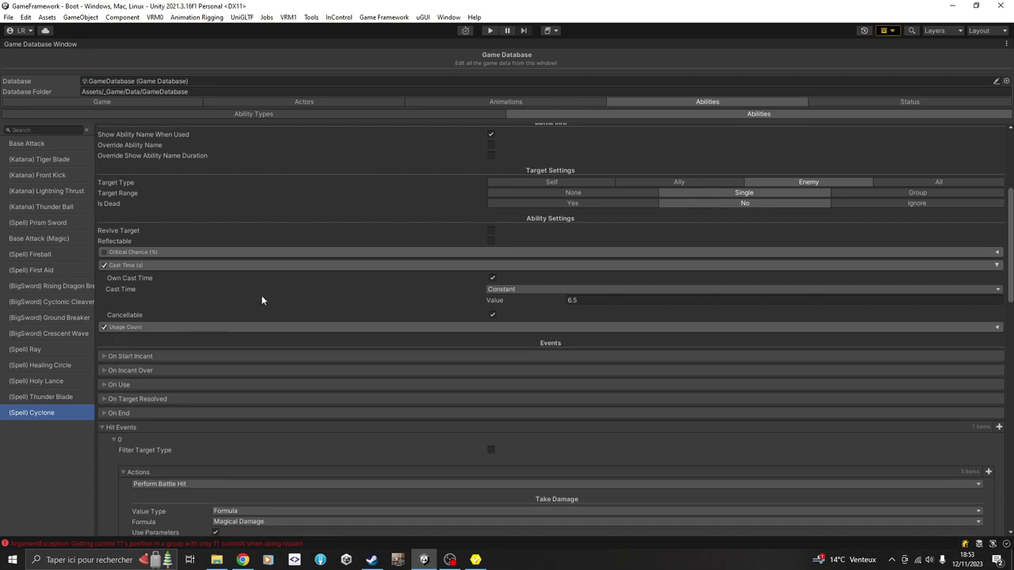
scroll(245, 235, "down", 4)
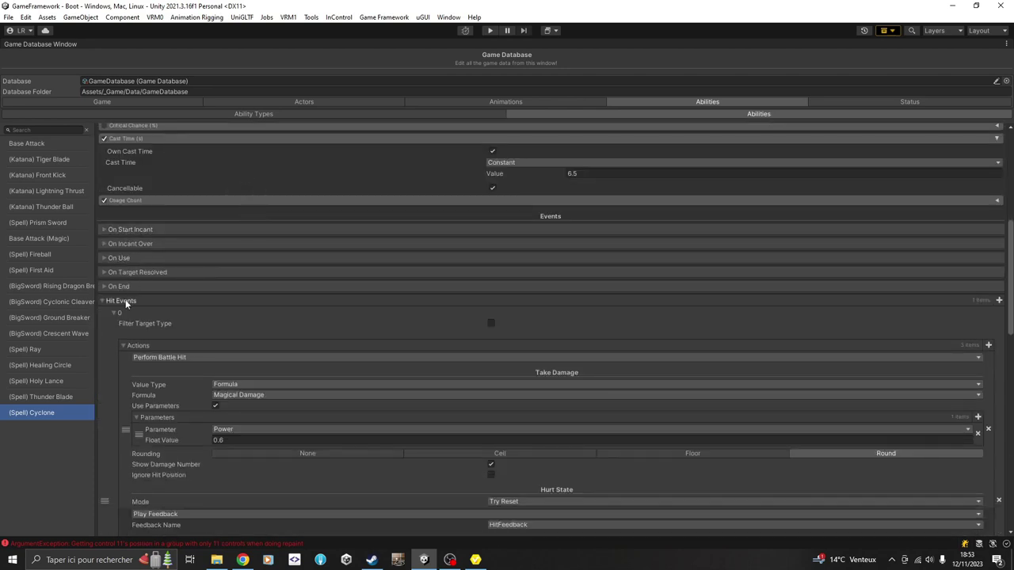
left_click(126, 301)
left_click(146, 229)
Expand the On Start Incant actions to show the SpellCastEffect played on the user
left_click(127, 253)
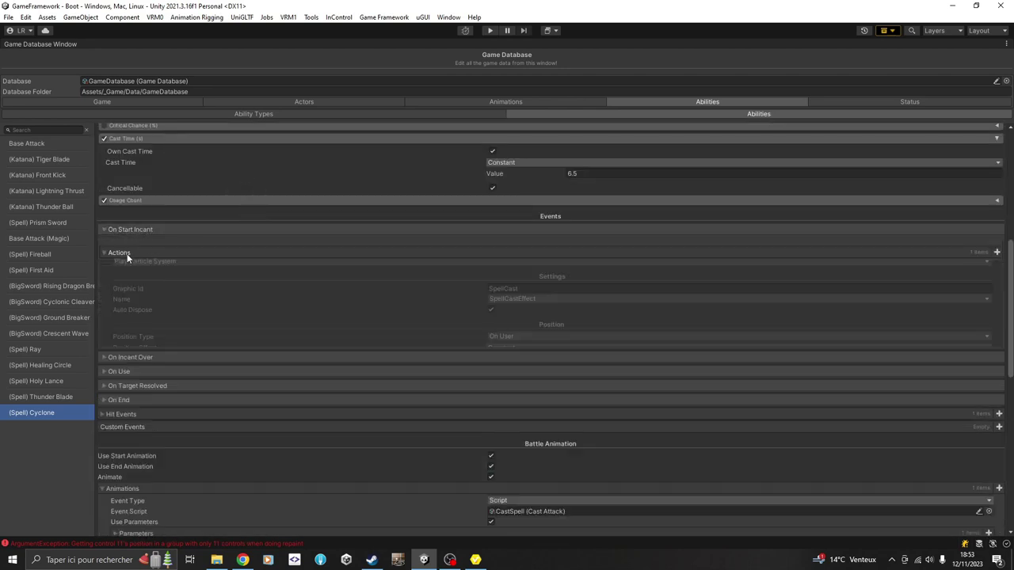
scroll(317, 316, "down", 1)
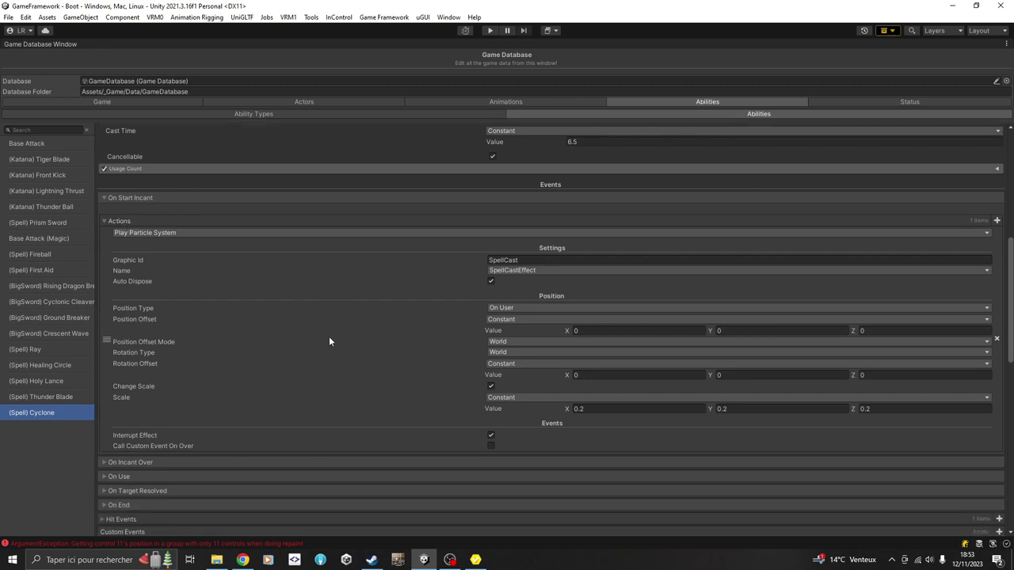
scroll(334, 281, "down", 1)
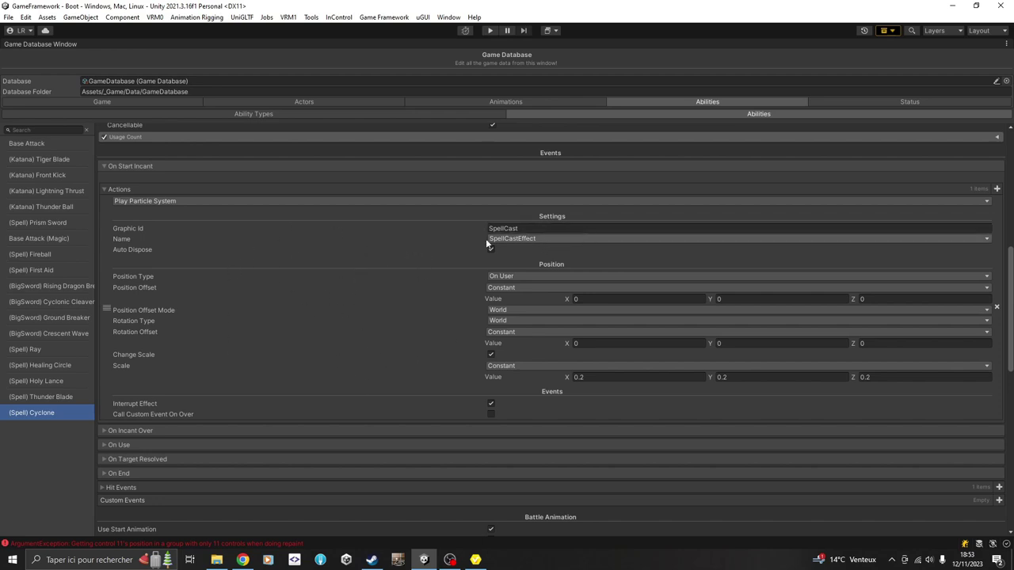
scroll(420, 264, "down", 1)
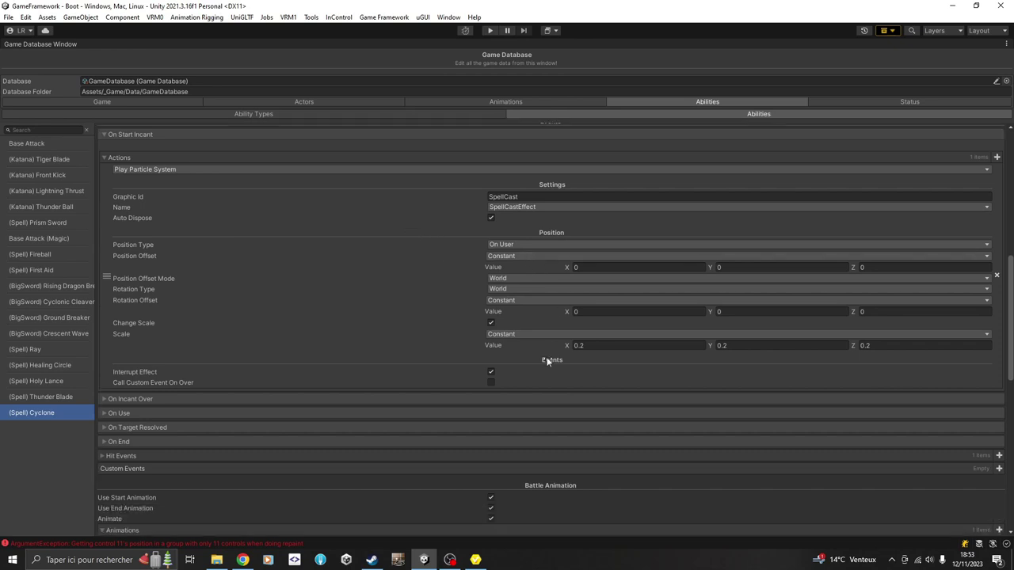
scroll(368, 266, "down", 1)
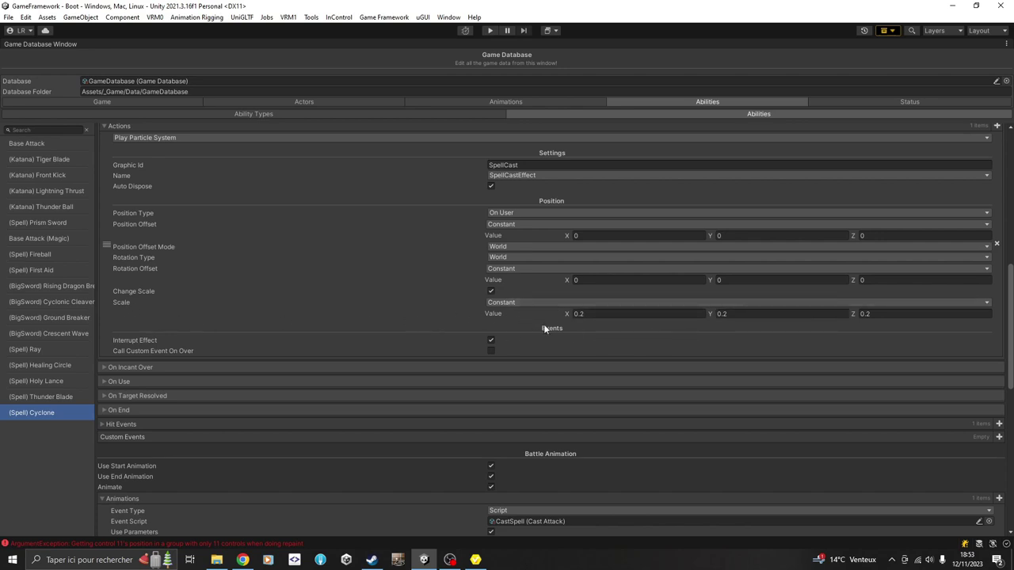
Confirm the effect scale stays Constant at 0.2 and review the surrounding effect settings
left_click(512, 301)
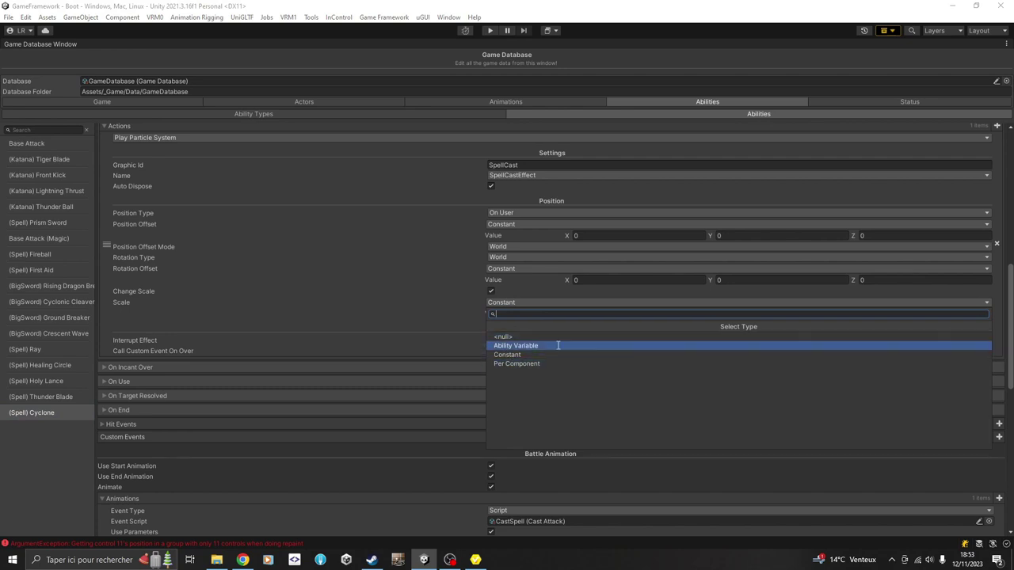
left_click(694, 71)
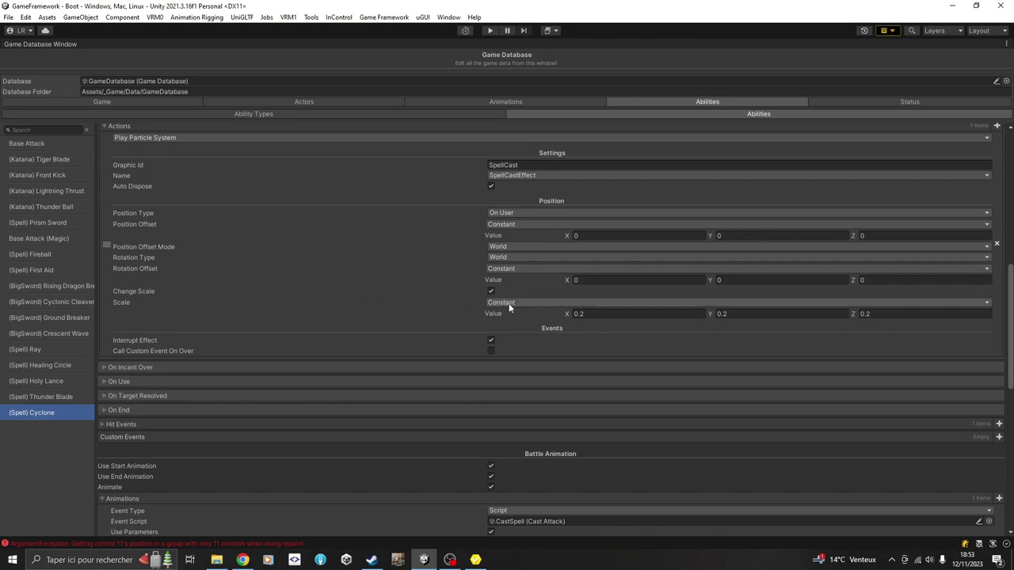
scroll(400, 229, "down", 3)
scroll(397, 256, "up", 1)
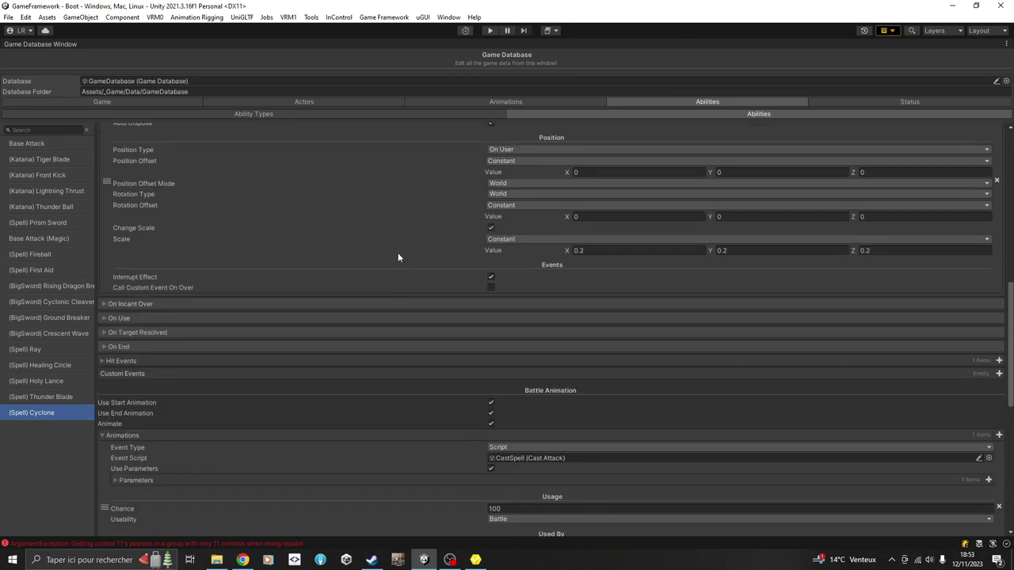
scroll(374, 254, "up", 1)
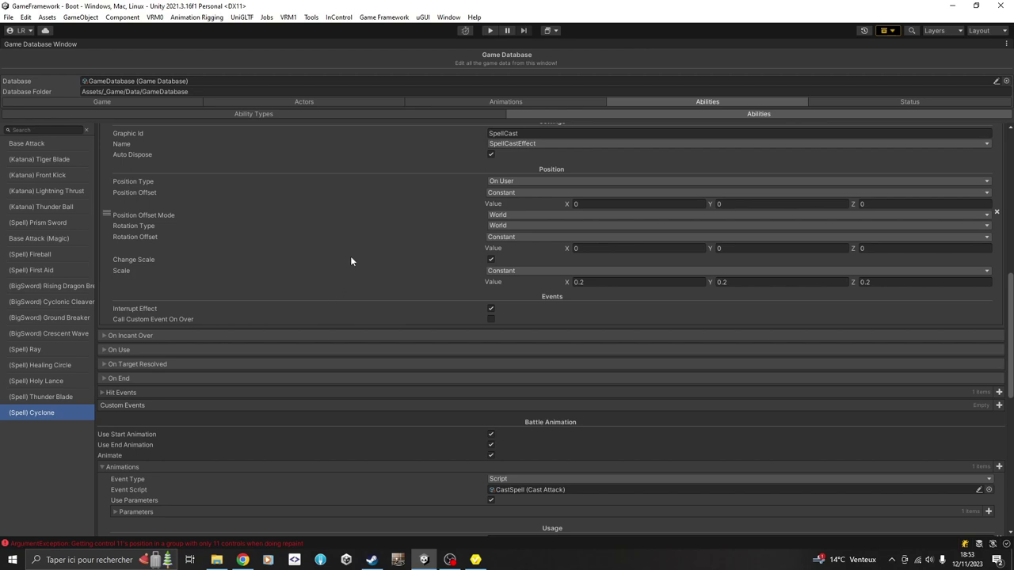
scroll(365, 281, "up", 1)
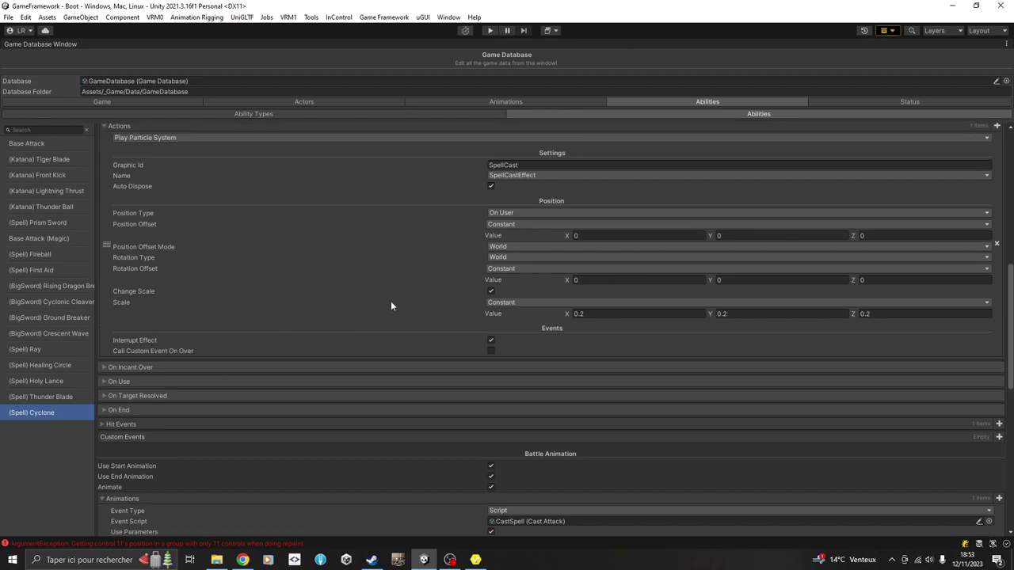
scroll(381, 302, "up", 1)
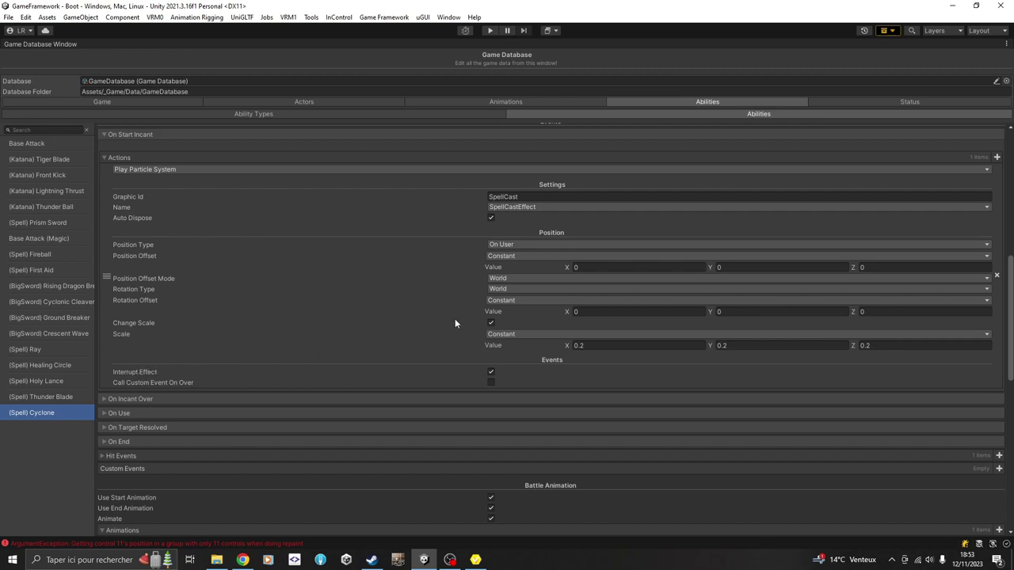
scroll(406, 255, "down", 1)
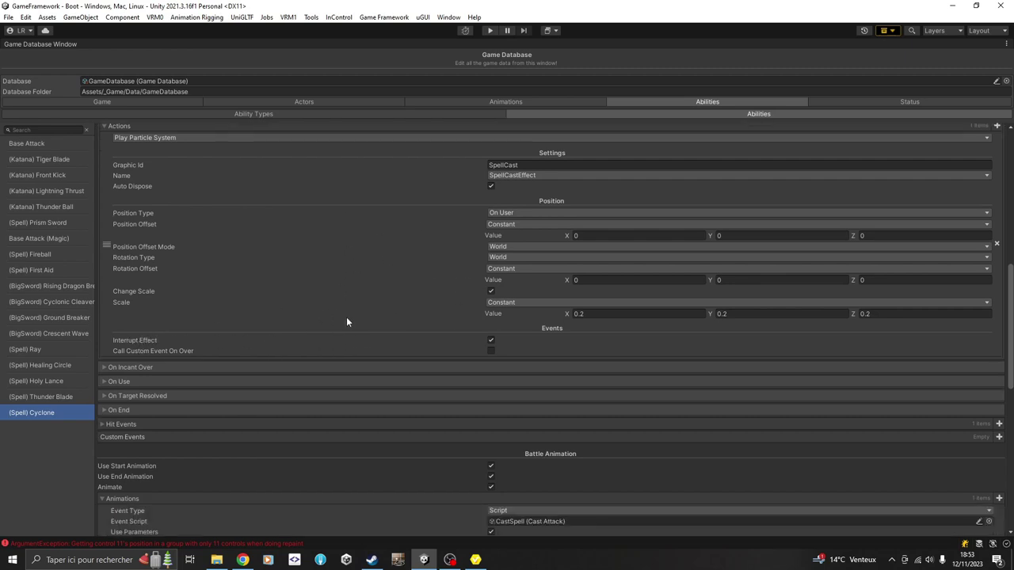
scroll(381, 279, "down", 1)
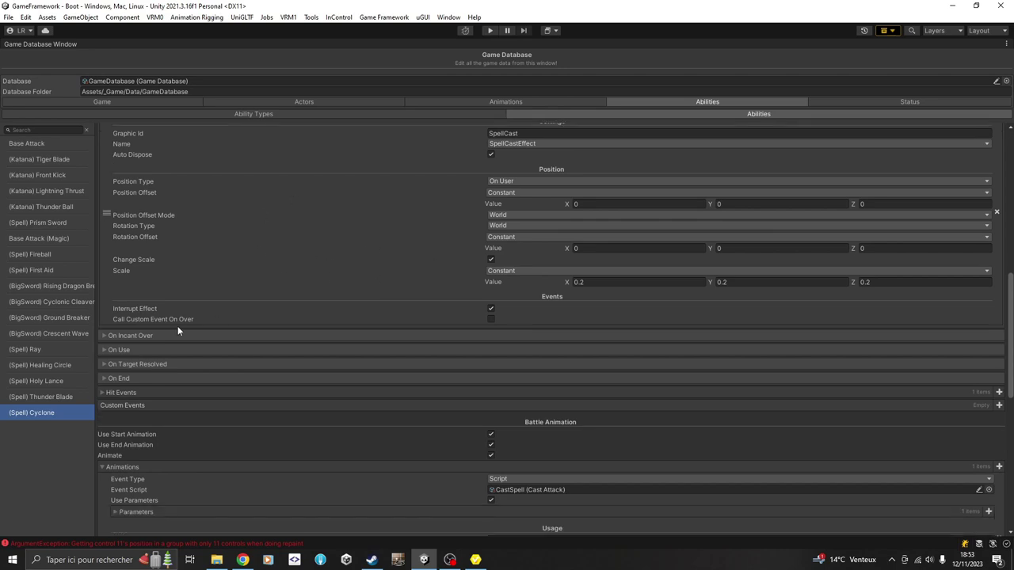
Show On Incant Over actions stopping SpellCast and playing SpellCastOver, then expand On Use
left_click(133, 336)
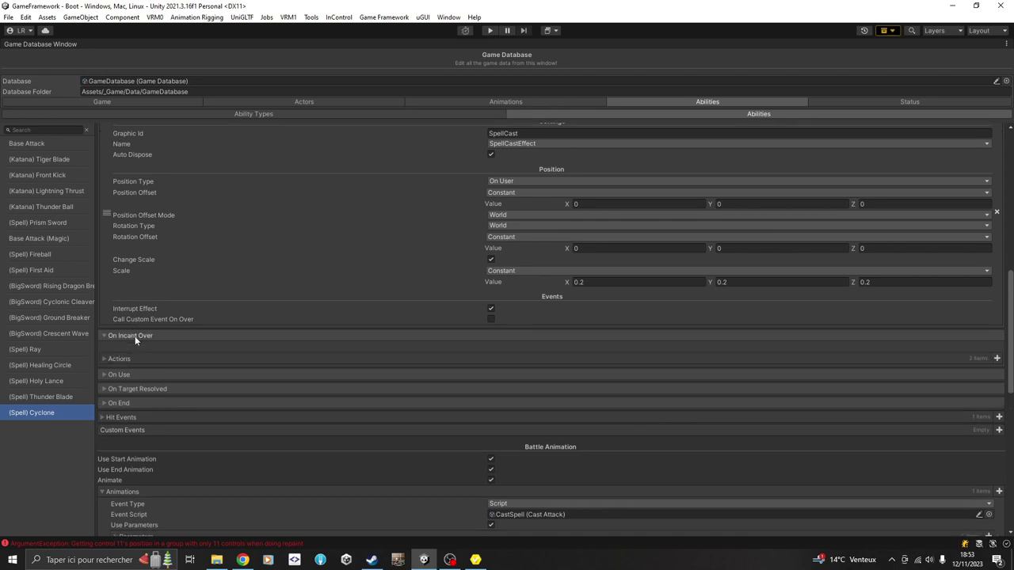
left_click(120, 360)
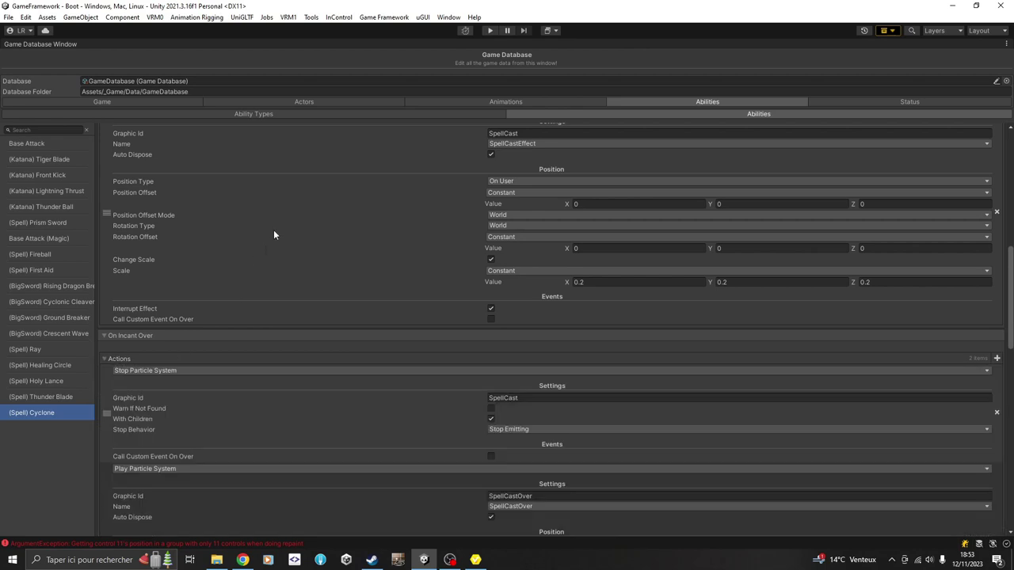
scroll(285, 217, "down", 2)
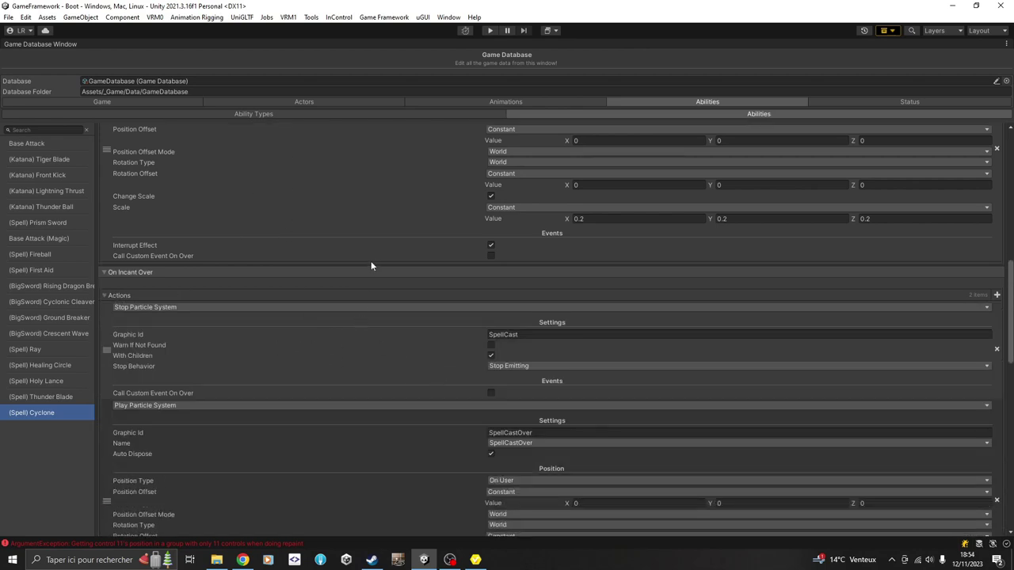
scroll(342, 439, "down", 3)
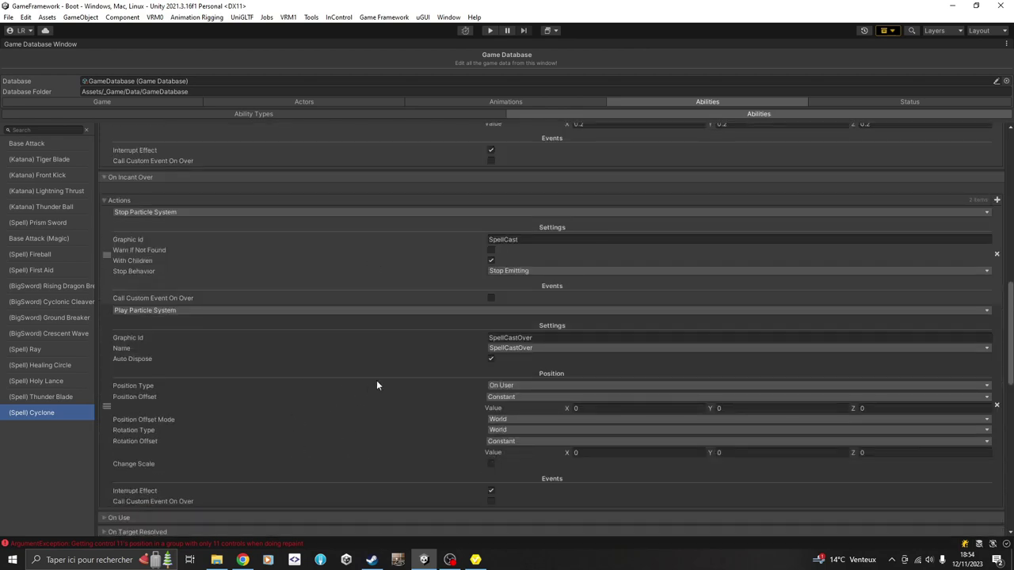
scroll(364, 379, "down", 1)
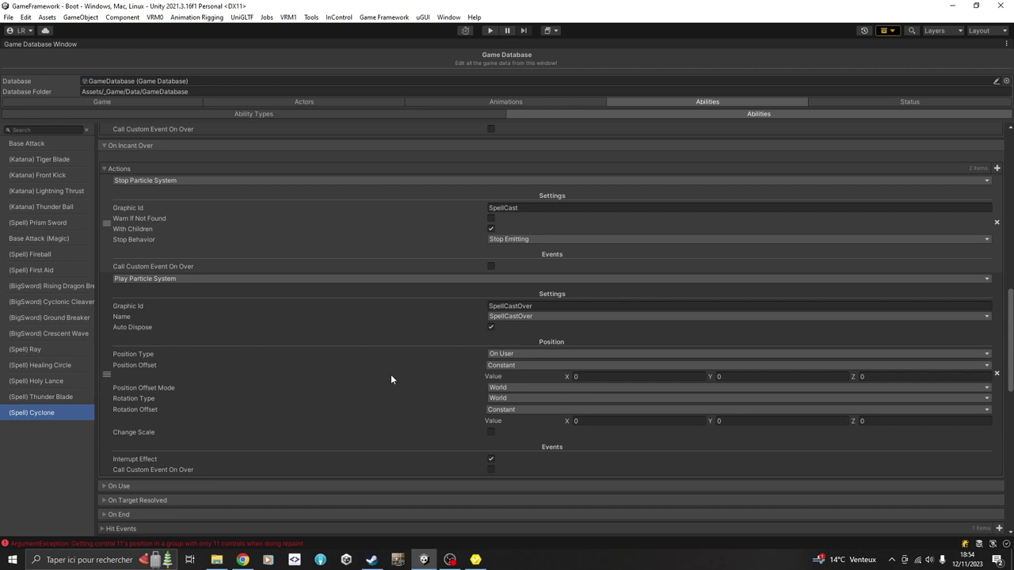
scroll(353, 375, "down", 2)
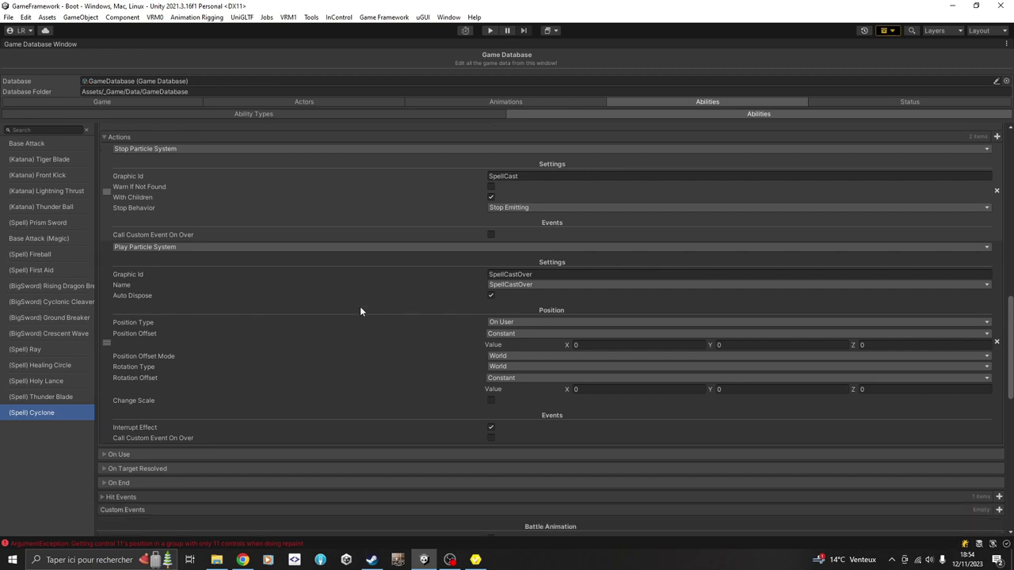
left_click(126, 422)
Check the On Use Play Effect type options, keeping Timeline
scroll(269, 318, "down", 1)
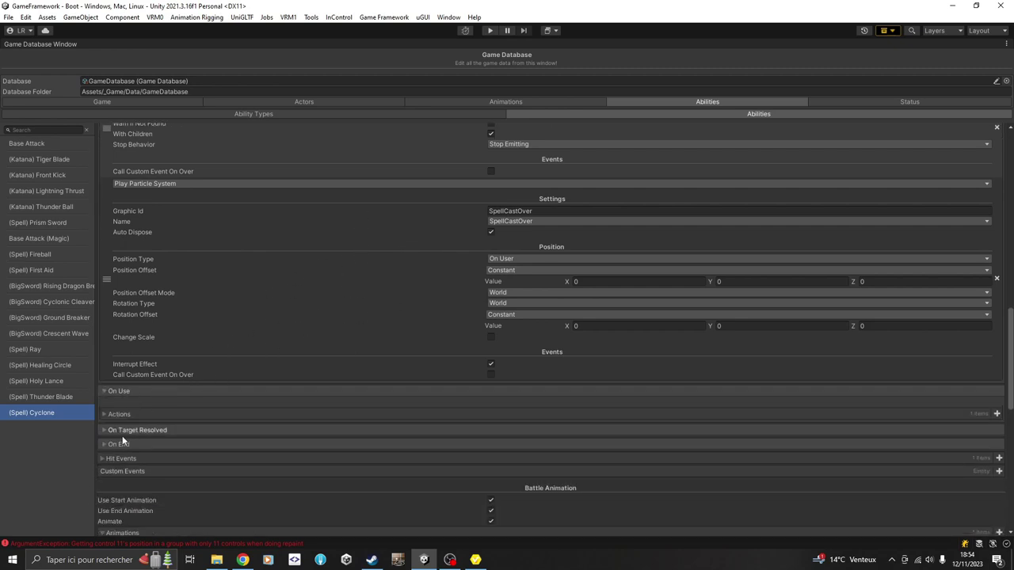
scroll(237, 305, "down", 2)
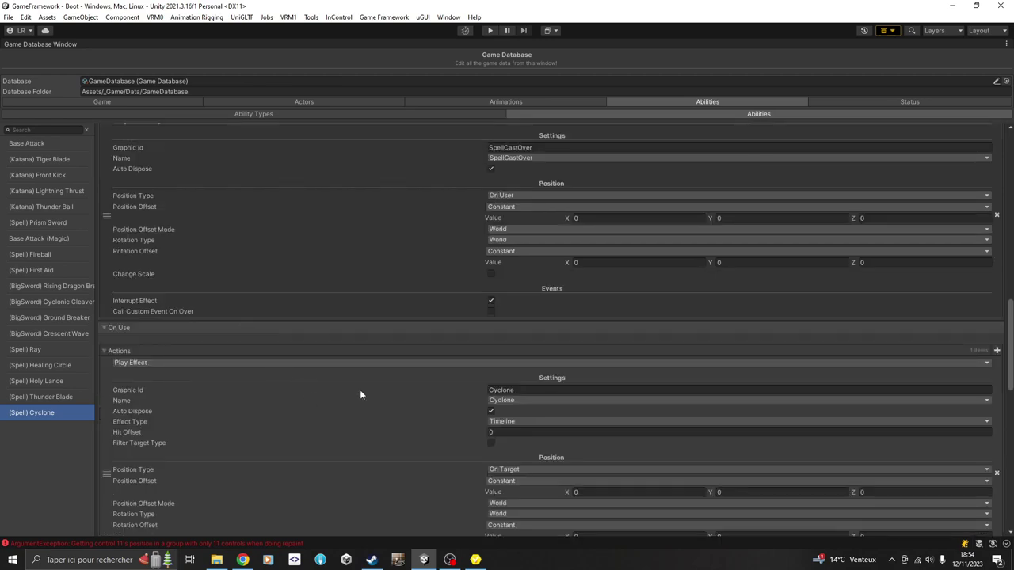
scroll(348, 385, "down", 3)
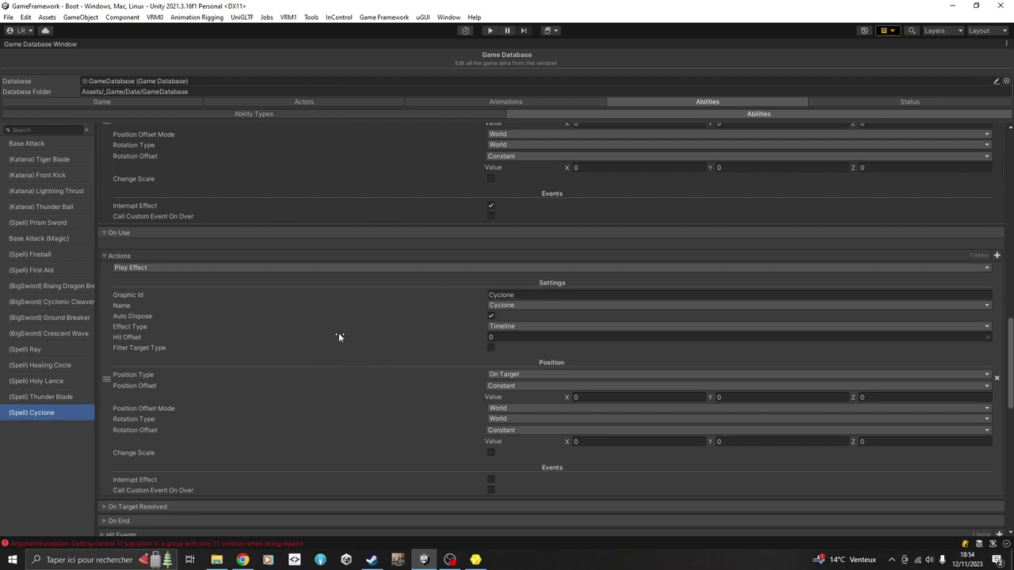
left_click(539, 325)
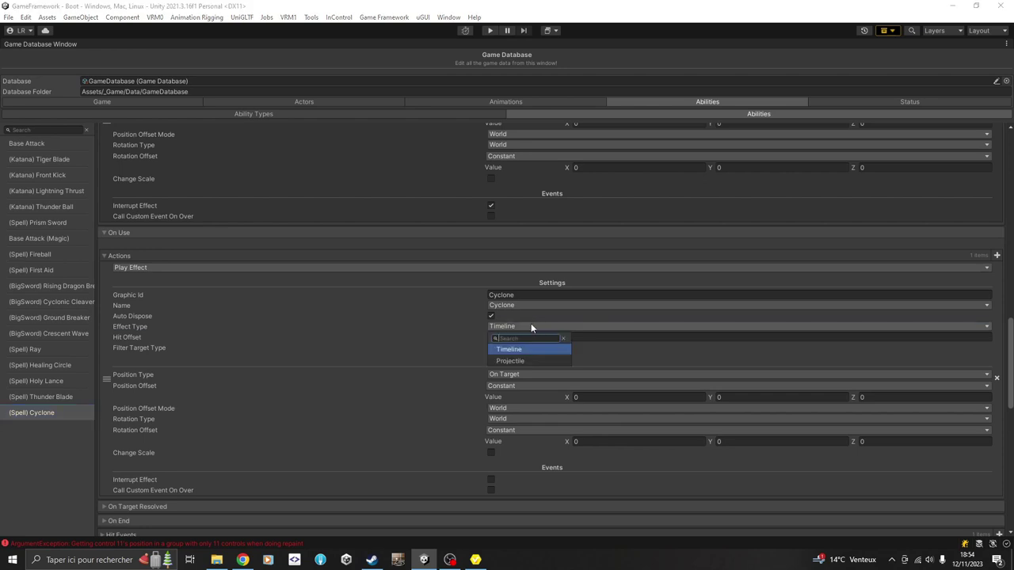
left_click(393, 336)
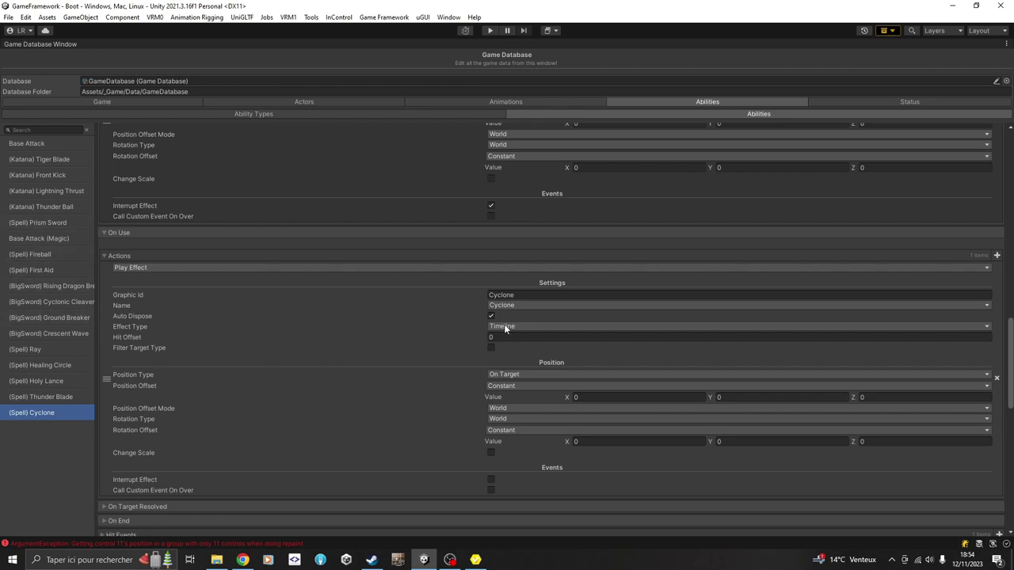
Expand On End actions showing two Stop Particle System entries for SpellCast and SpellCastOver
scroll(401, 309, "down", 1)
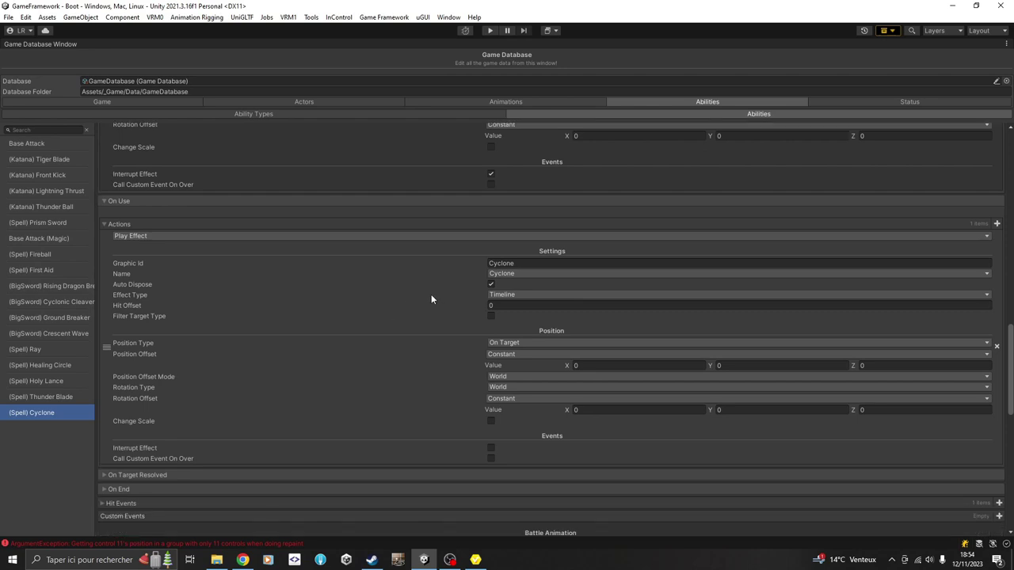
scroll(415, 266, "down", 2)
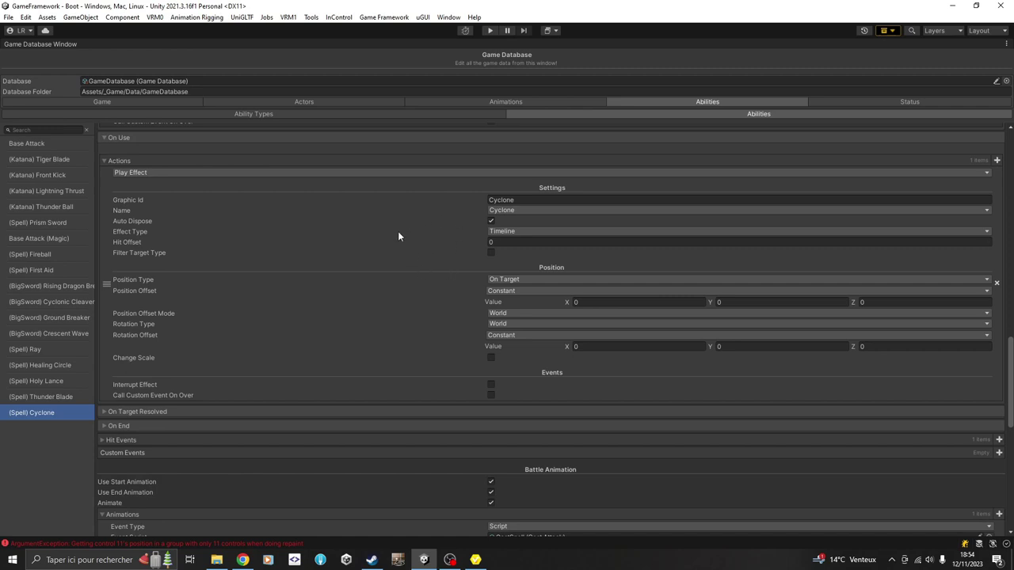
scroll(389, 227, "down", 1)
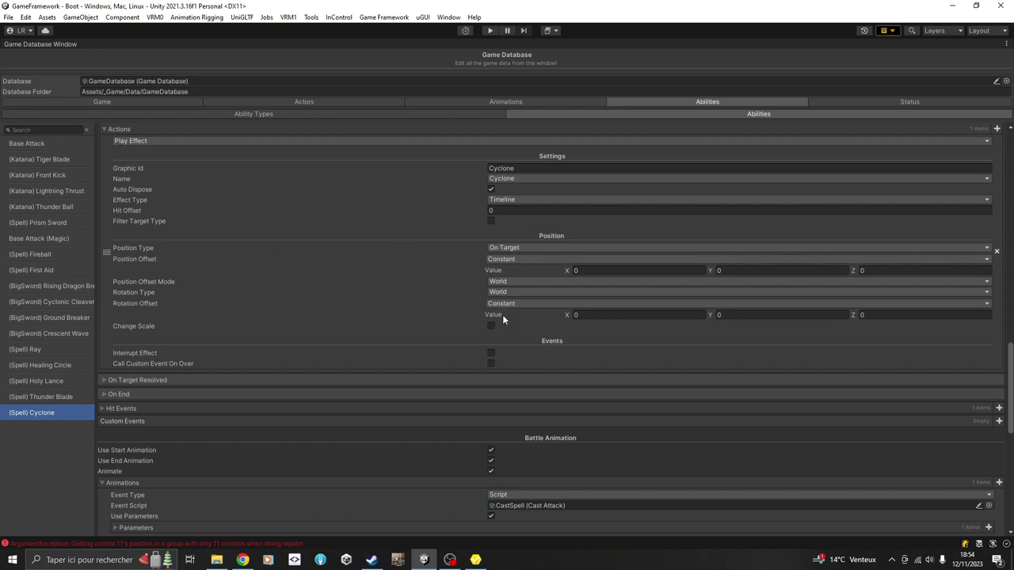
scroll(377, 214, "down", 1)
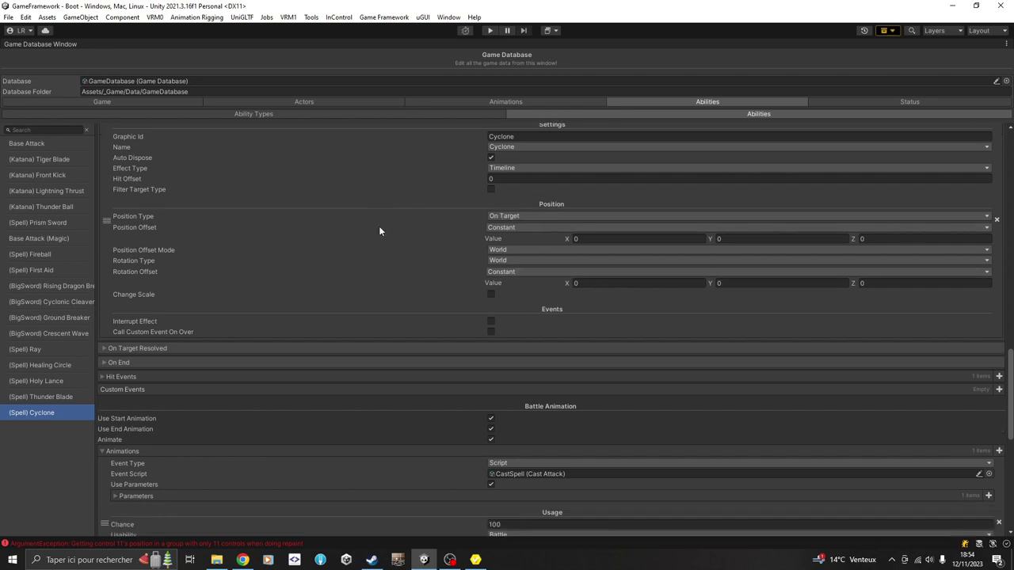
scroll(394, 202, "down", 1)
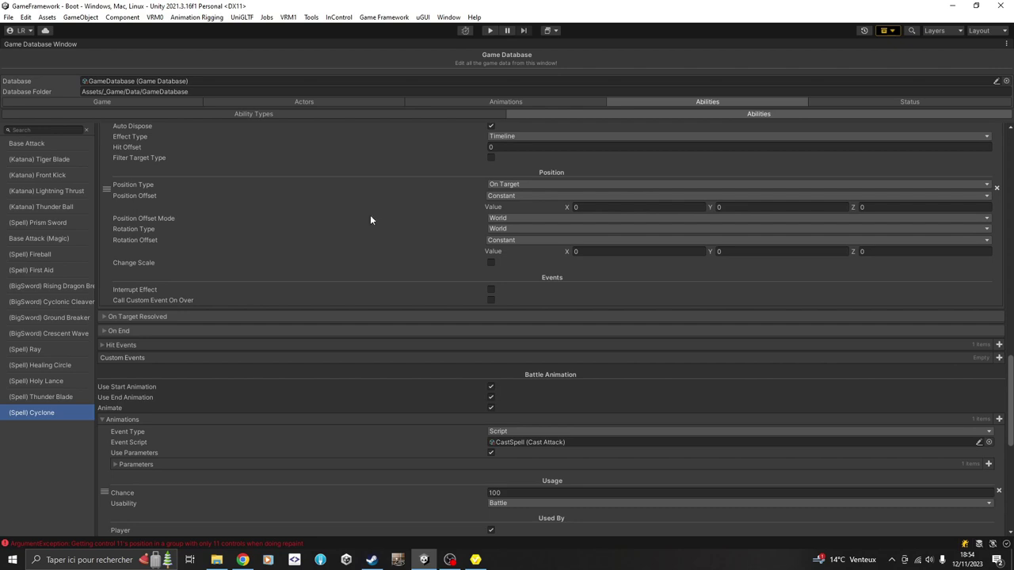
scroll(365, 222, "down", 1)
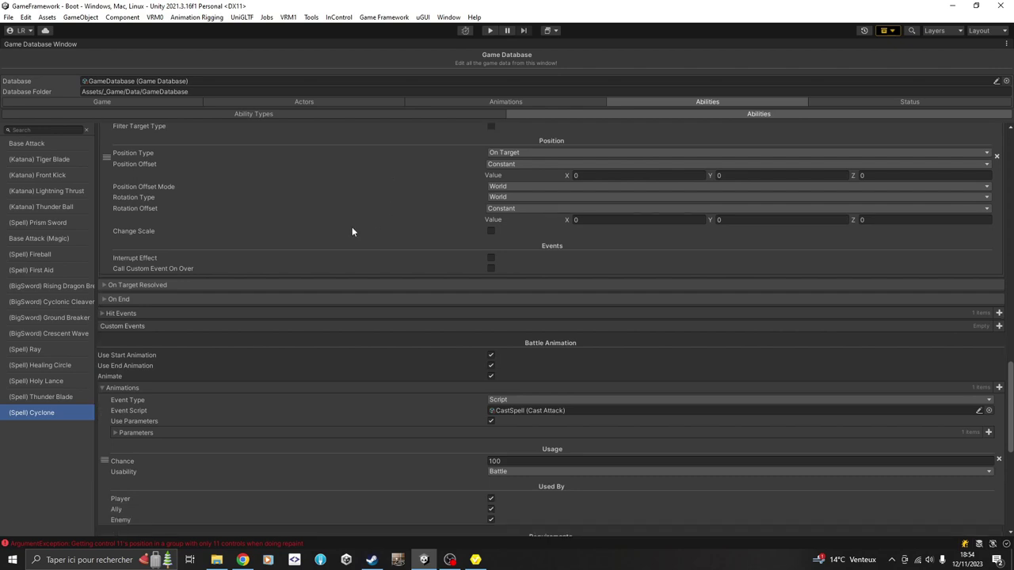
left_click(152, 285)
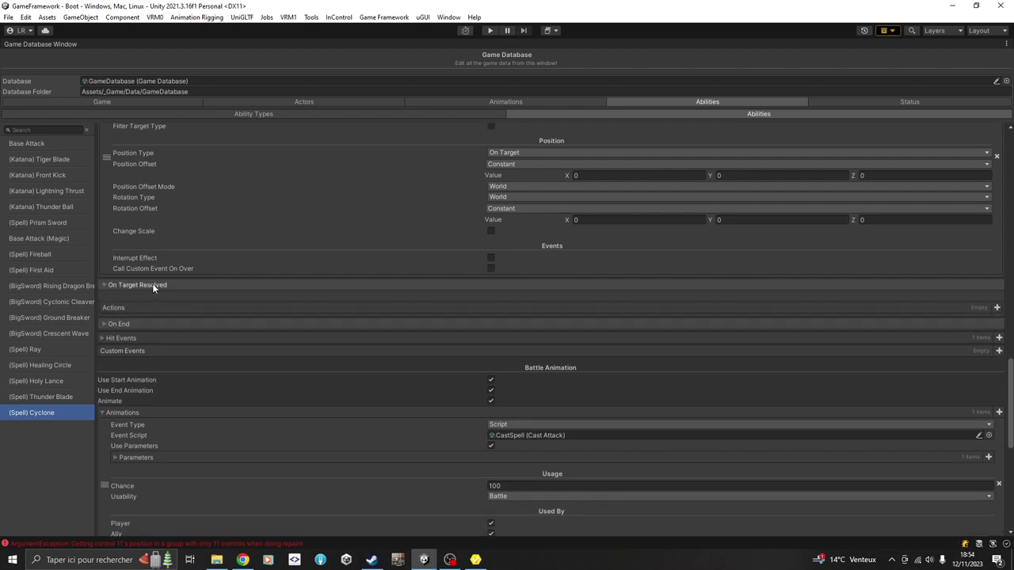
left_click(153, 286)
left_click(130, 299)
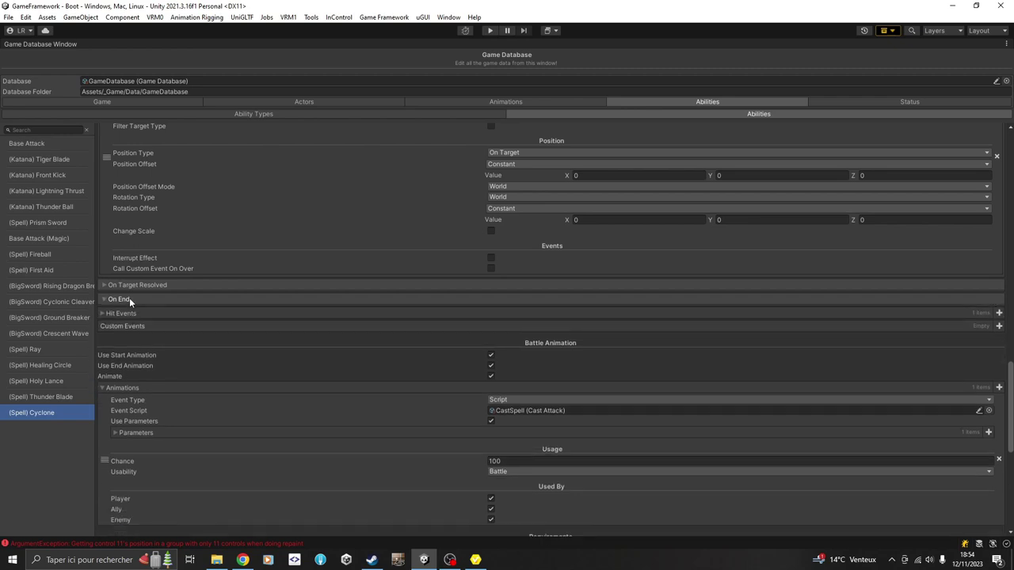
left_click(148, 322)
scroll(367, 332, "down", 1)
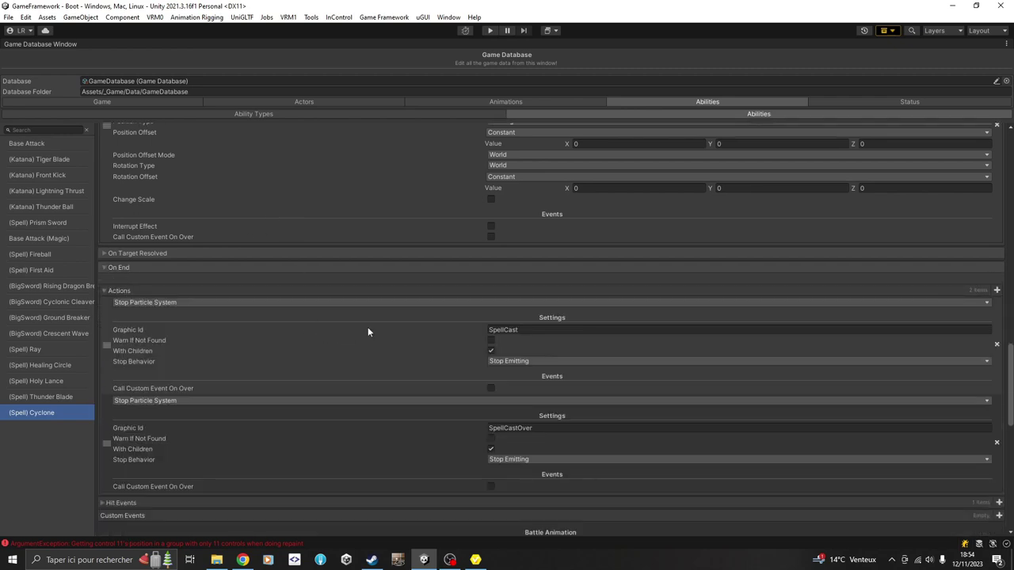
scroll(365, 317, "down", 1)
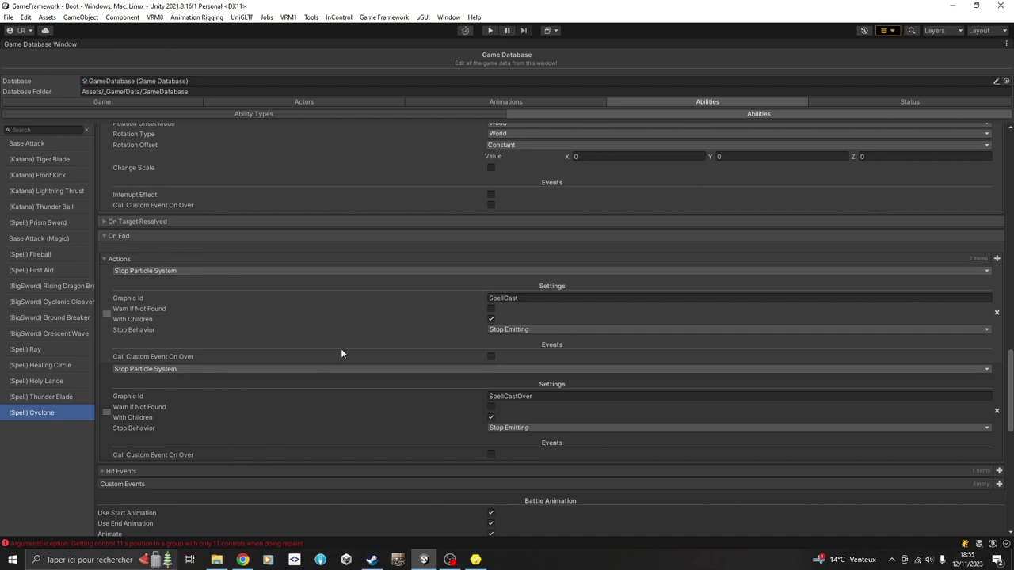
Collapse On End actions and open Hit Events to show the Perform Battle Hit magical damage
left_click(119, 259)
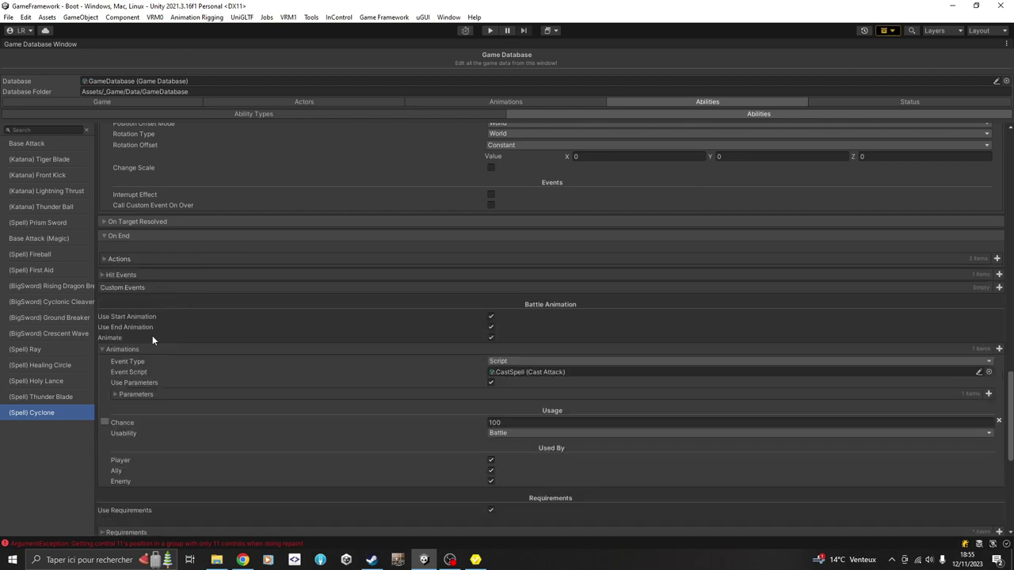
left_click(127, 275)
scroll(112, 307, "down", 5)
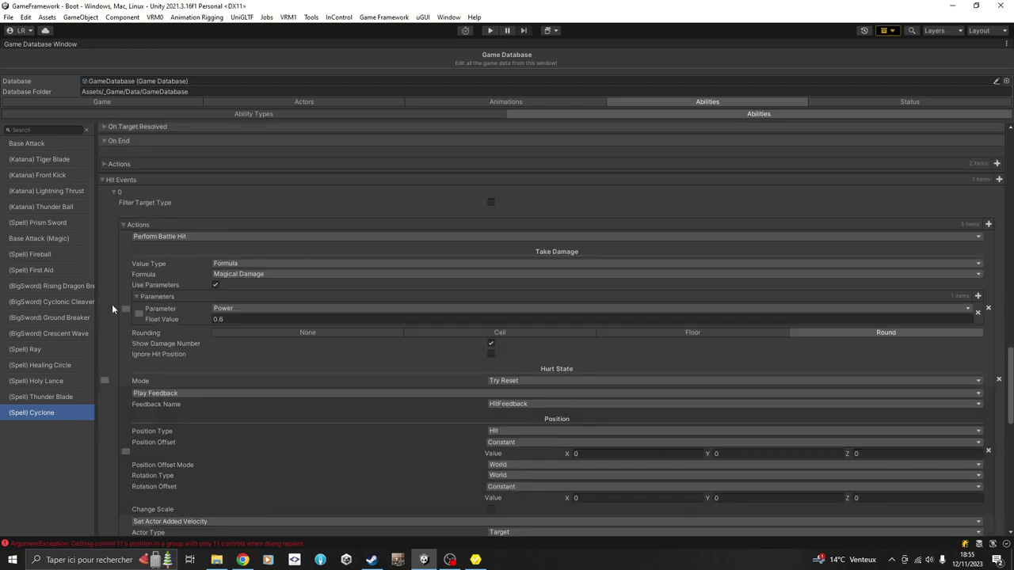
scroll(111, 303, "up", 1)
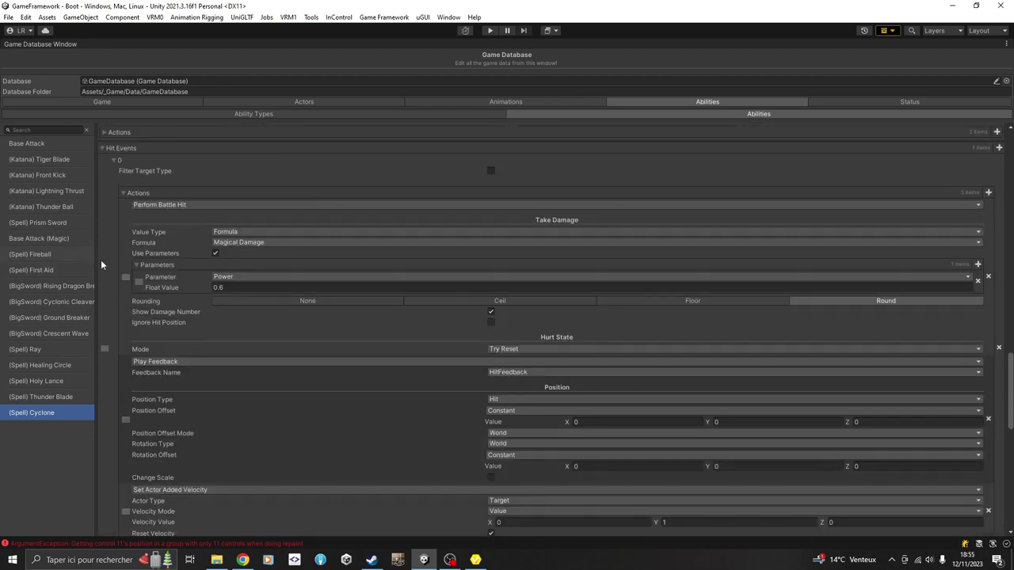
scroll(108, 280, "up", 1)
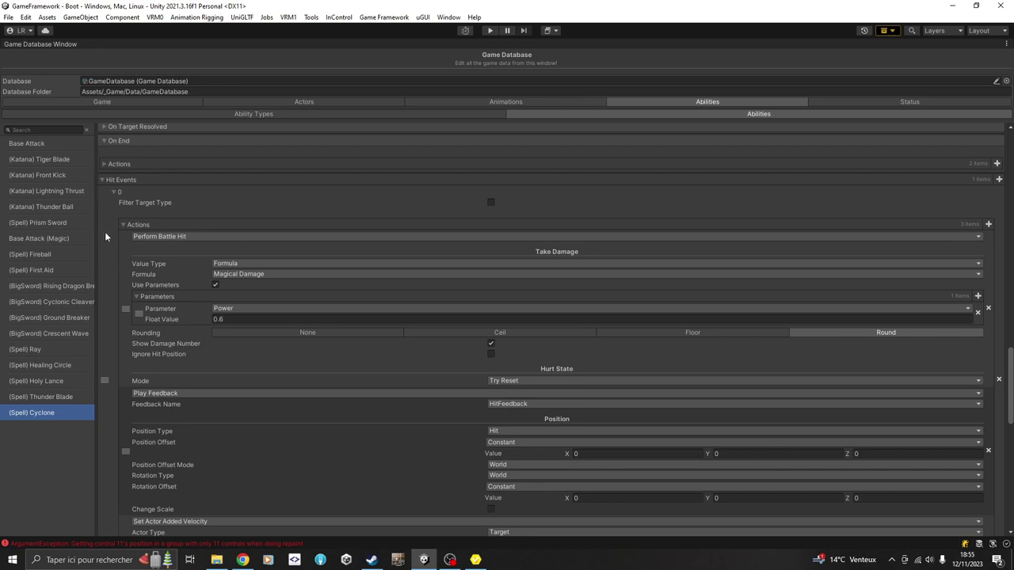
Review hit feedback, the fixed 0, 1, 0 added velocity, usage and the 50 MP cost
scroll(104, 236, "down", 3)
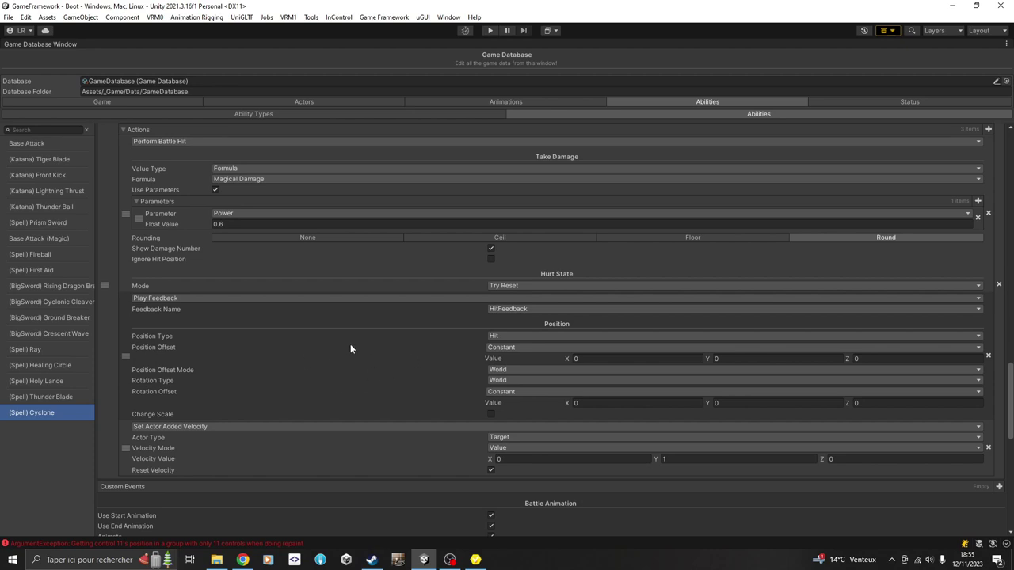
scroll(333, 339, "down", 1)
scroll(378, 284, "down", 1)
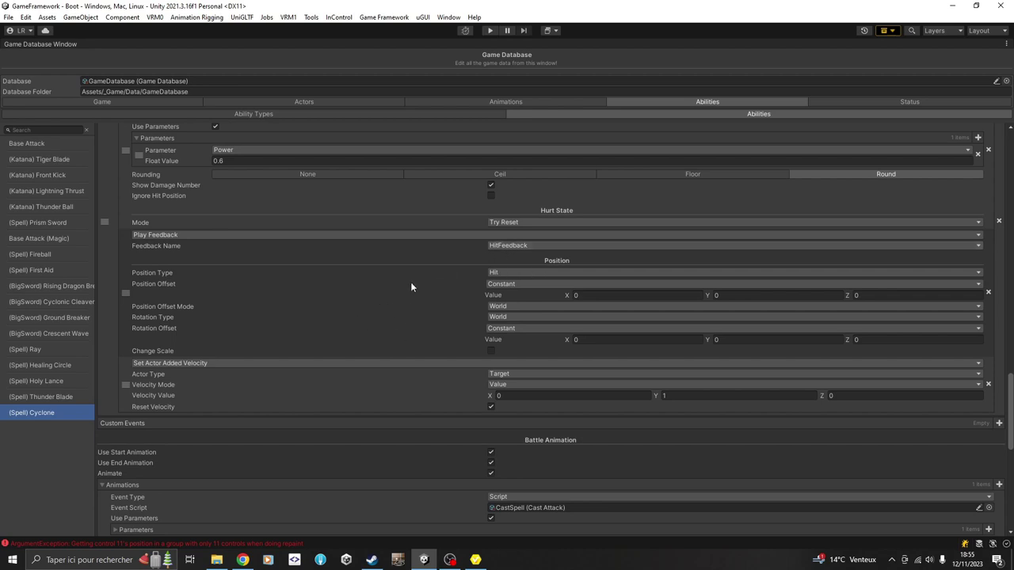
scroll(396, 278, "down", 1)
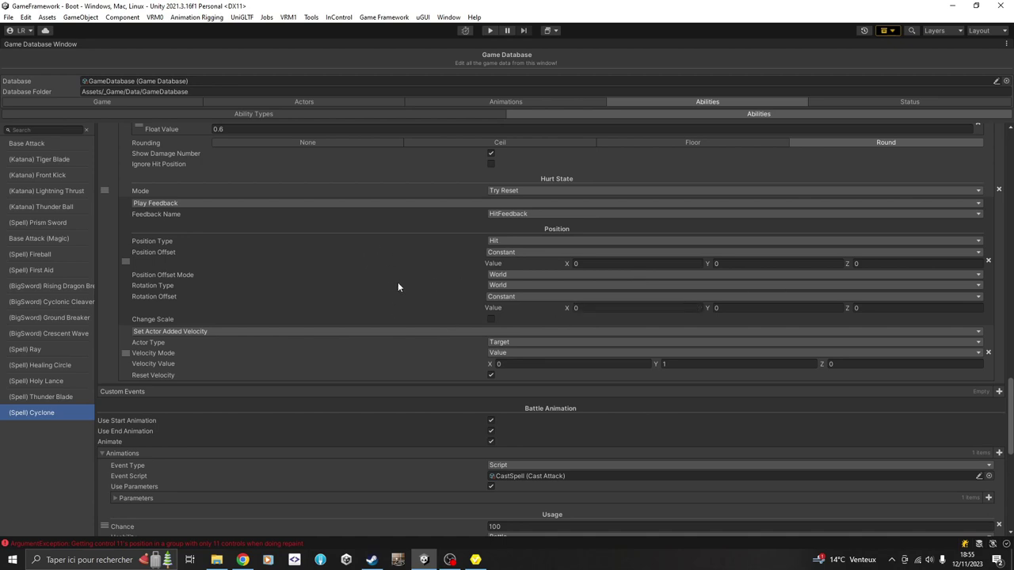
scroll(408, 261, "down", 1)
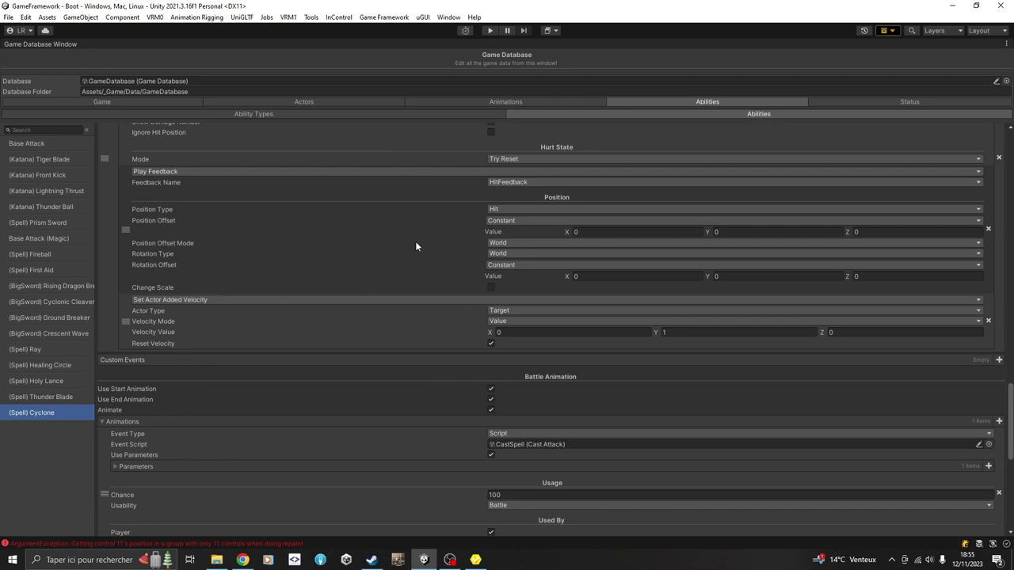
scroll(356, 262, "down", 1)
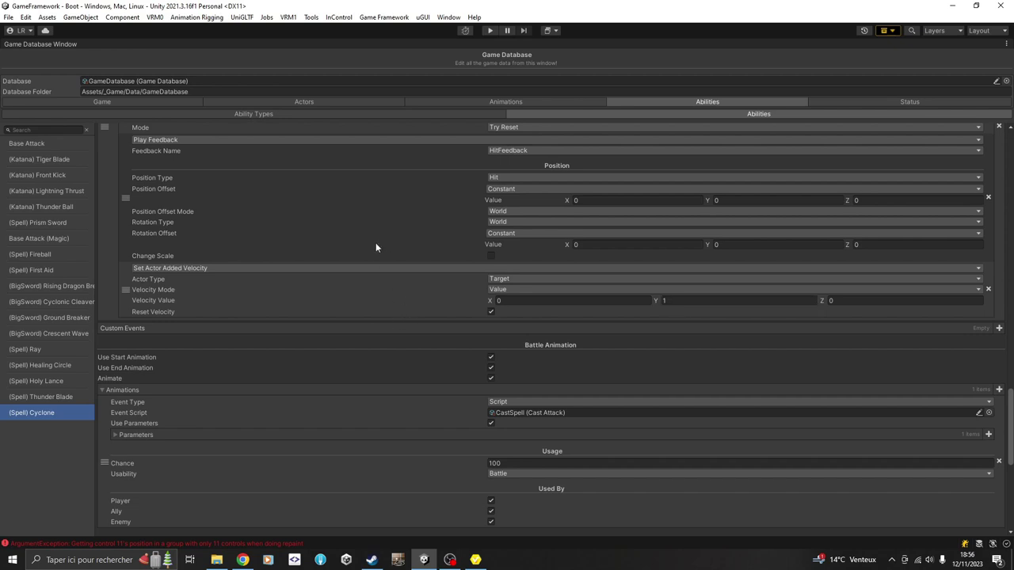
scroll(376, 247, "down", 2)
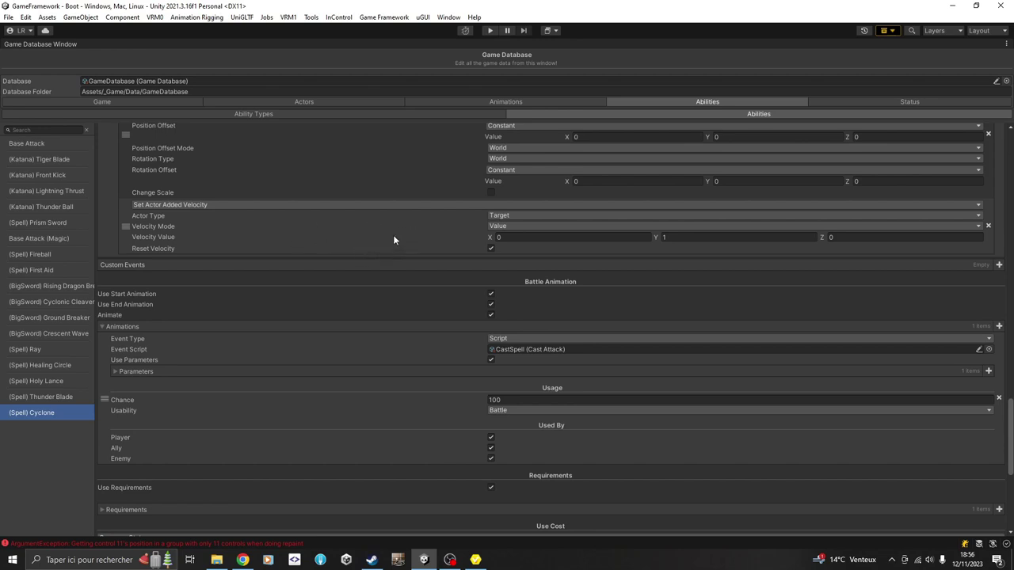
scroll(372, 230, "down", 1)
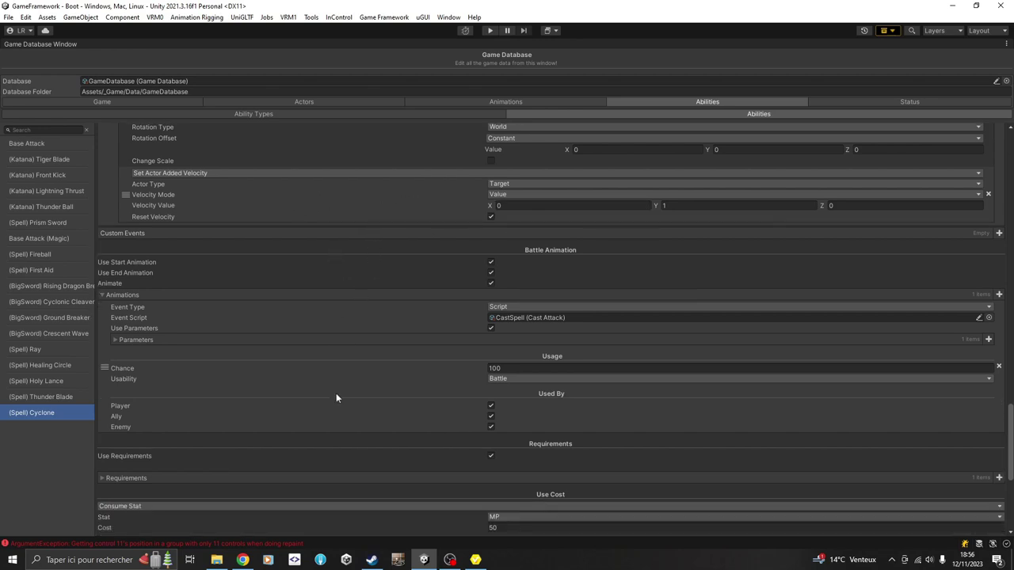
scroll(338, 247, "down", 1)
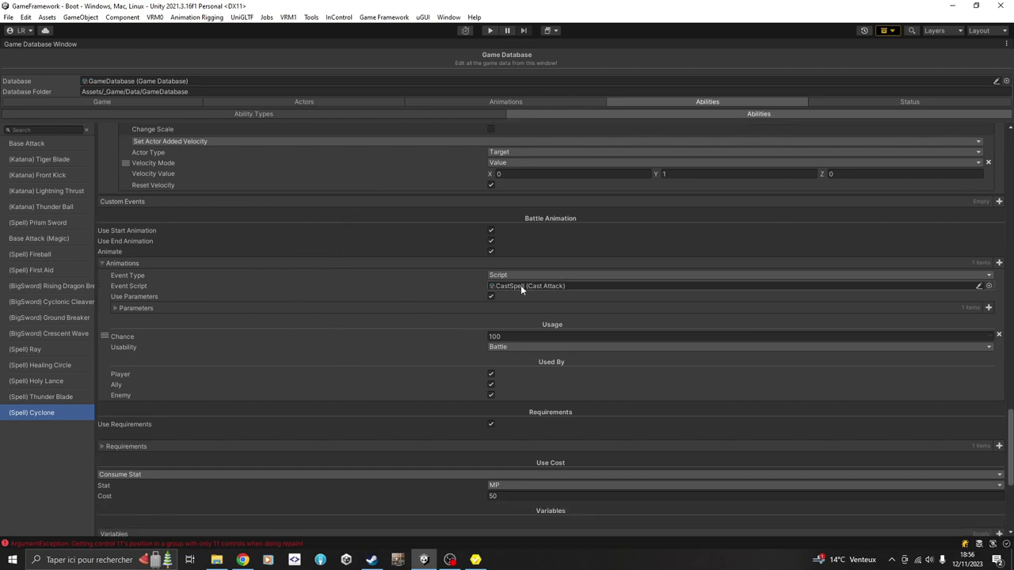
Show the Cyclone battle animation's CastDuration parameter with float value 4
left_click(139, 307)
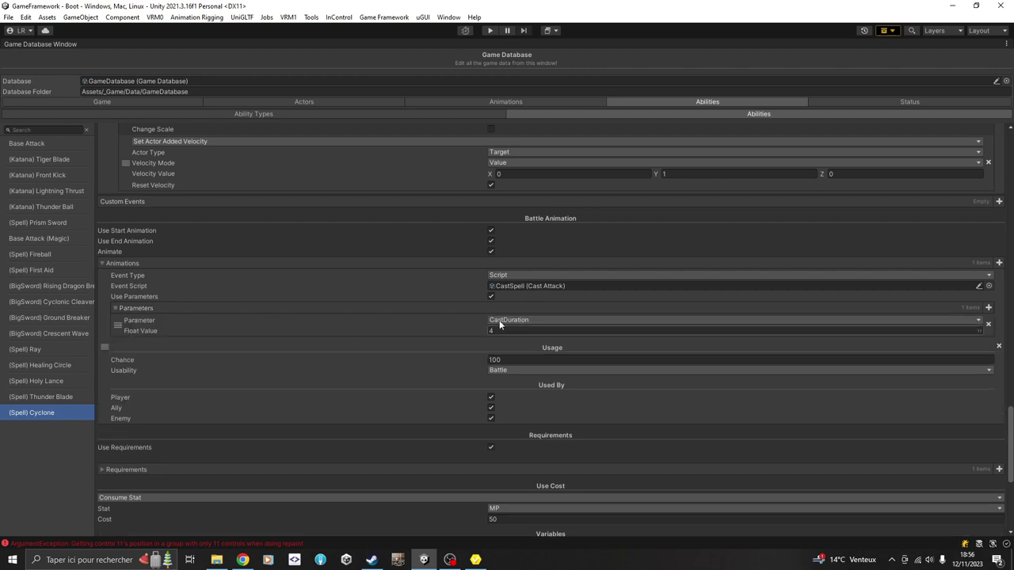
scroll(393, 324, "down", 1)
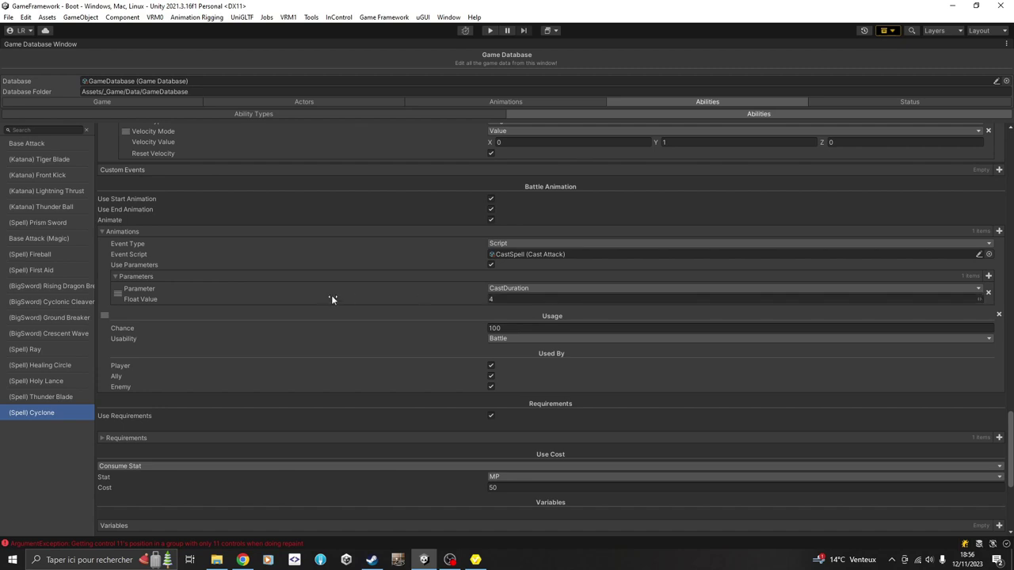
scroll(332, 293, "up", 10)
scroll(235, 258, "up", 10)
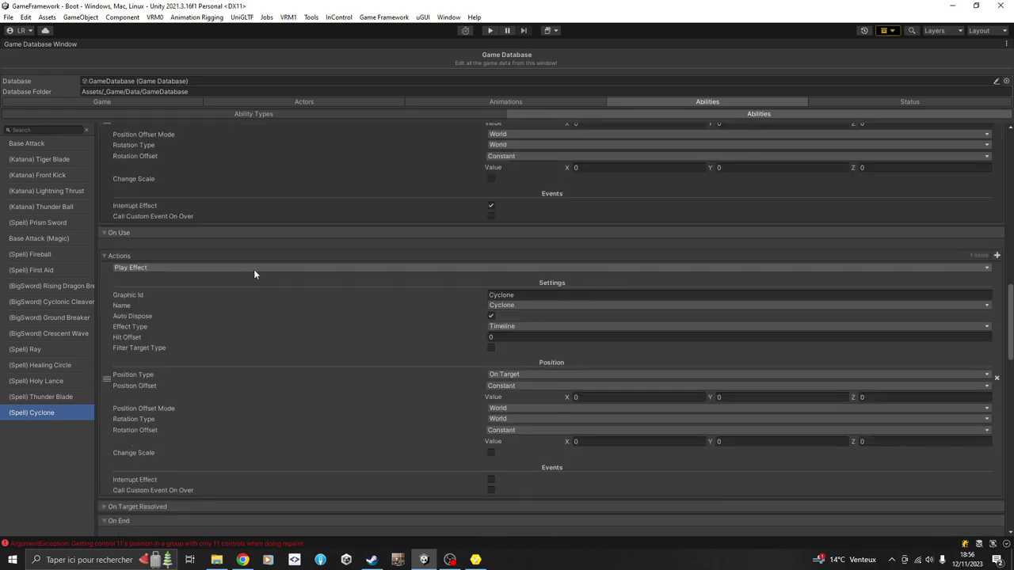
scroll(235, 248, "up", 4)
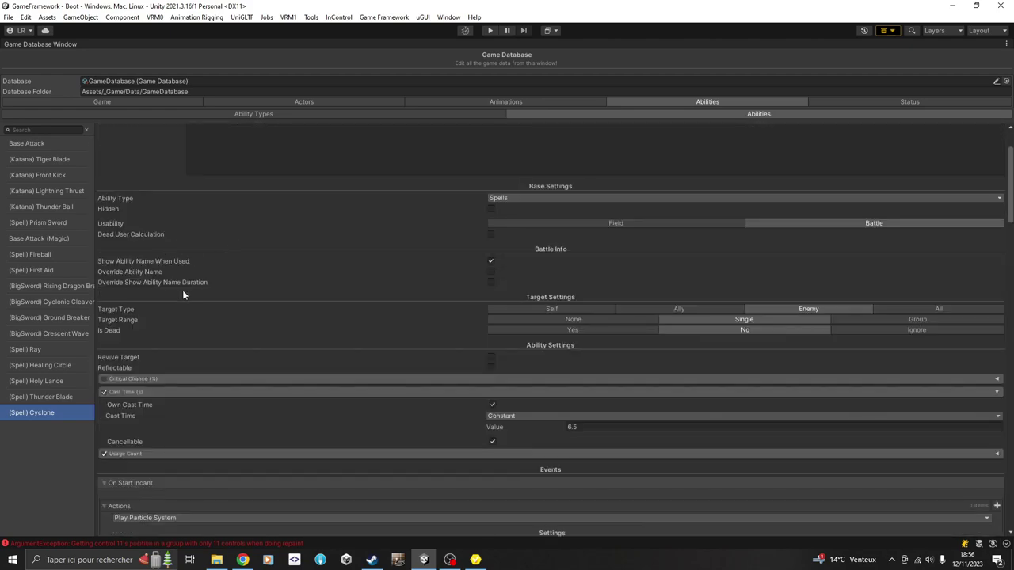
left_click(572, 427)
left_click(423, 422)
scroll(367, 321, "down", 20)
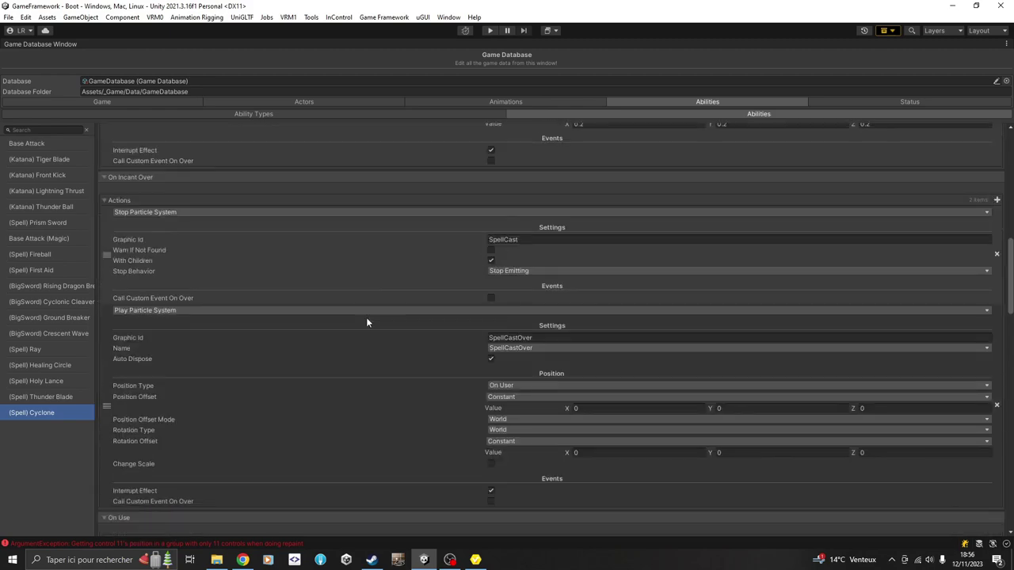
scroll(379, 364, "down", 15)
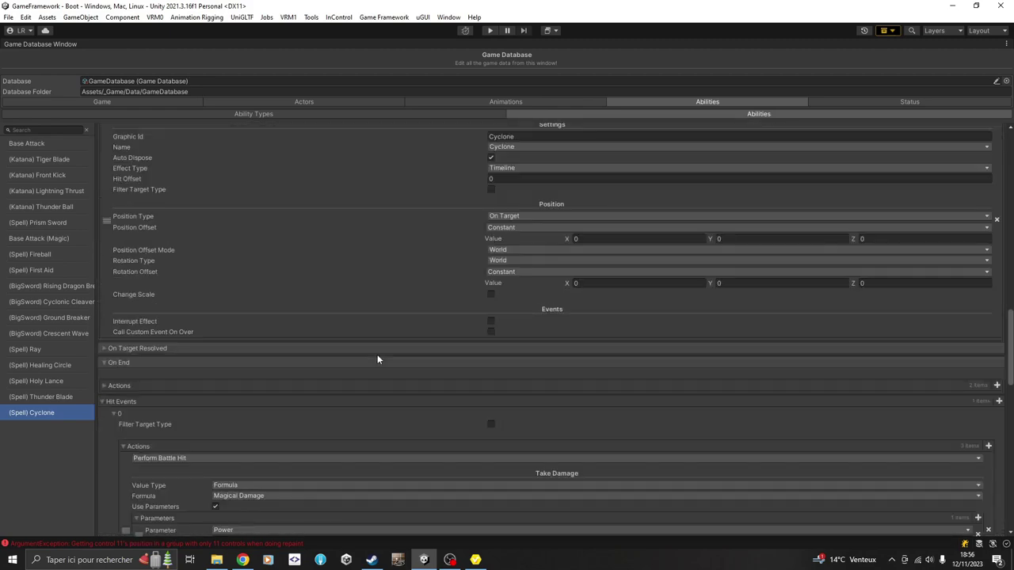
scroll(360, 337, "down", 10)
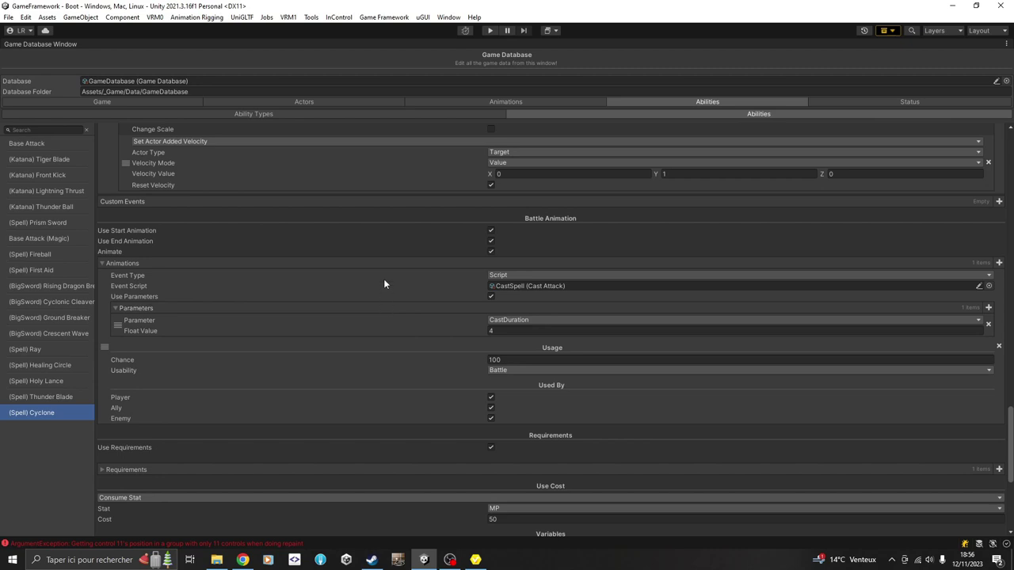
Scroll to Resources and expand Requirements to show Can Chain Arte Level
scroll(383, 282, "down", 2)
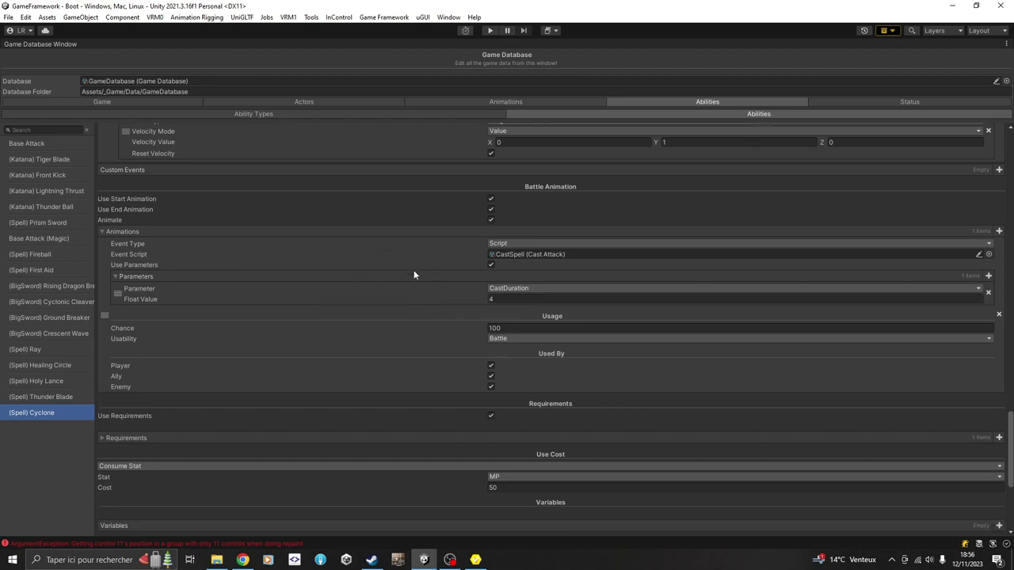
scroll(383, 242, "down", 2)
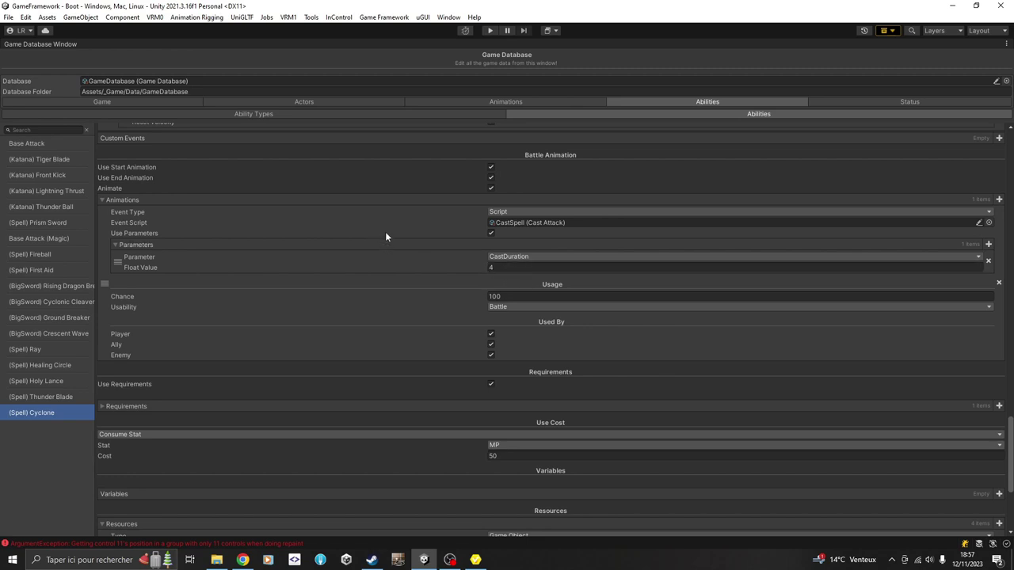
scroll(368, 299, "down", 2)
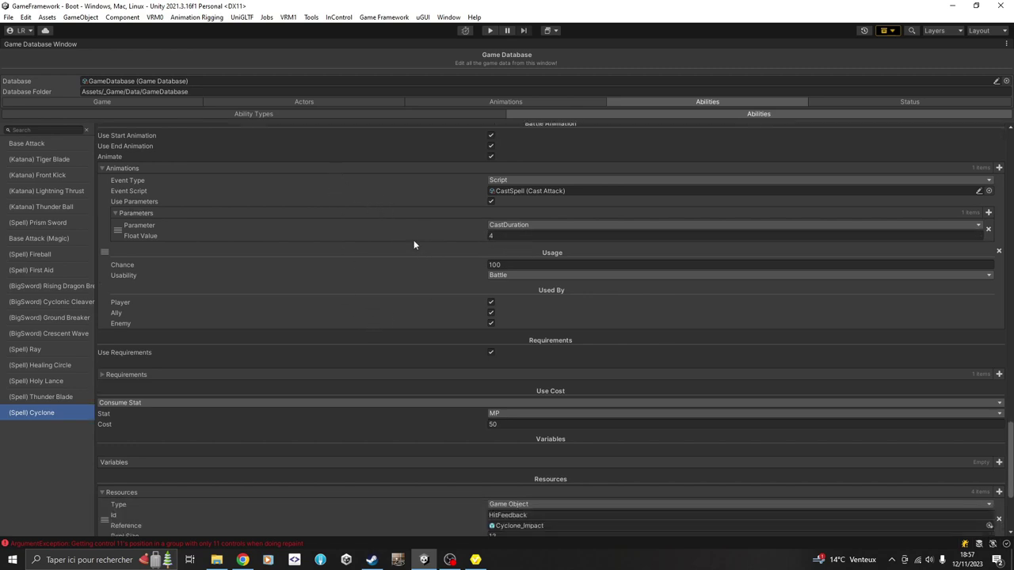
scroll(414, 241, "down", 4)
left_click(140, 312)
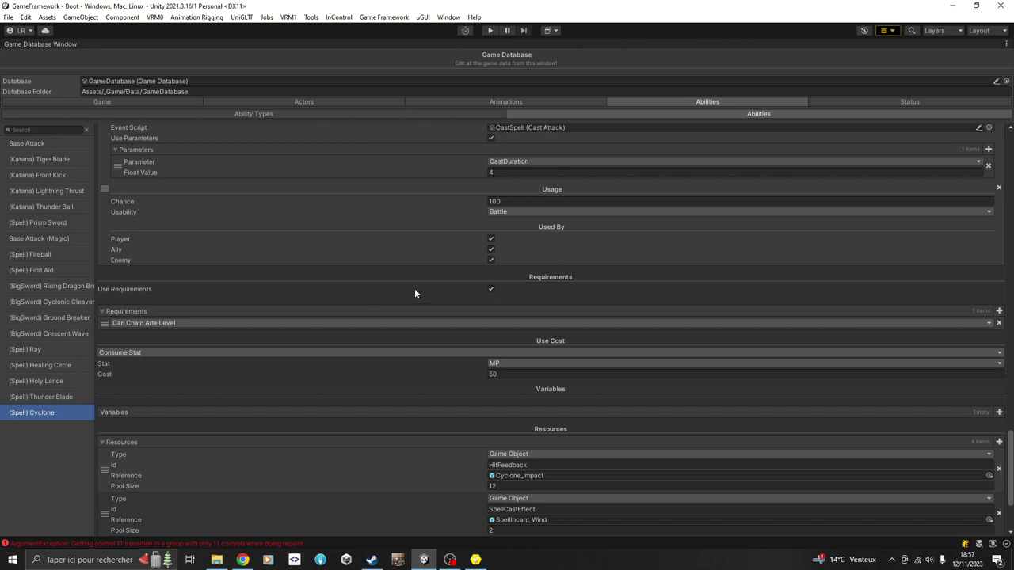
Open the Game Database's Status section and compare the Stats and Battle status types
scroll(421, 247, "down", 2)
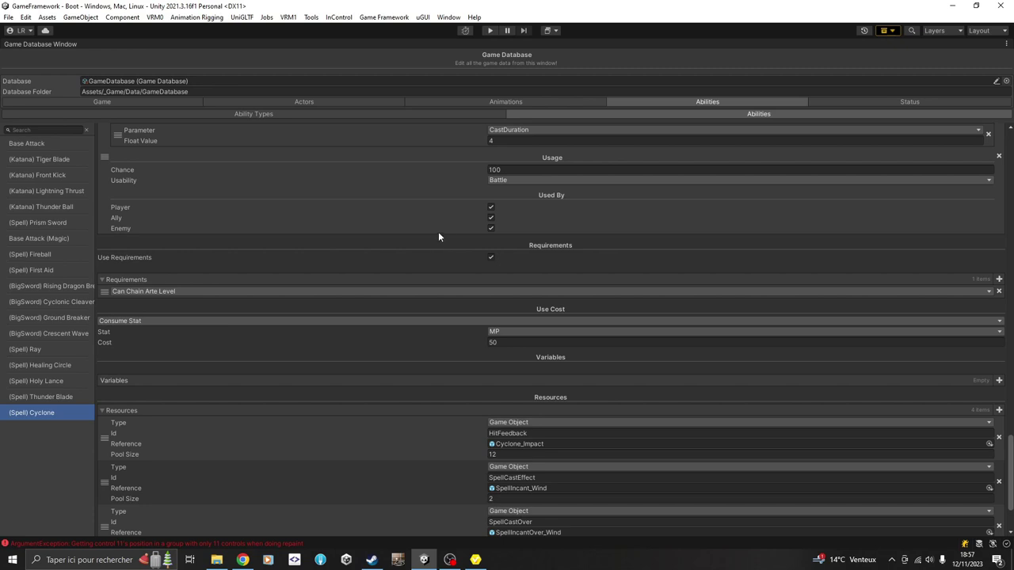
scroll(438, 237, "down", 1)
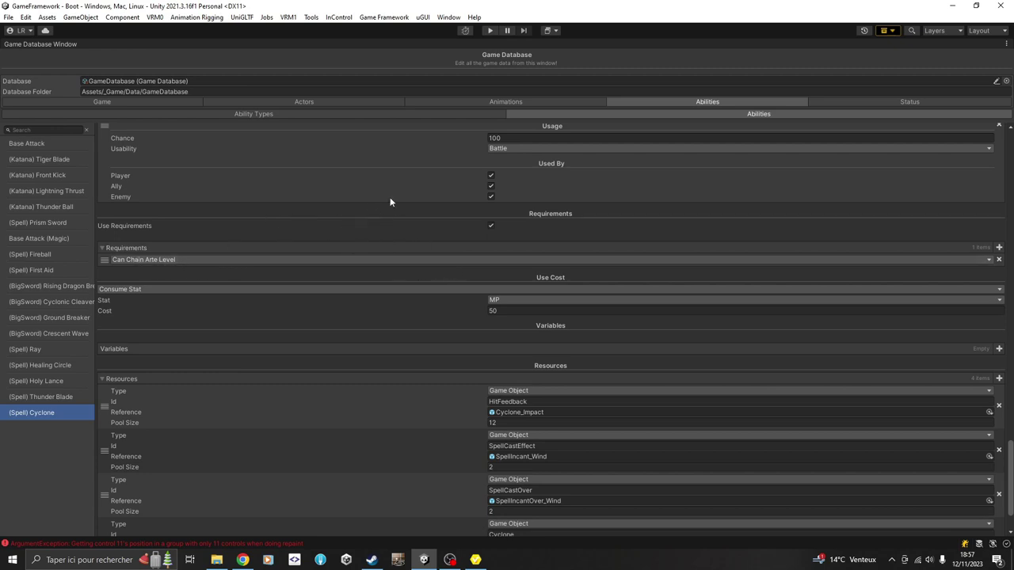
scroll(422, 177, "down", 1)
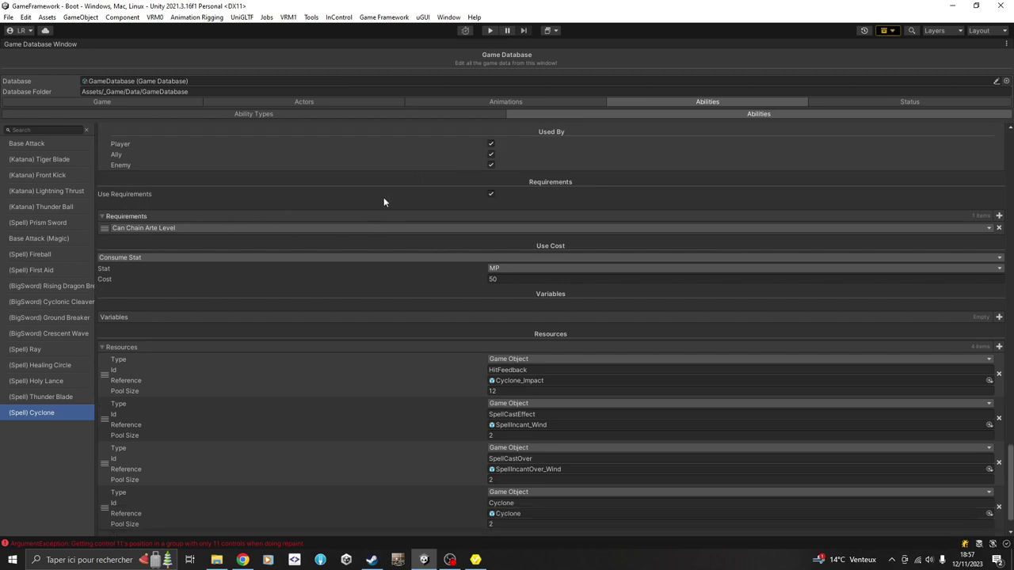
scroll(387, 284, "down", 1)
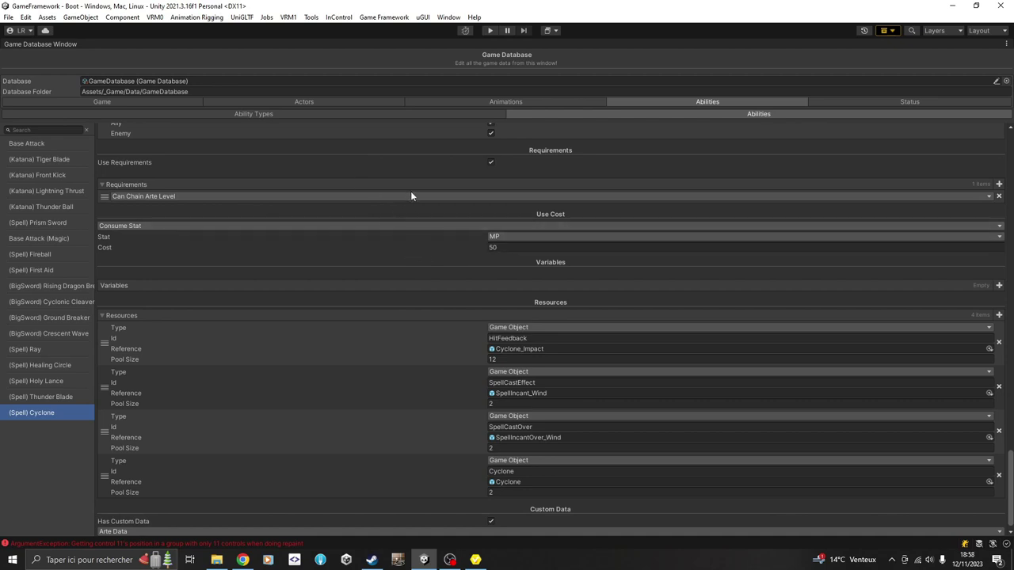
scroll(406, 205, "down", 1)
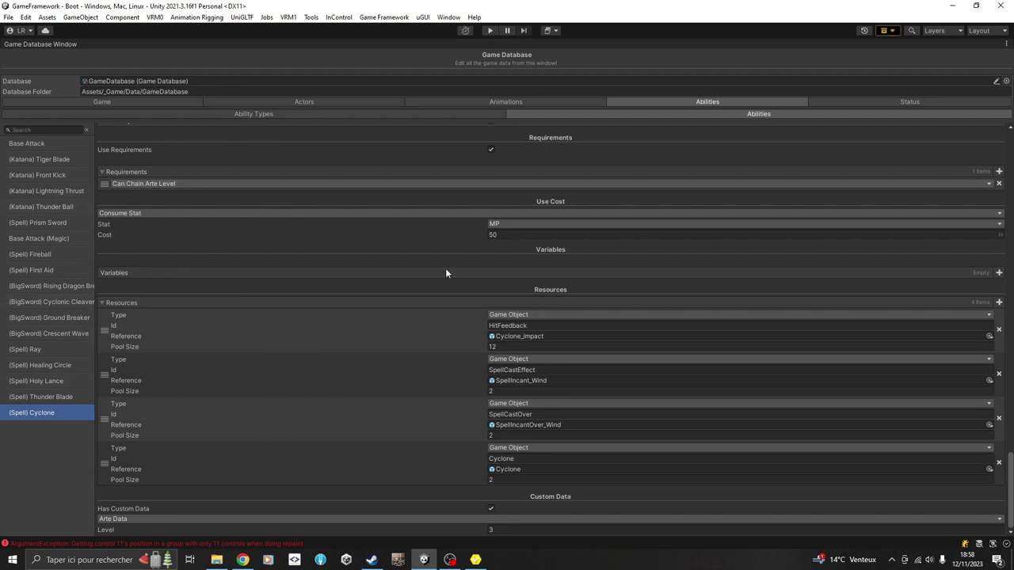
left_click(914, 103)
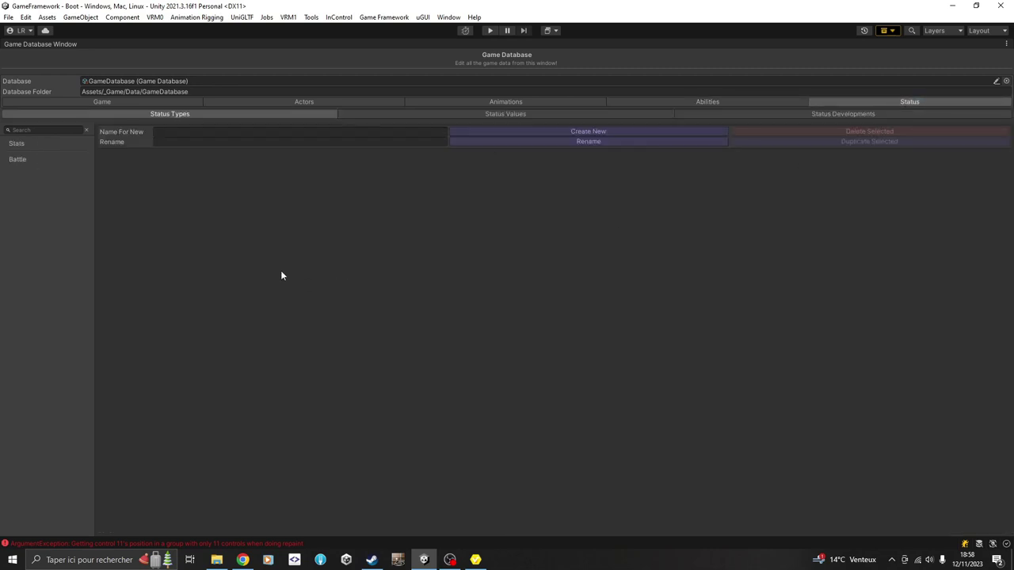
left_click(38, 145)
left_click(36, 159)
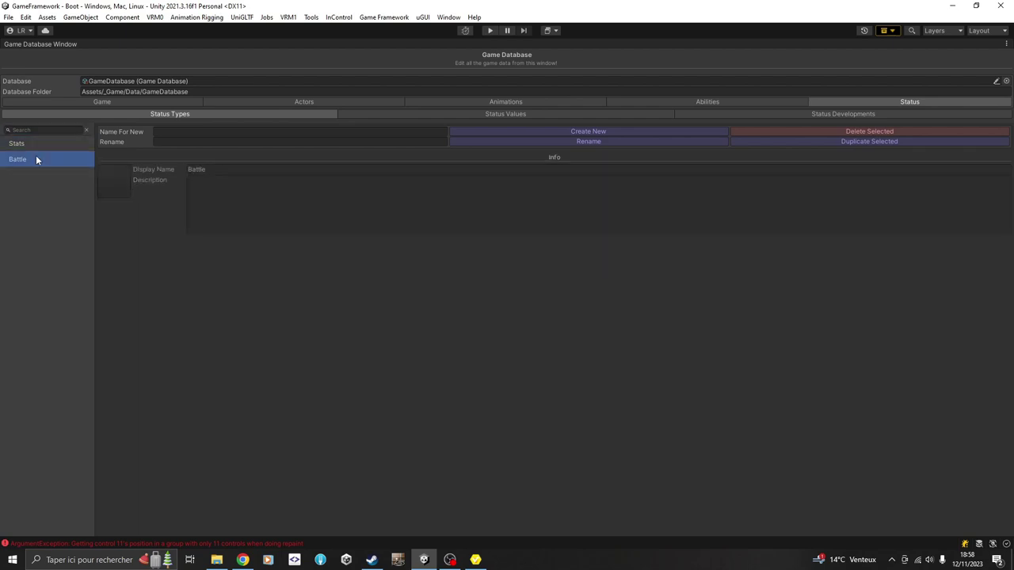
left_click(38, 143)
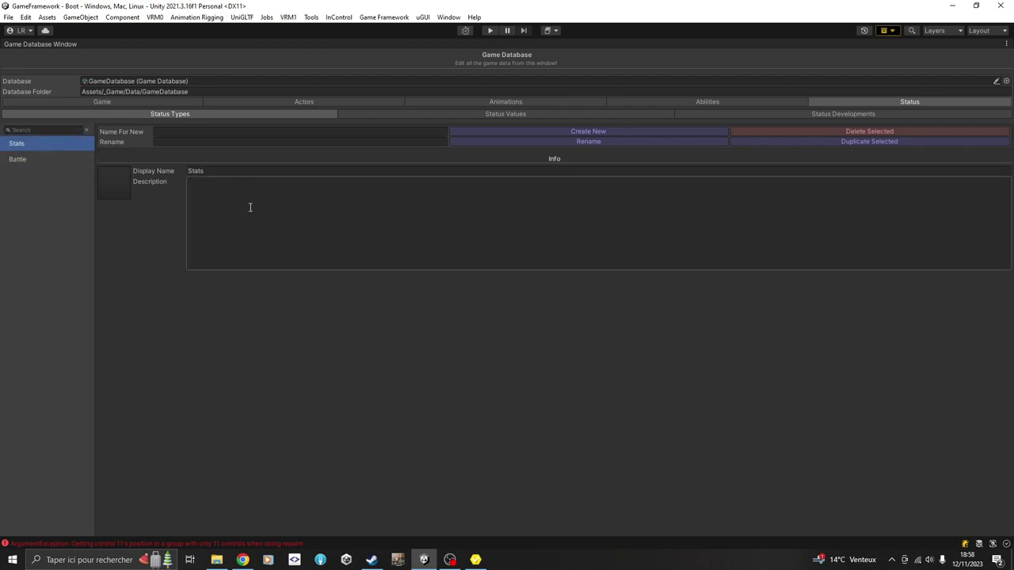
Review the Battle and Stats types again, then show the Status Values list from HP to ConsecutiveAttackDecrease
left_click(29, 159)
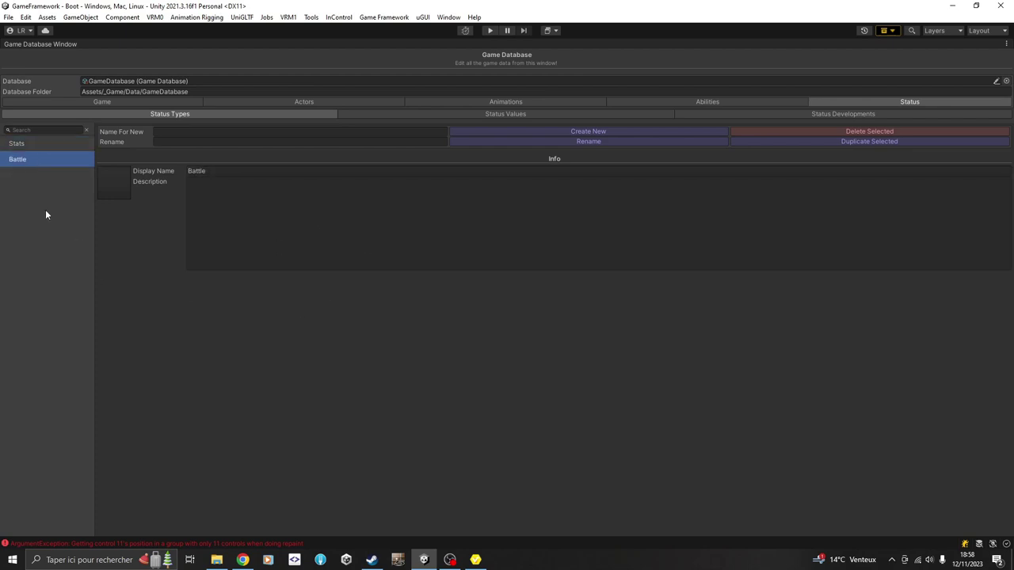
left_click(32, 144)
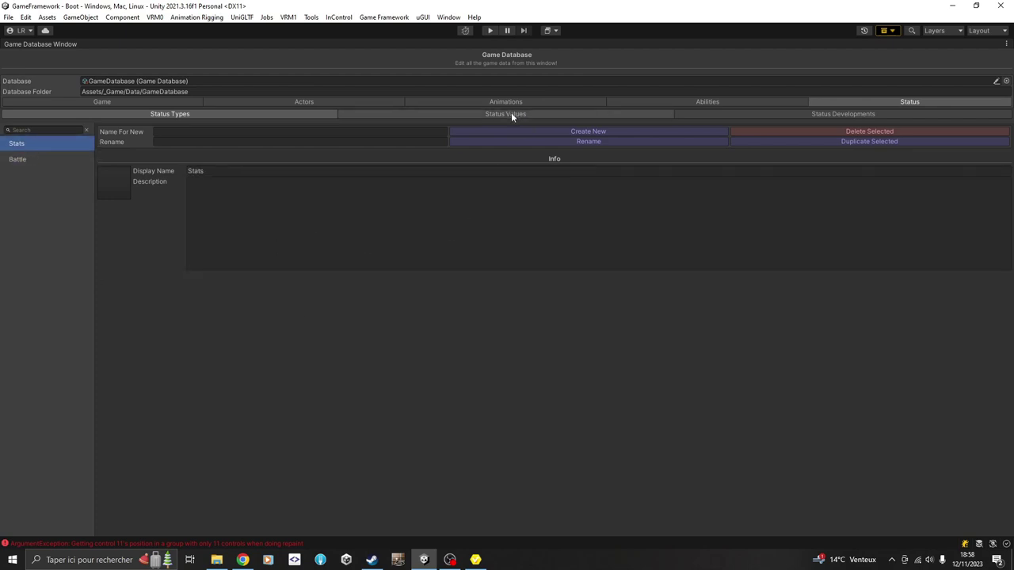
left_click(38, 161)
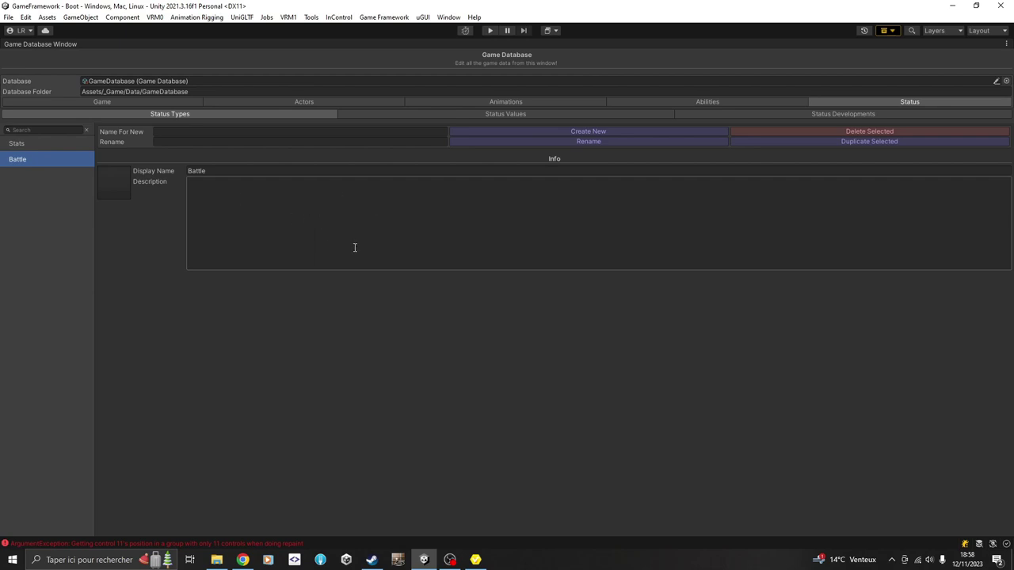
left_click(513, 113)
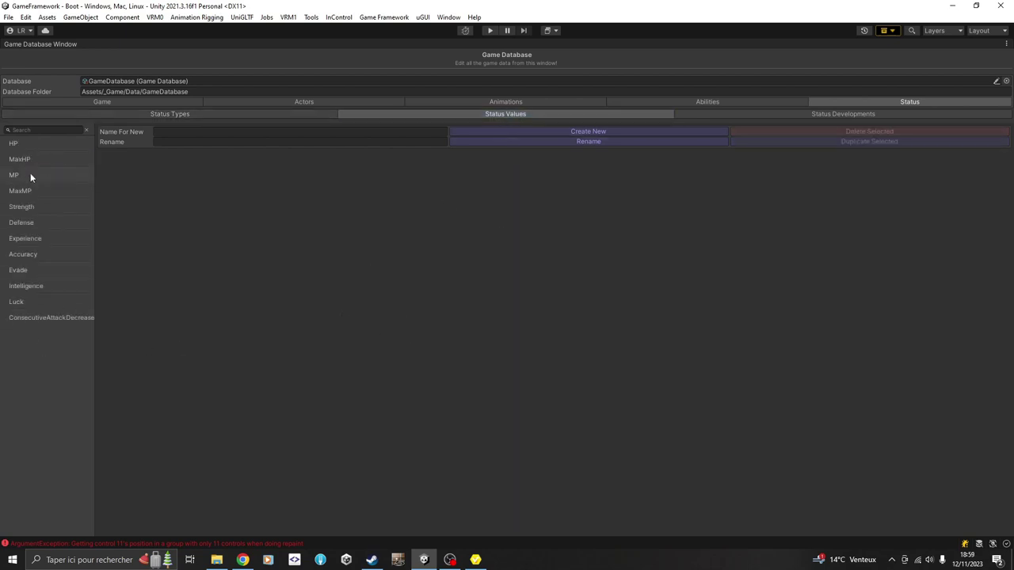
Confirm HP stays Stats with Consumable type, view MaxHP, then open the Status Developments list
left_click(29, 143)
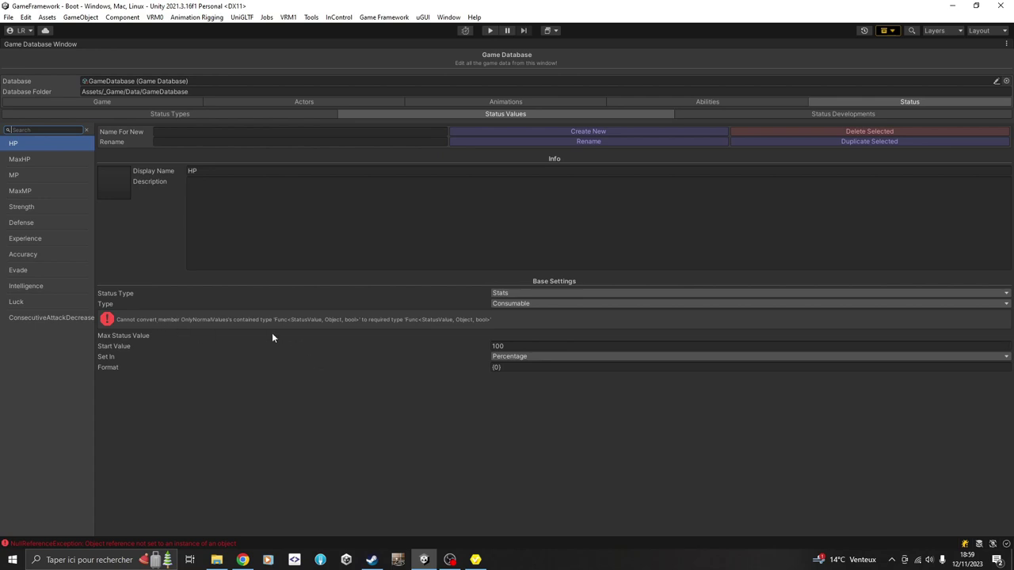
left_click(525, 293)
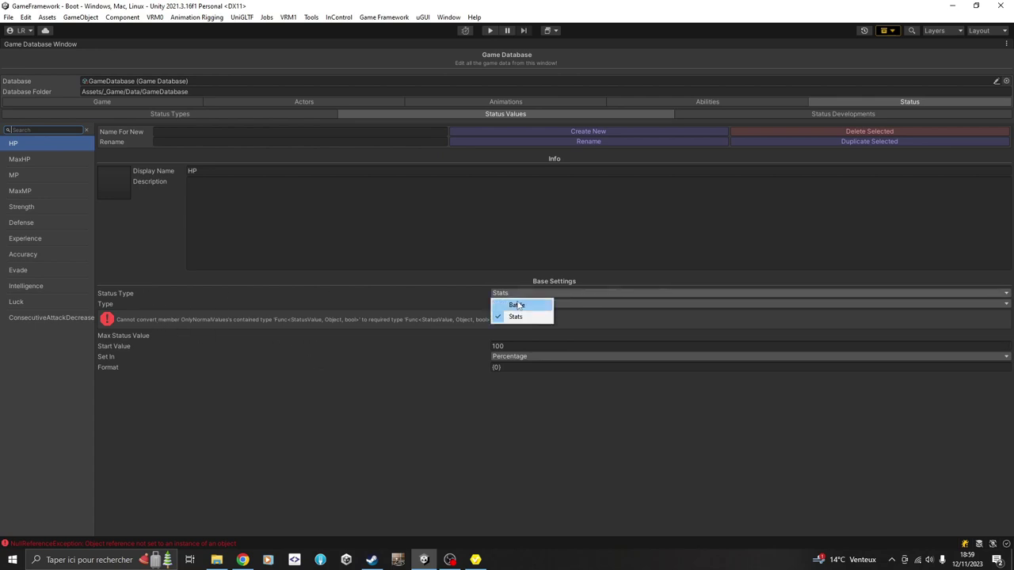
left_click(510, 301)
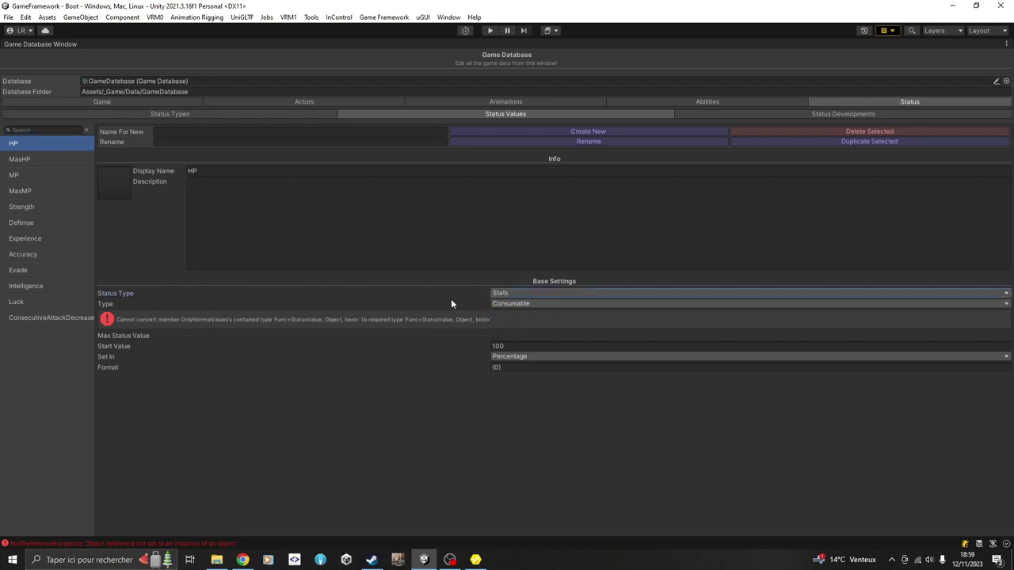
left_click(530, 306)
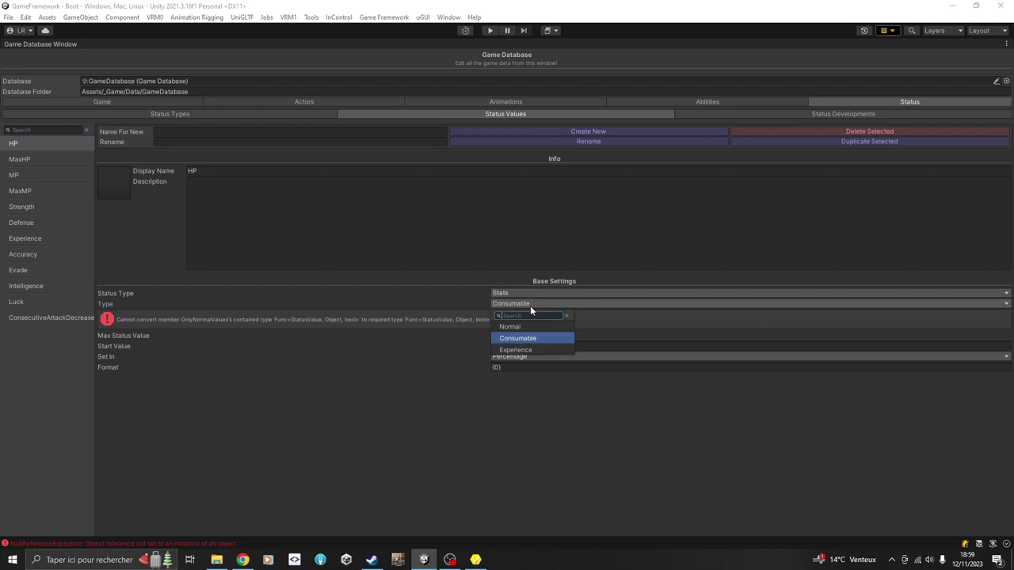
left_click(632, 463)
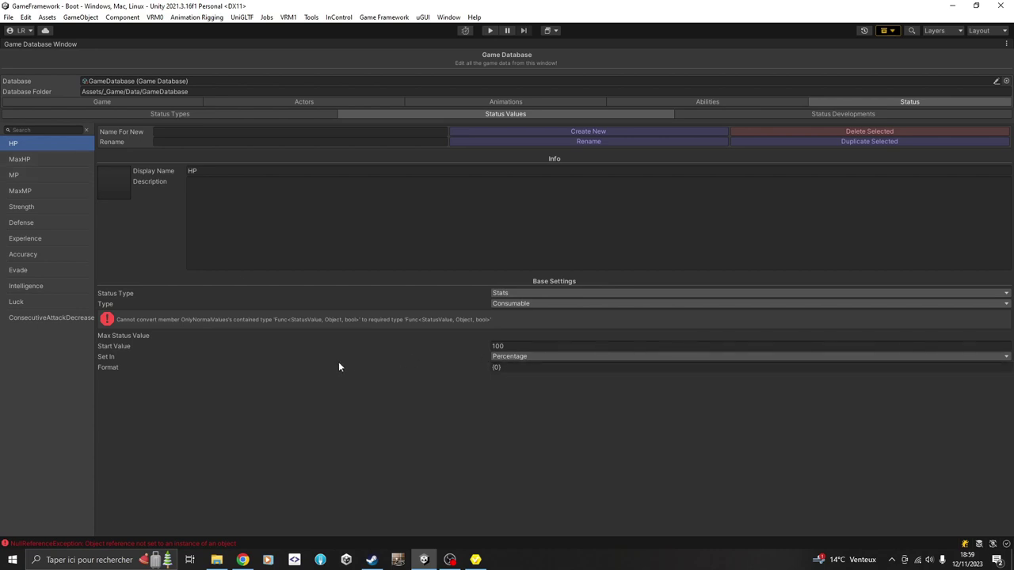
left_click(39, 161)
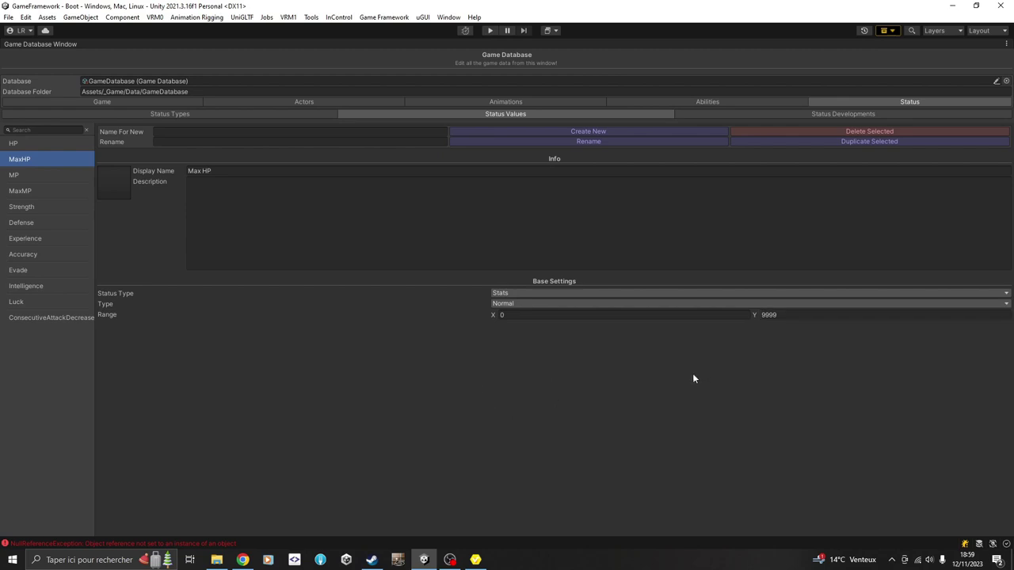
left_click(857, 113)
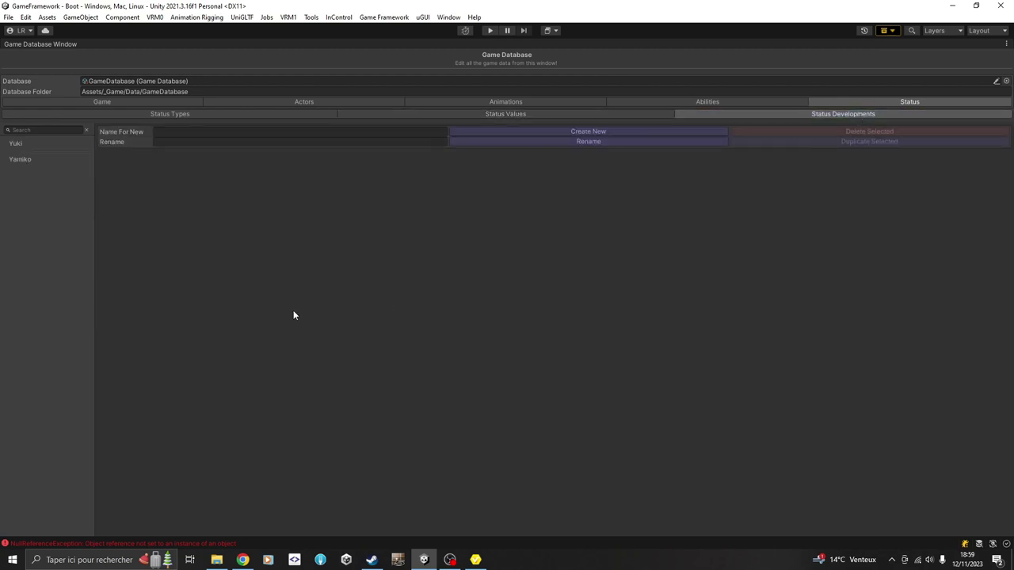
Select Yuki and inspect its stat growth curves, such as MaxHP 400–9999, in the Curve editor
left_click(21, 144)
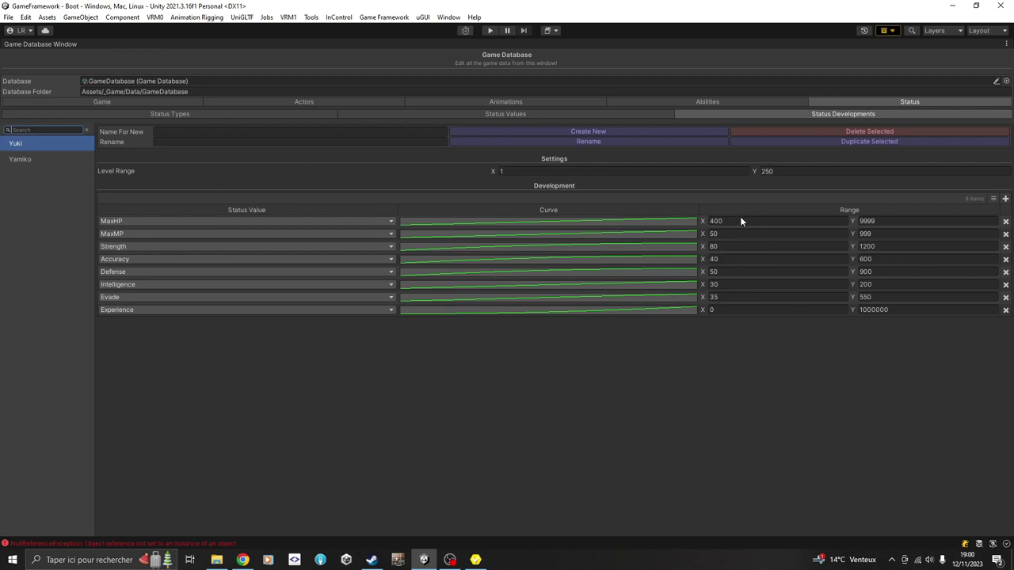
left_click(558, 226)
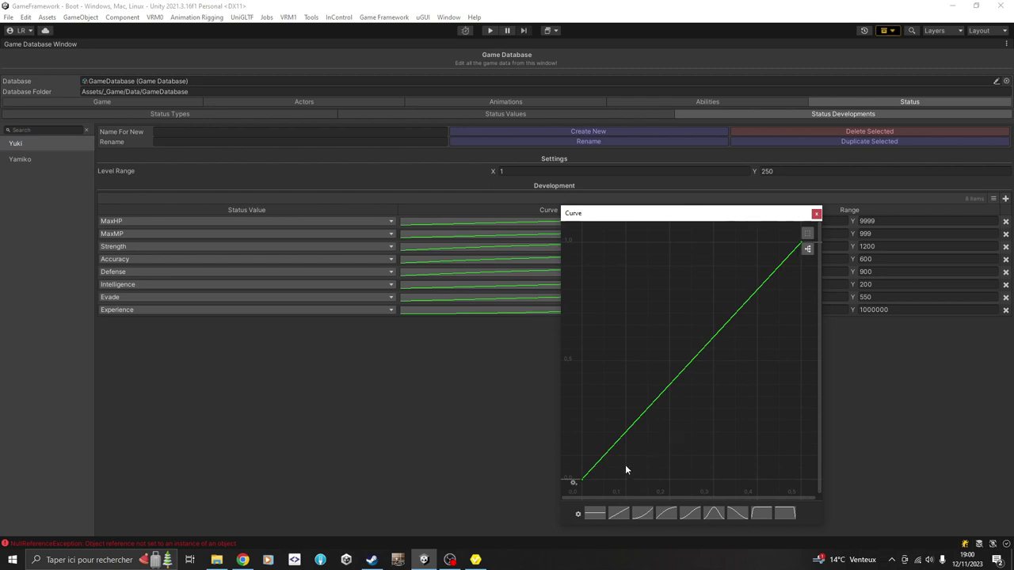
left_click(816, 213)
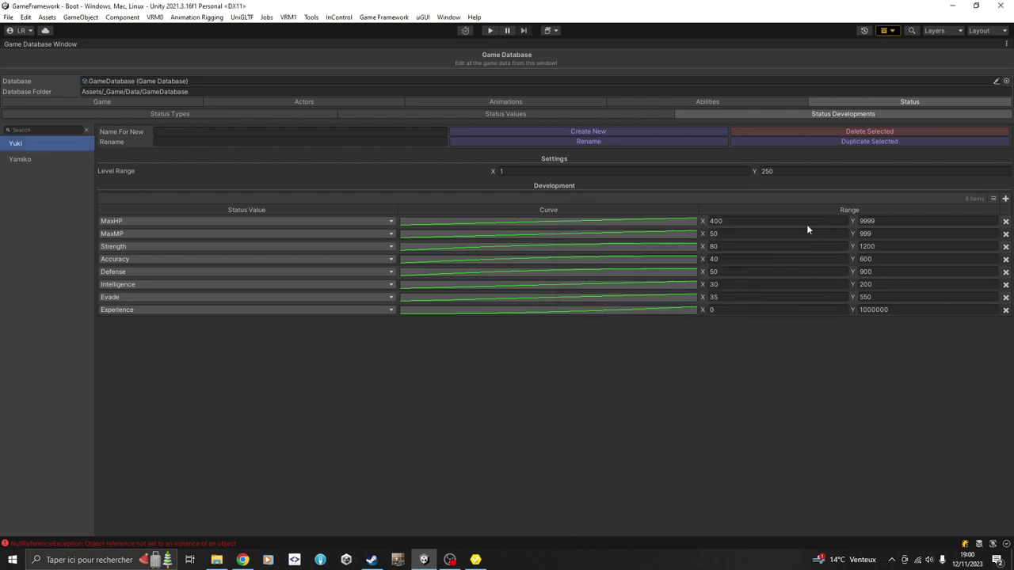
left_click(543, 244)
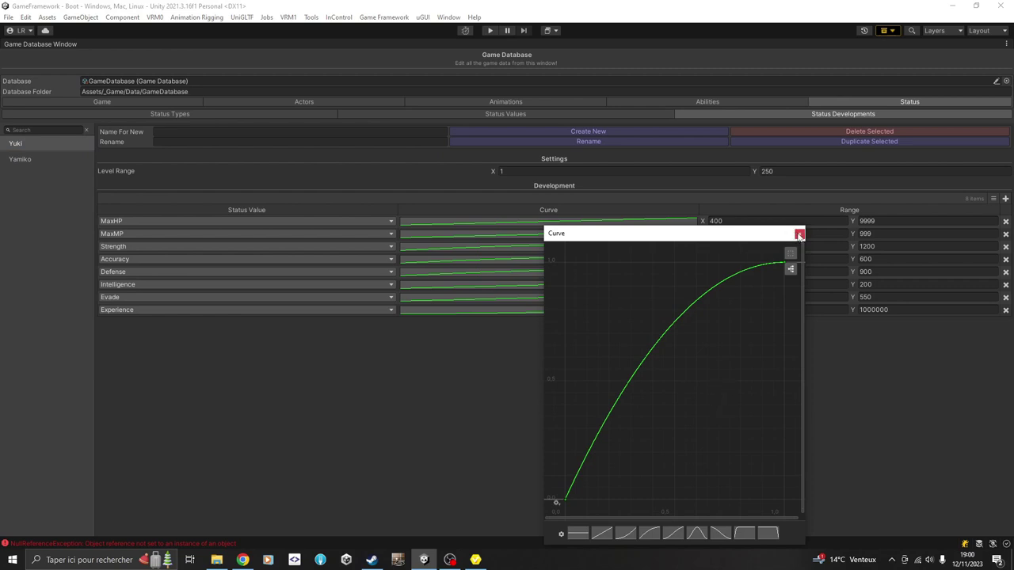
left_click(800, 234)
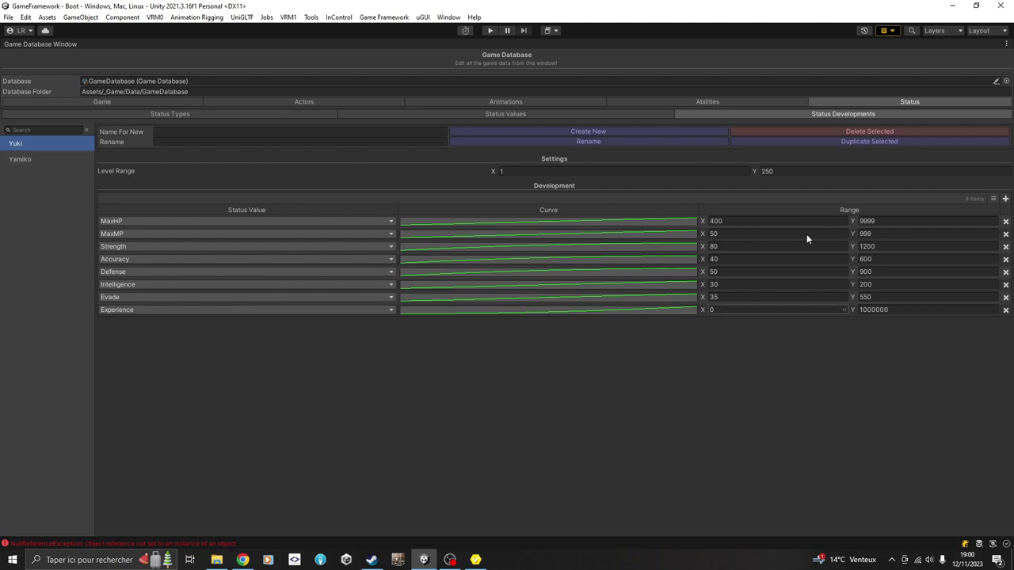
left_click(100, 102)
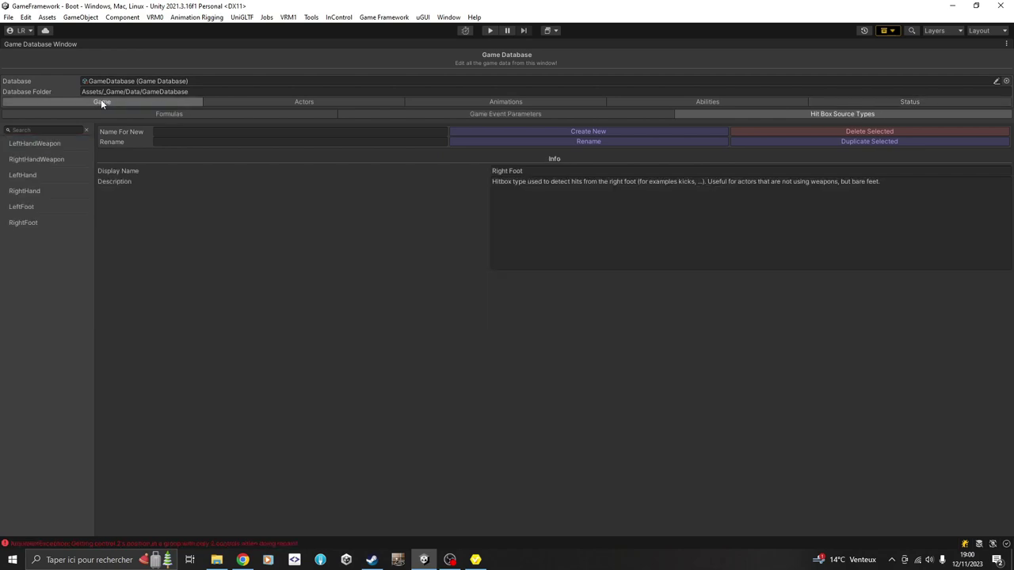
left_click(333, 103)
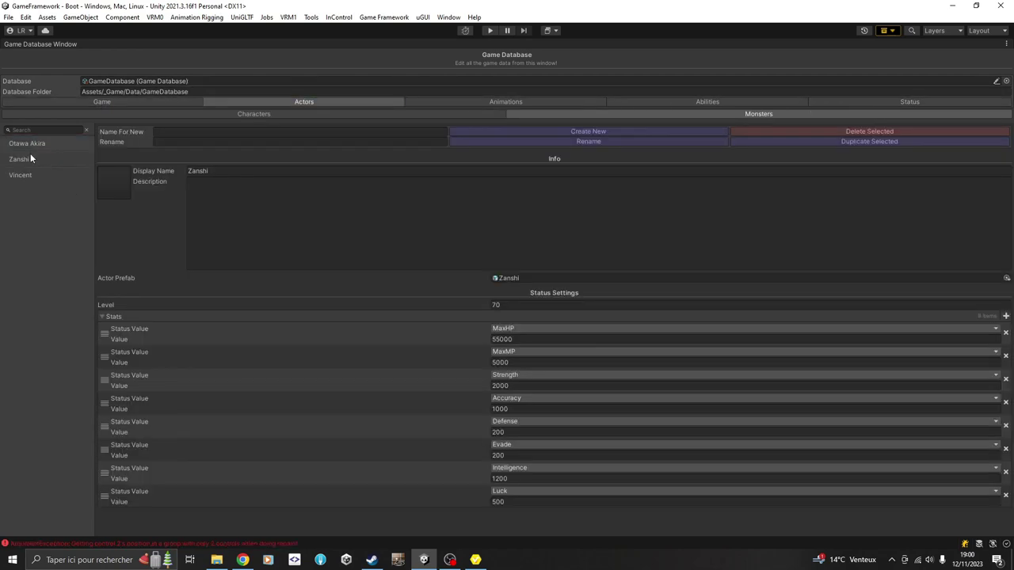
left_click(203, 112)
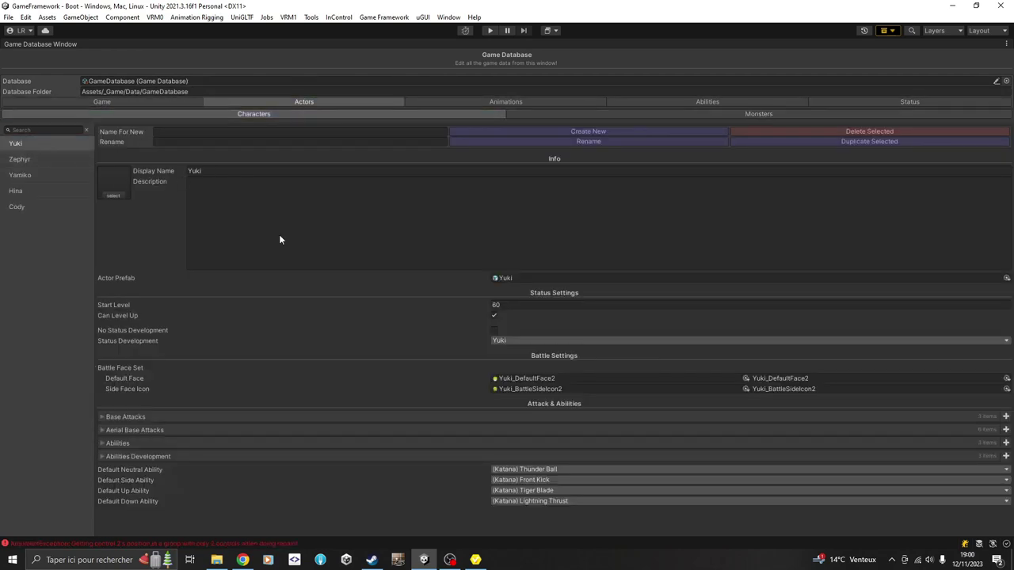
double_click(37, 44)
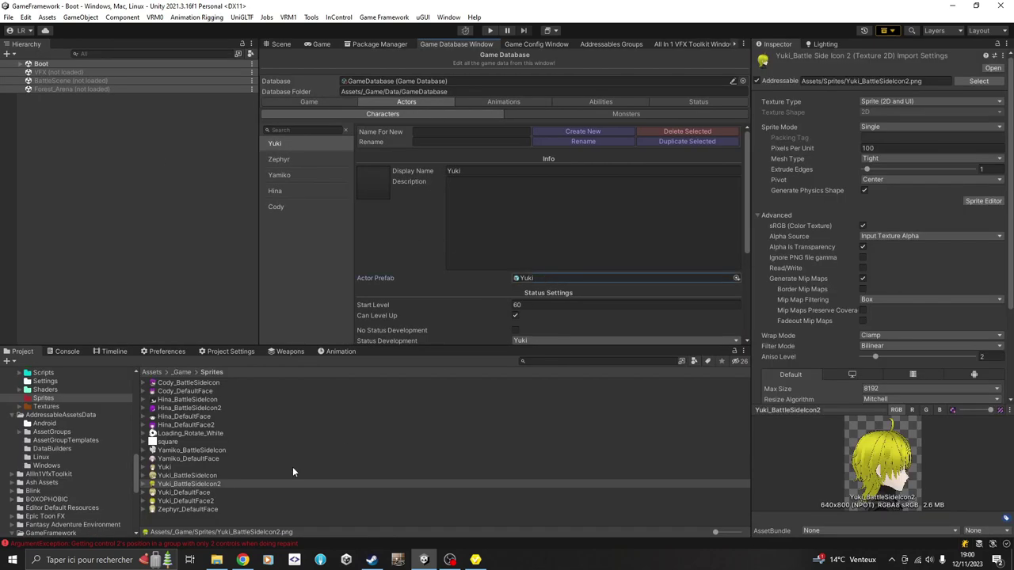
Locate the Yuki actor prefab in the Project window and open it in Prefab Mode
left_click(523, 277)
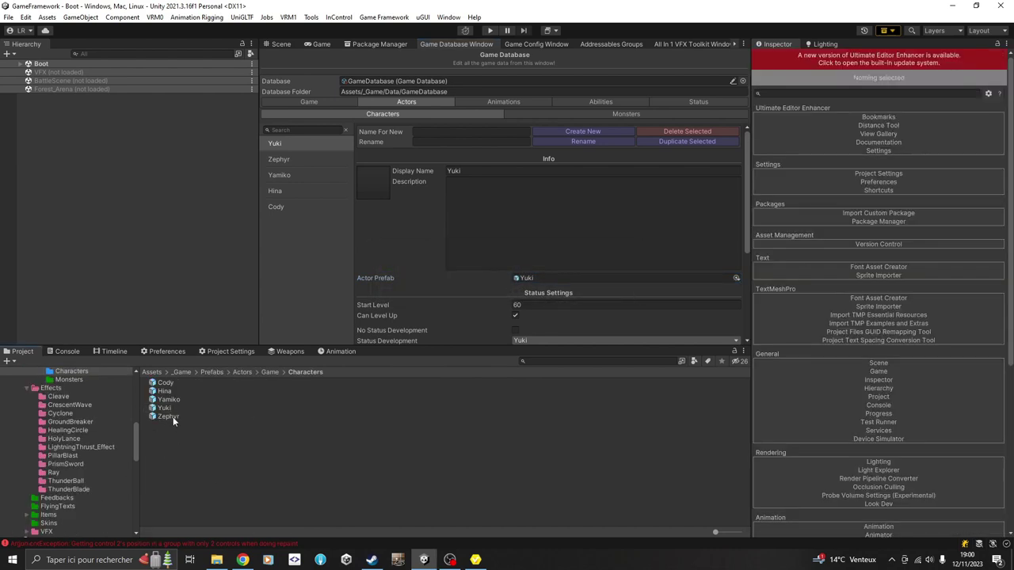
left_click(169, 409)
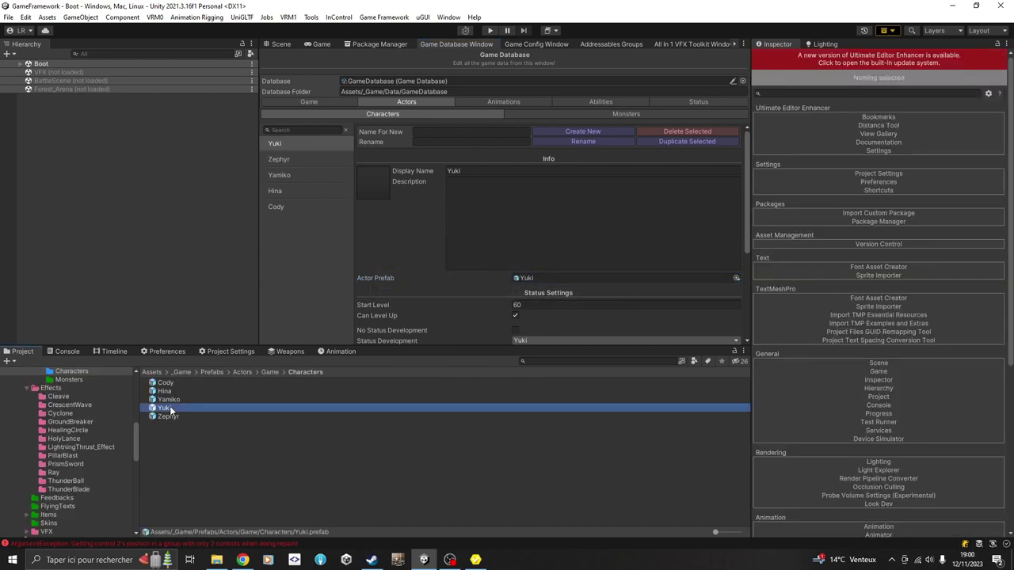
left_click(281, 44)
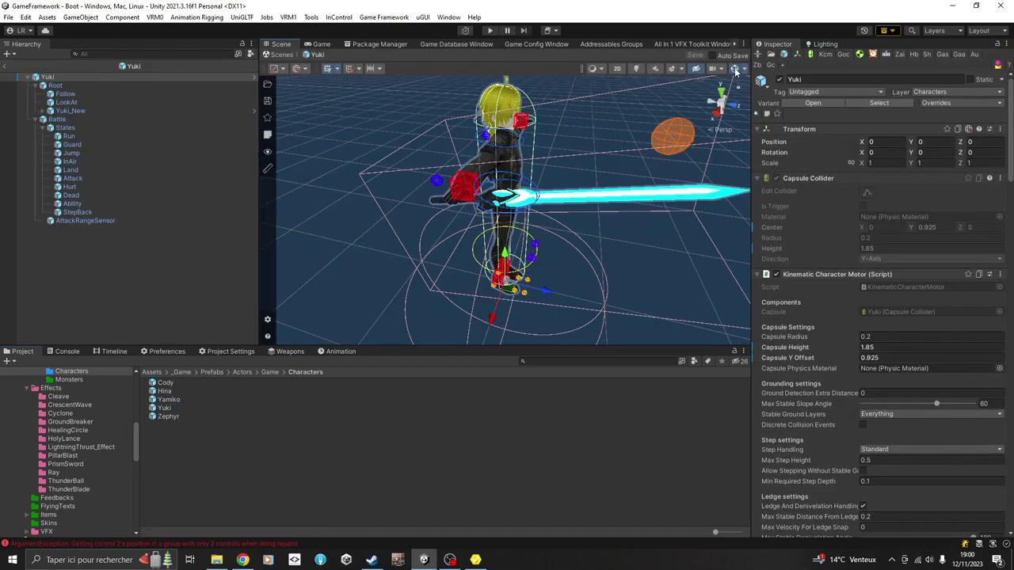
left_click_drag(730, 80, 591, 267, "alt")
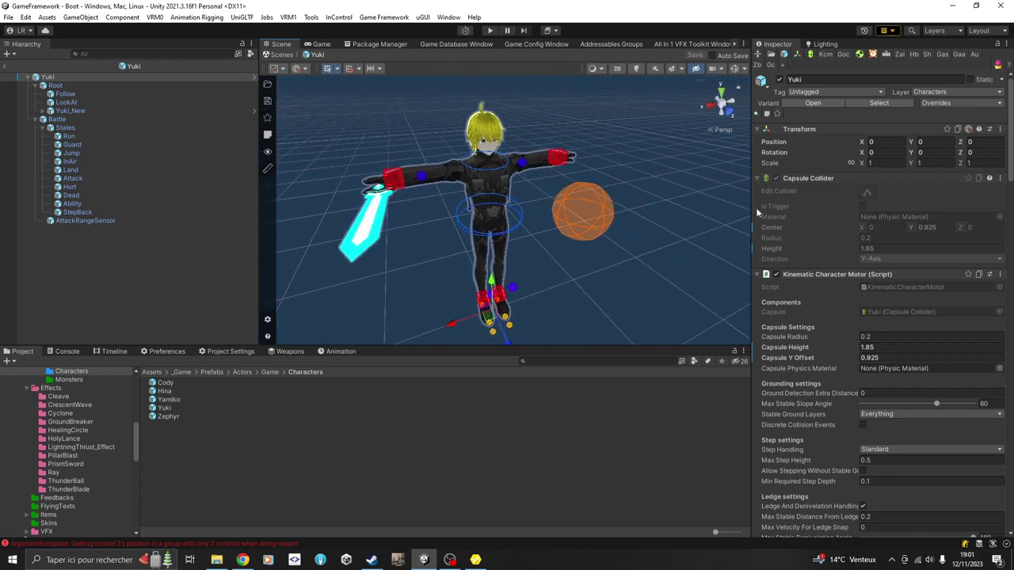
scroll(756, 204, "down", 12)
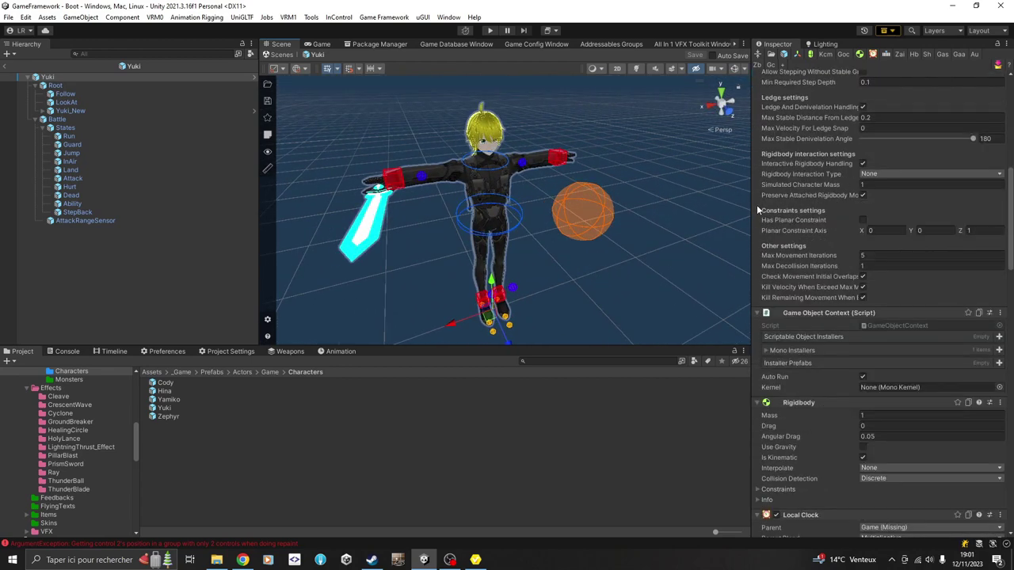
scroll(756, 208, "down", 10)
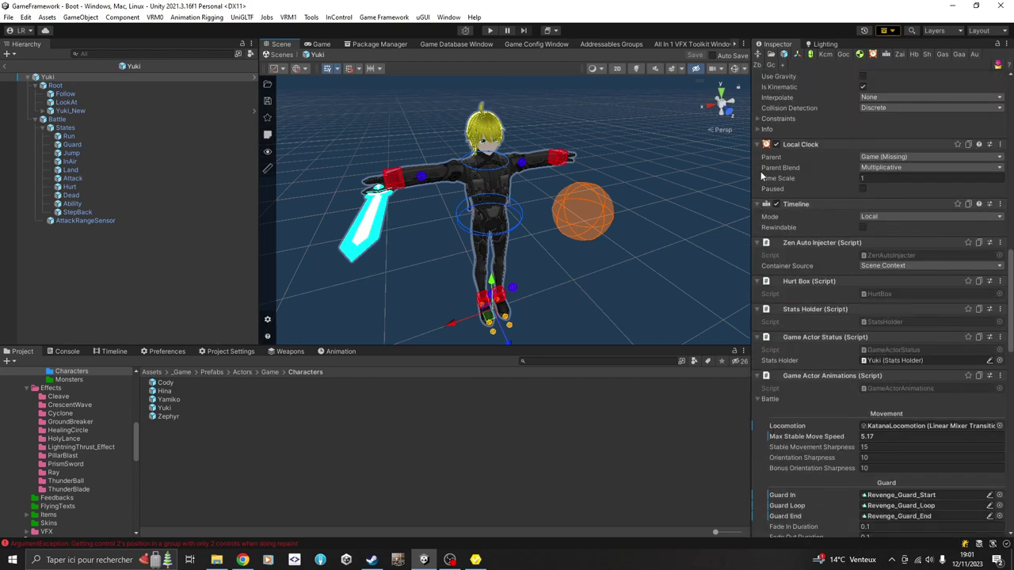
scroll(759, 178, "down", 5)
scroll(758, 171, "down", 3)
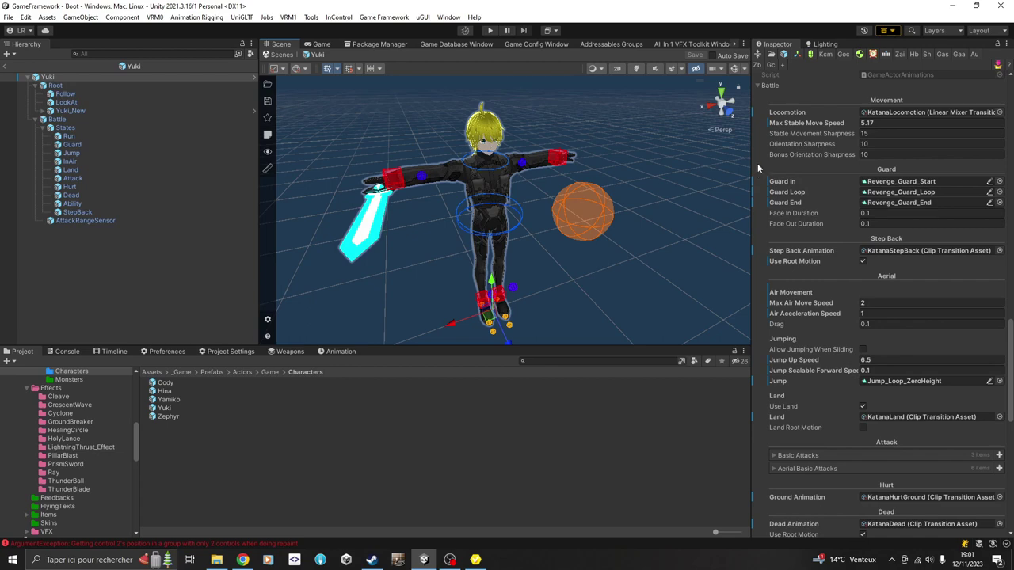
scroll(758, 154, "down", 10)
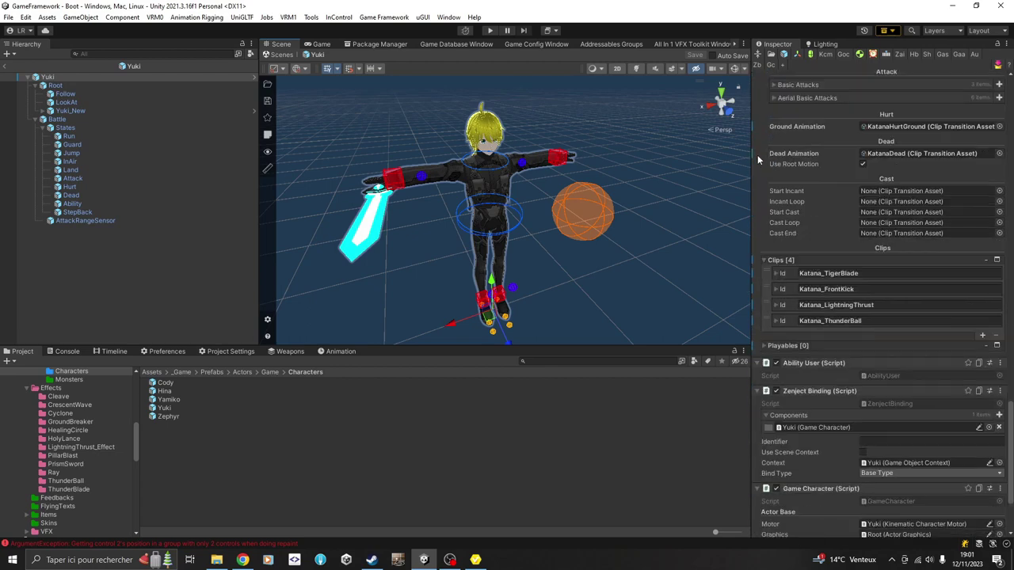
scroll(757, 154, "down", 3)
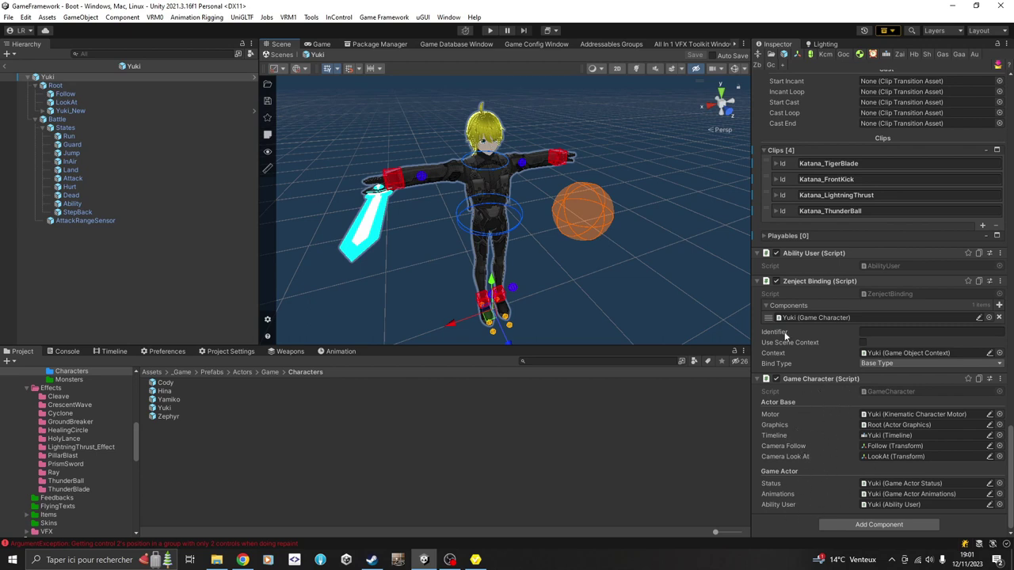
scroll(757, 223, "up", 12)
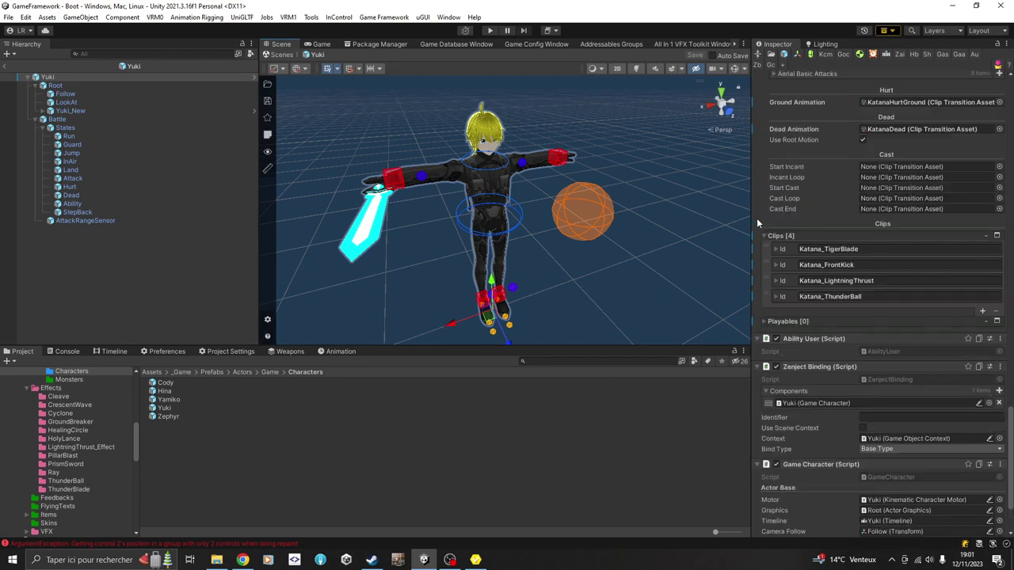
scroll(756, 223, "up", 4)
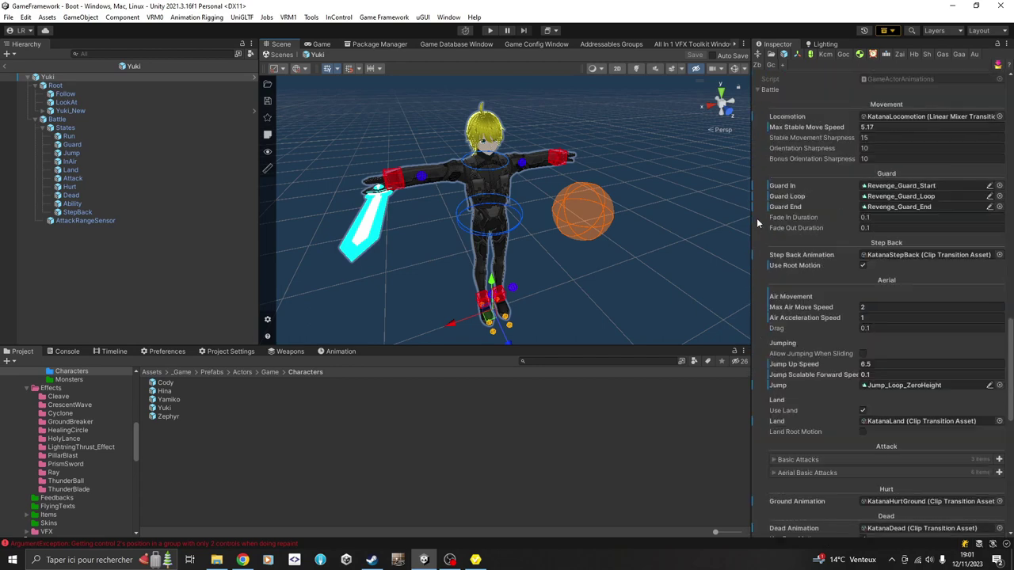
scroll(756, 215, "up", 17)
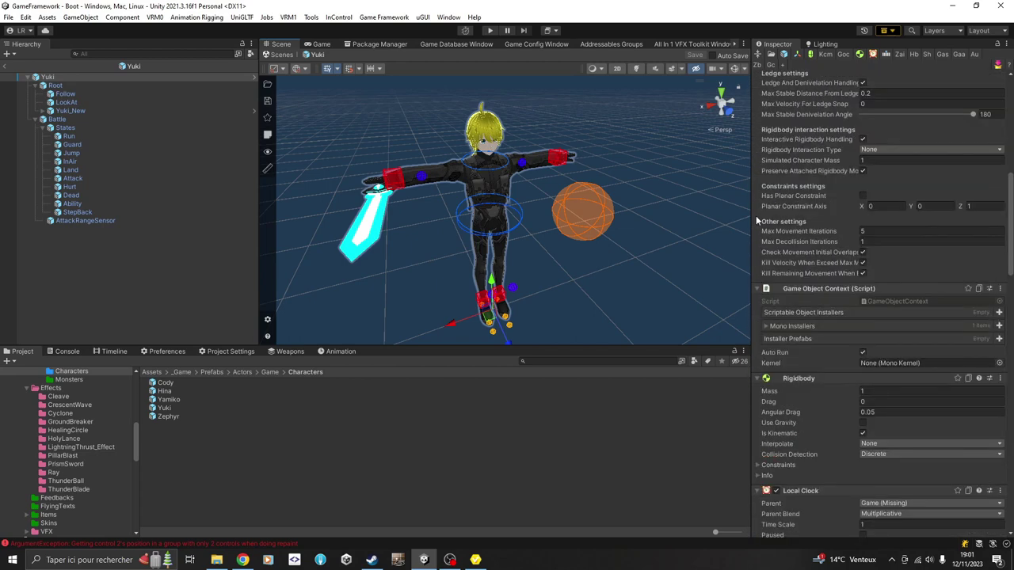
scroll(756, 215, "up", 13)
scroll(755, 216, "down", 13)
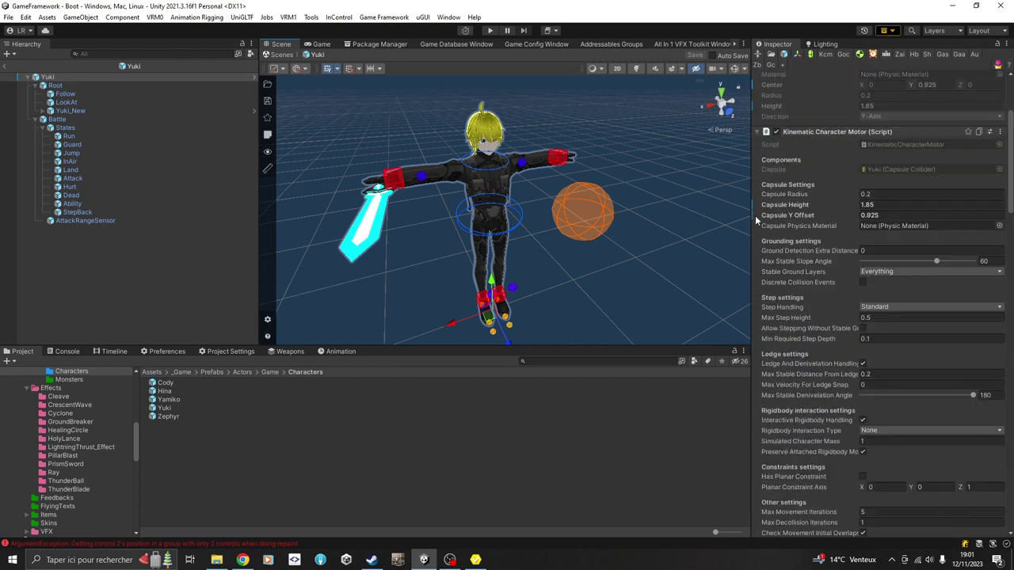
scroll(756, 216, "down", 8)
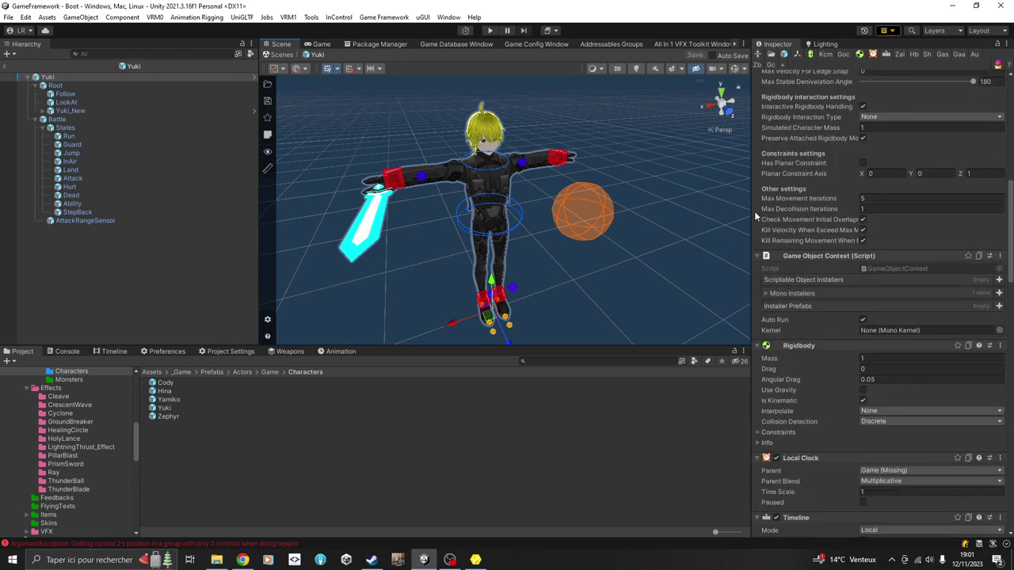
scroll(755, 215, "down", 9)
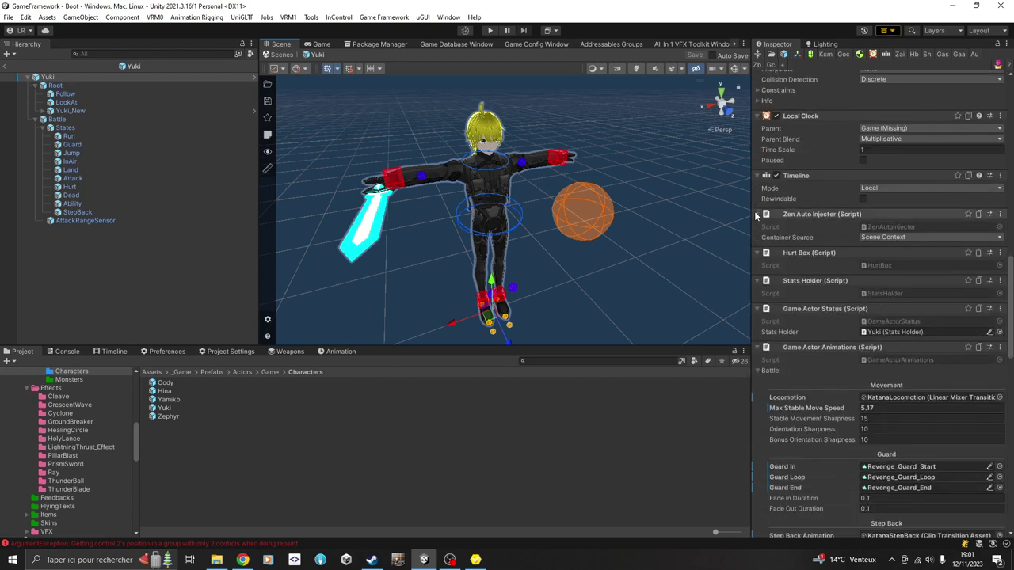
scroll(755, 215, "down", 1)
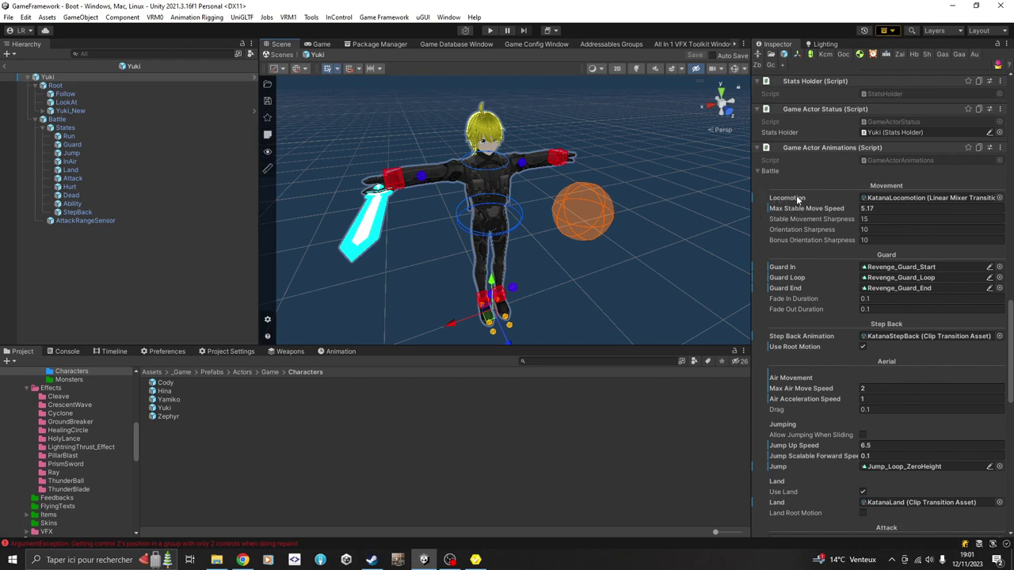
scroll(796, 206, "down", 2)
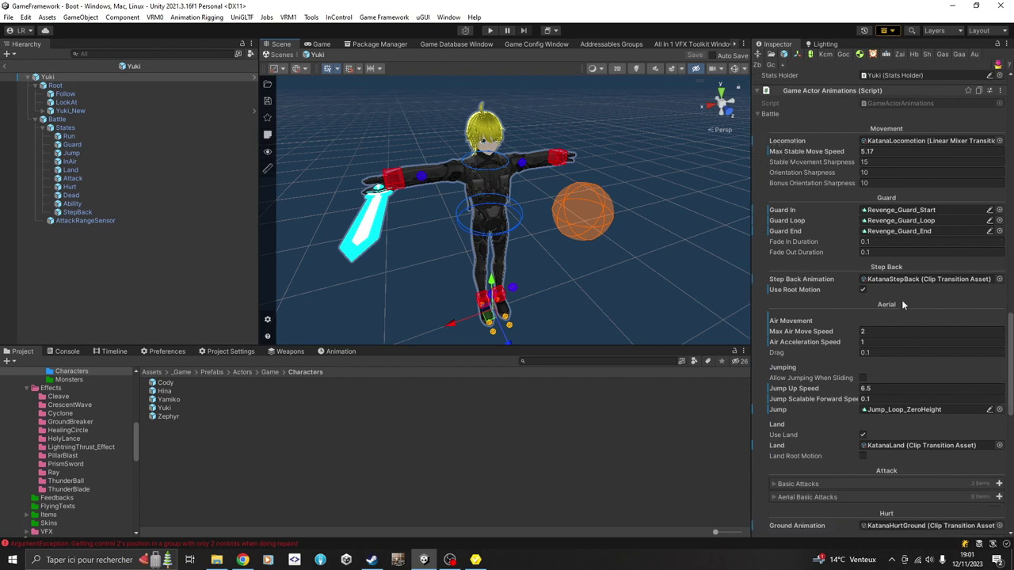
scroll(819, 301, "down", 2)
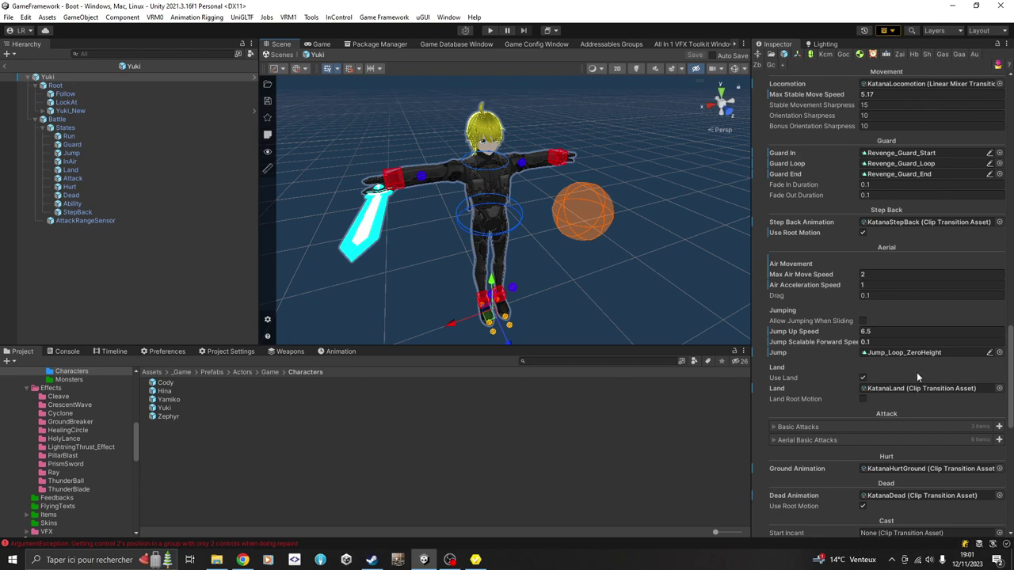
scroll(821, 275, "down", 3)
left_click(789, 341)
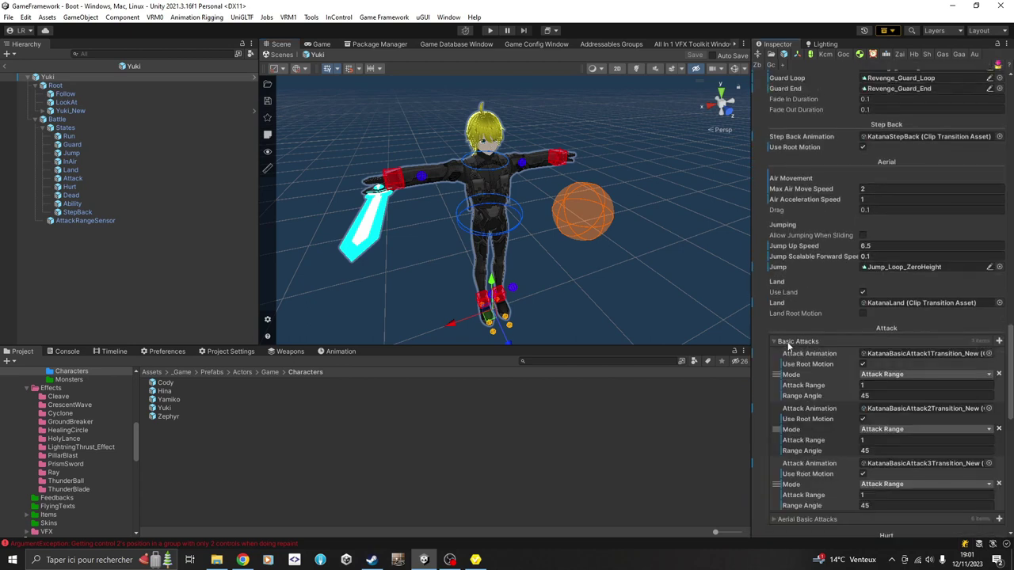
scroll(768, 258, "down", 2)
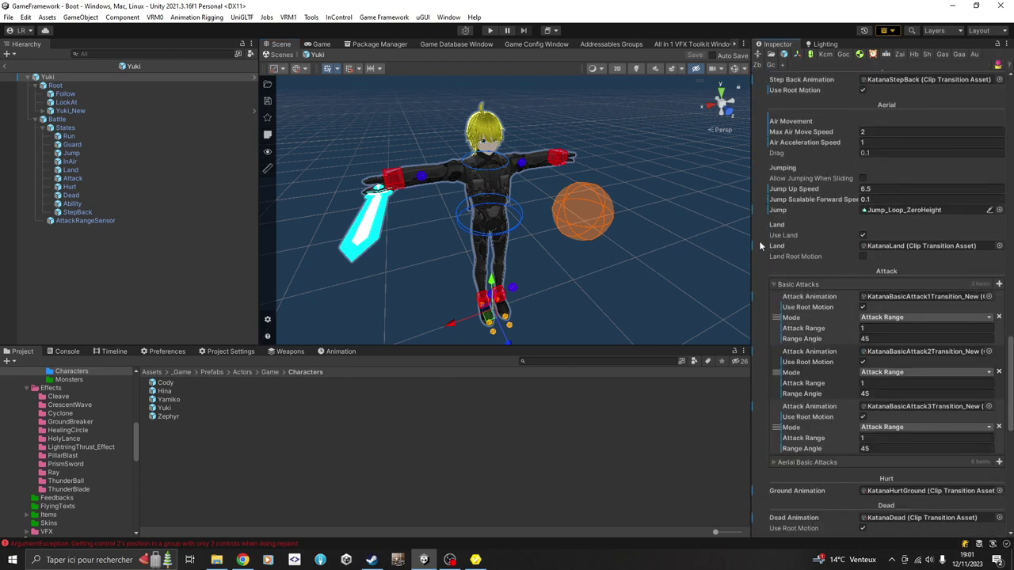
scroll(759, 241, "down", 1)
scroll(758, 237, "down", 1)
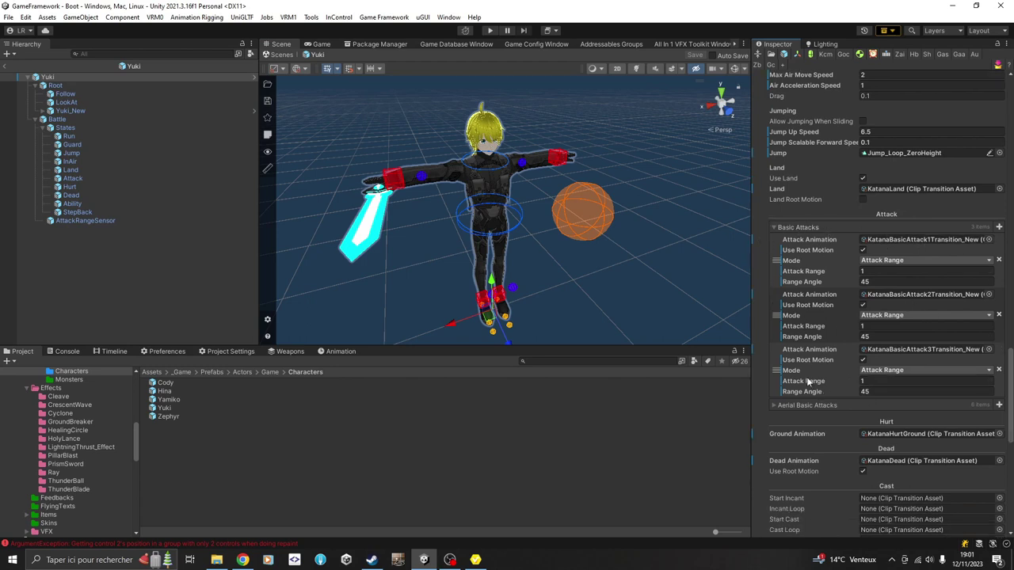
left_click(803, 227)
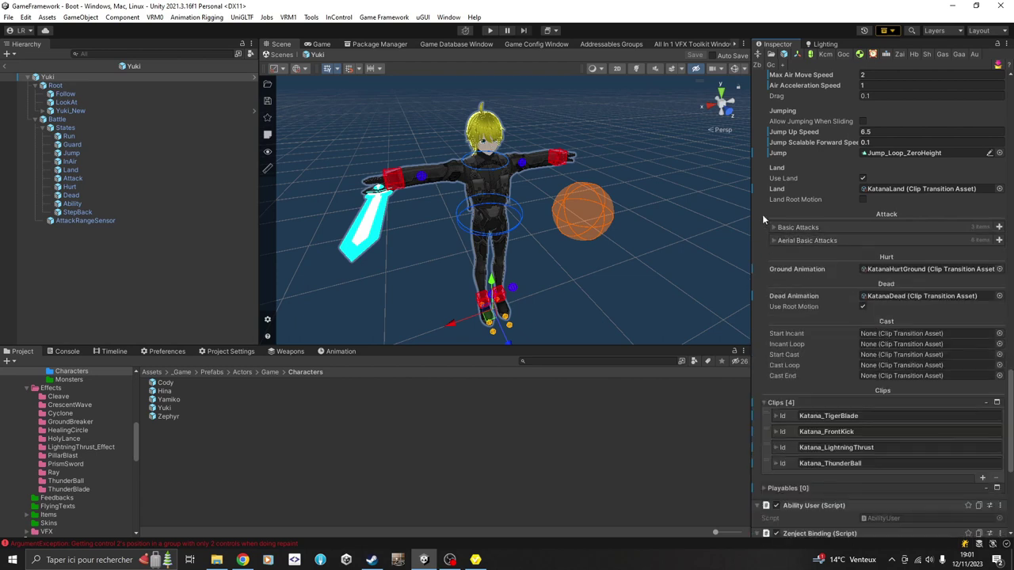
scroll(757, 206, "down", 5)
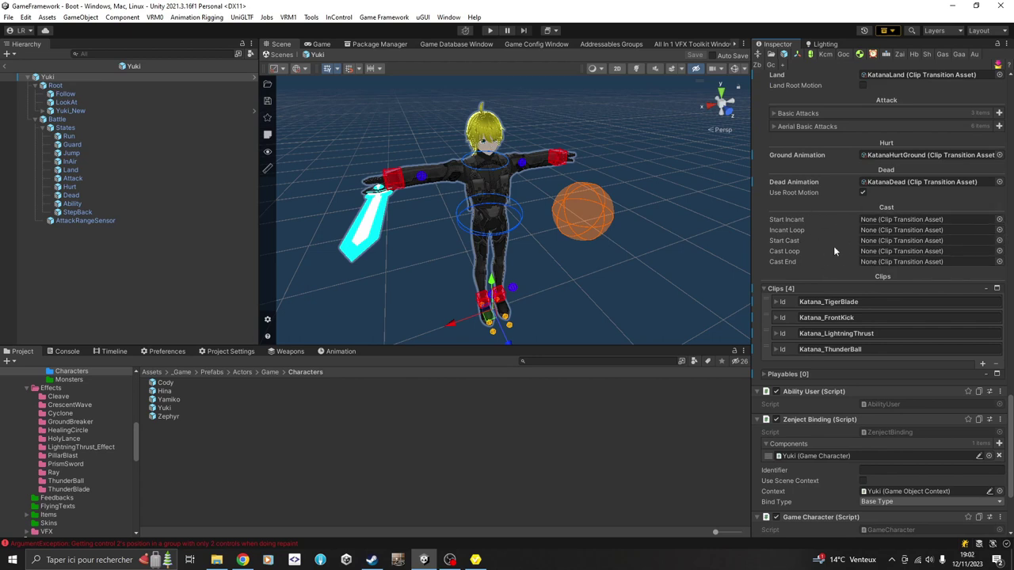
scroll(757, 167, "down", 1)
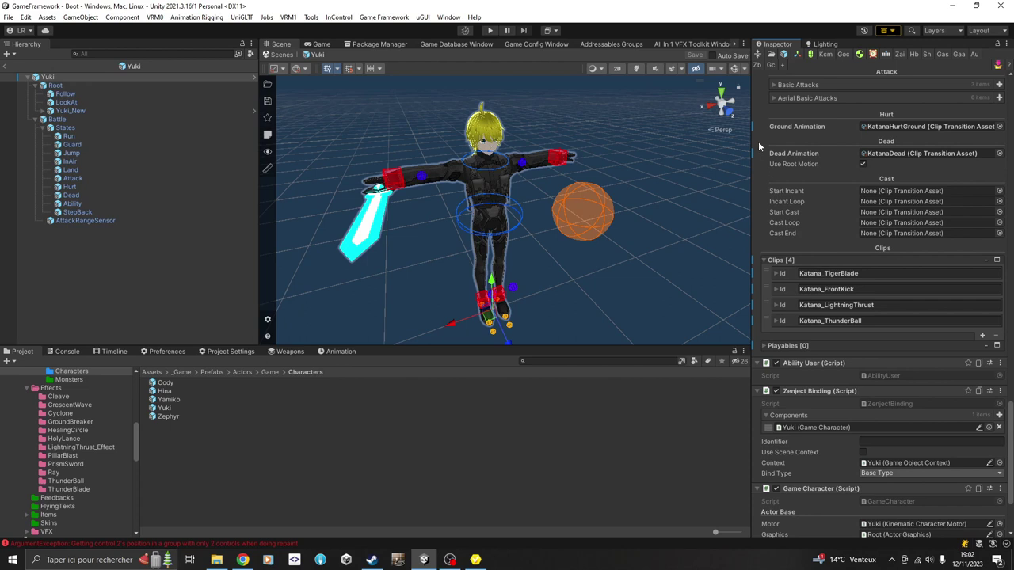
scroll(758, 141, "down", 1)
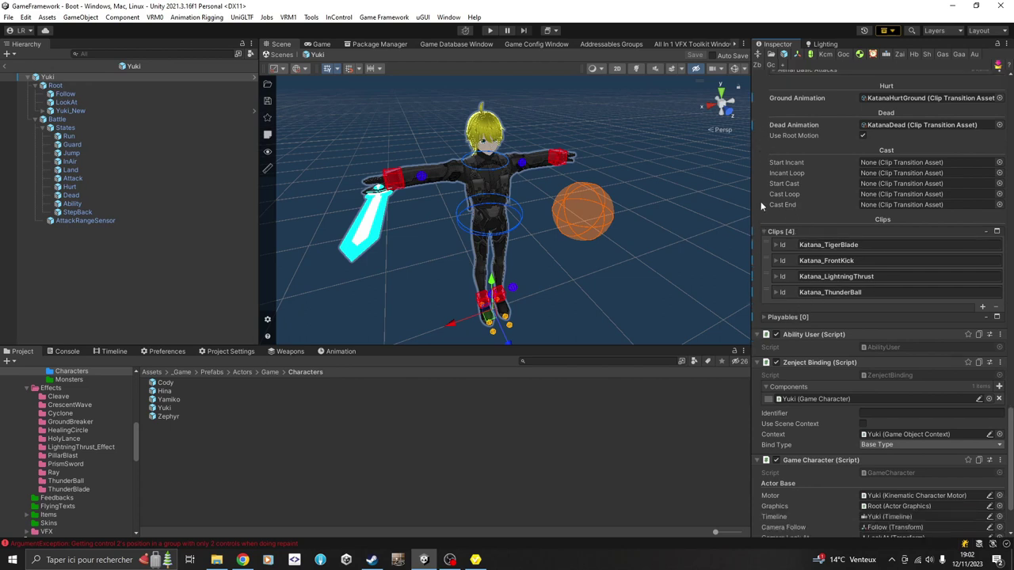
Open the Yuki_New prefab from the Skins folder in Prefab Mode
left_click(72, 111)
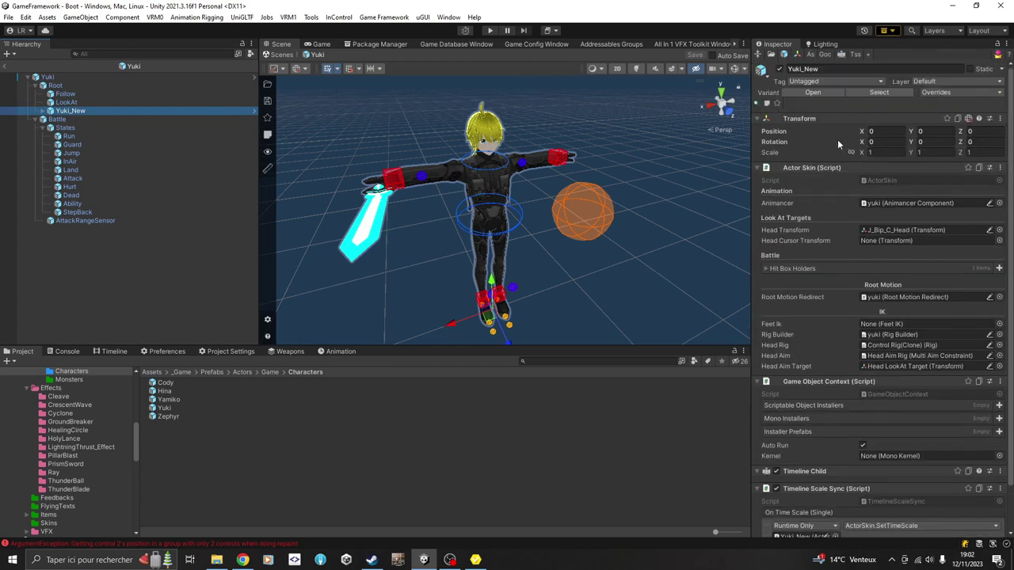
left_click(879, 93)
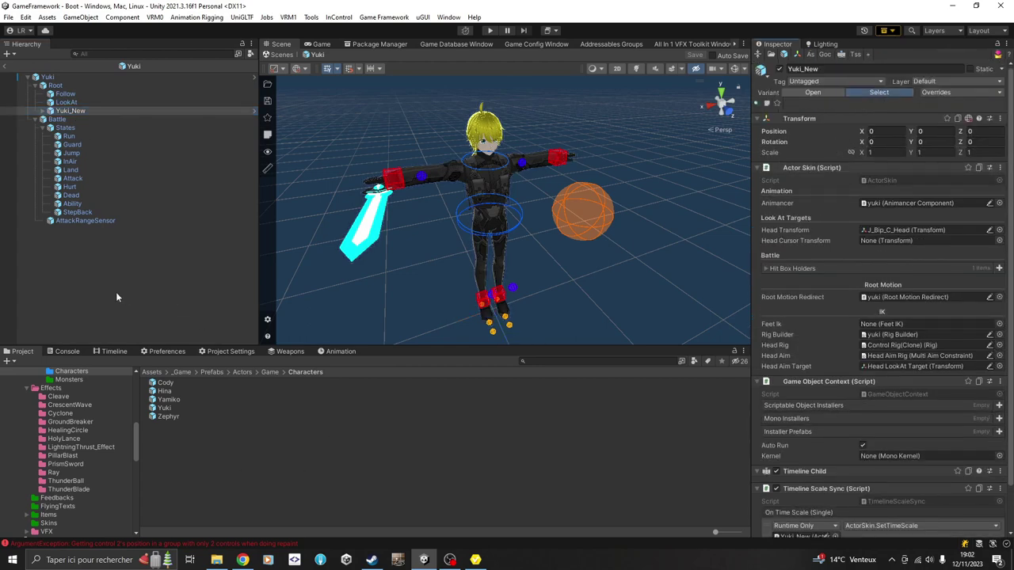
left_click(190, 507)
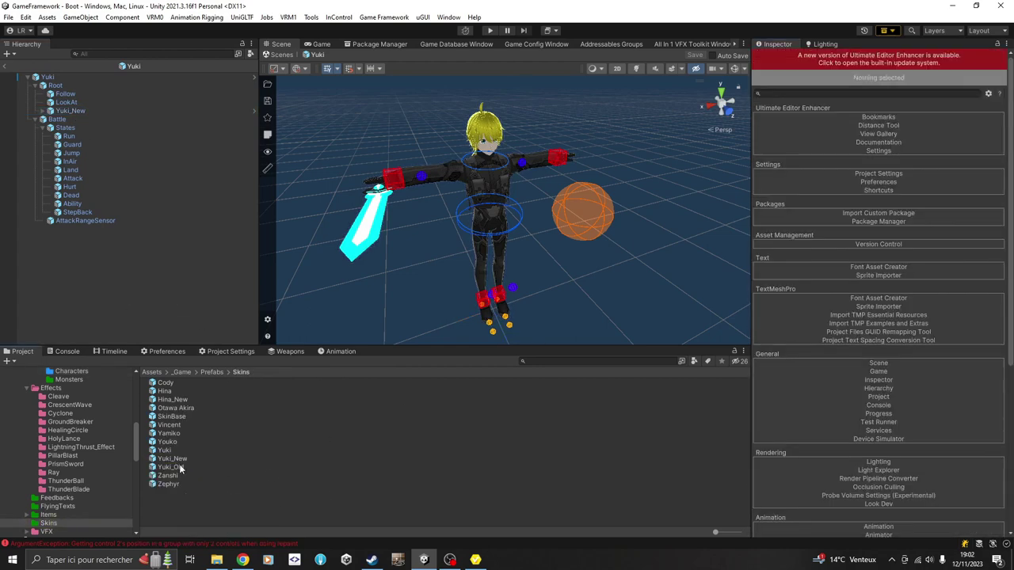
left_click(181, 459)
double_click(181, 459)
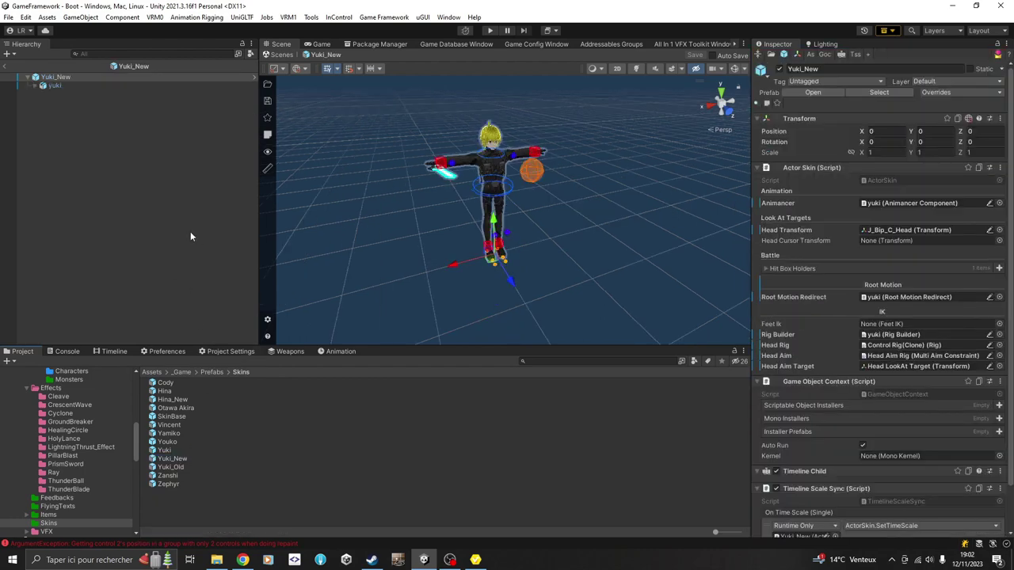
Expand the yuki model hierarchy to reveal the PlasmaSword in the right hand's WeaponSlot
scroll(563, 241, "up", 5)
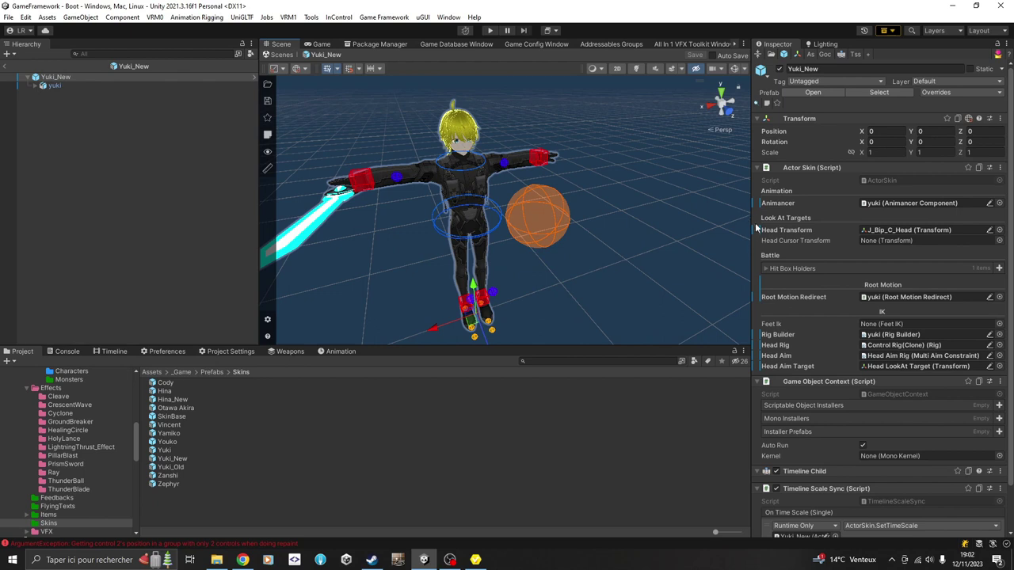
scroll(758, 192, "down", 2)
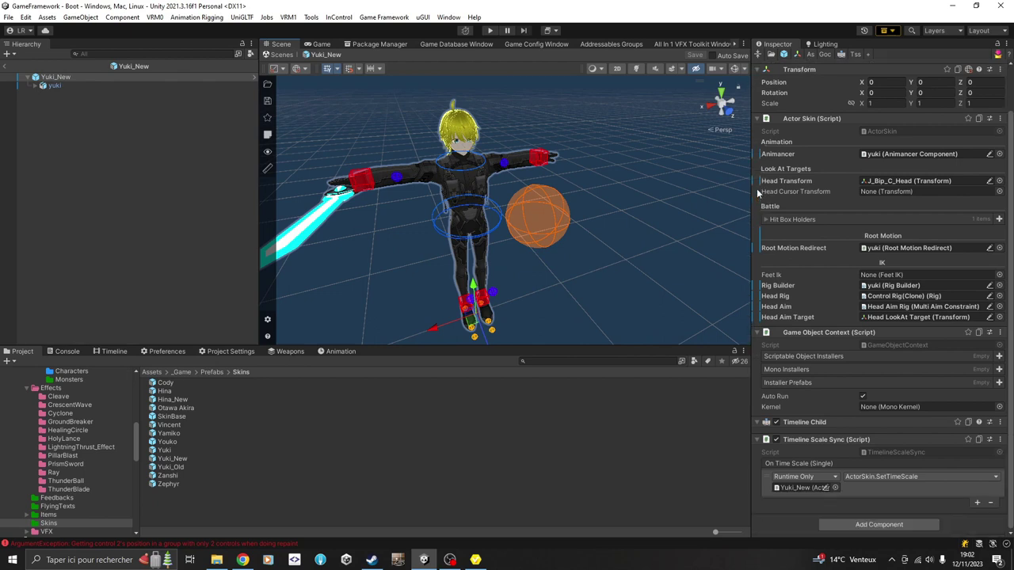
left_click(55, 77)
left_click(35, 86)
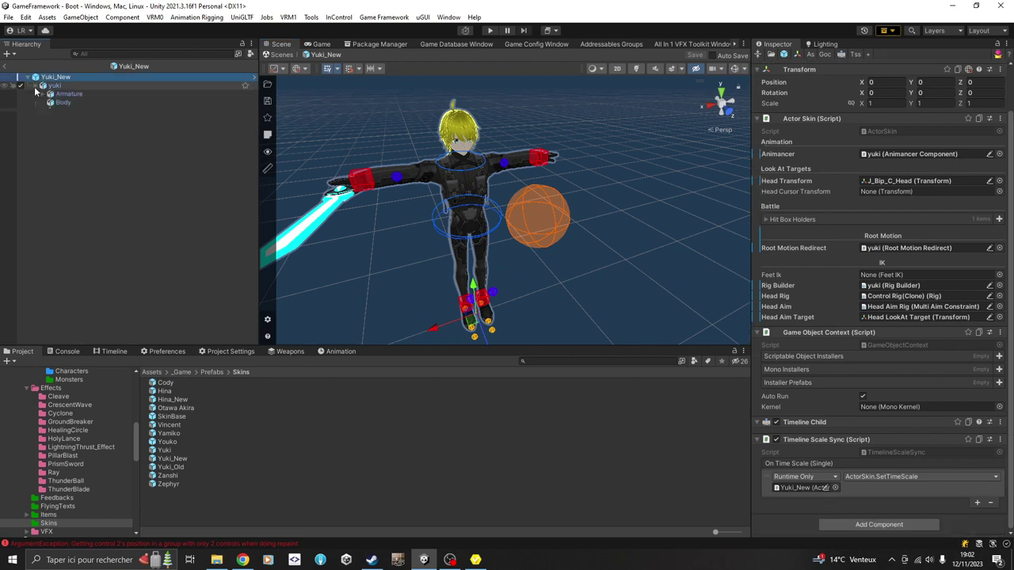
left_click(59, 86)
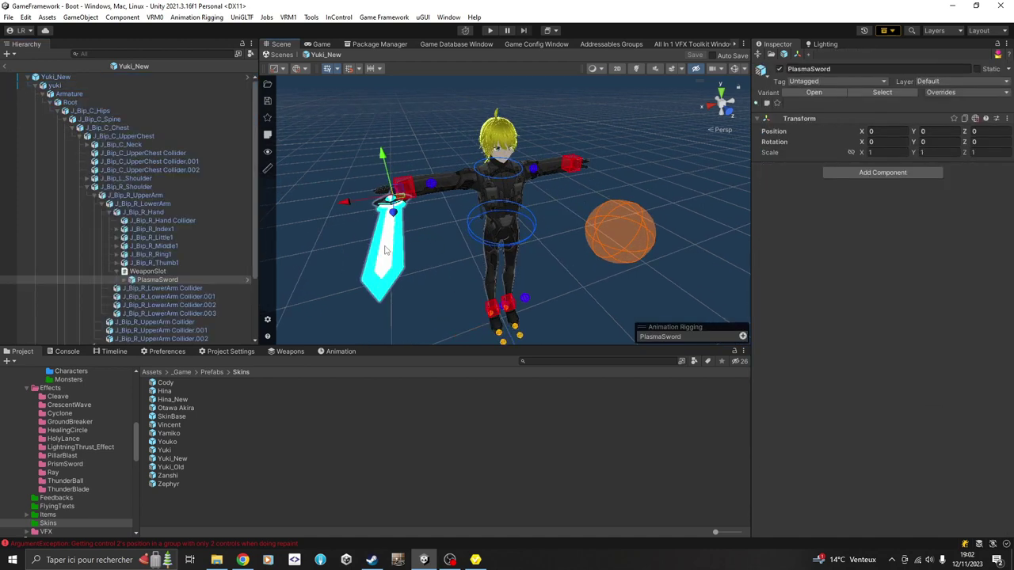
Inspect the PlasmaSword and the right-hand WeaponSlot's hit box holder settings
left_click(388, 250)
left_click(150, 271)
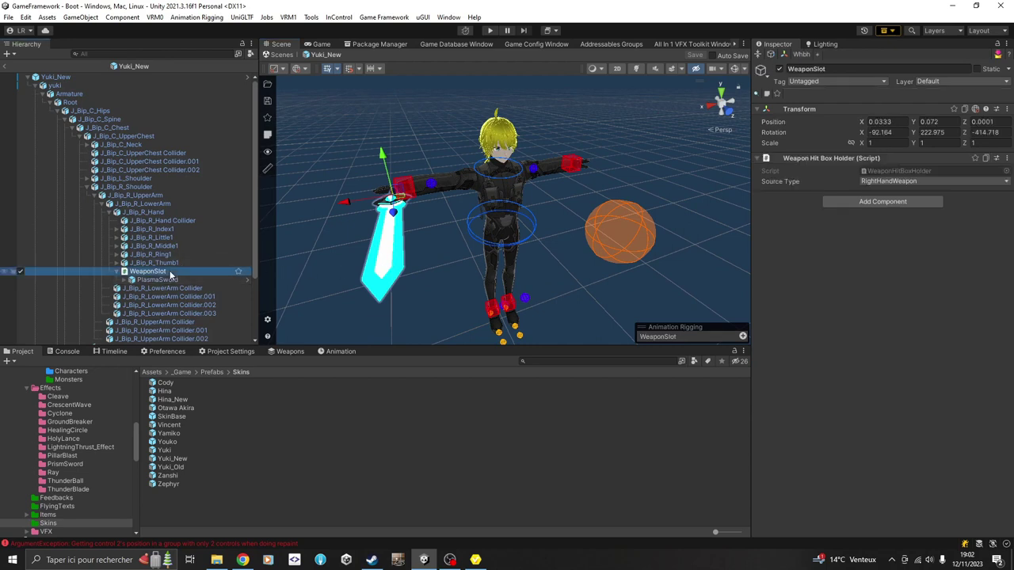
left_click(167, 282)
right_click_drag(349, 237, 523, 291)
left_click(158, 273)
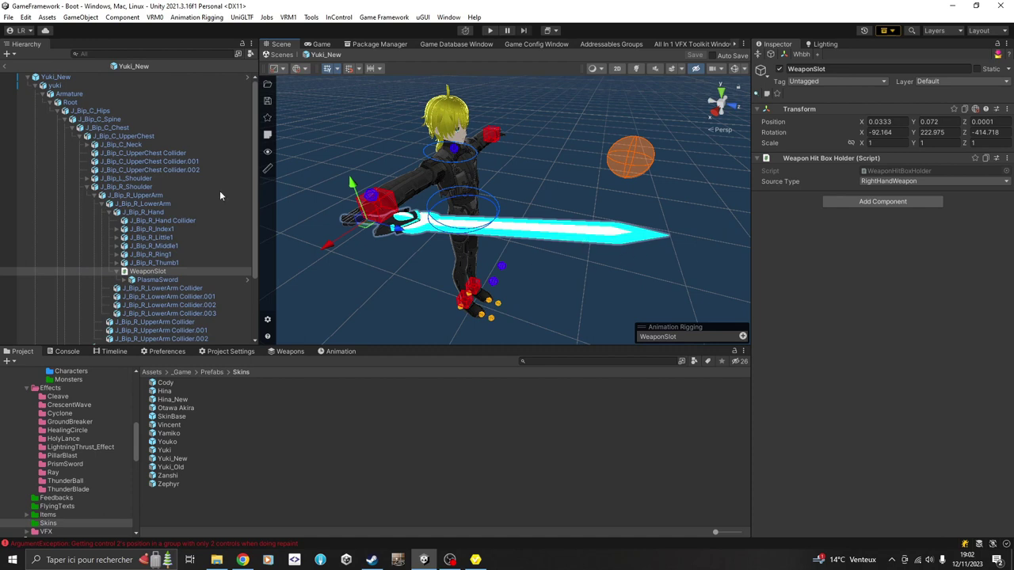
left_click(165, 281)
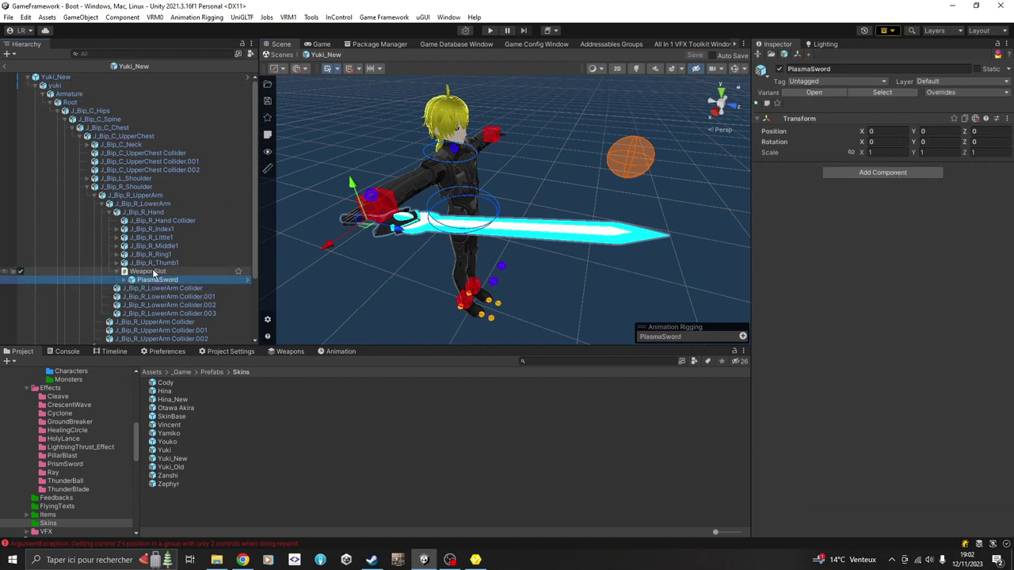
left_click(155, 271)
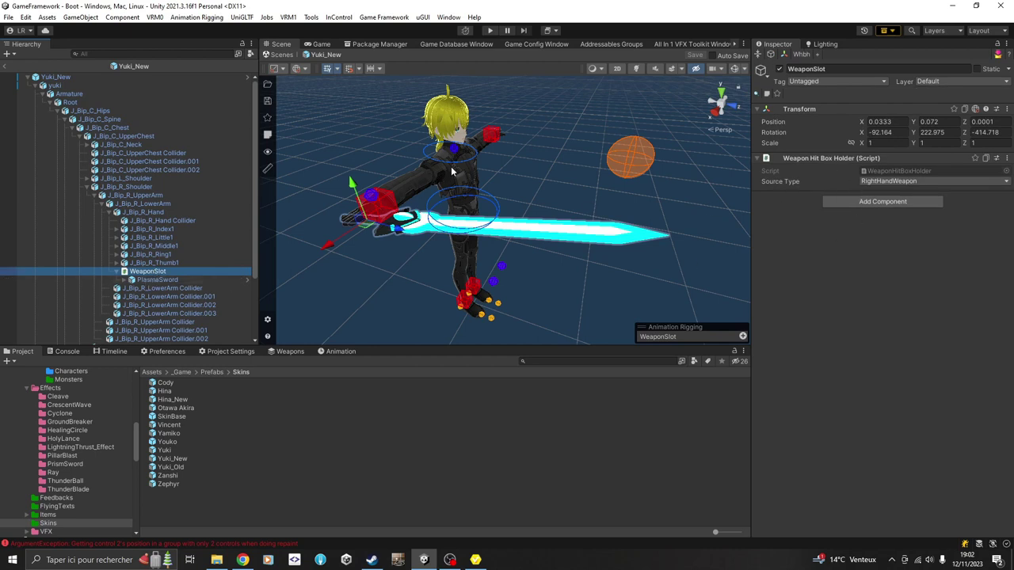
Expand Yuki_New's Hit Box Holders, confirm the WeaponSlot entry, and toggle gizmos to see its bounds
left_click(57, 76)
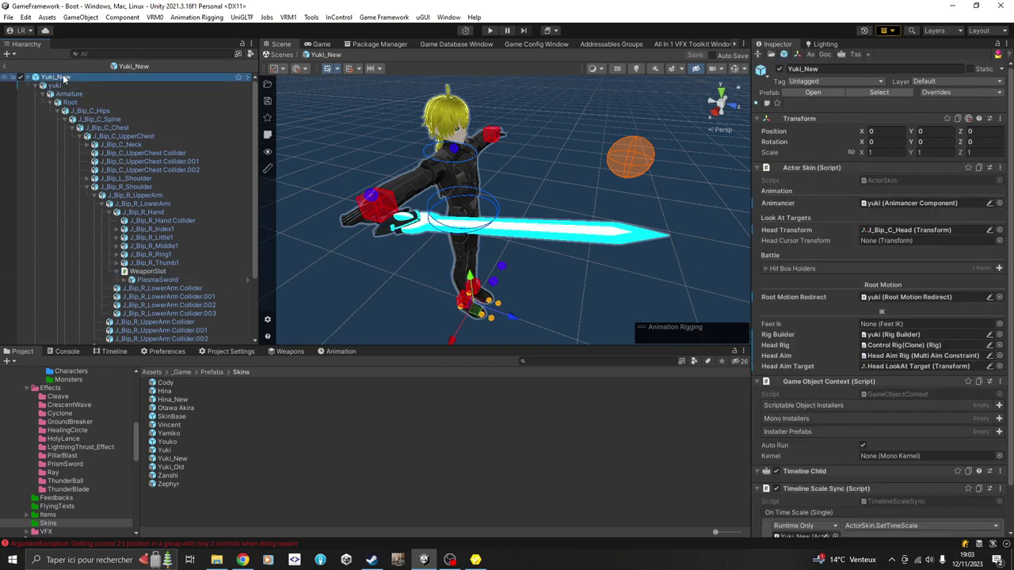
left_click(787, 267)
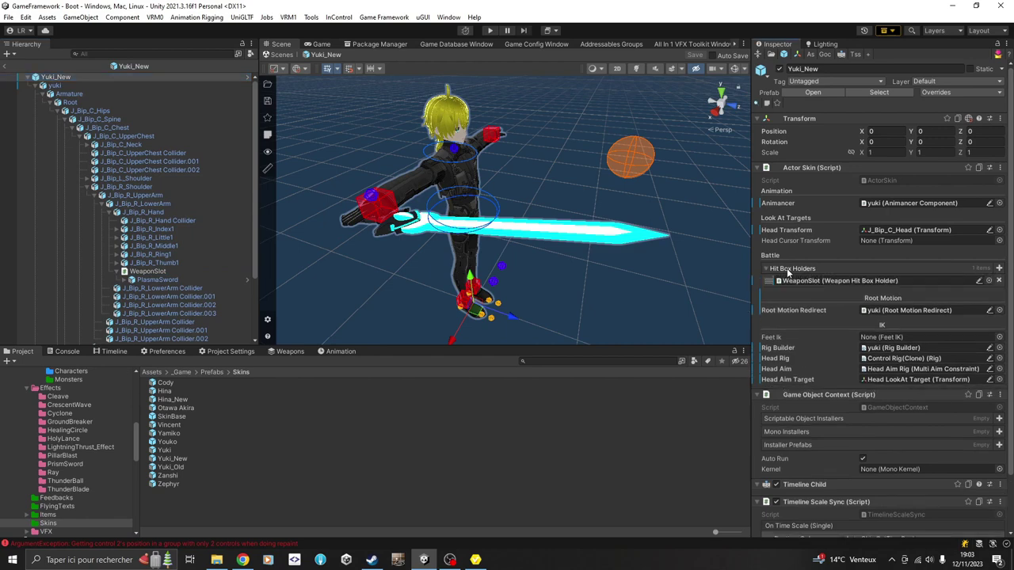
scroll(756, 184, "down", 3)
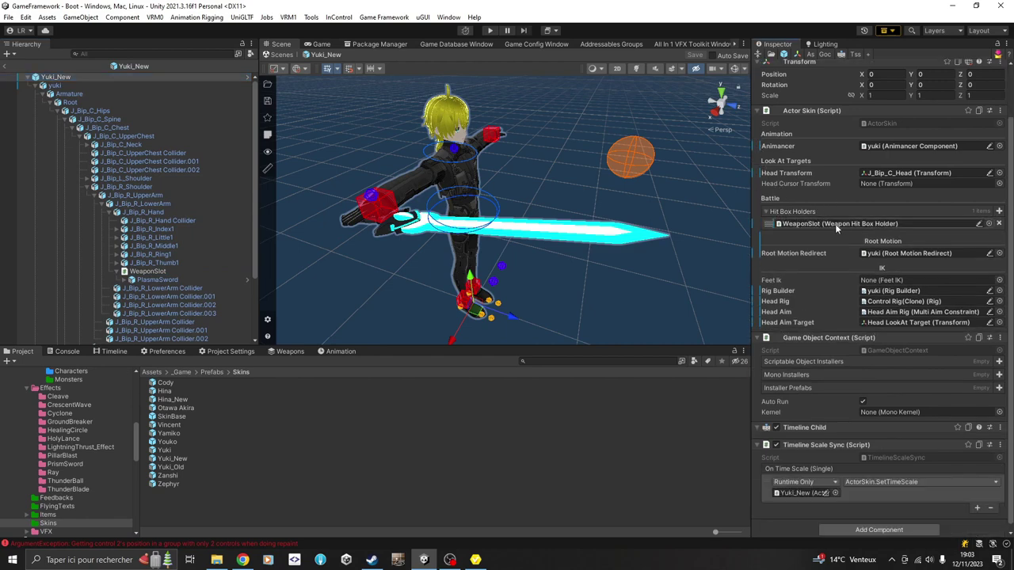
left_click(837, 225)
left_click(172, 273)
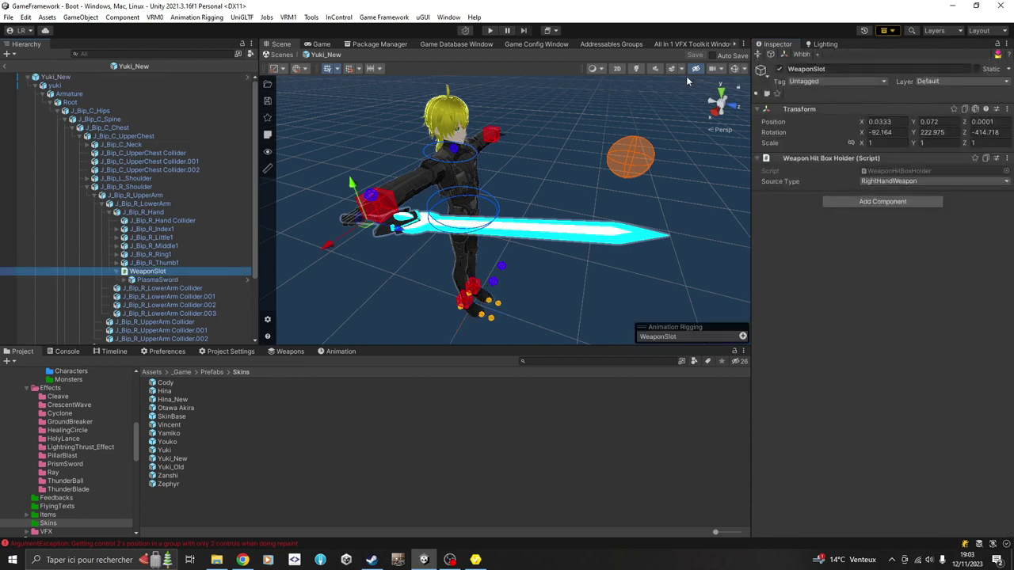
left_click(734, 68)
scroll(531, 283, "down", 3)
scroll(556, 252, "up", 4)
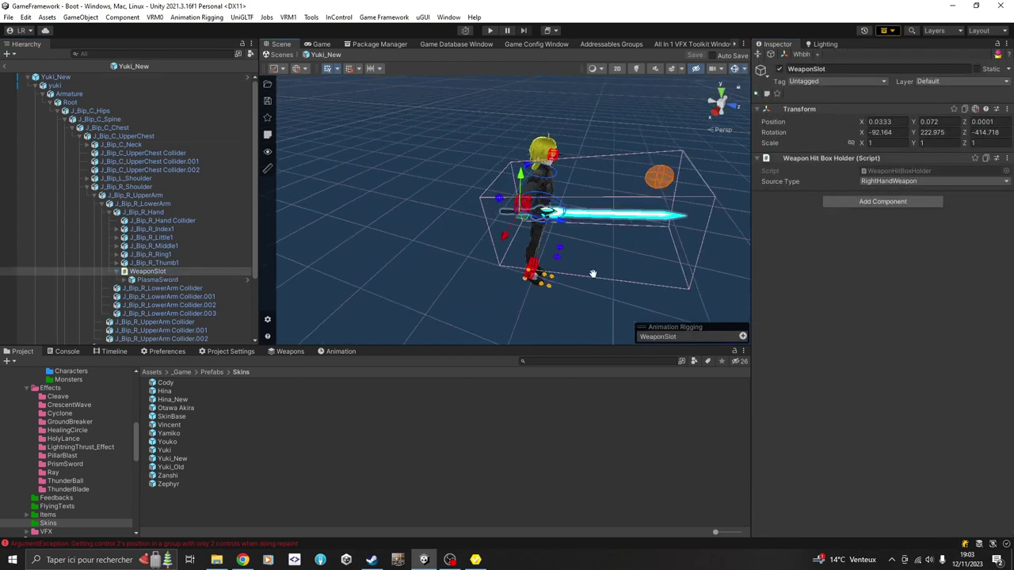
scroll(657, 201, "down", 4)
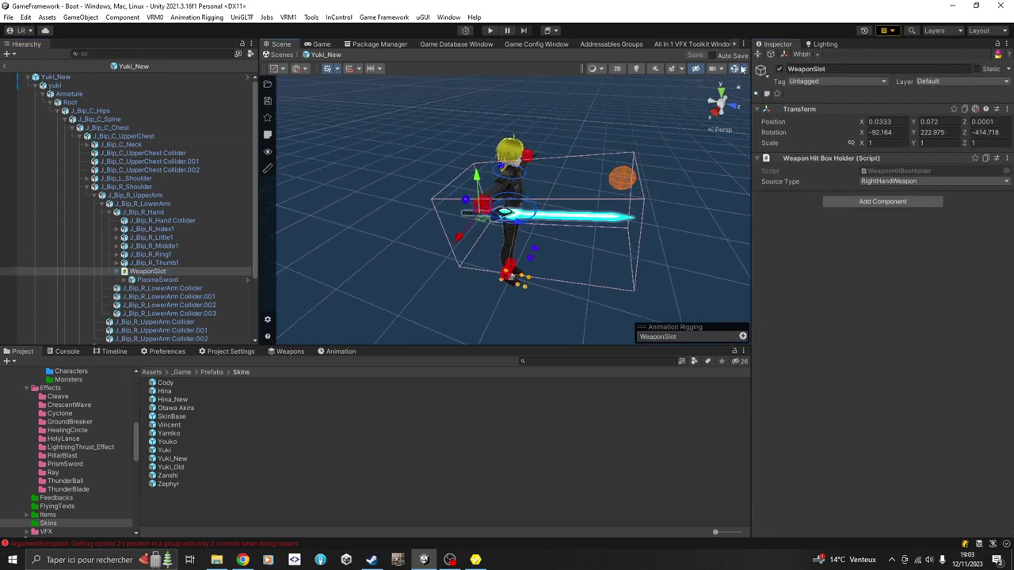
left_click(734, 68)
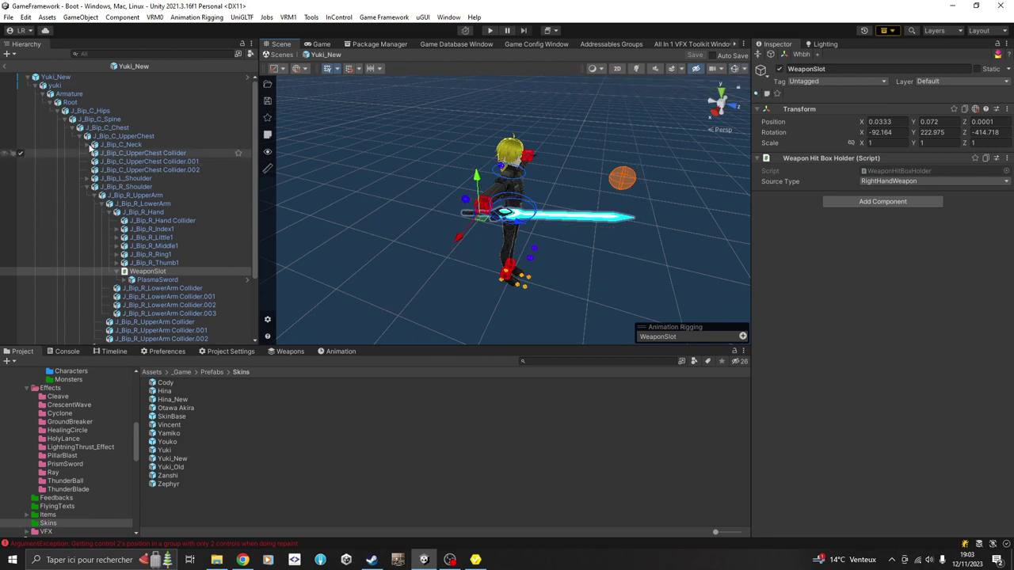
Reselect the Yuki_New root and return the Project window to the Prefabs folder
left_click(55, 77)
scroll(778, 255, "down", 3)
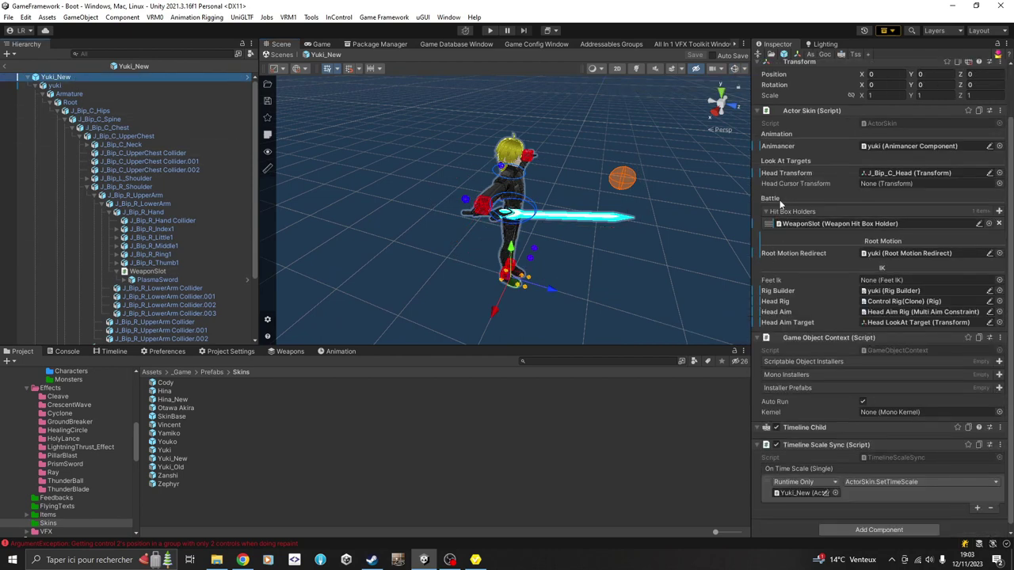
scroll(758, 162, "down", 1)
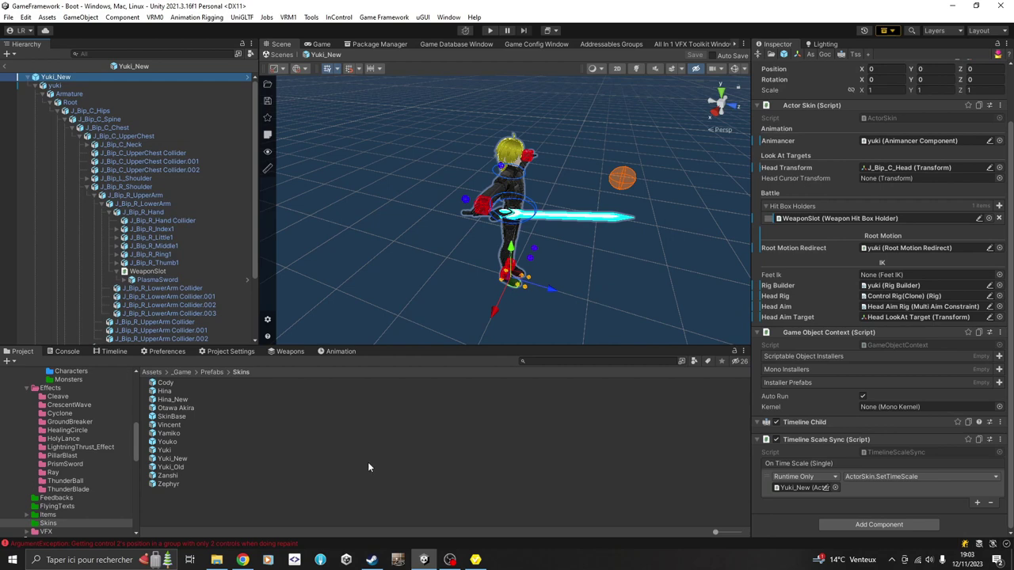
left_click(211, 373)
left_click(201, 488)
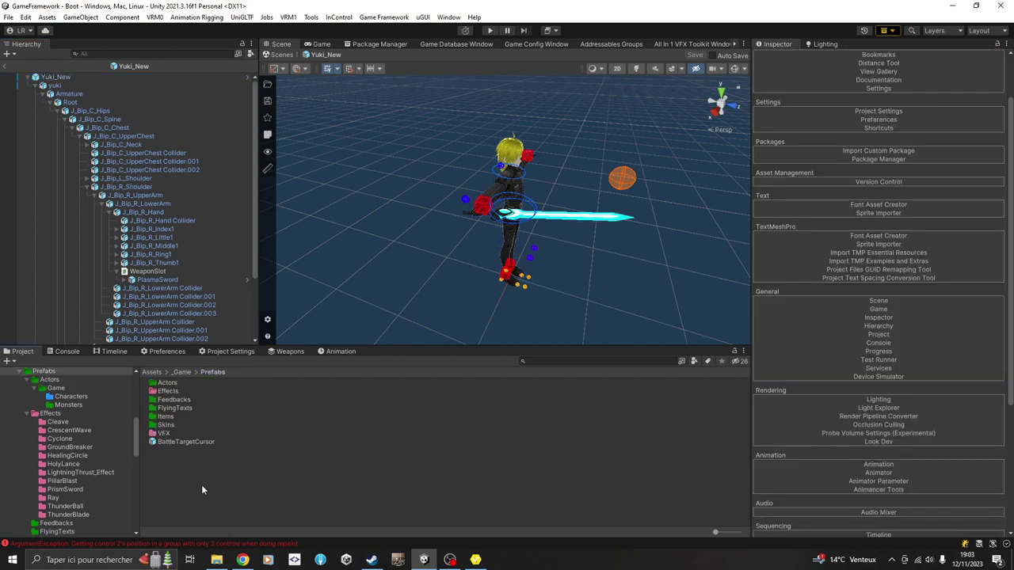
Open the Cyclone prefab from Effects > Cyclone for editing
double_click(176, 391)
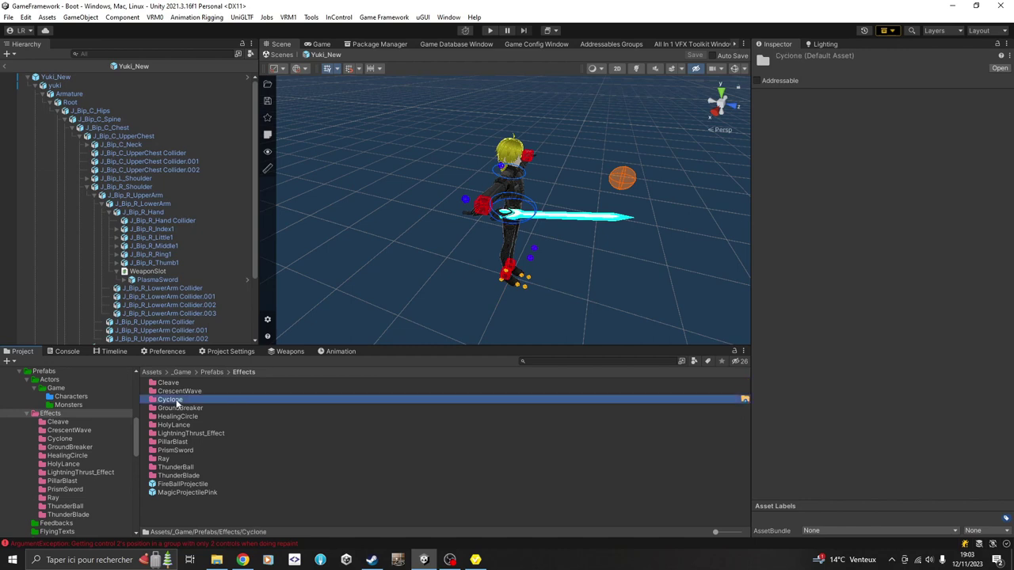
double_click(177, 399)
double_click(170, 392)
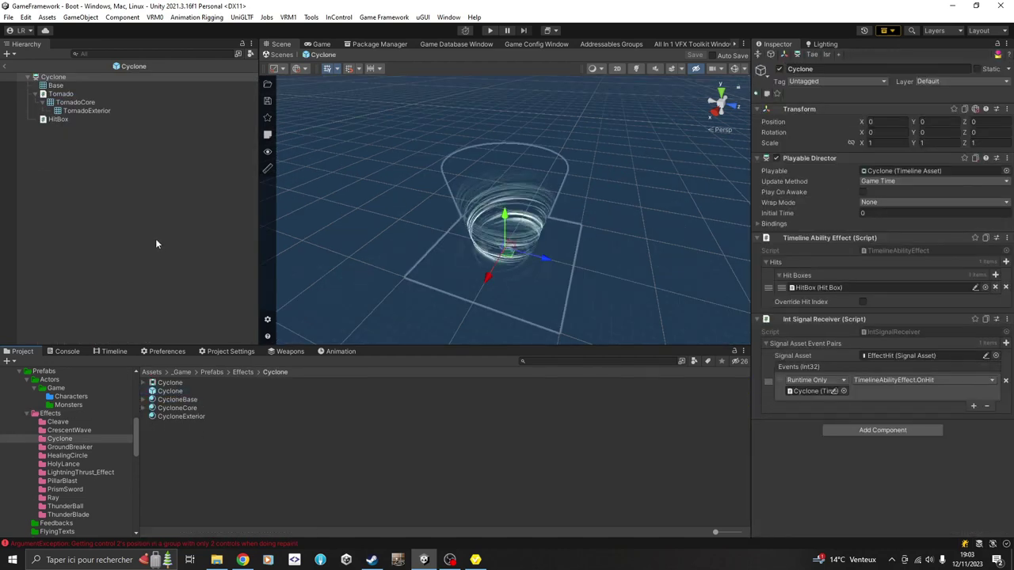
Show Cyclone's timeline tracks zoomed in, then inspect HitBox's radius-5 sphere overlap sensor
left_click(114, 350)
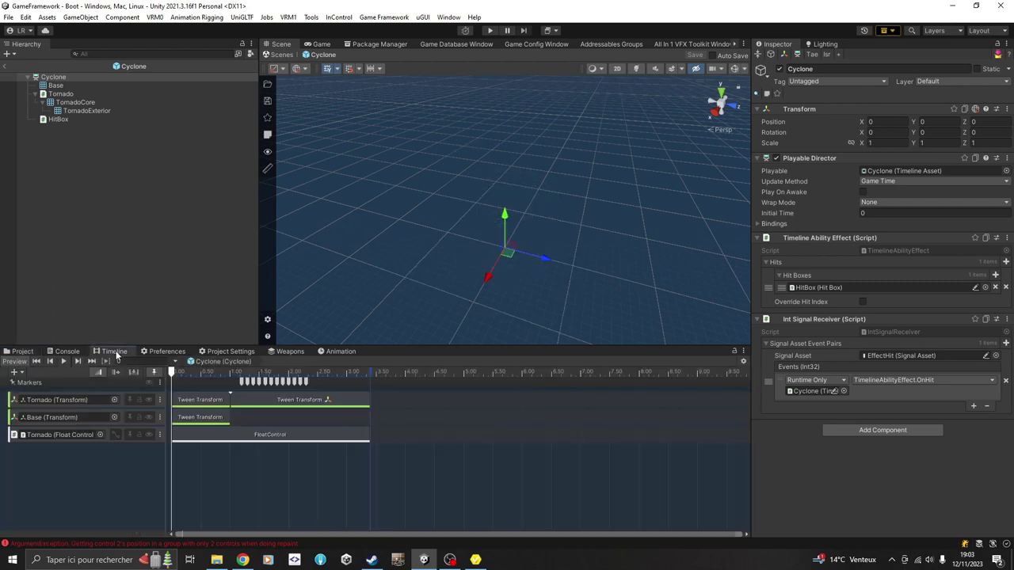
scroll(432, 448, "up", 5)
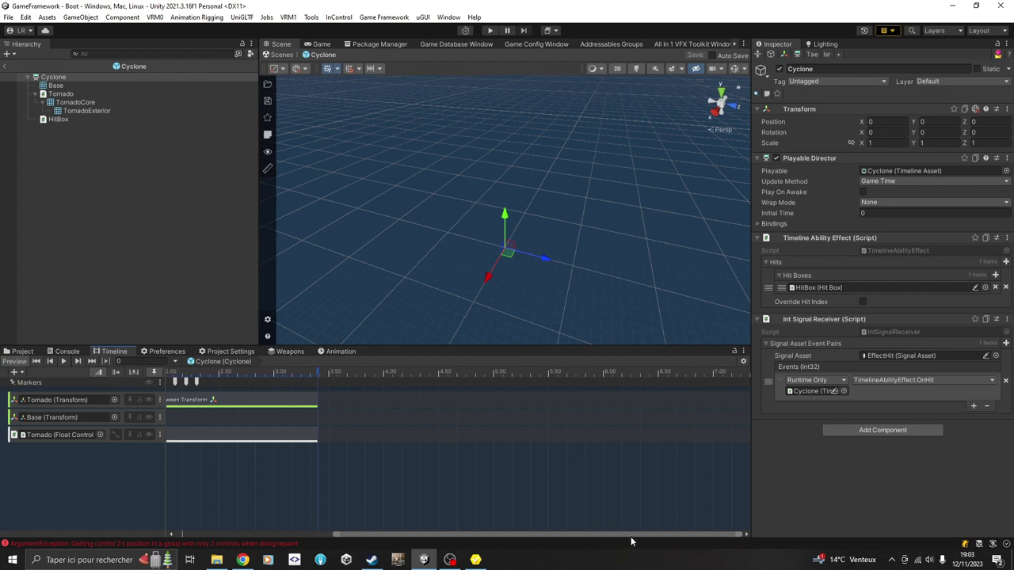
scroll(347, 479, "up", 5)
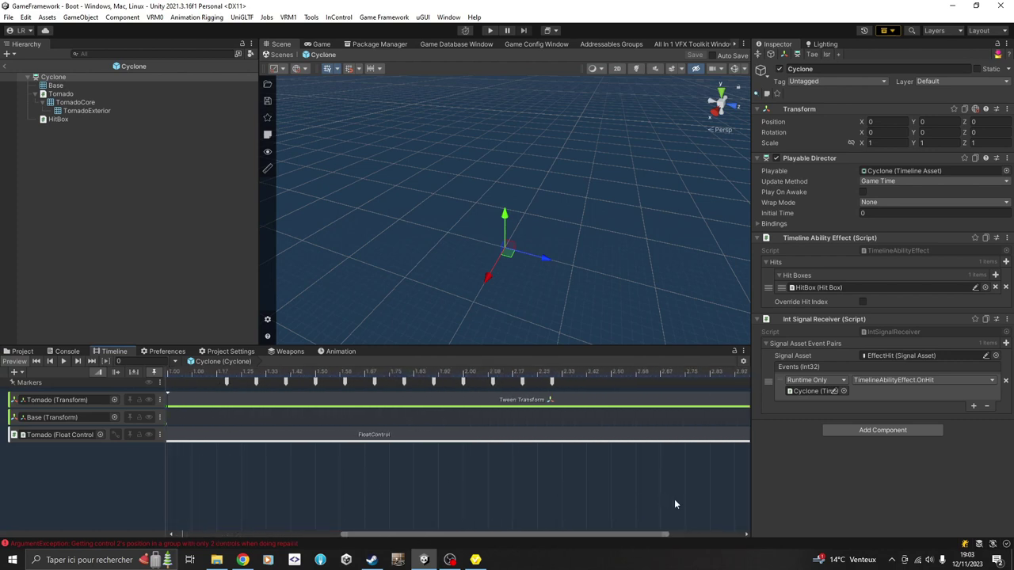
left_click_drag(655, 535, 487, 534)
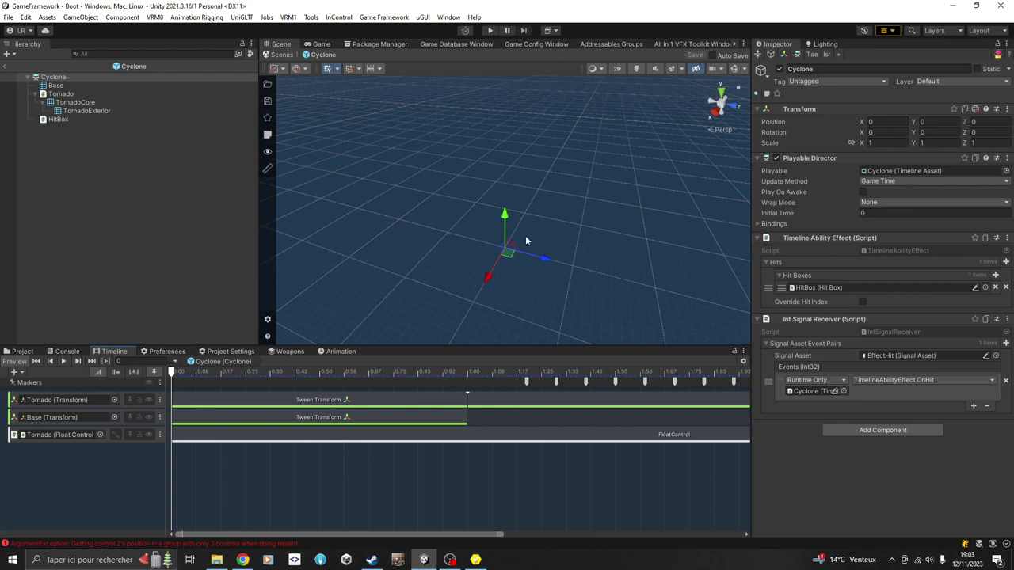
left_click(53, 121)
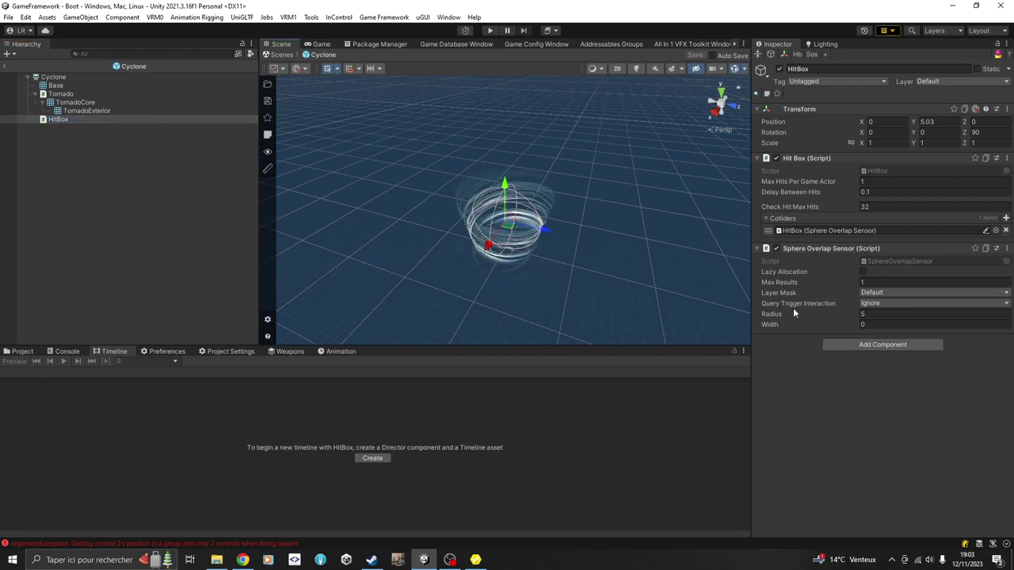
Select the Cyclone root and scrub its timeline to preview the tornado at 0.8, 2.4 and 3.3 seconds
left_click(65, 77)
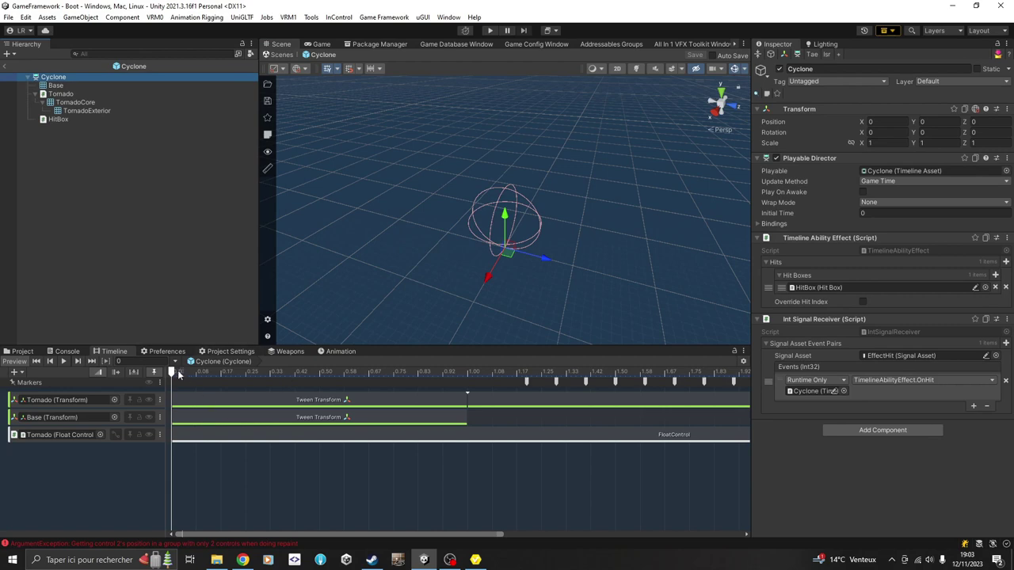
left_click_drag(178, 370, 516, 371)
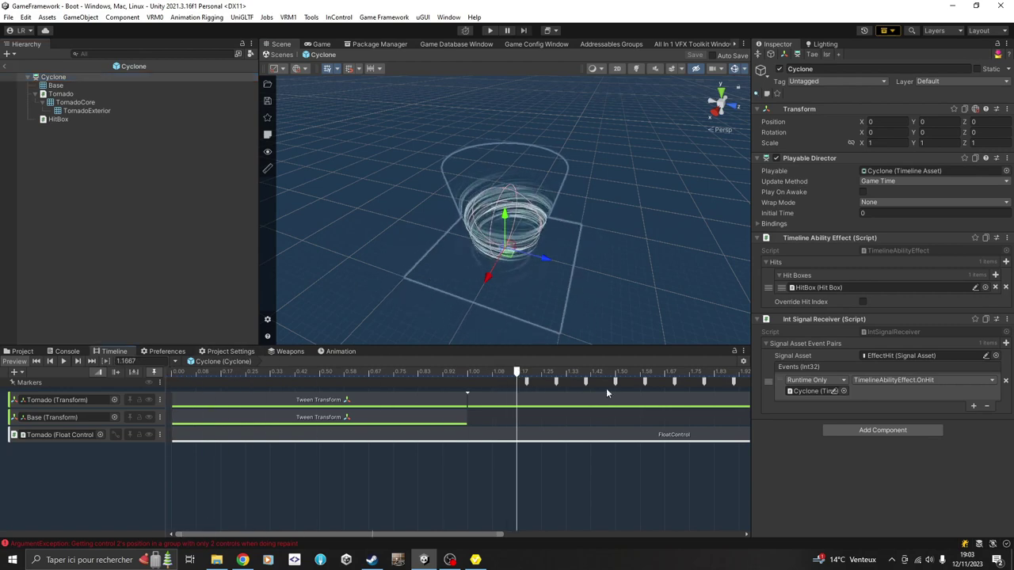
left_click_drag(421, 534, 572, 532)
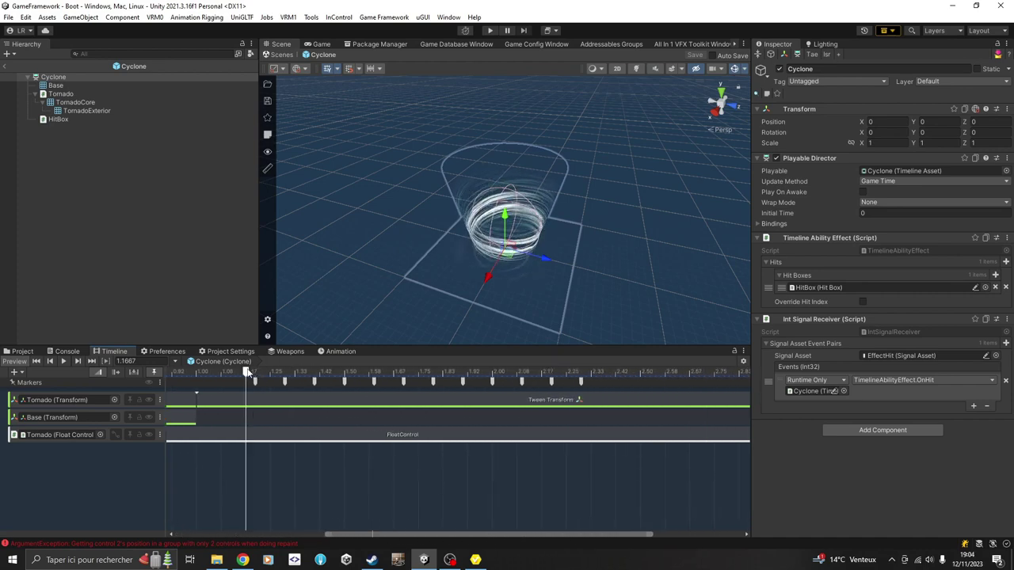
left_click_drag(248, 373, 611, 372)
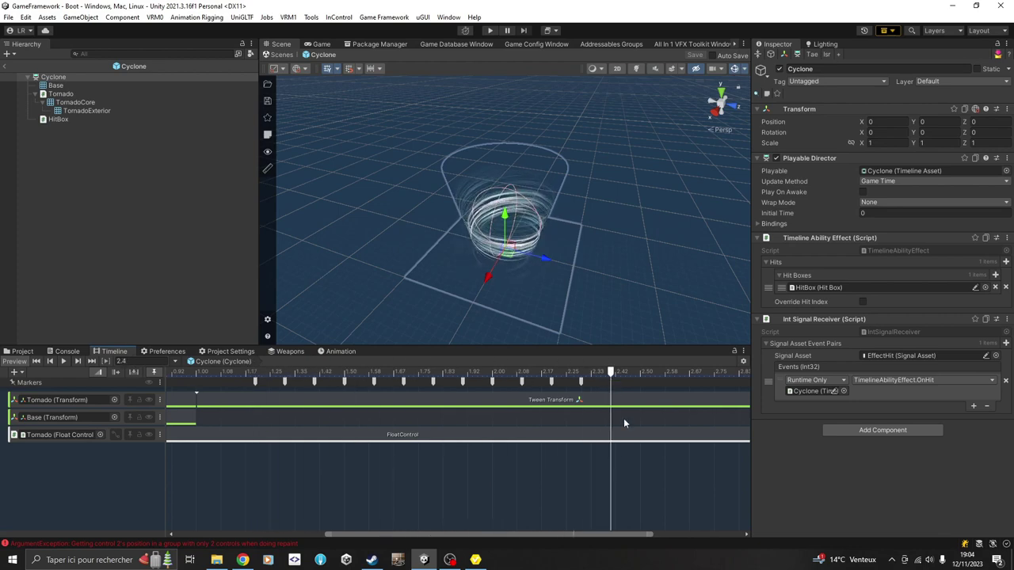
left_click_drag(577, 535, 671, 536)
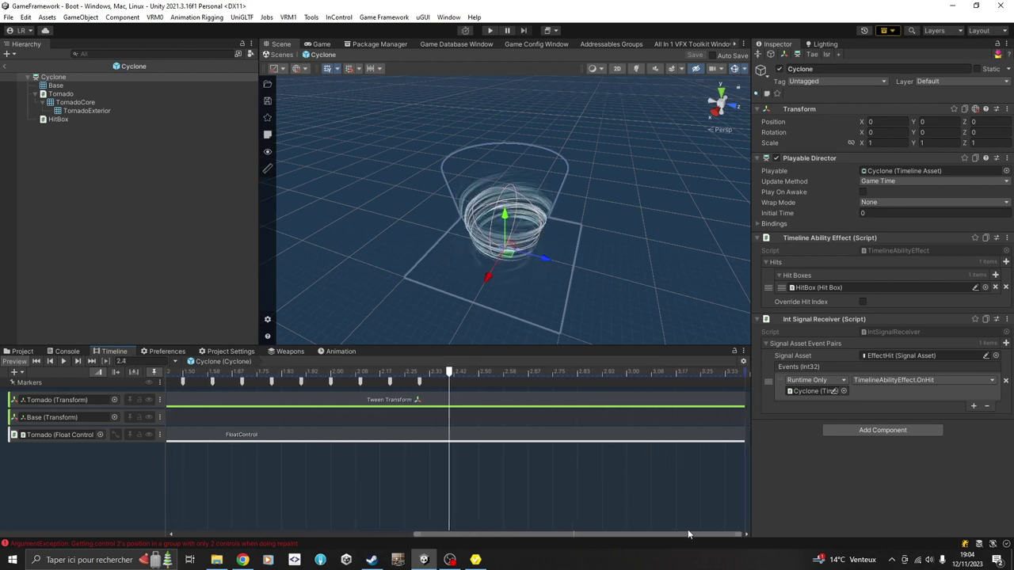
left_click_drag(453, 369, 360, 379)
Rewind the timeline to 0, set the Project window to Prefabs, and reopen the Game Database
left_click(36, 361)
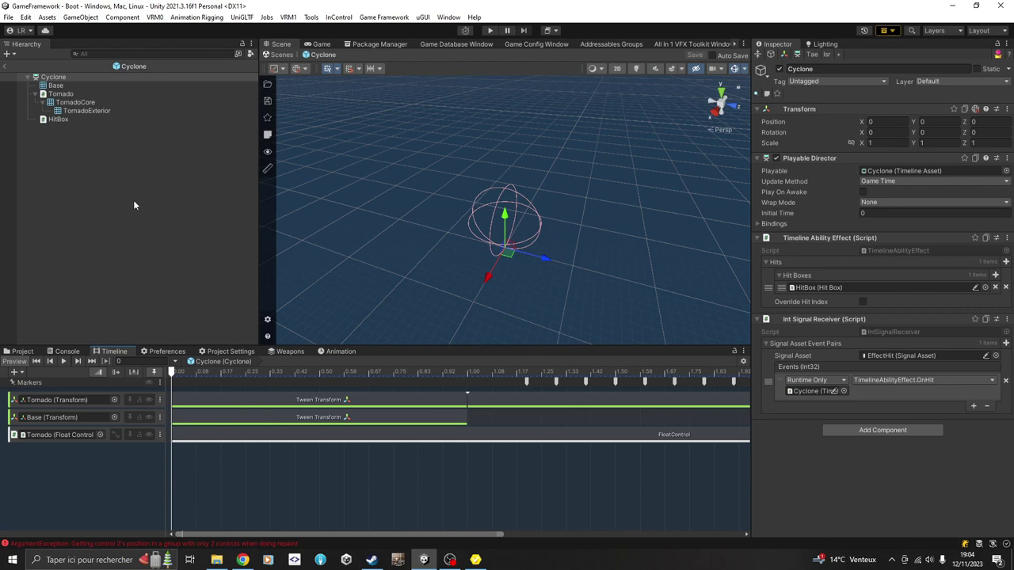
left_click(21, 350)
left_click(337, 484)
left_click(214, 371)
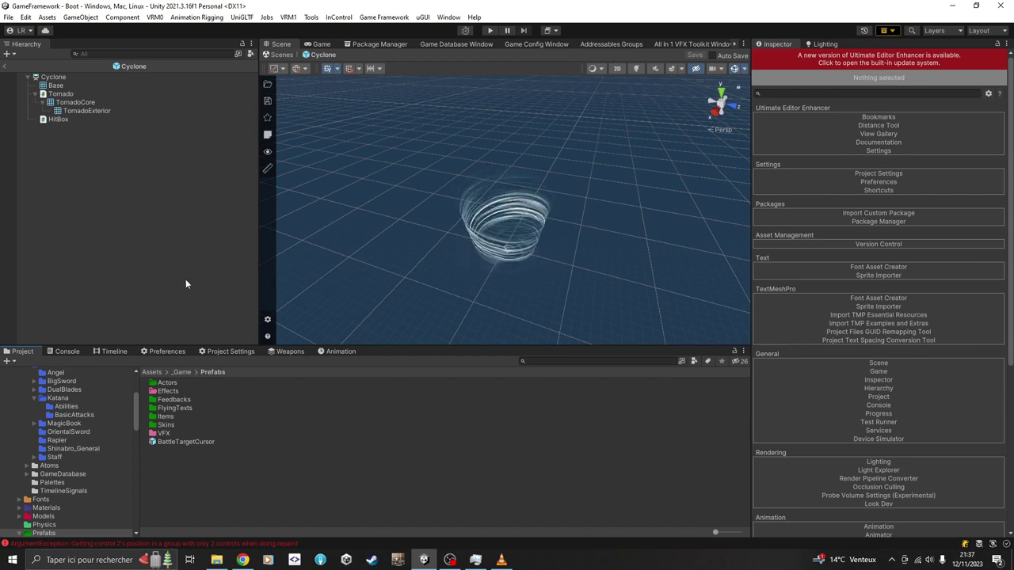
left_click(471, 44)
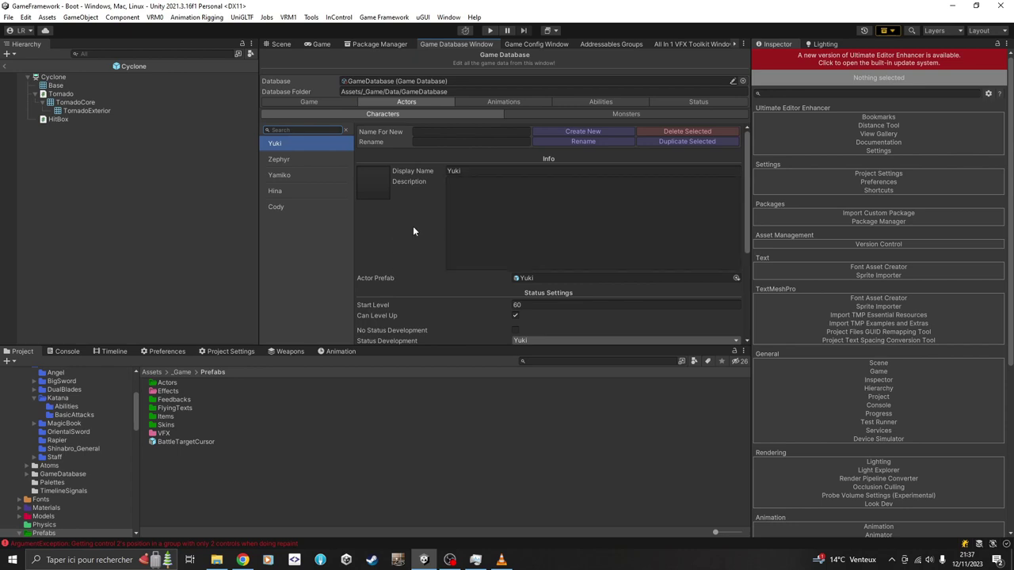
Open (Katana) Lightning Thrust under Abilities and scroll to its Katana_LightningThrust battle animation script
scroll(419, 223, "down", 3)
scroll(420, 216, "up", 3)
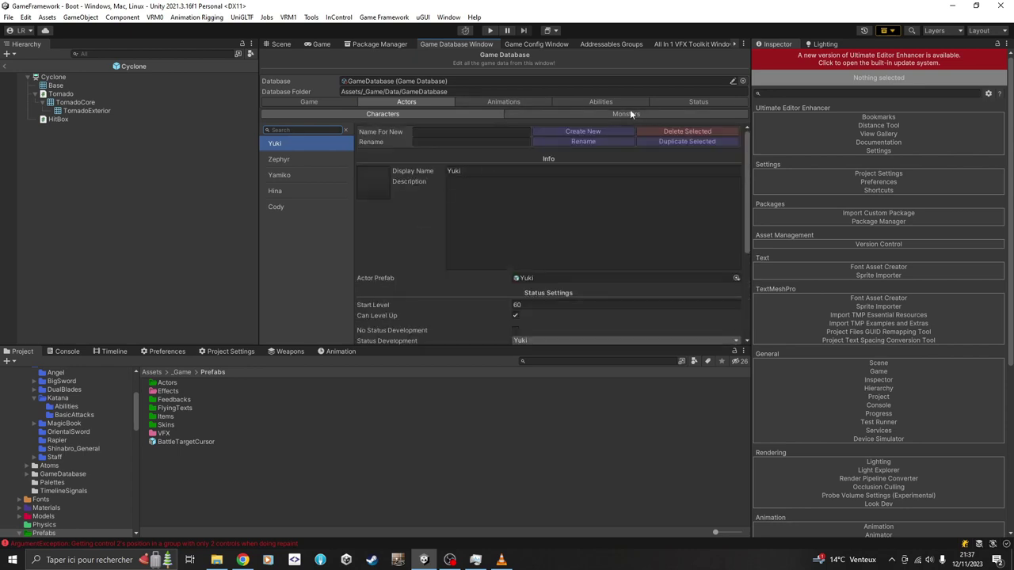
left_click(600, 102)
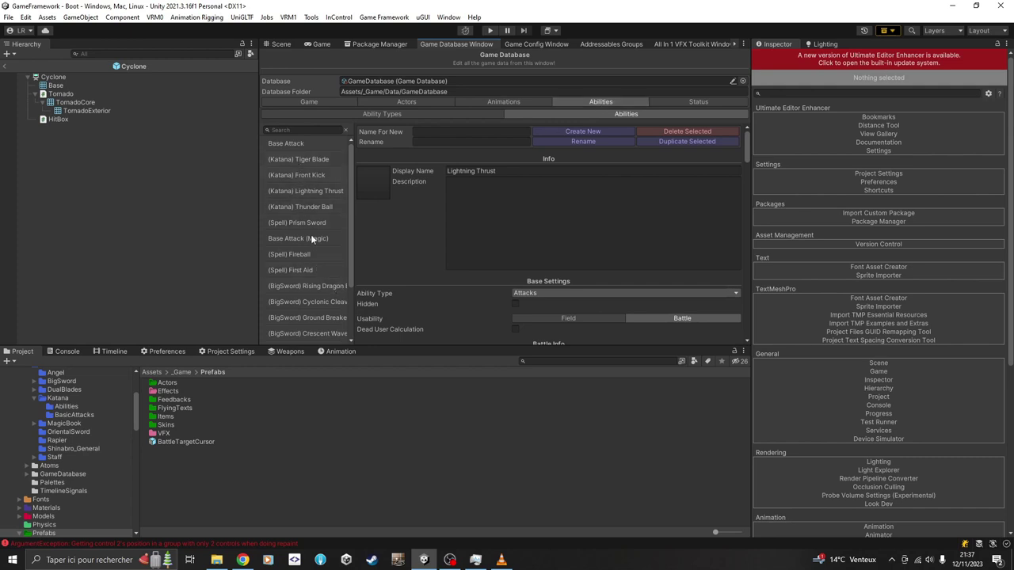
left_click(302, 192)
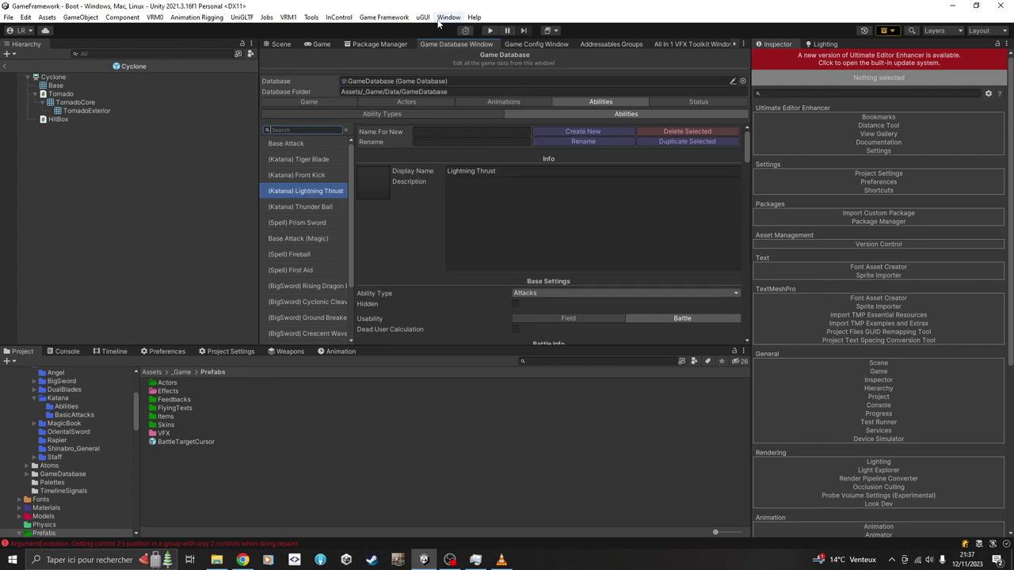
scroll(440, 216, "down", 2)
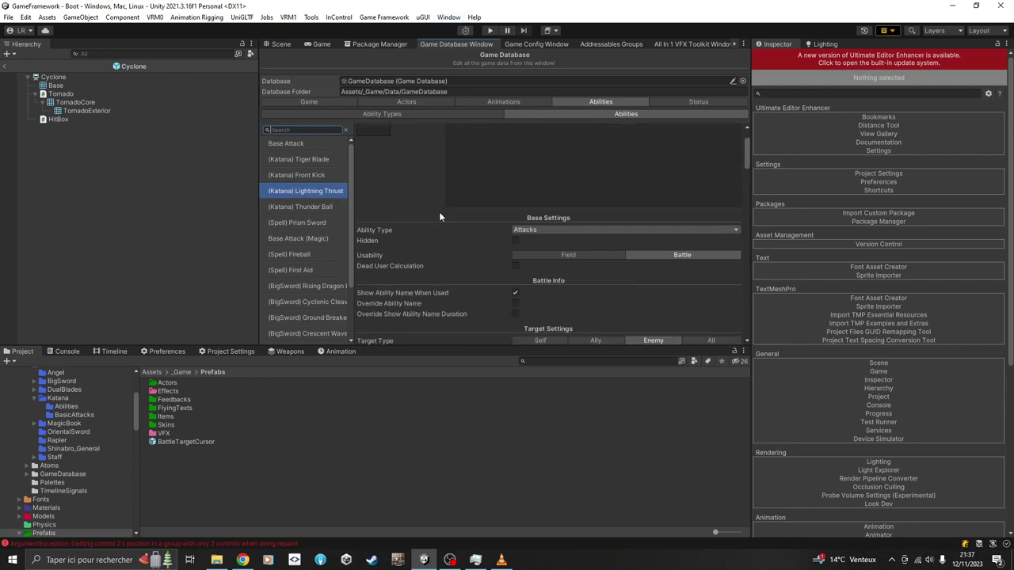
scroll(416, 182, "down", 2)
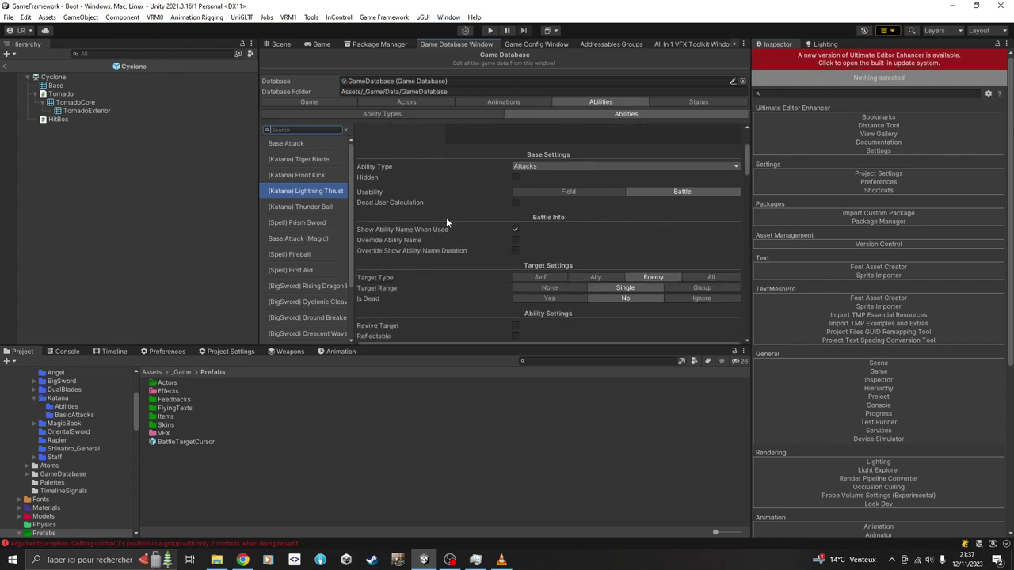
scroll(428, 184, "down", 5)
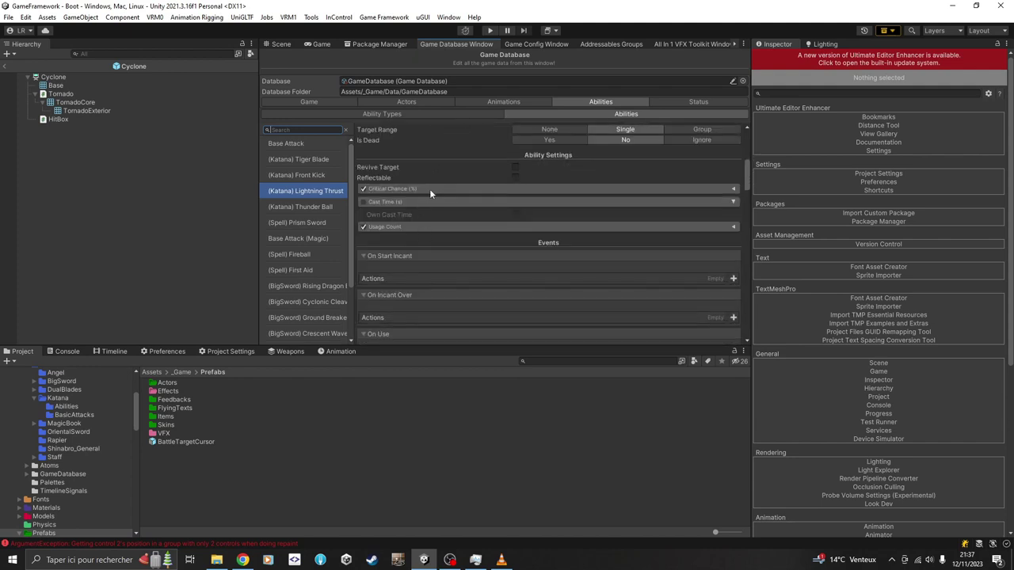
scroll(432, 184, "down", 10)
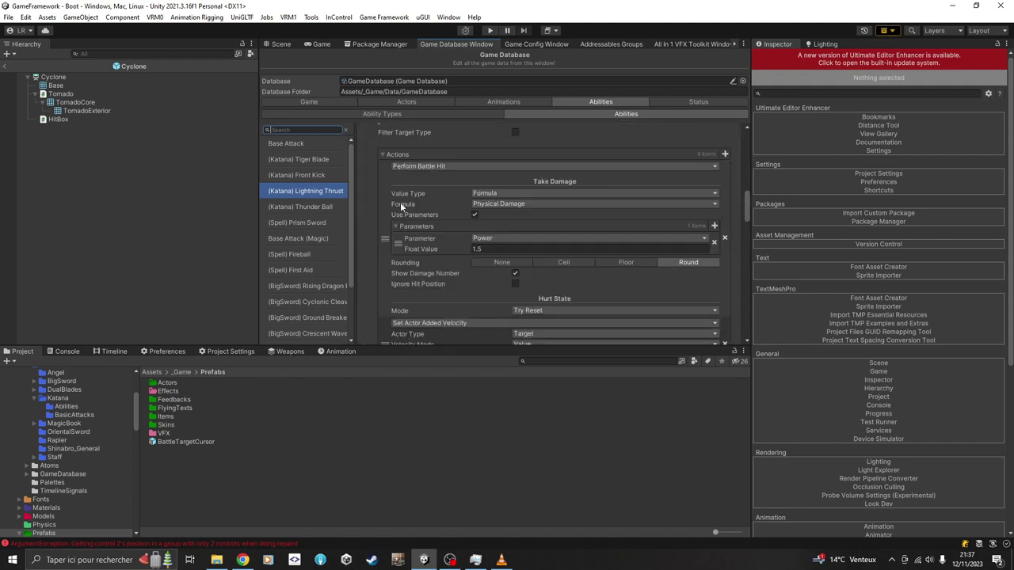
scroll(366, 188, "down", 10)
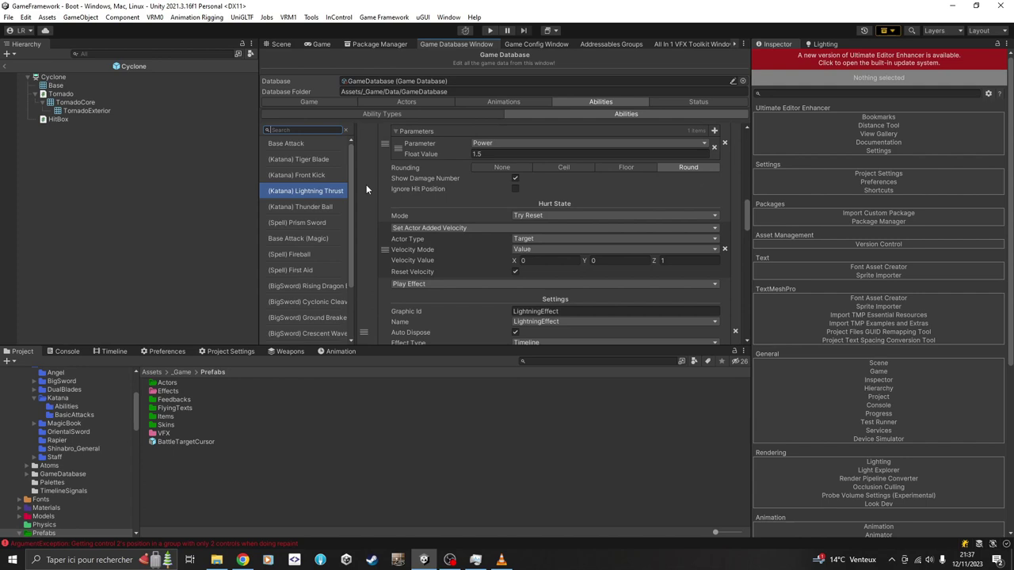
scroll(366, 189, "down", 10)
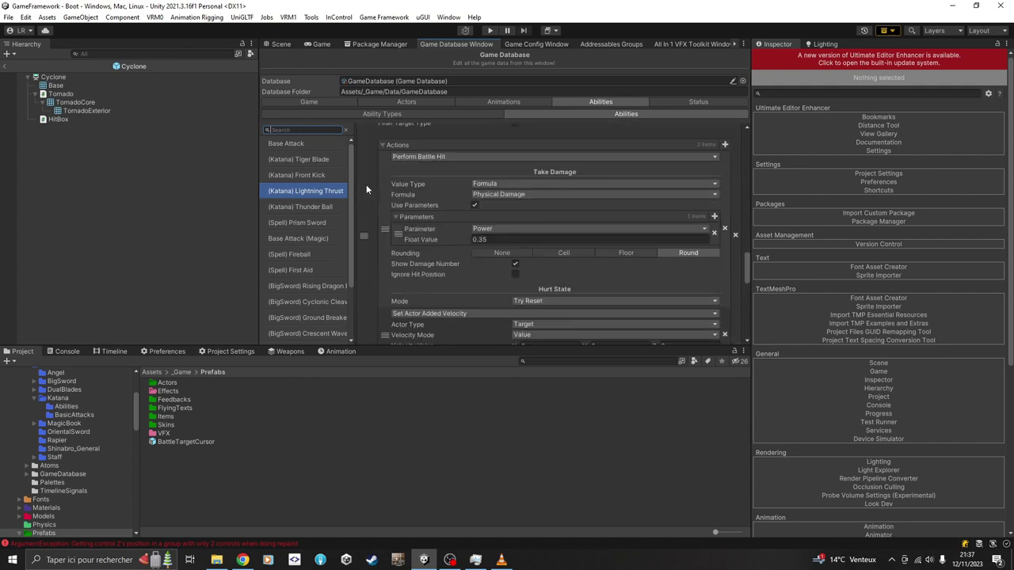
scroll(438, 222, "up", 1)
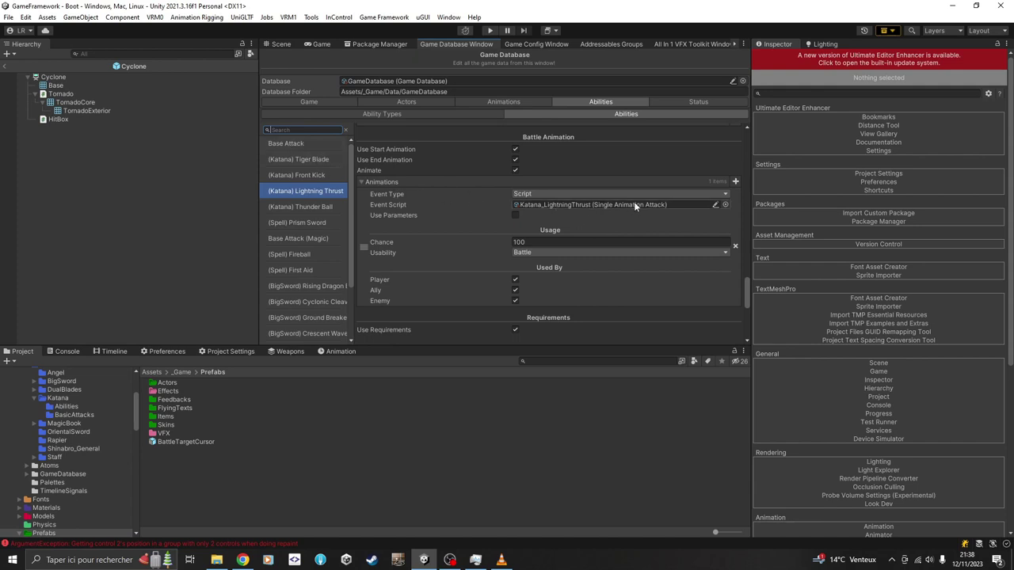
Ping the ability's event asset and compare BaseAttack, BigSword_RisingDragonBreath, CastSpell and Katana_LightningThrust events
left_click(594, 204)
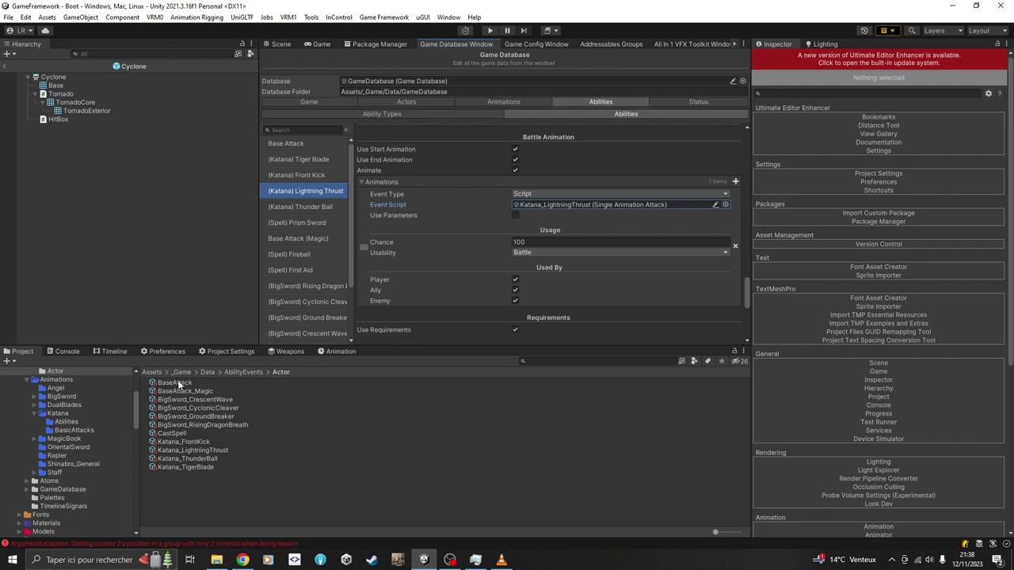
left_click(177, 383)
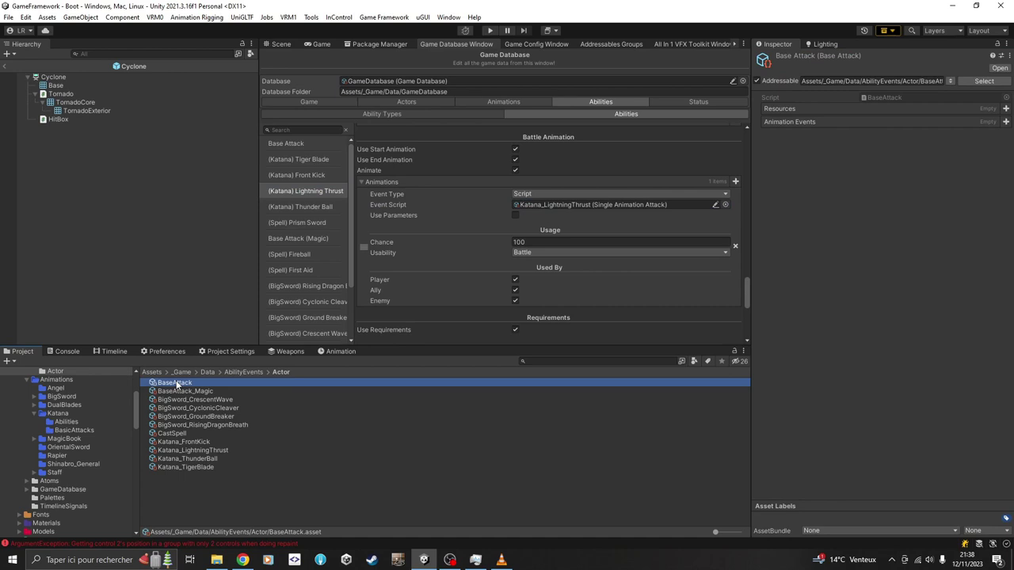
left_click(236, 425)
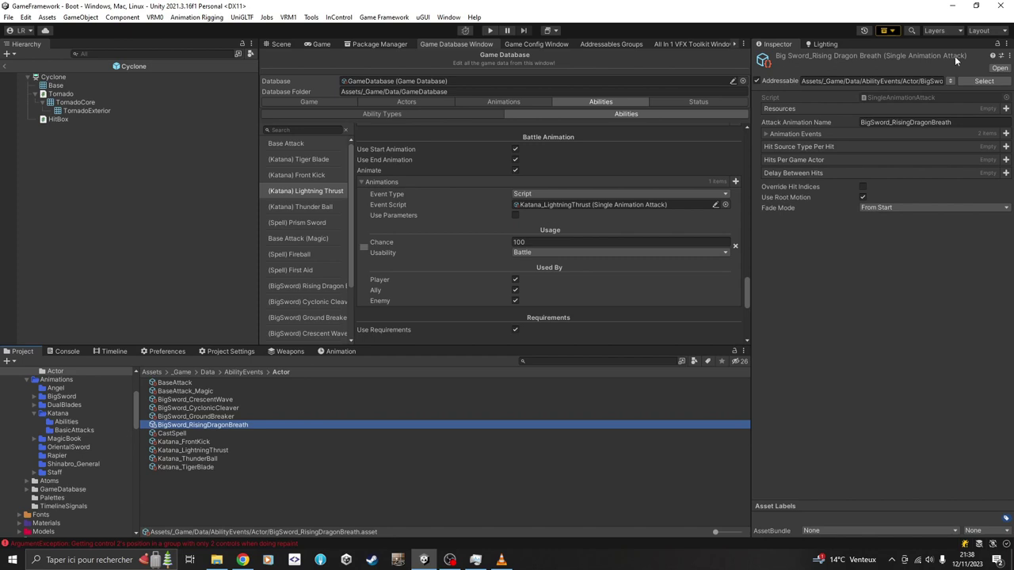
left_click(182, 434)
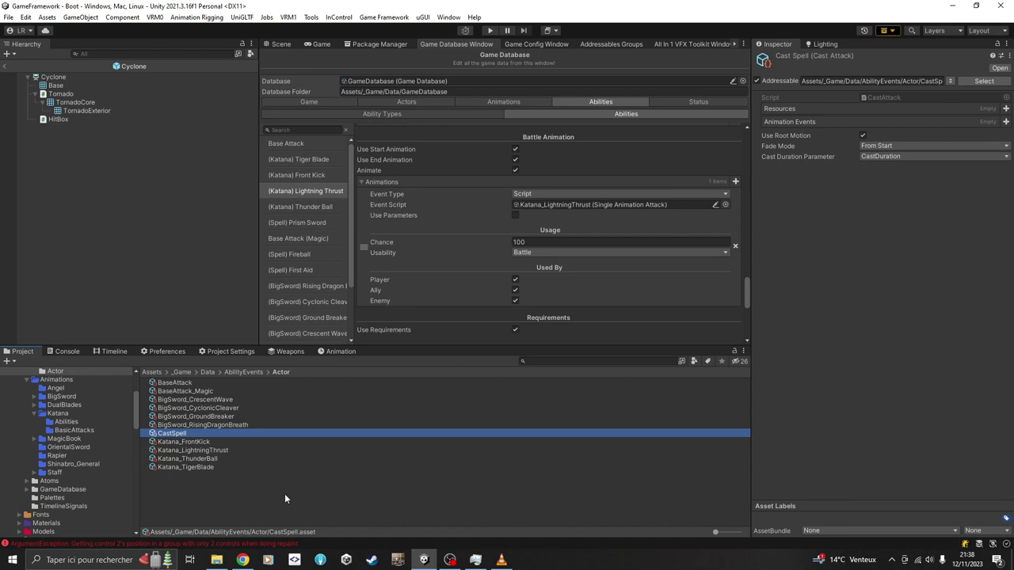
left_click(207, 504)
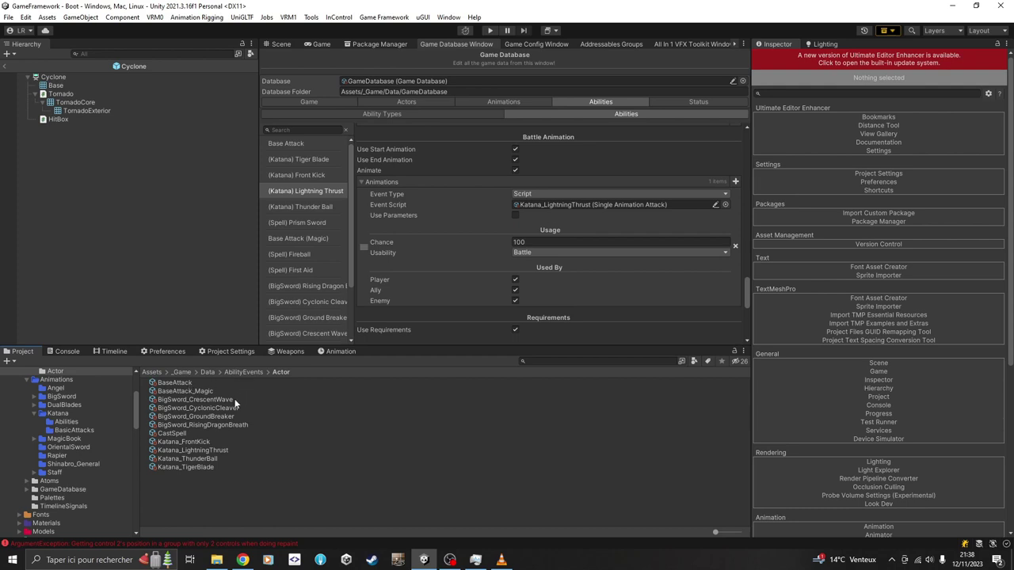
left_click(203, 450)
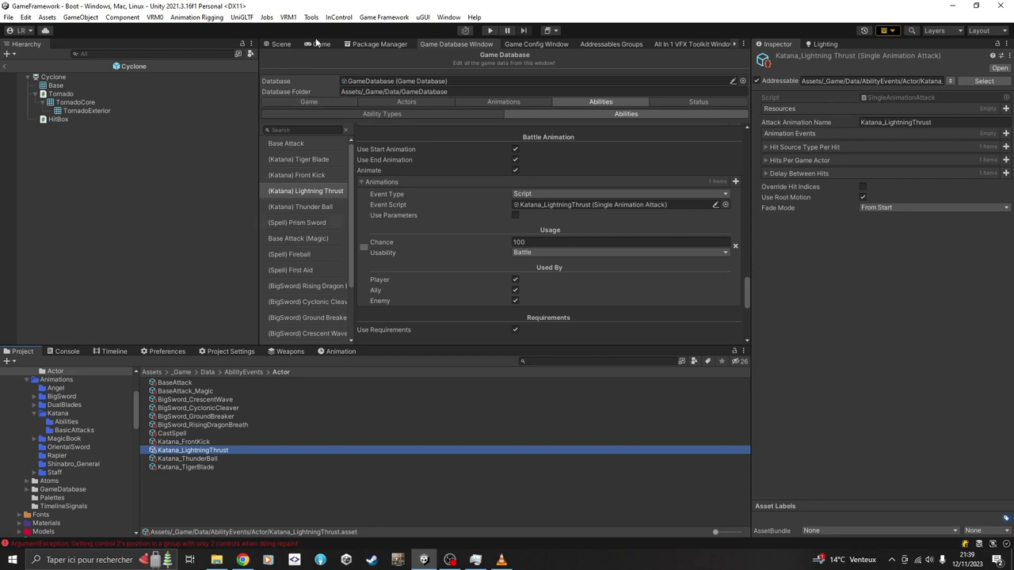
Leave the Cyclone prefab and browse from _Game to Prefabs > Actors > Game > Characters
left_click(281, 45)
left_click(6, 66)
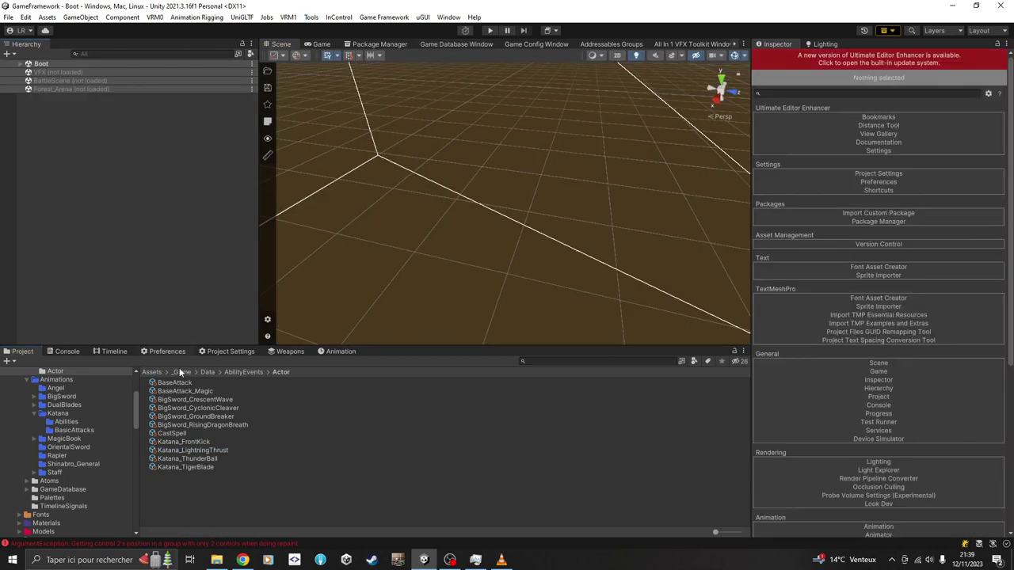
left_click(183, 372)
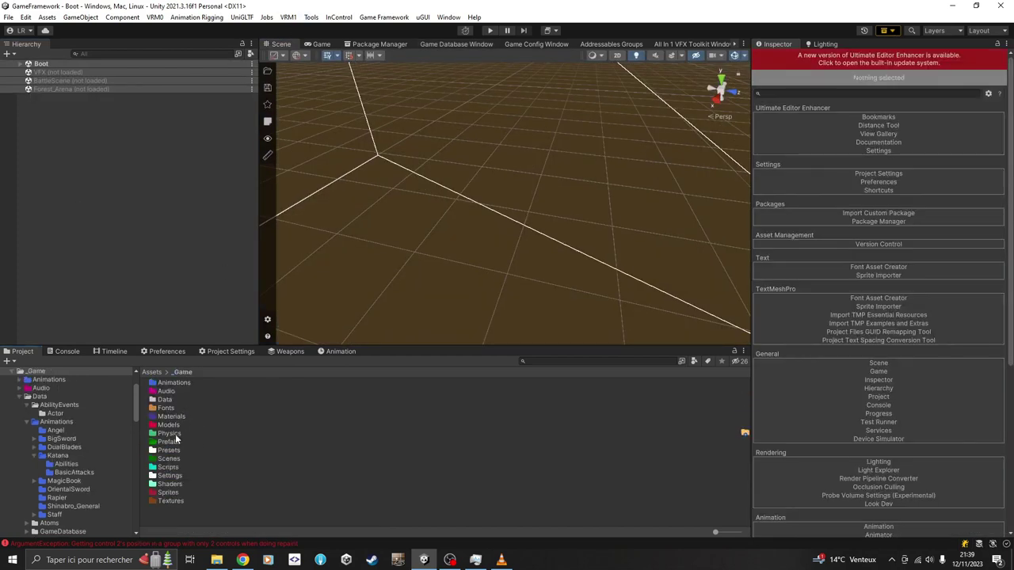
double_click(173, 443)
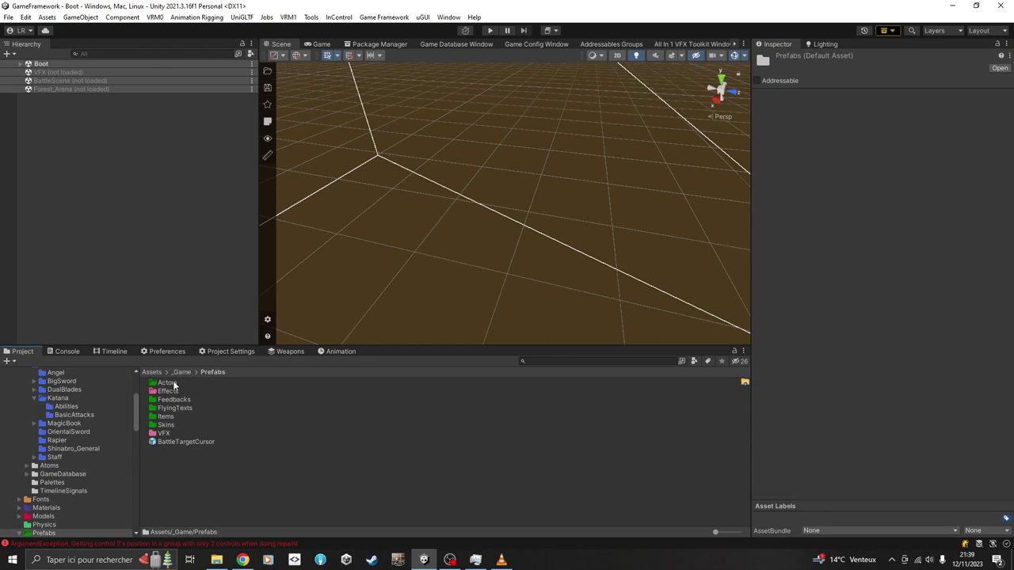
double_click(166, 425)
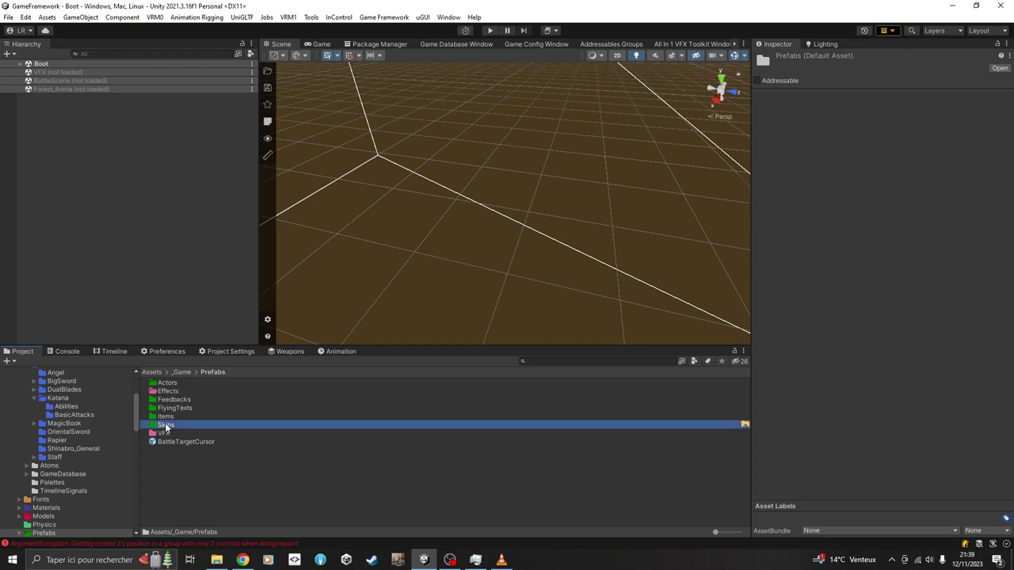
left_click(207, 372)
double_click(170, 384)
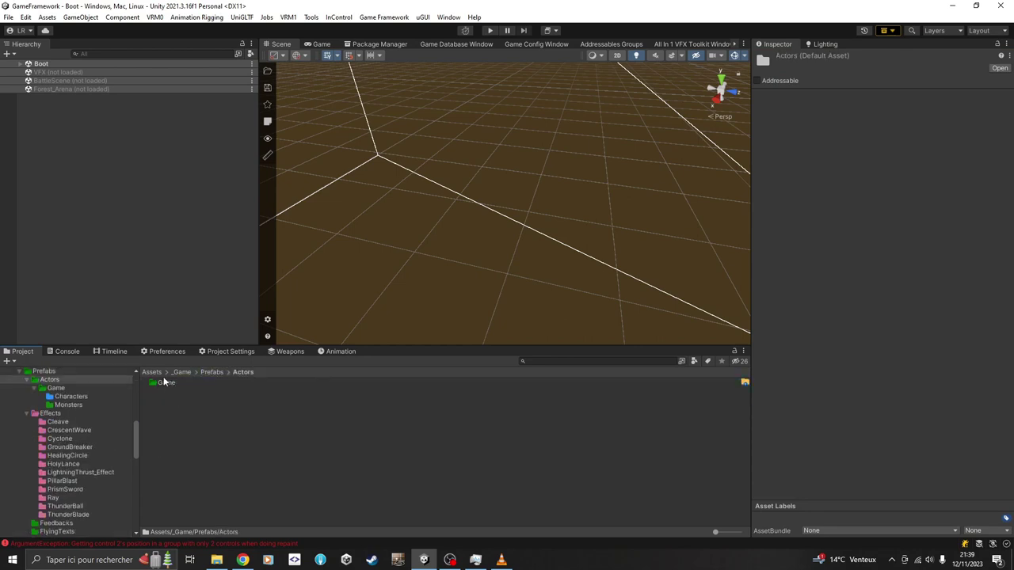
double_click(166, 383)
double_click(169, 384)
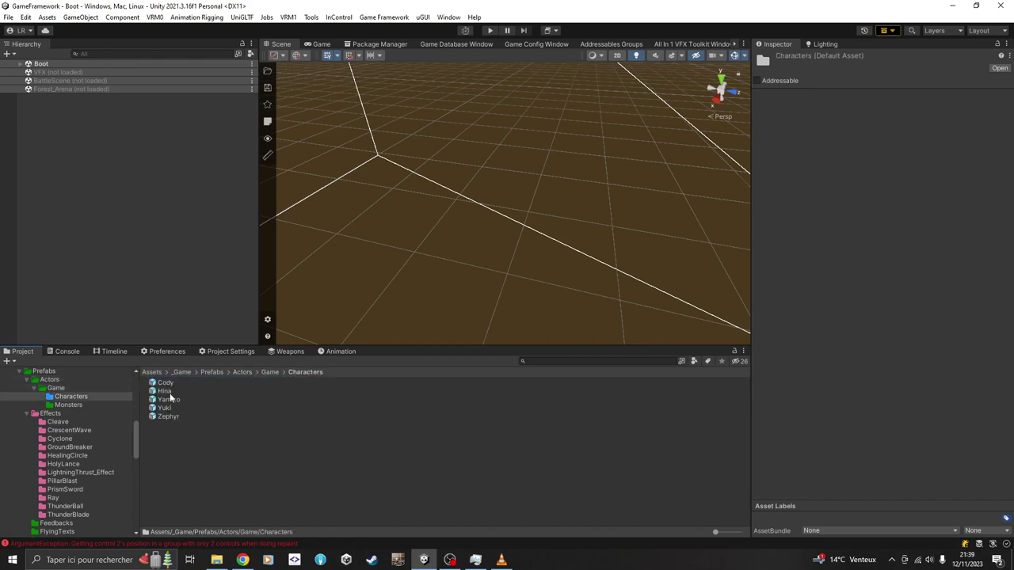
Open the Yuki prefab and ping its Katana_LightningThrust clip transition in Animations/Katana/Abilities
double_click(165, 408)
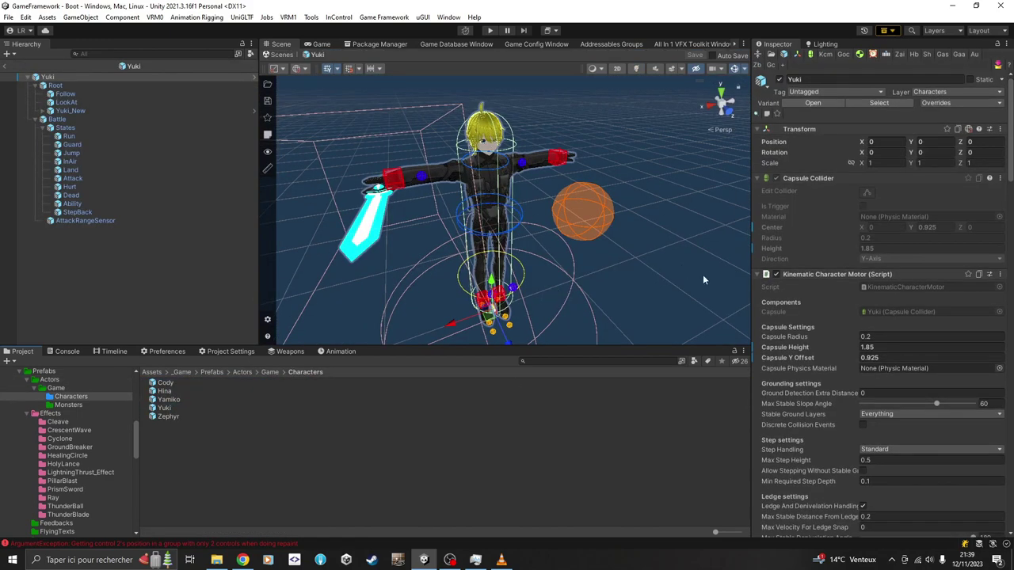
scroll(787, 240, "down", 3)
scroll(761, 194, "down", 15)
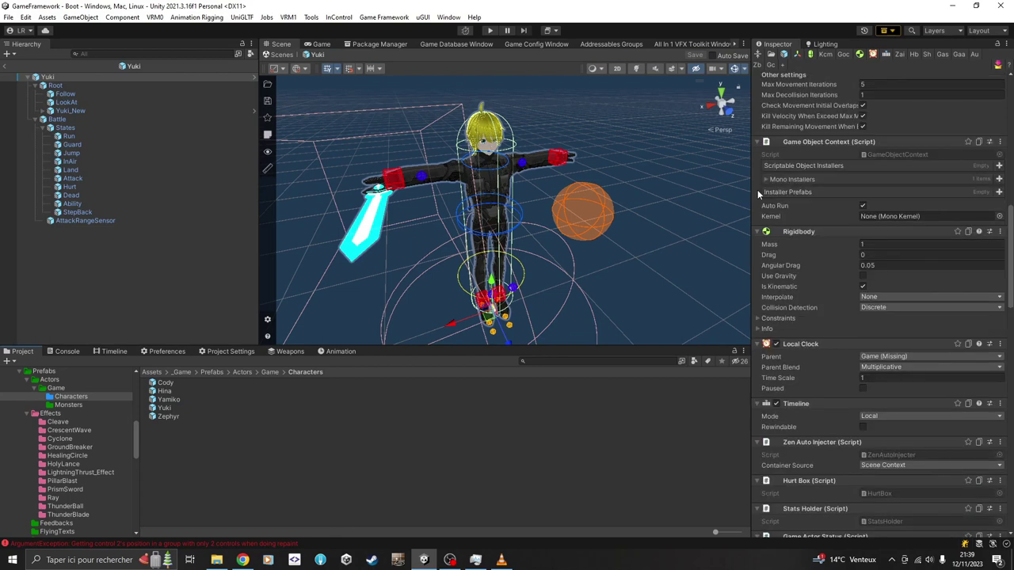
scroll(759, 194, "down", 10)
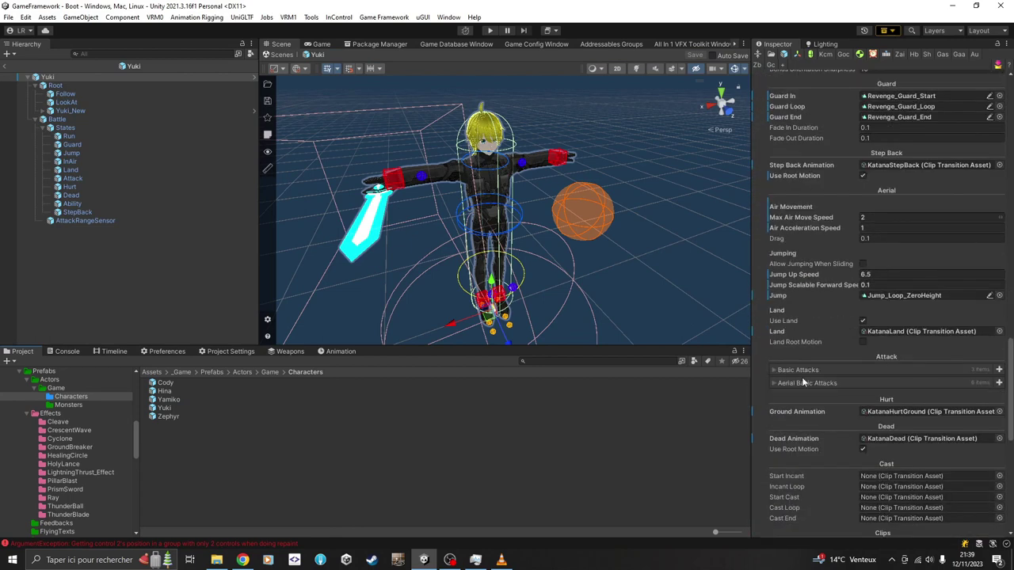
scroll(782, 310, "down", 3)
scroll(800, 297, "down", 2)
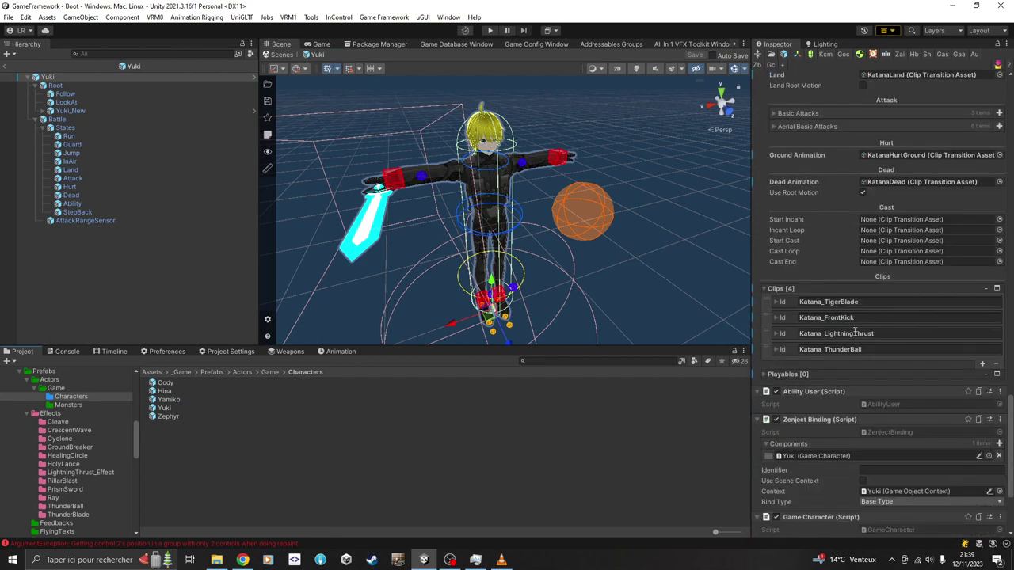
left_click(776, 334)
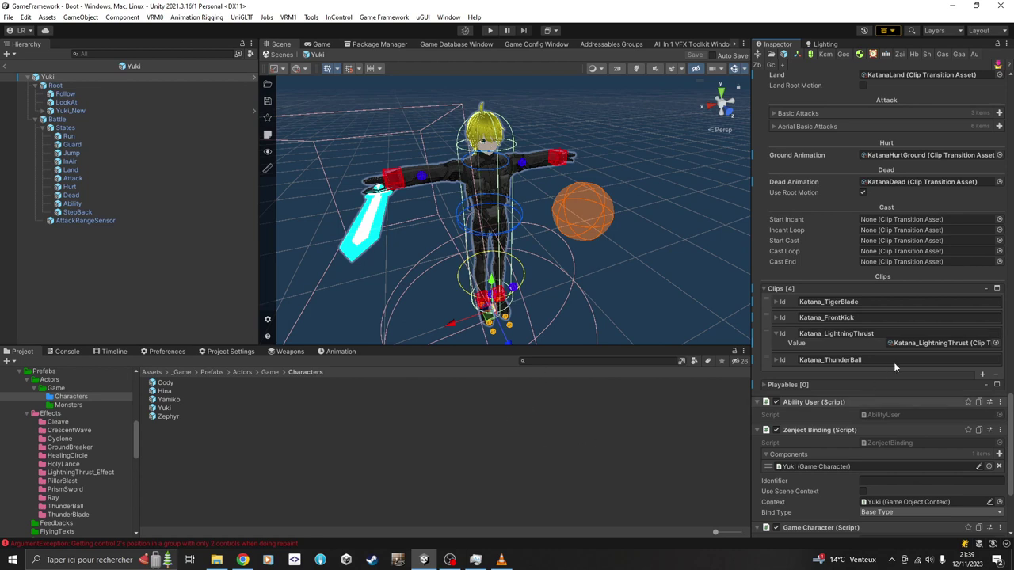
left_click(940, 343)
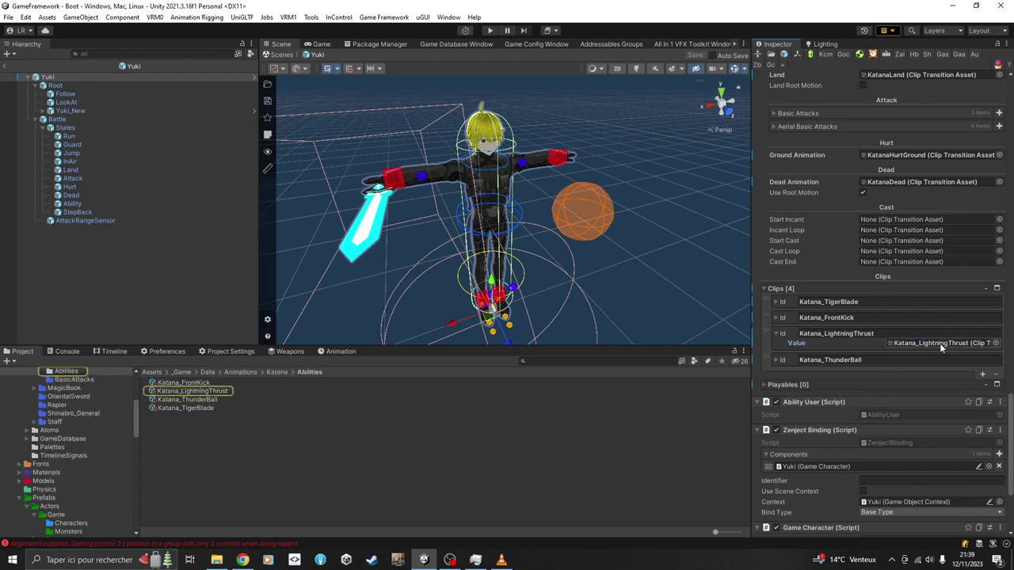
left_click(219, 391)
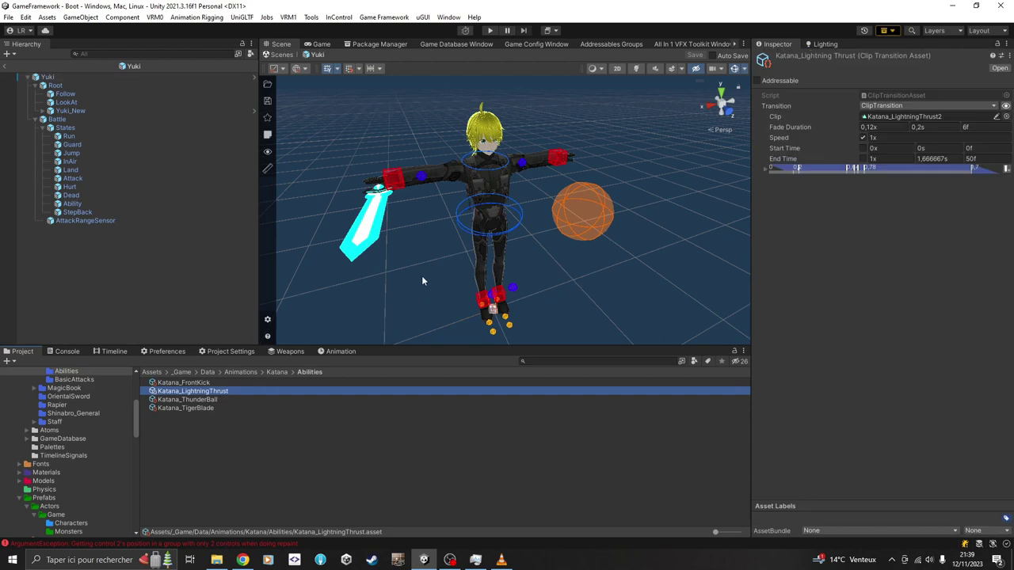
Exit the Yuki prefab, reselect Katana_LightningThrust, and launch its Animancer transition preview
left_click(7, 66)
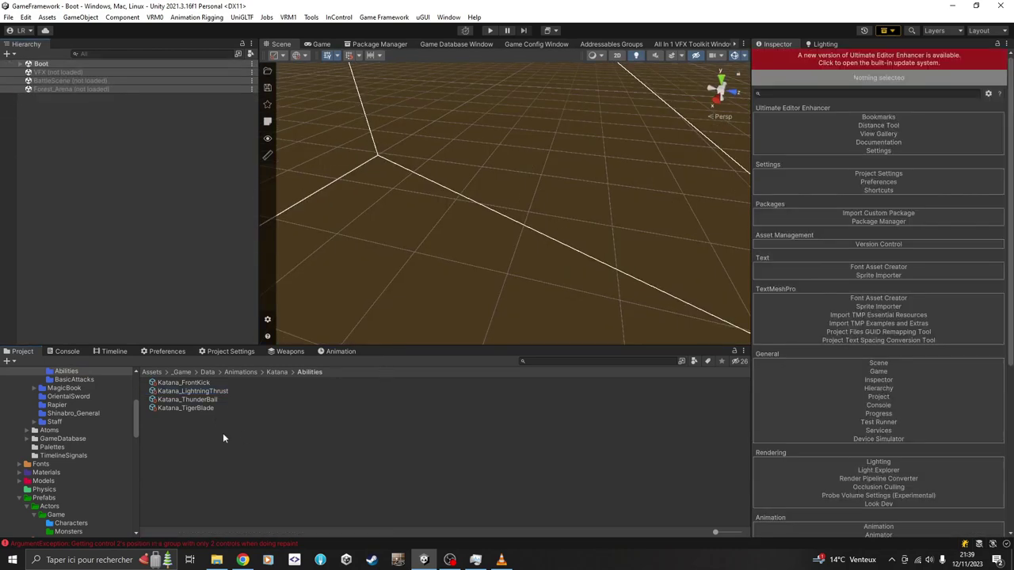
left_click(211, 391)
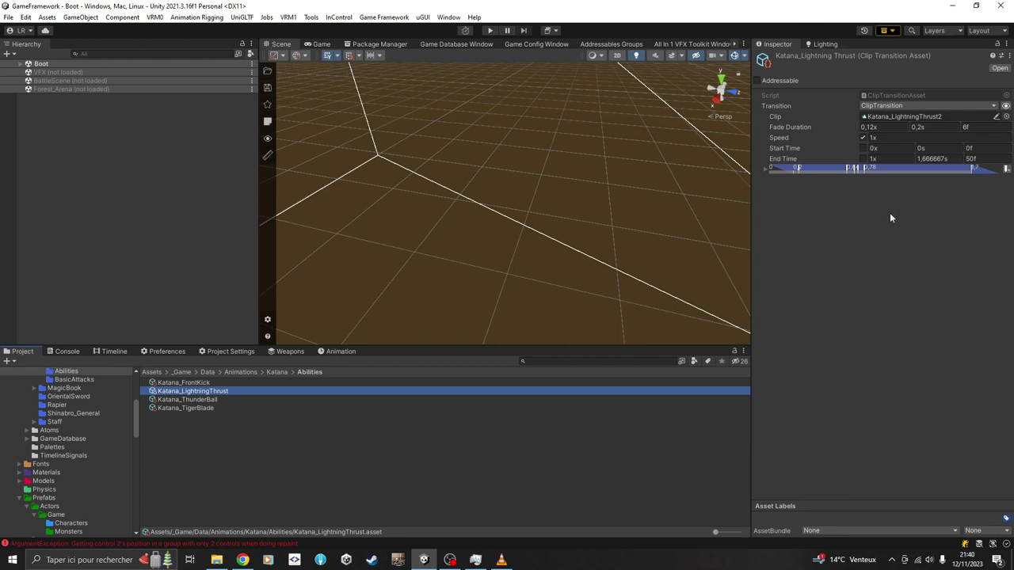
left_click(1005, 106)
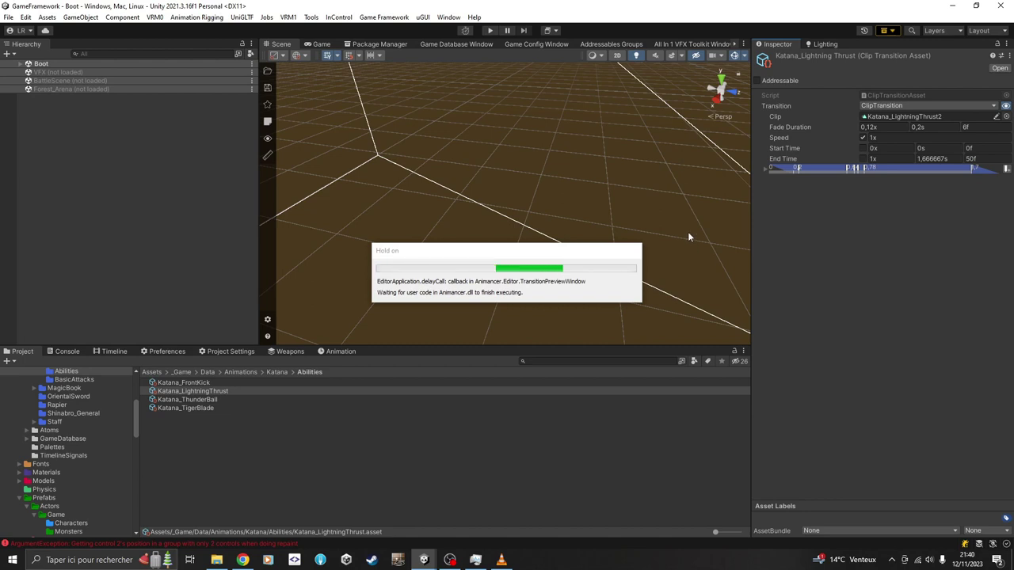
Set the preview model to Actors\Game\Characters\Yuki.prefab, frame it, and expand Runtime Events
left_click_drag(427, 273, 564, 285, "alt")
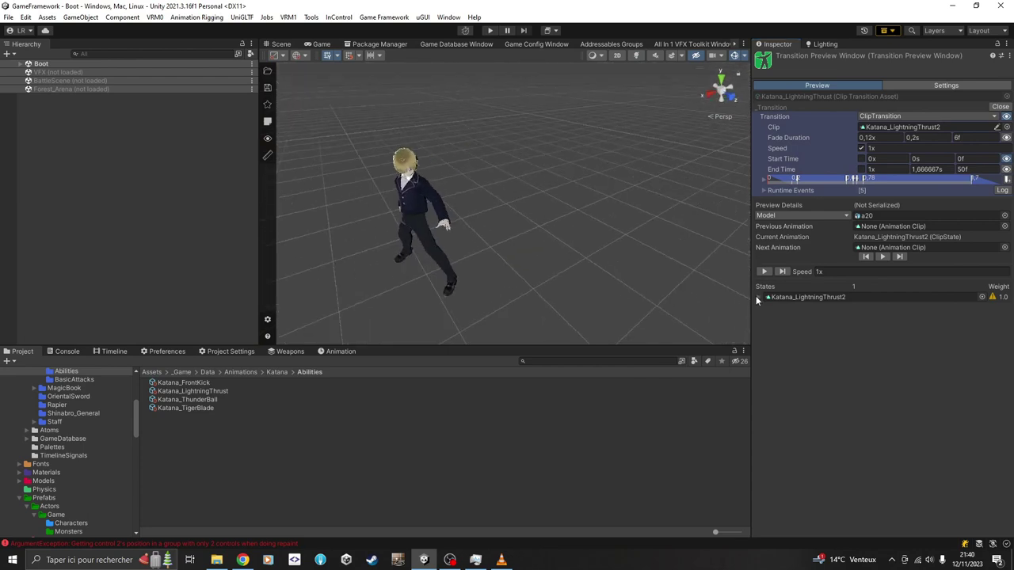
left_click(779, 217)
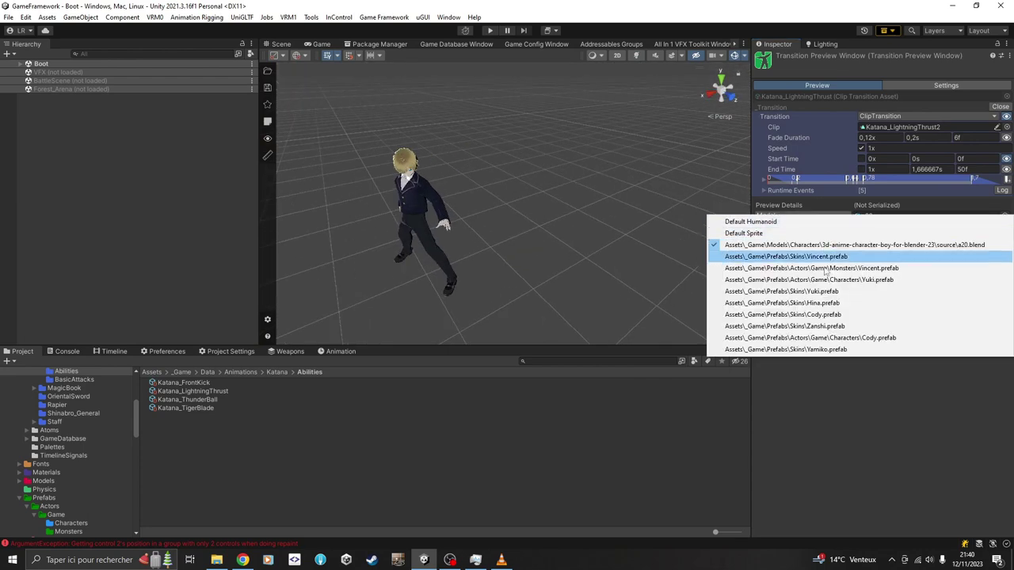
left_click(781, 290)
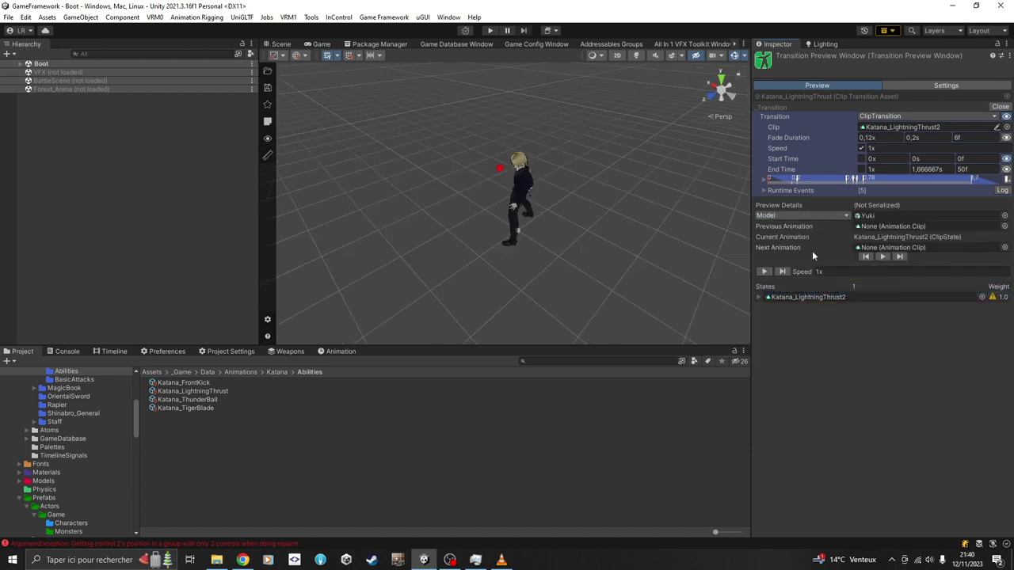
left_click(792, 215)
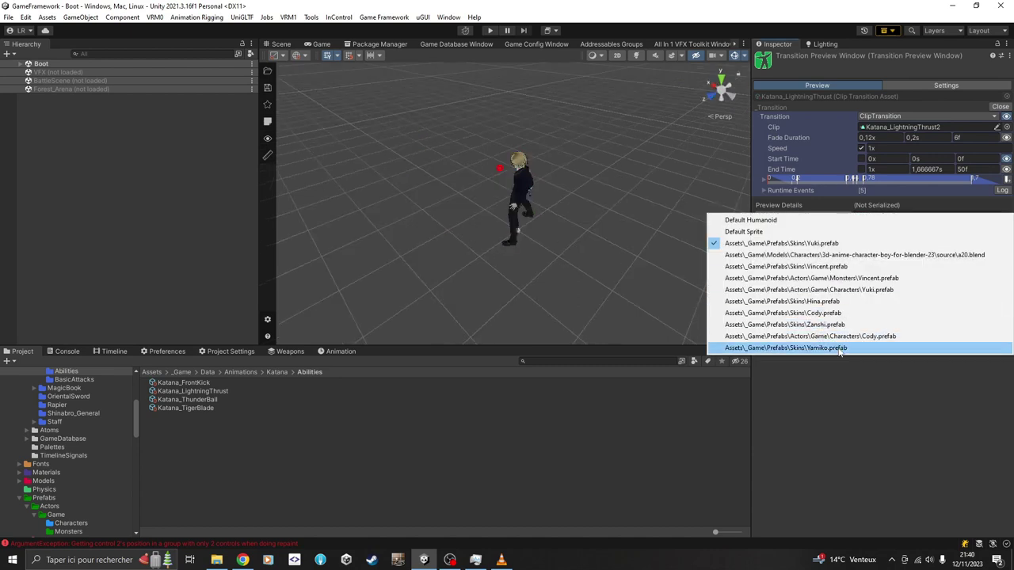
left_click(851, 289)
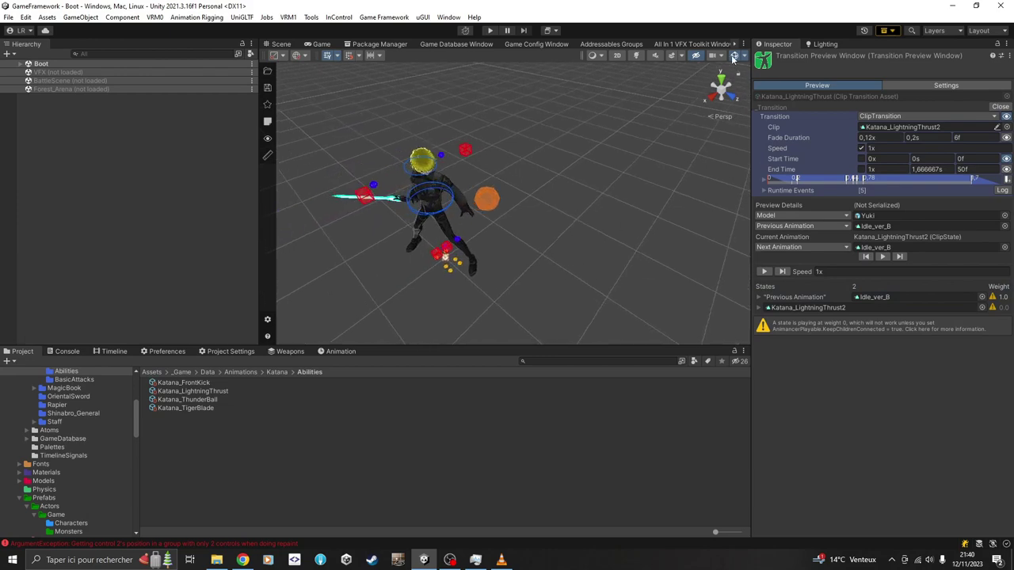
scroll(518, 251, "up", 5)
left_click_drag(614, 253, 710, 267, "alt")
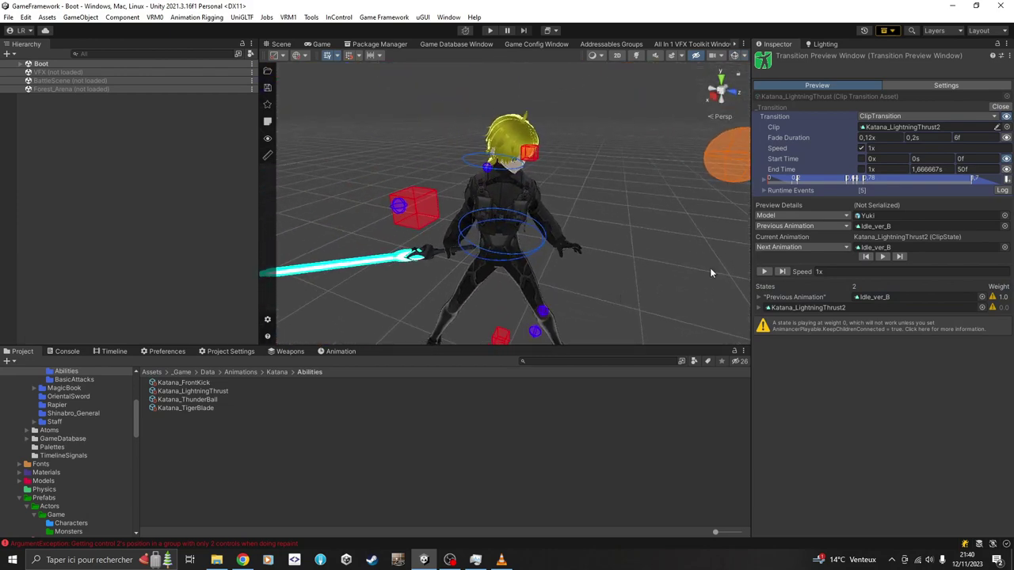
left_click(763, 189)
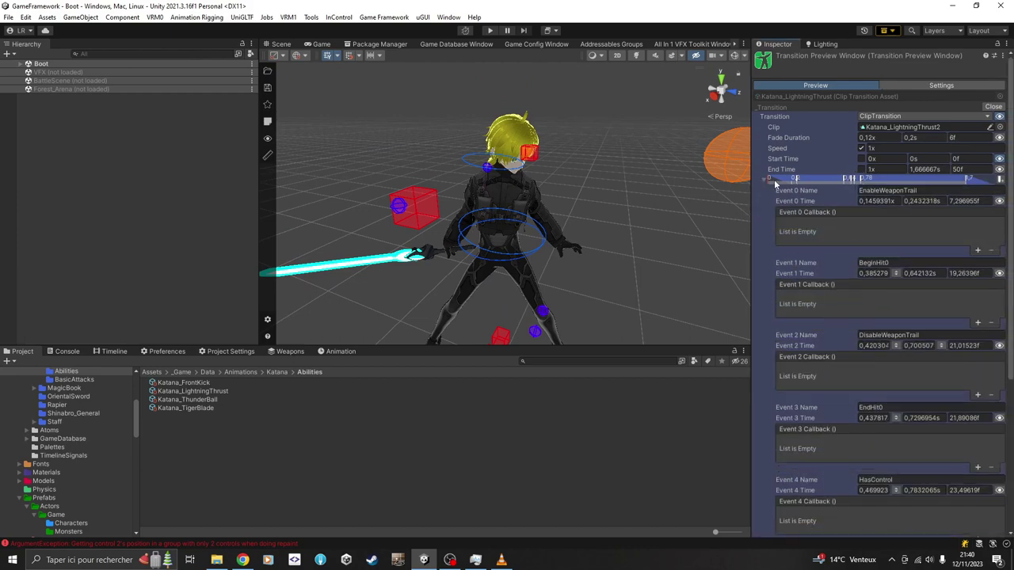
Scrub the timeline back and forth, recentering the view, until Yuki lunges with sword extended
left_click_drag(774, 184, 891, 183)
scroll(651, 227, "down", 3)
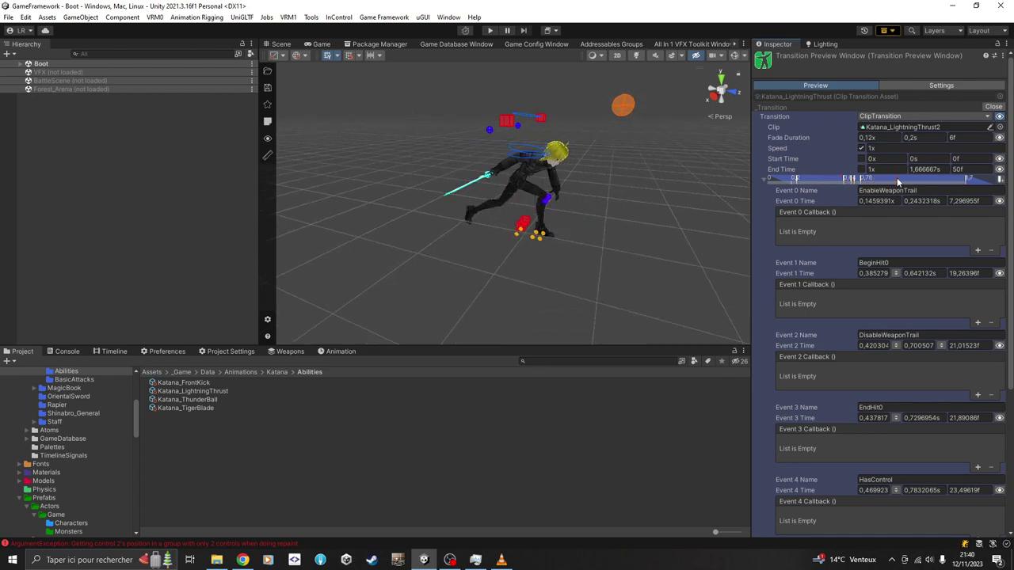
mouse_move(897, 182)
left_mouse_down()
mouse_move(768, 182)
mouse_move(759, 206)
left_mouse_up()
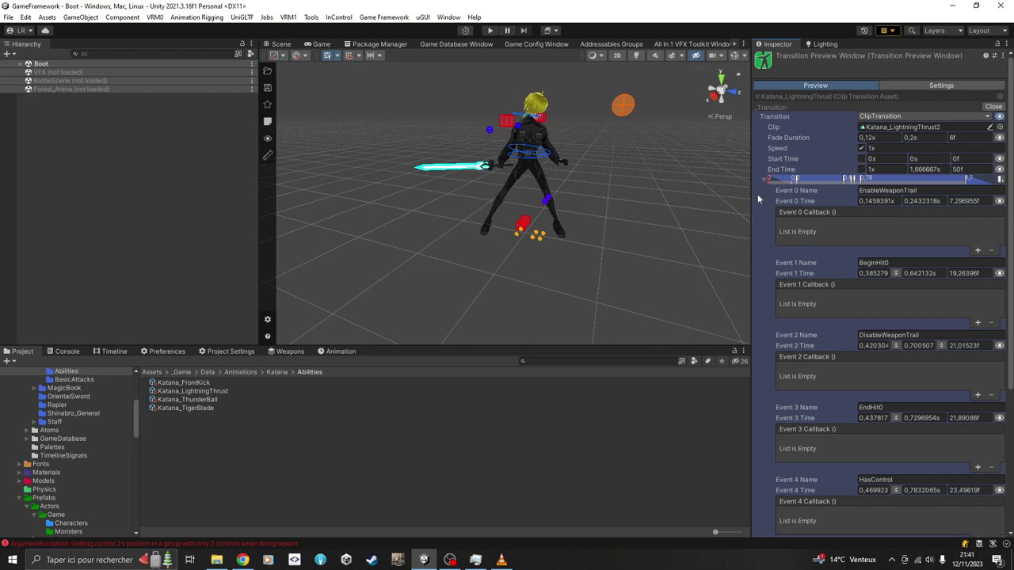
mouse_move(583, 204)
middle_mouse_down()
mouse_move(572, 208)
mouse_move(596, 217)
middle_mouse_up()
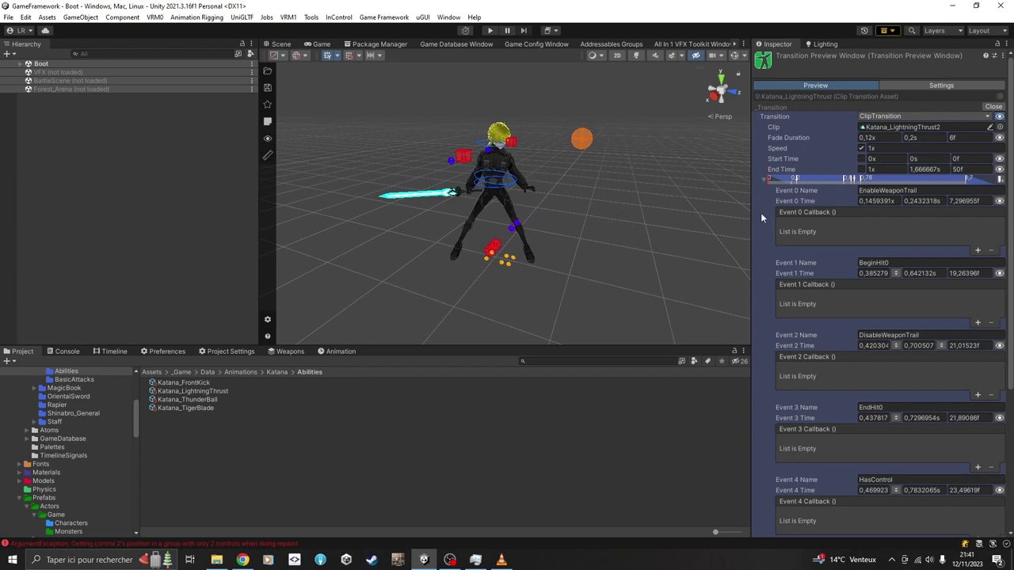
mouse_move(777, 182)
left_mouse_down()
mouse_move(767, 177)
mouse_move(851, 181)
mouse_move(771, 177)
left_mouse_up()
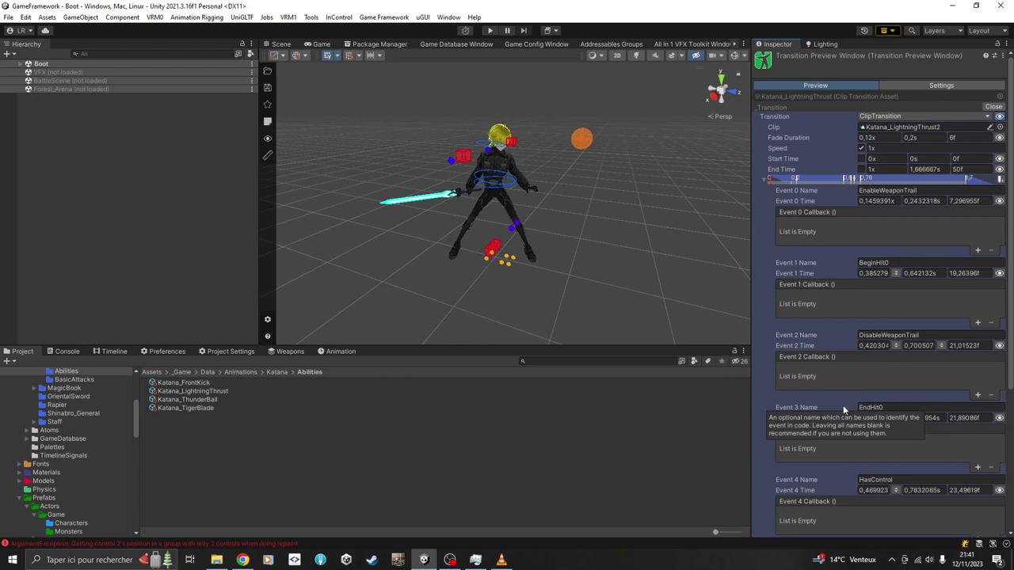
left_click_drag(781, 181, 830, 187)
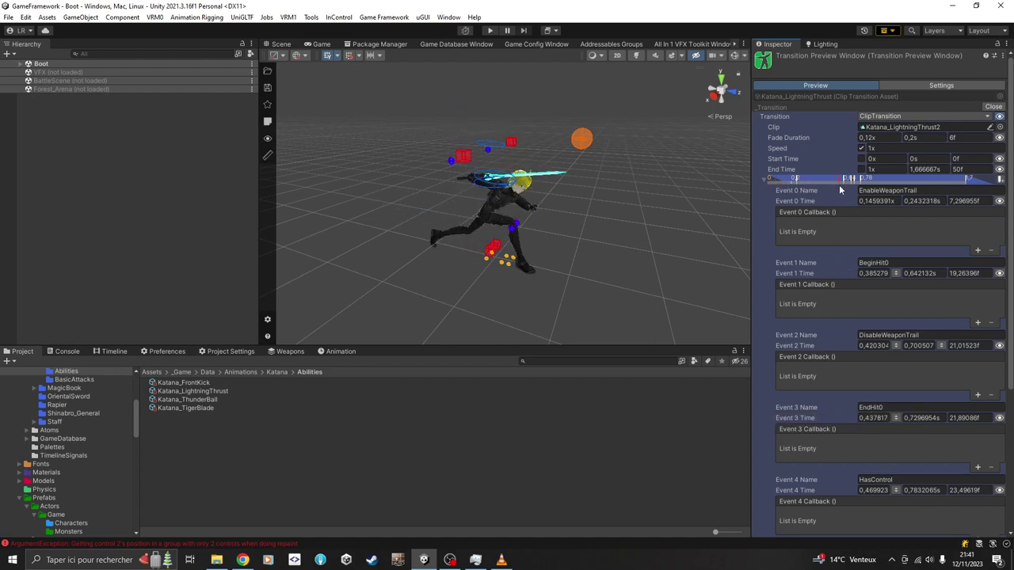
Preview Yuki's pose at the BeginHit0 and EndHit0 event times, then return to the clip start
left_click(999, 274)
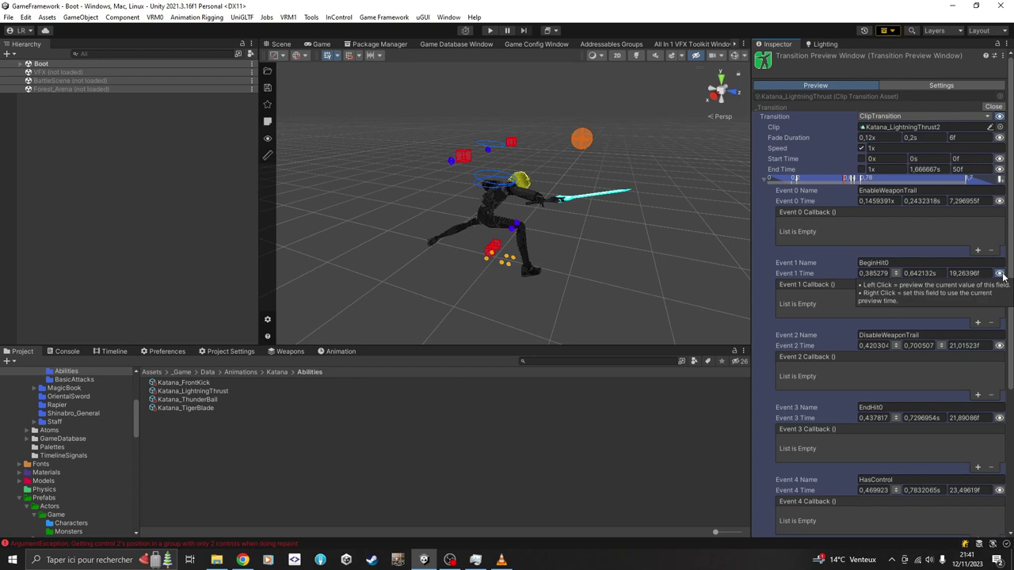
left_click(1000, 418)
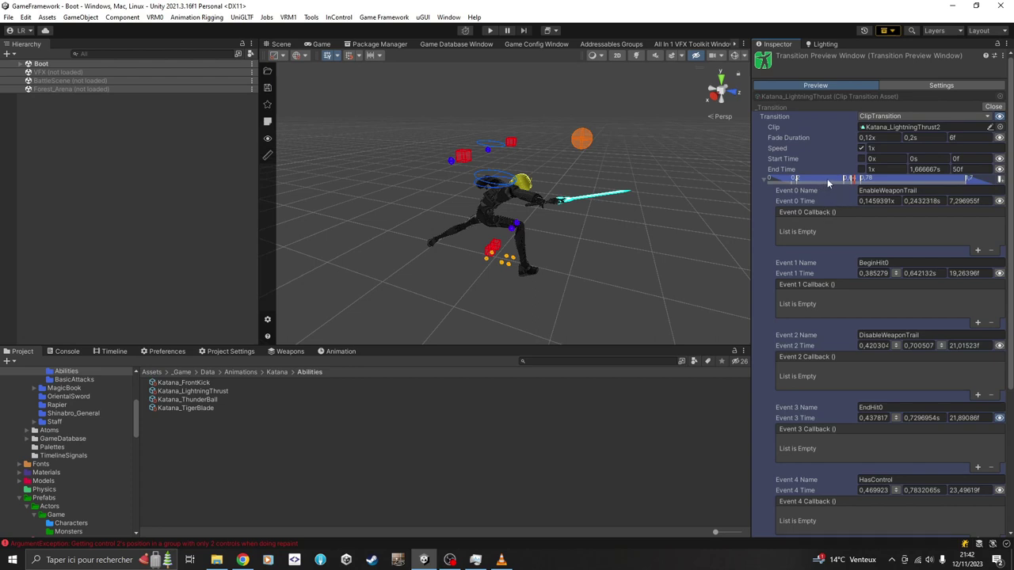
mouse_move(827, 178)
left_mouse_down()
mouse_move(777, 184)
mouse_move(845, 184)
mouse_move(777, 183)
mouse_move(816, 185)
left_mouse_up()
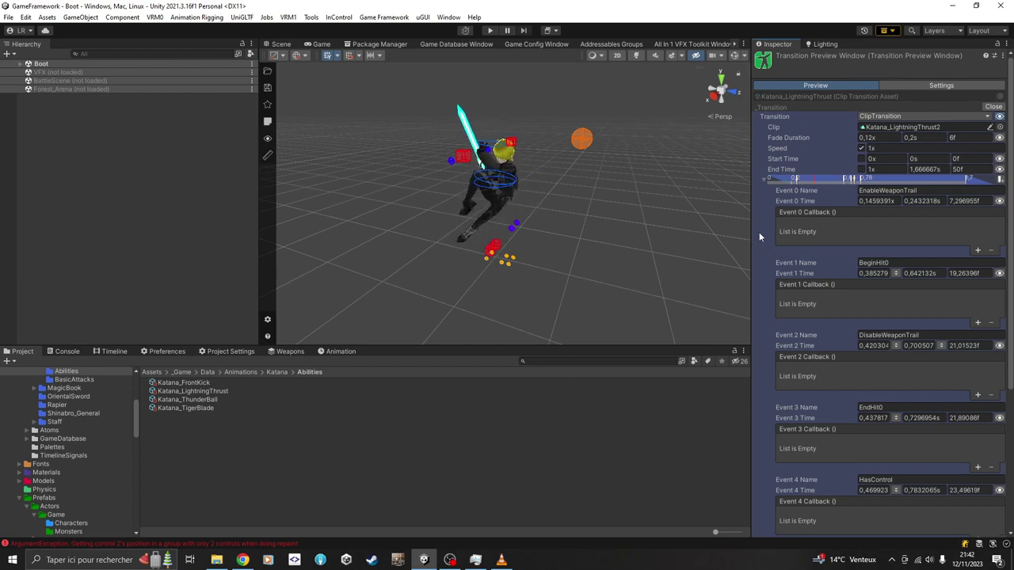
scroll(759, 232, "down", 6)
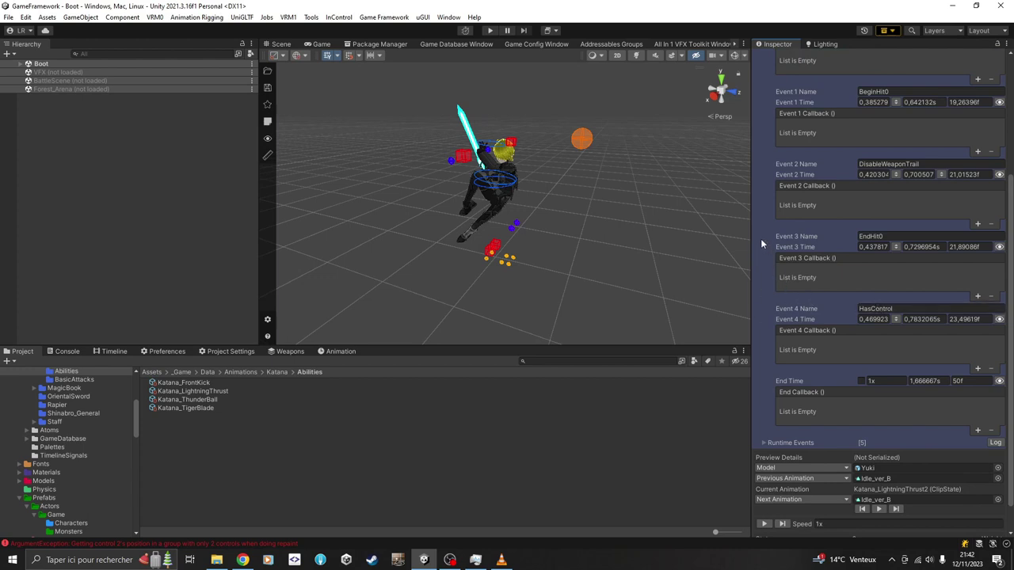
scroll(760, 244, "up", 4)
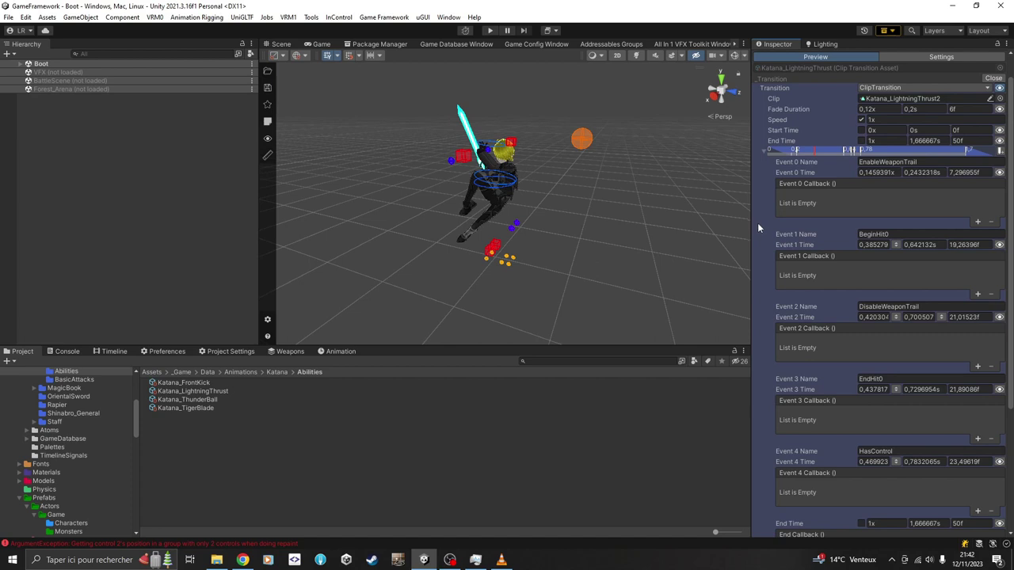
scroll(757, 222, "down", 2)
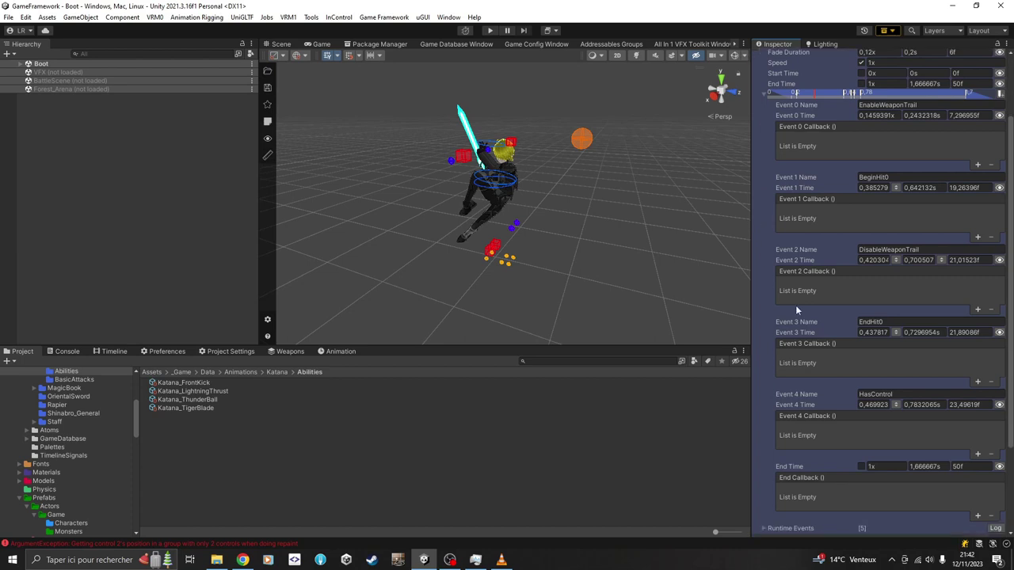
scroll(758, 312, "up", 3)
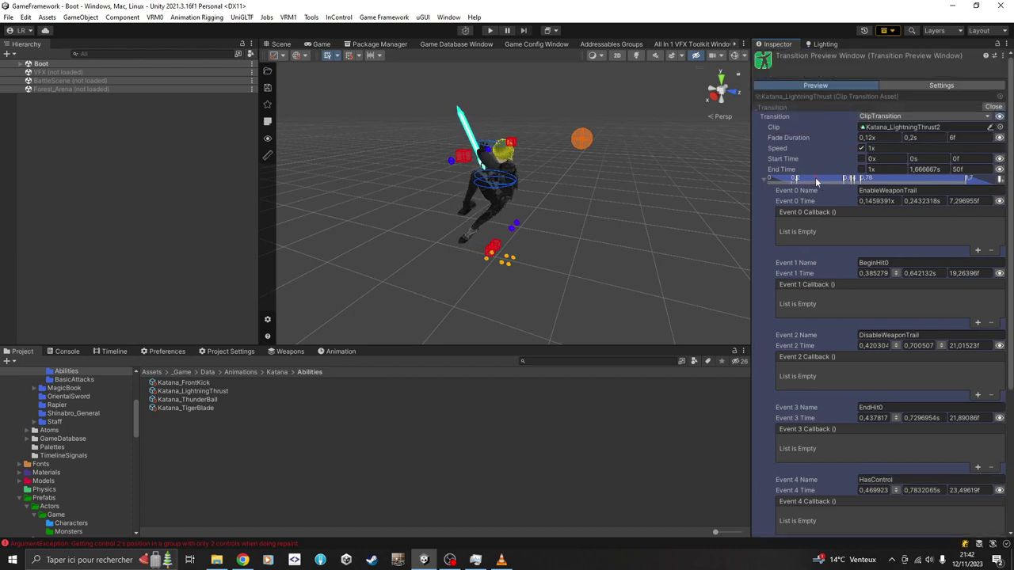
Show the pose at the HasControl event (0.783 s) and scrub through the thrust
left_click(999, 489)
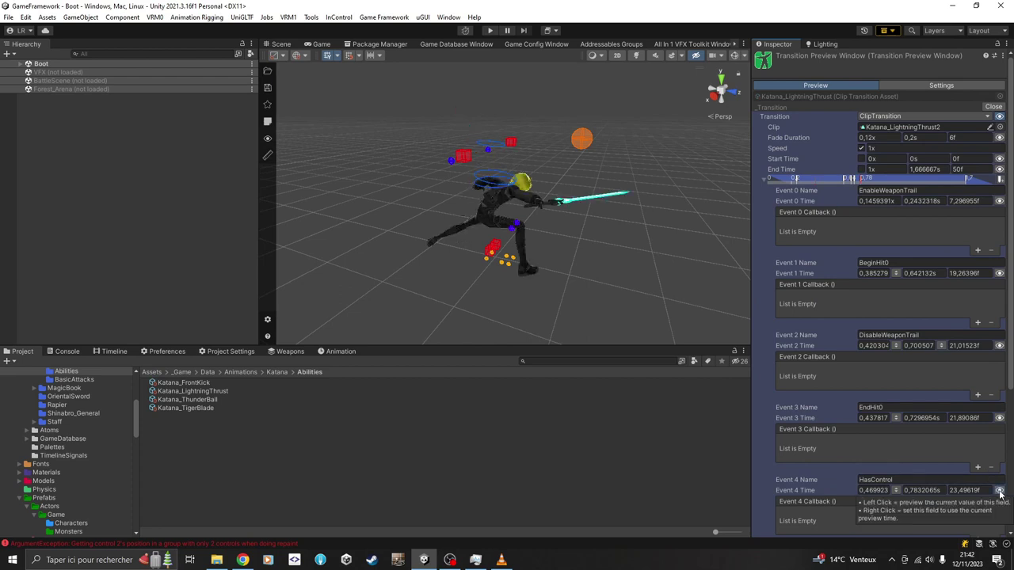
left_click_drag(869, 182, 770, 181)
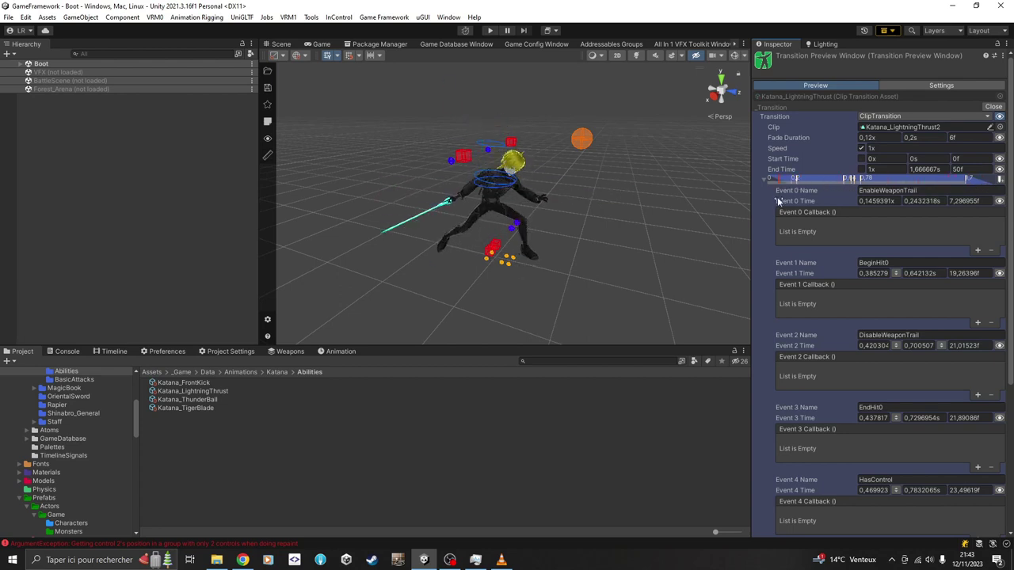
scroll(757, 148, "down", 3)
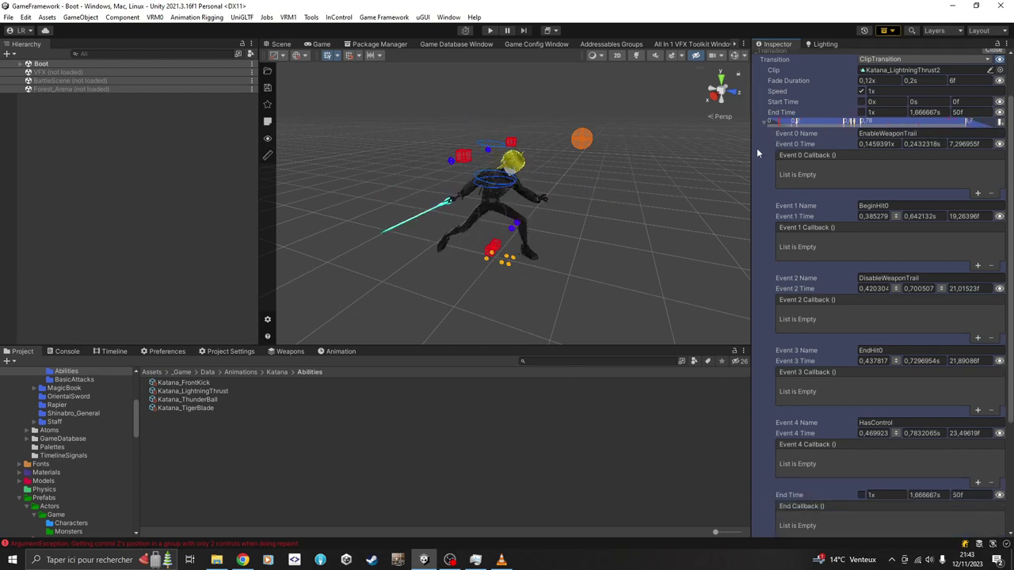
scroll(757, 148, "down", 3)
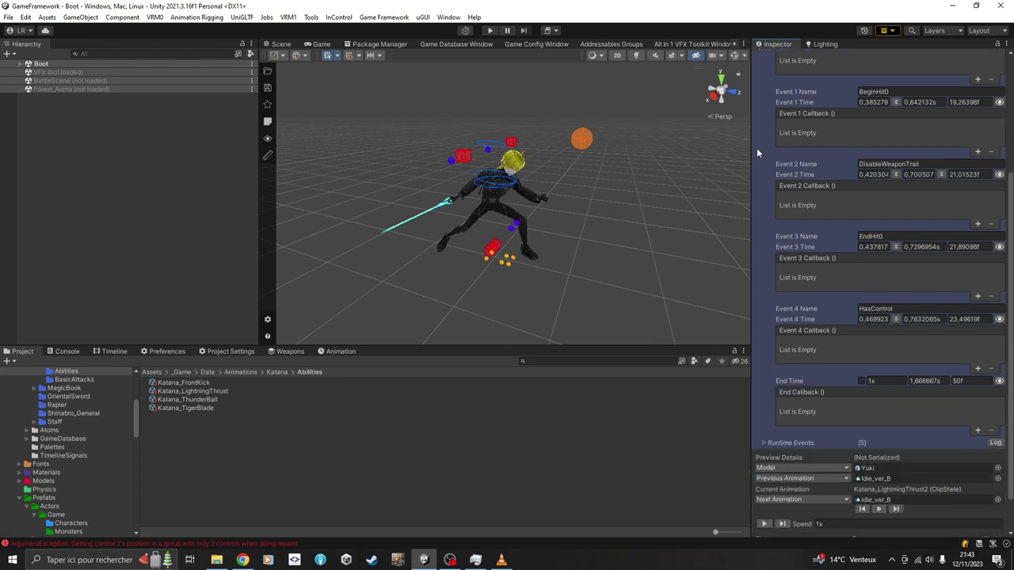
scroll(757, 147, "up", 2)
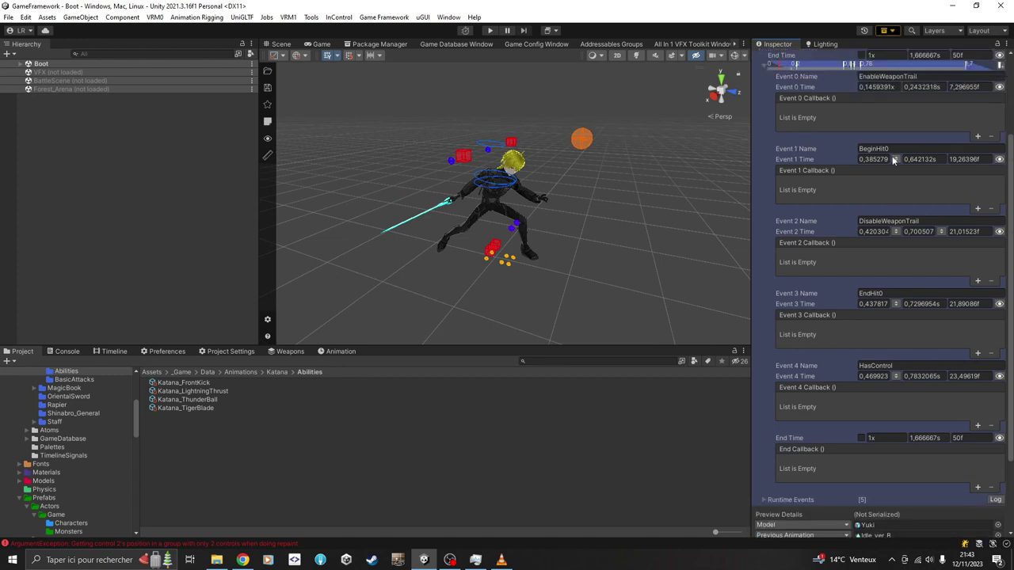
Maximize the Game Database, review Lightning Thrust's cost, resources, damage and hit events, then restore the layout
left_click(478, 46)
scroll(437, 226, "down", 6)
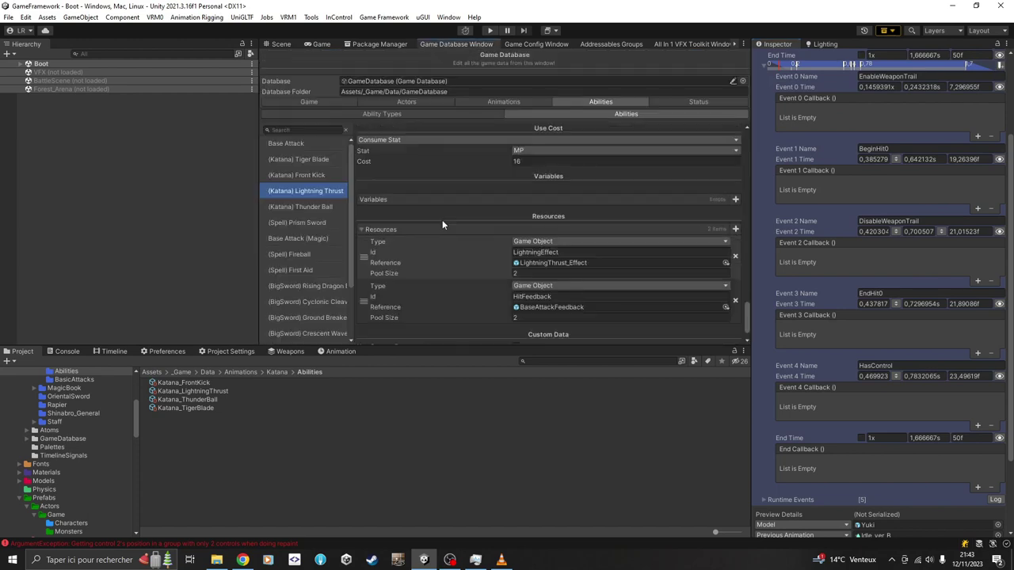
scroll(445, 247, "down", 1)
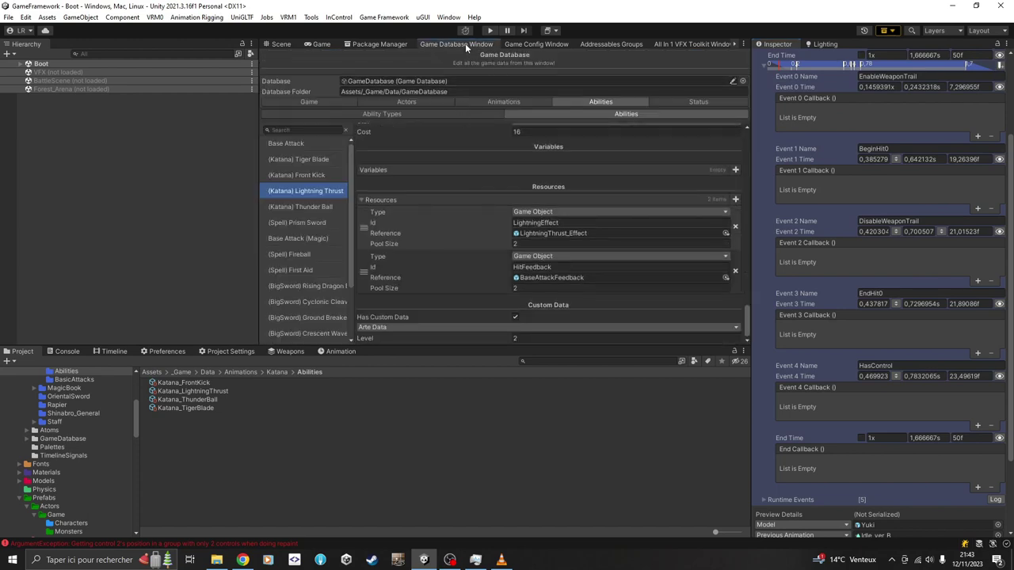
double_click(466, 45)
scroll(219, 388, "up", 12)
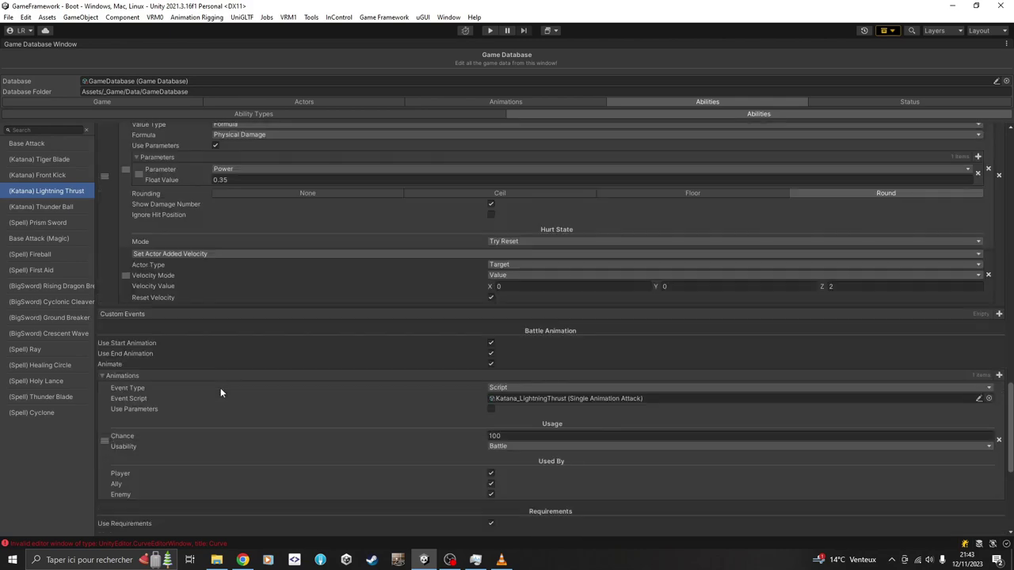
scroll(158, 301, "up", 15)
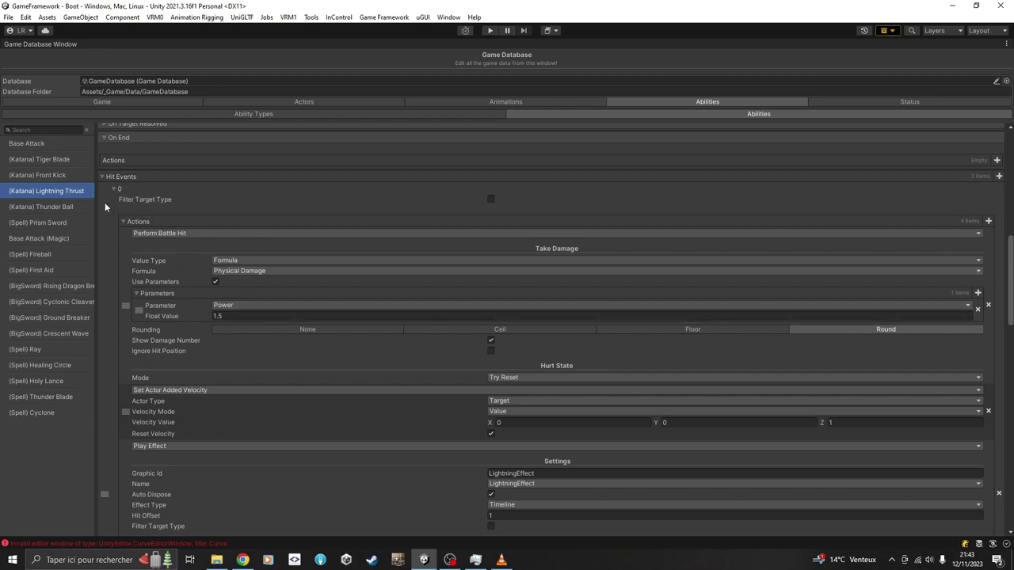
scroll(104, 229, "up", 2)
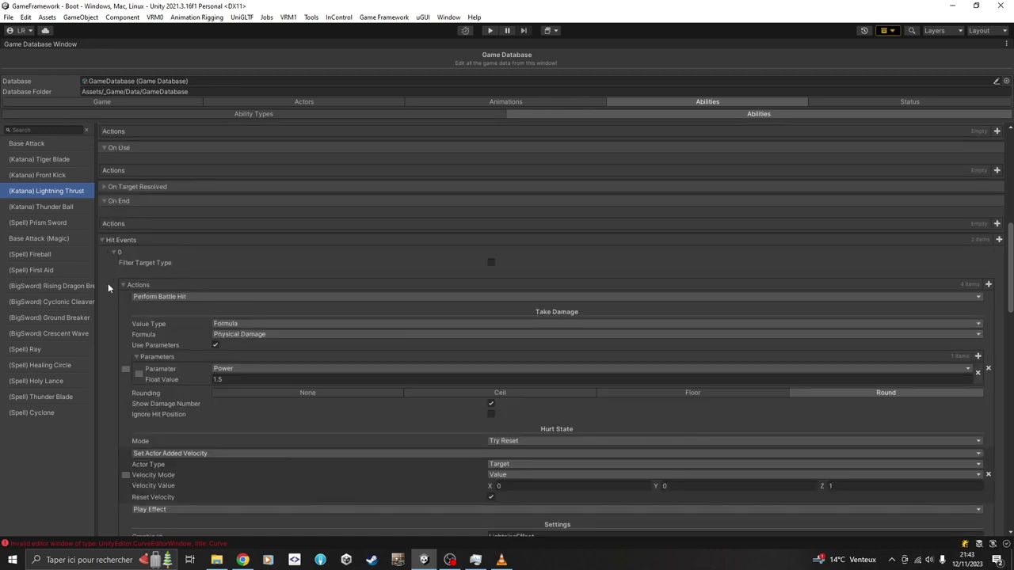
scroll(107, 283, "up", 4)
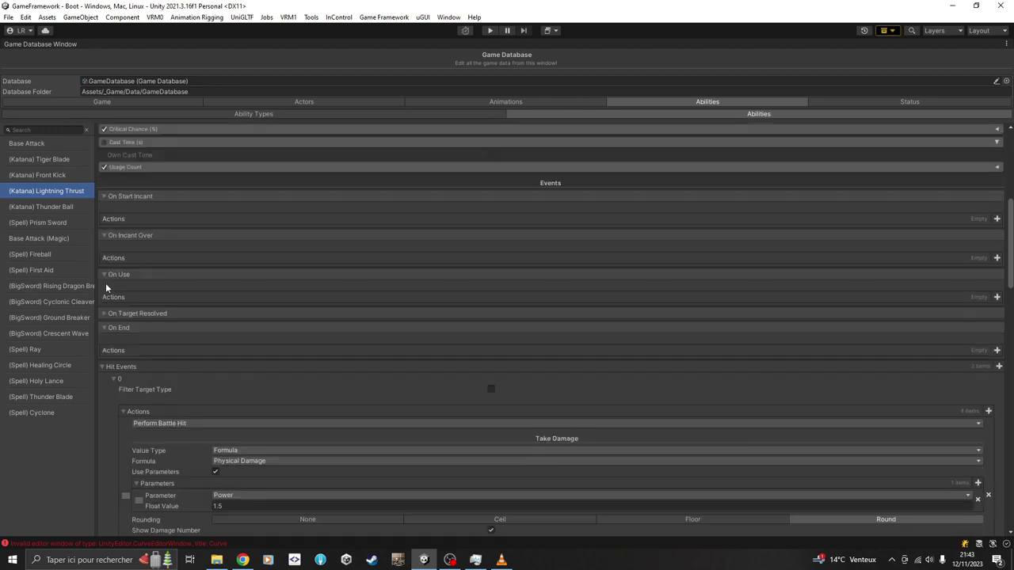
double_click(57, 45)
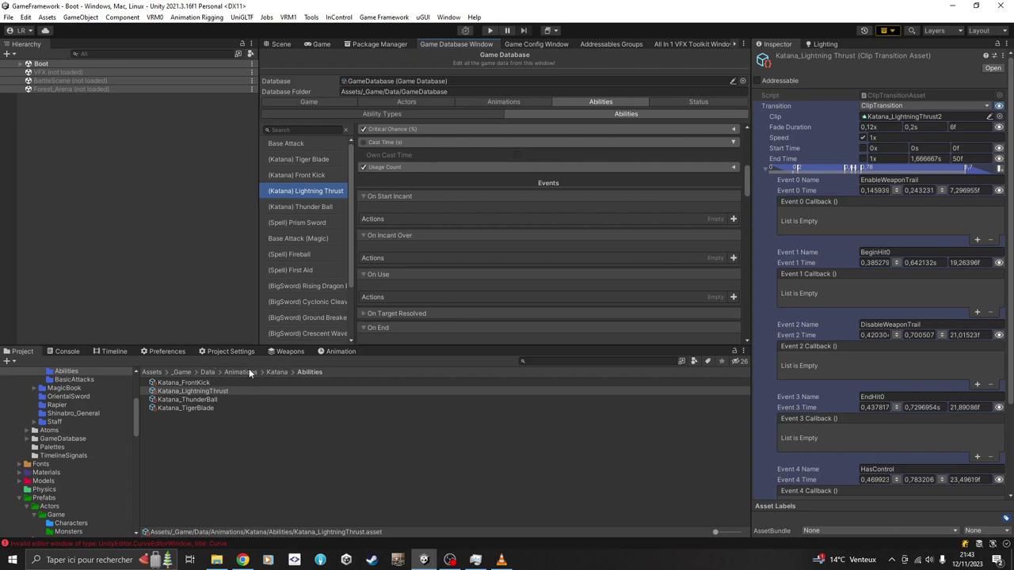
Select MagicBookIncantStart in Animations/MagicBook and open its transition preview
left_click(241, 372)
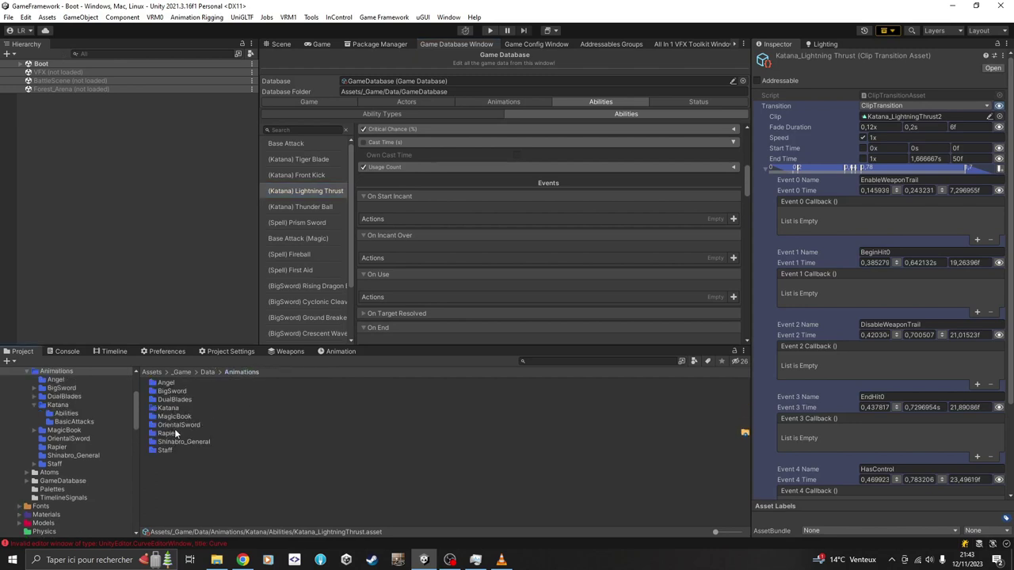
double_click(181, 416)
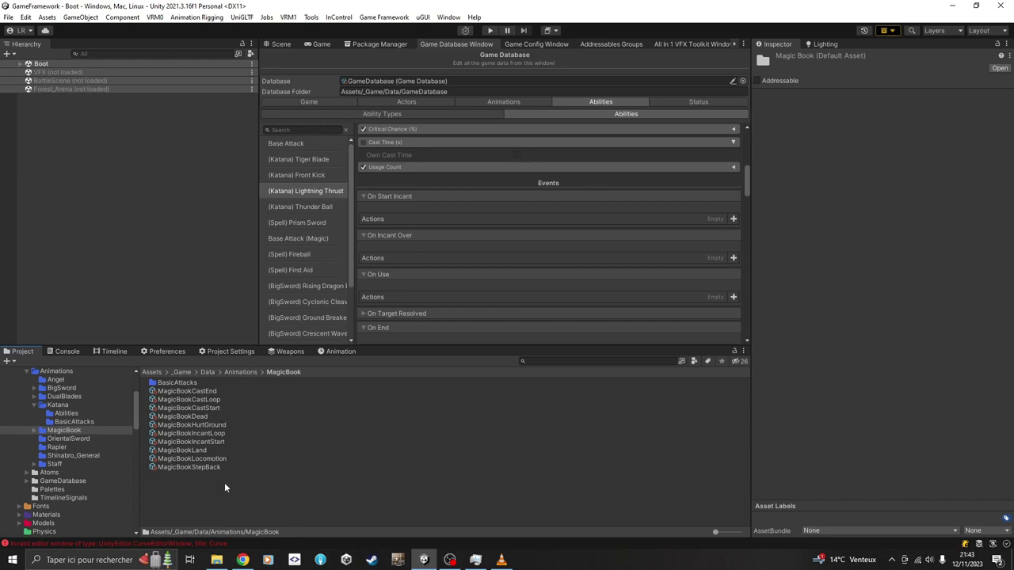
left_click(281, 43)
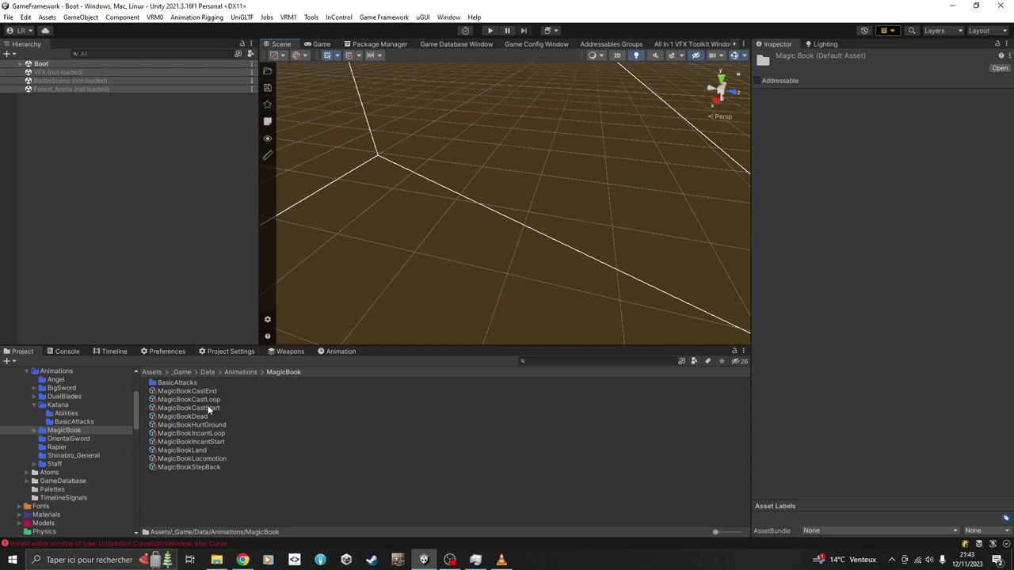
left_click(212, 441)
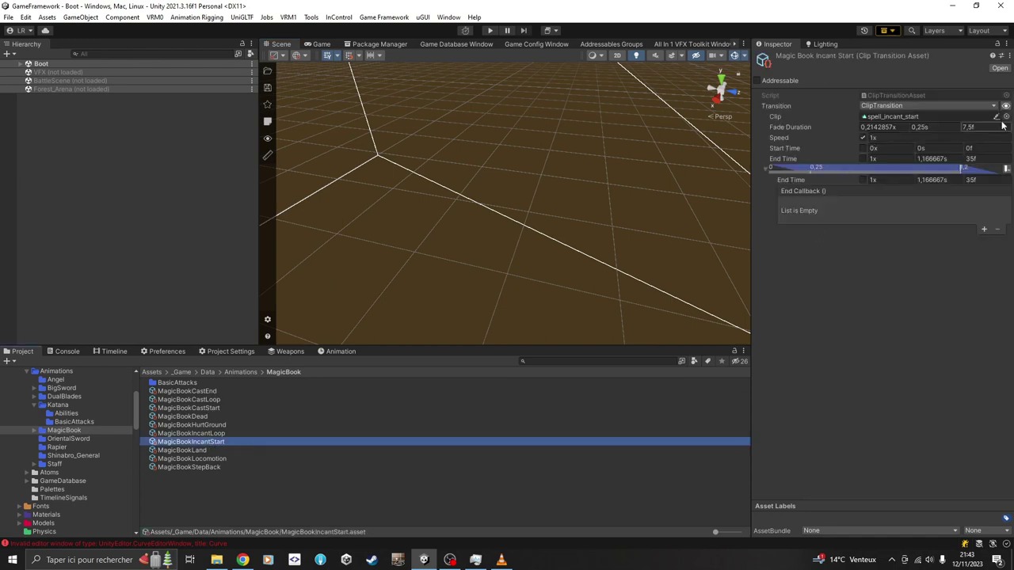
left_click(1000, 67)
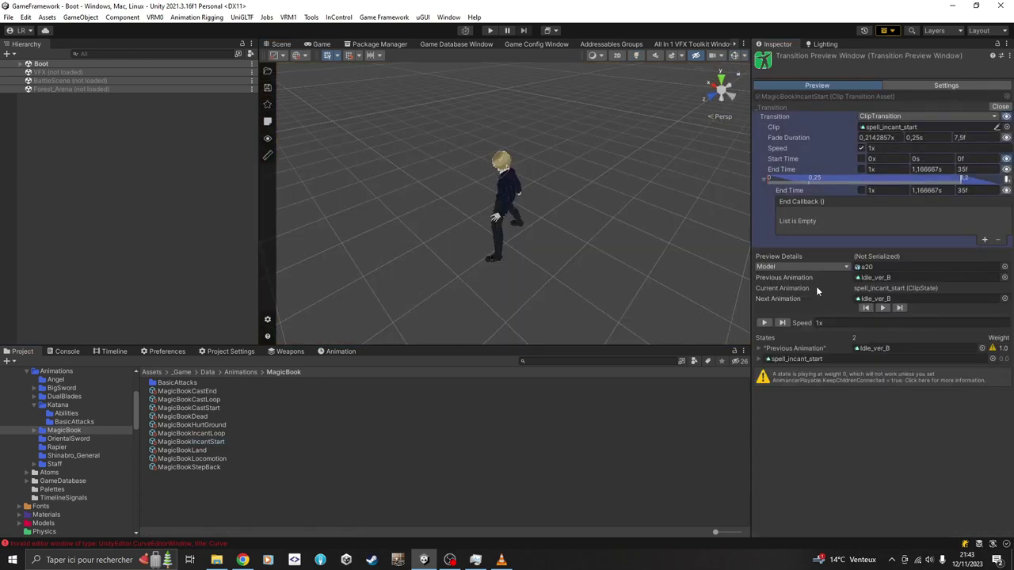
Use Yamiko.prefab as the preview model and scrub through the spell_incant_start clip
left_click(792, 268)
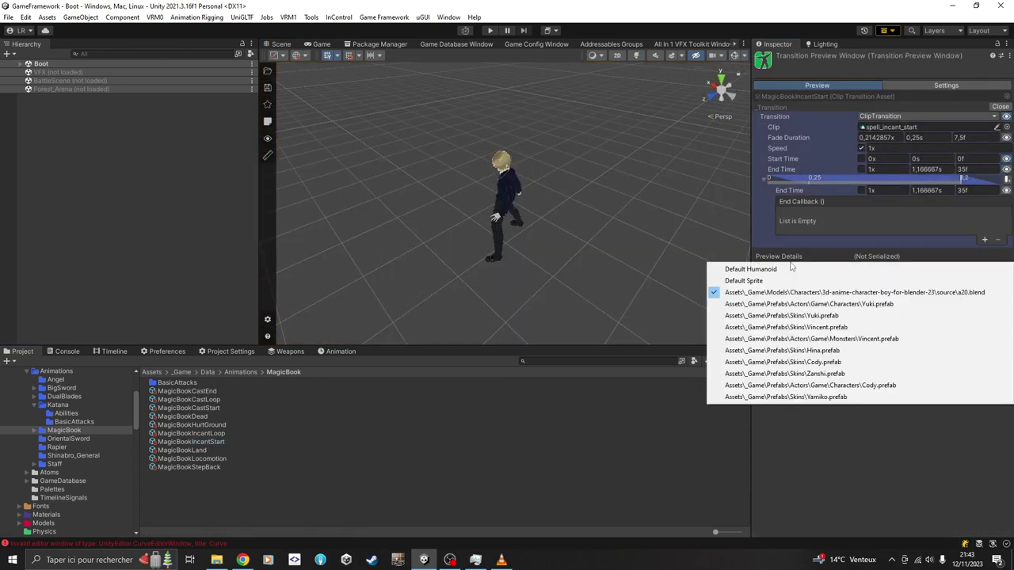
left_click(835, 397)
left_click_drag(453, 279, 570, 265, "alt")
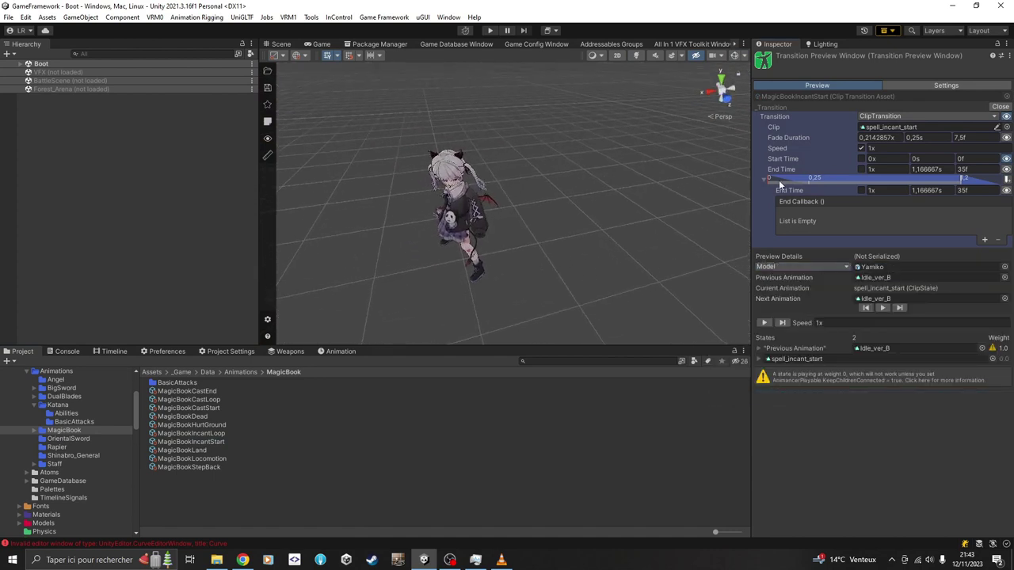
mouse_move(783, 181)
left_mouse_down()
mouse_move(772, 182)
mouse_move(974, 183)
left_mouse_up()
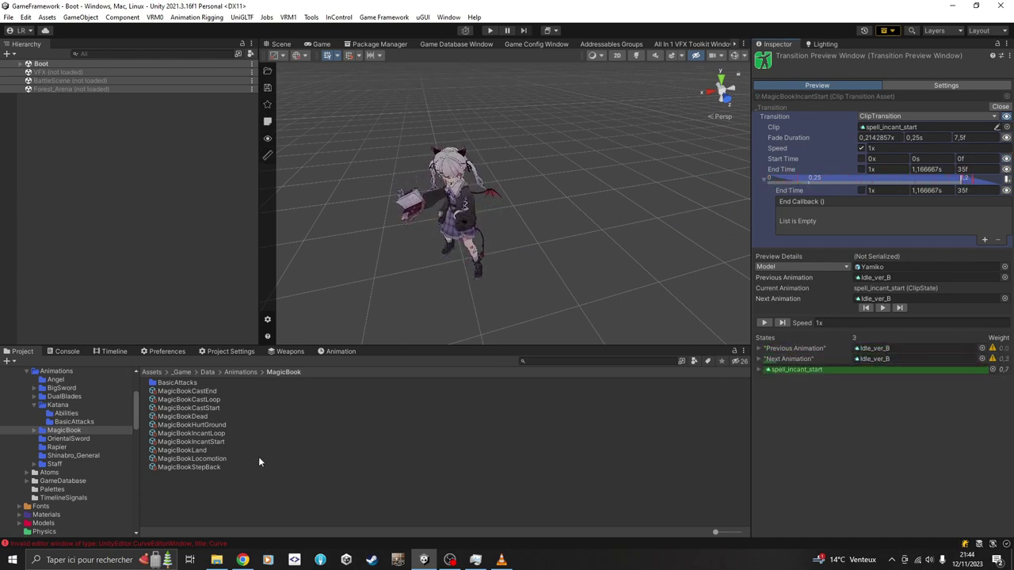
Preview MagicBookIncantLoop's spell_incant_loop on Yamiko.prefab, scrubbing through to its Idle_ver_B fade
left_click(207, 433)
left_click(1006, 106)
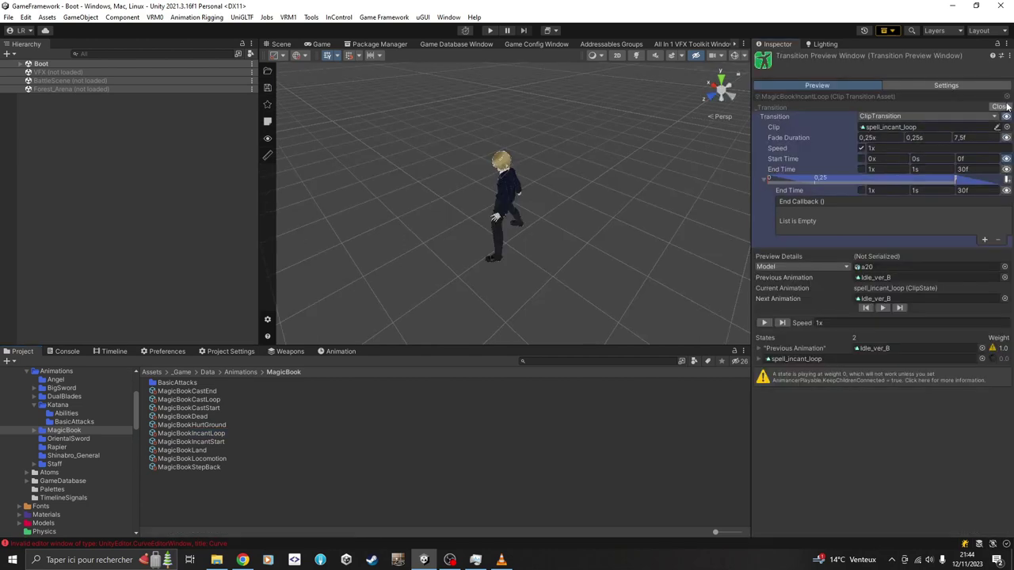
left_click(779, 268)
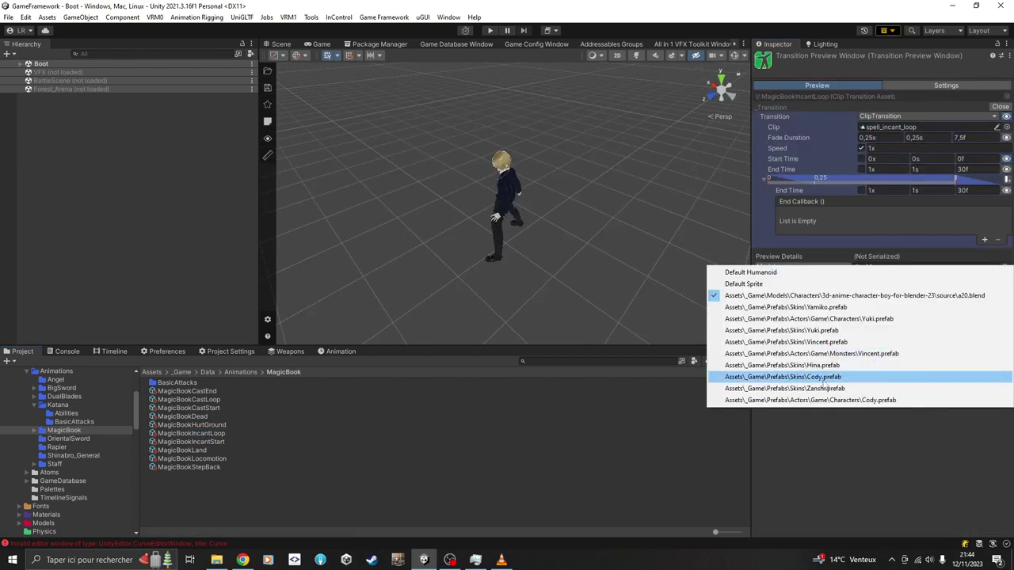
left_click(840, 308)
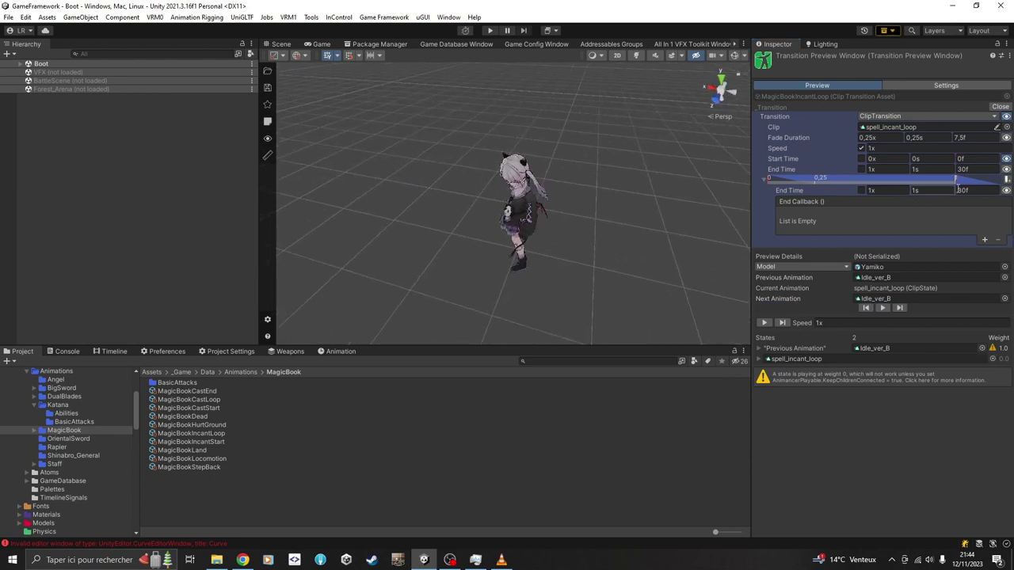
left_click_drag(777, 178, 998, 184)
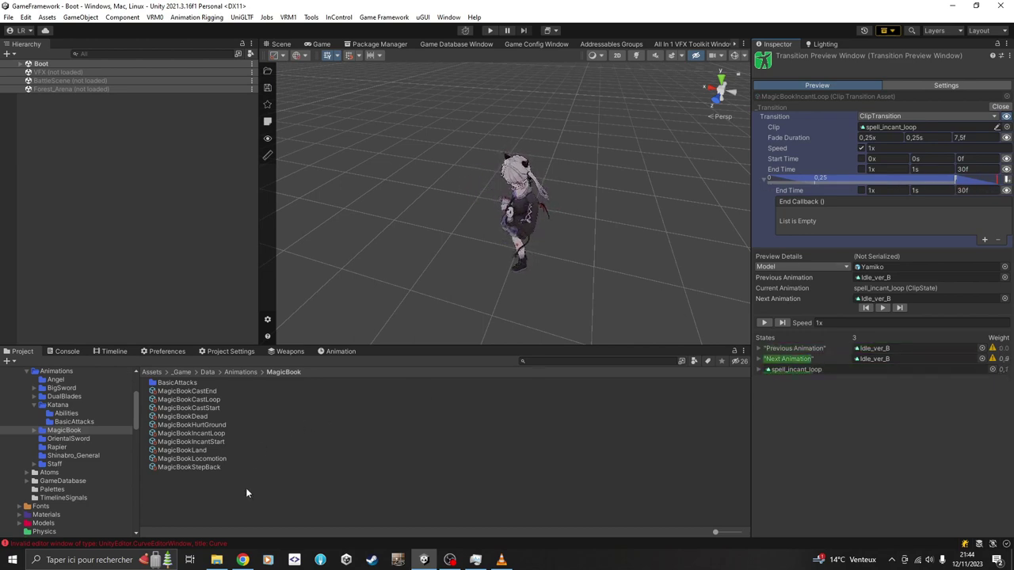
Preview the MagicBookCastStart transition on the character and scrub through the cast start animation
left_click(217, 407)
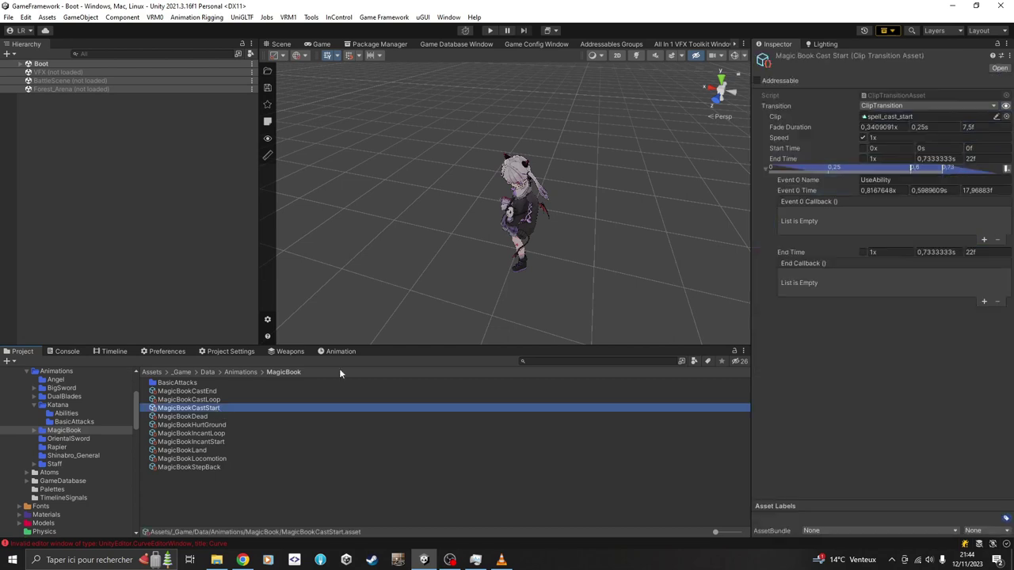
left_click(1005, 107)
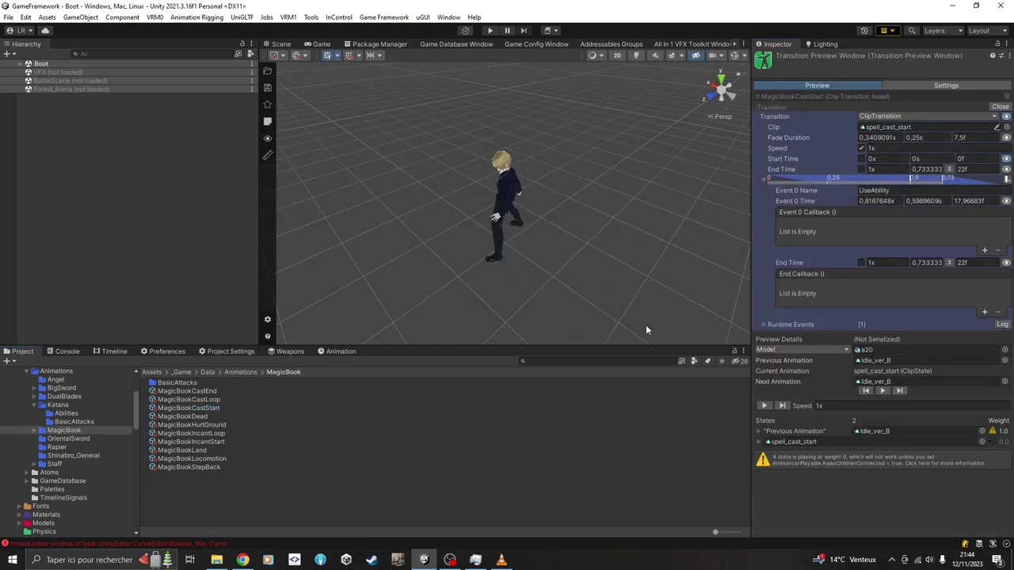
left_click_drag(776, 177, 913, 184)
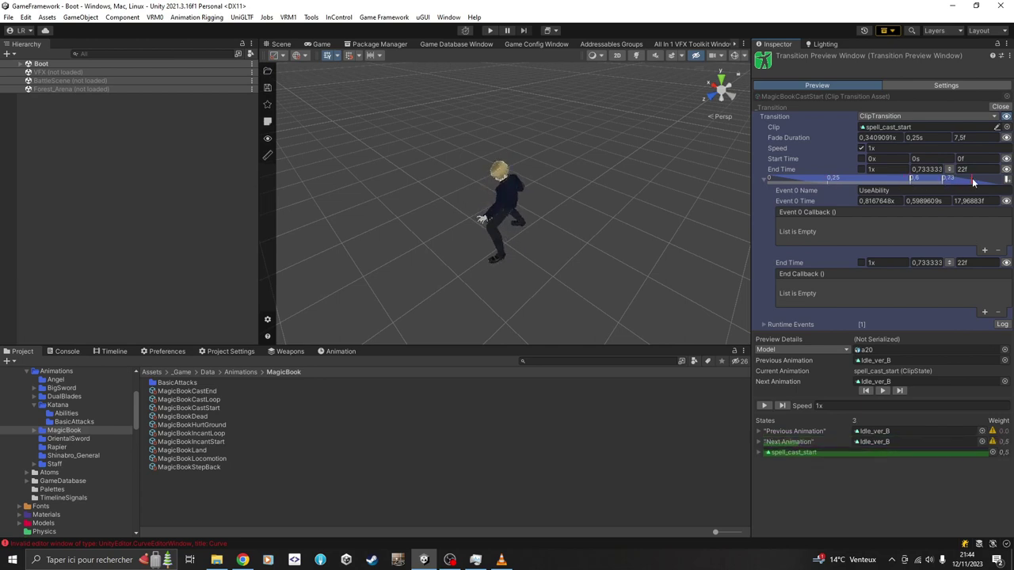
Preview MagicBookCastLoop's spell_cast_loop on a20 and scrub into its blend toward Idle_ver_B
left_click(213, 400)
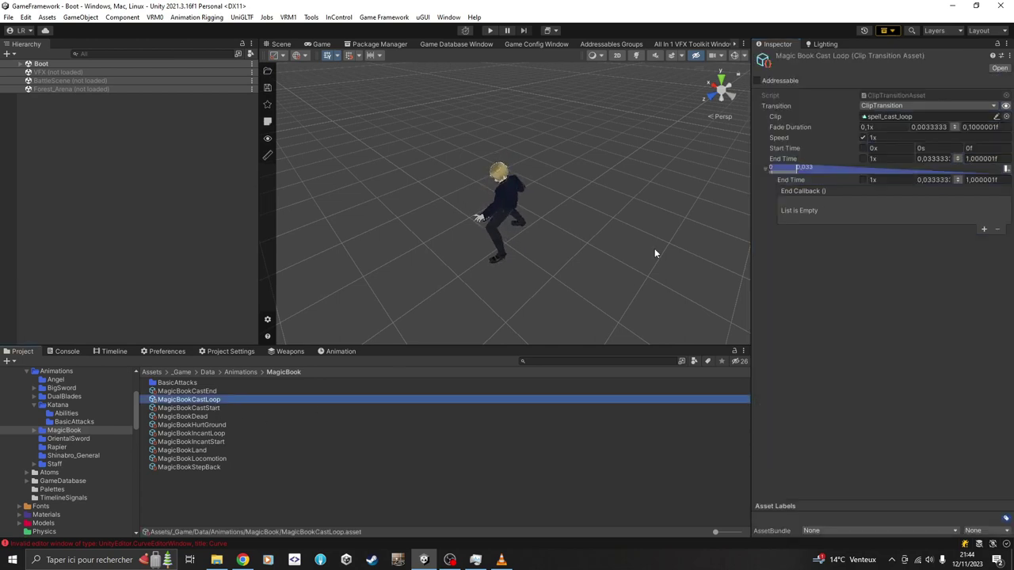
left_click(1005, 106)
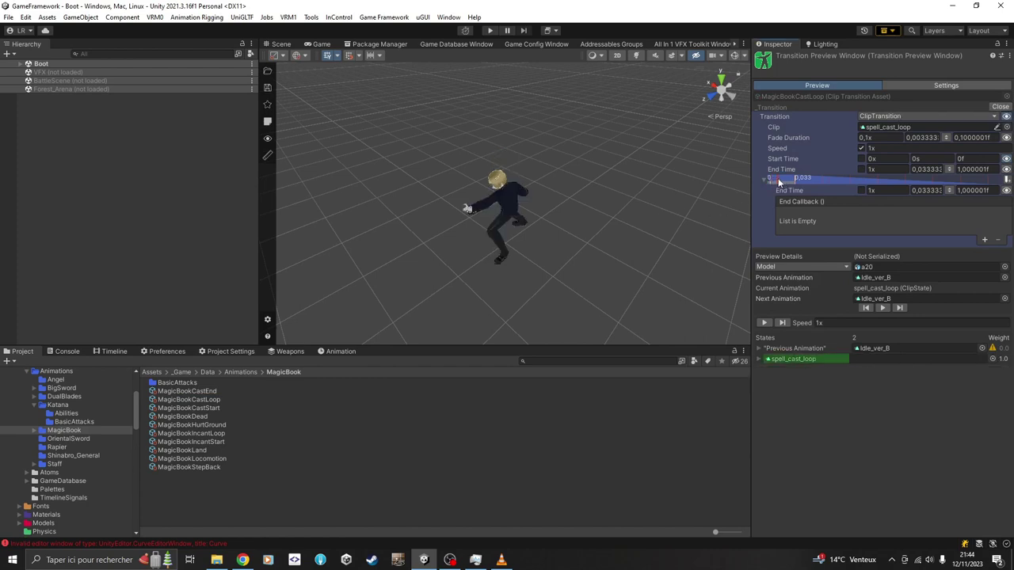
left_click_drag(780, 182, 931, 177)
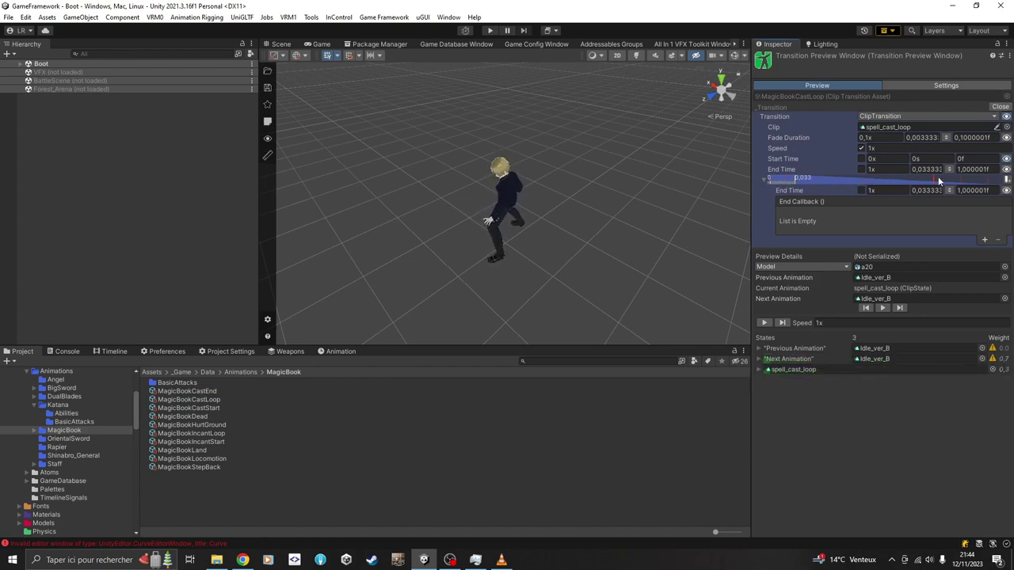
Preview the MagicBookCastEnd transition on a20 and scrub through spell_cast_end
left_click(187, 391)
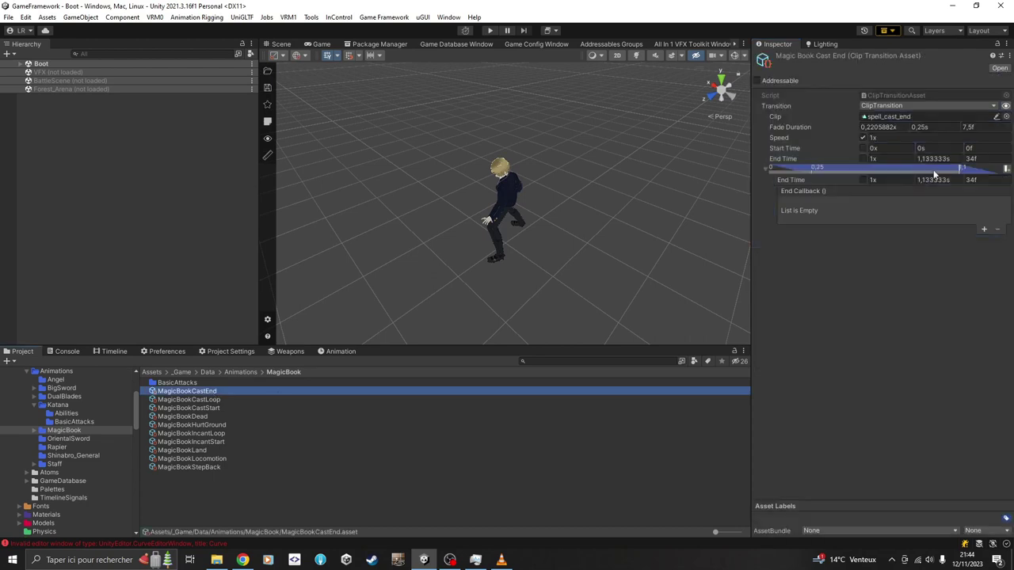
left_click(1006, 107)
left_click_drag(773, 179, 974, 179)
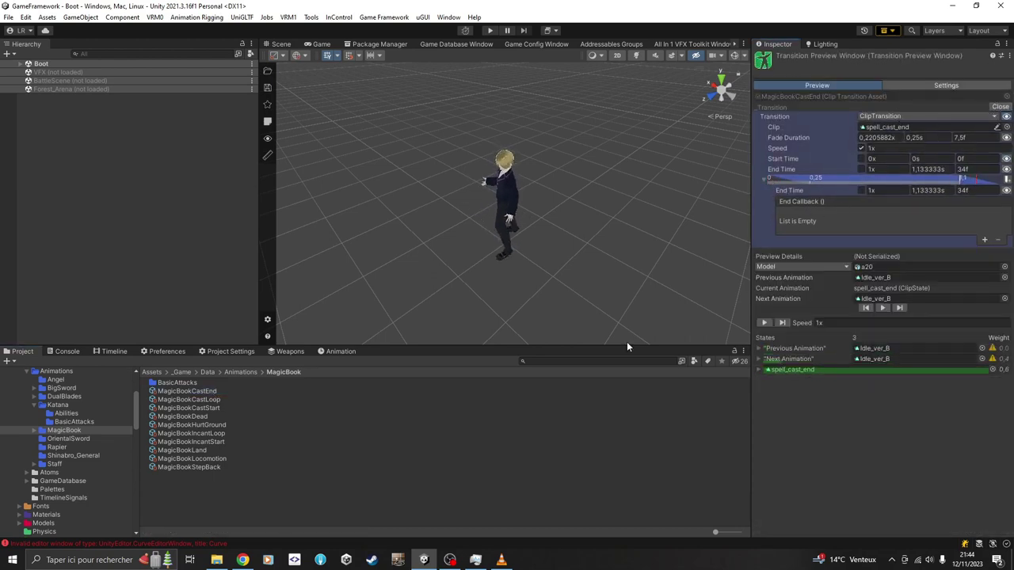
Browse the MagicBookIncantStart, IncantLoop and CastStart assets, then return to the Animations folder
left_click(226, 441)
left_click(222, 434)
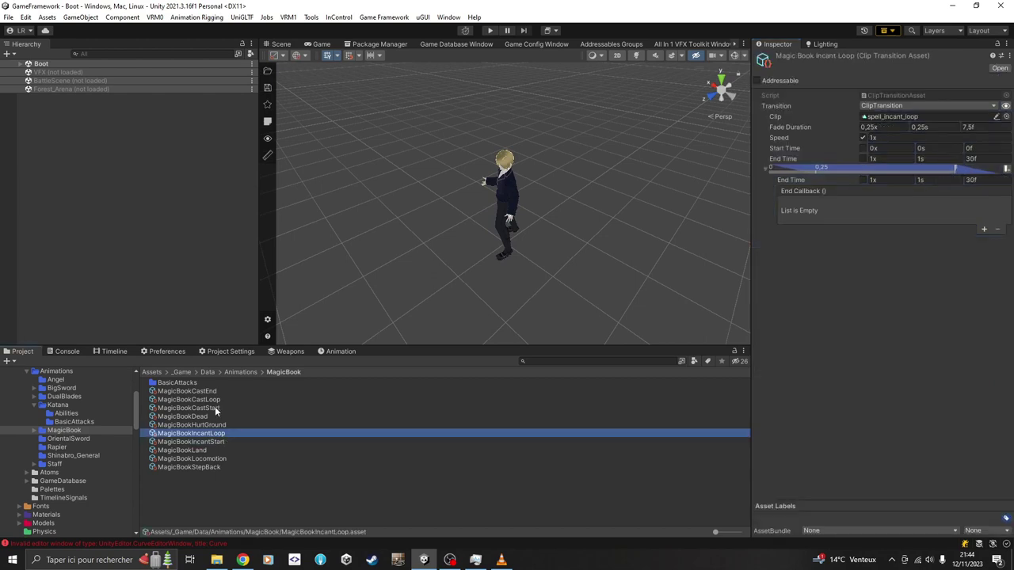
left_click(210, 409)
key("Up")
key("Up")
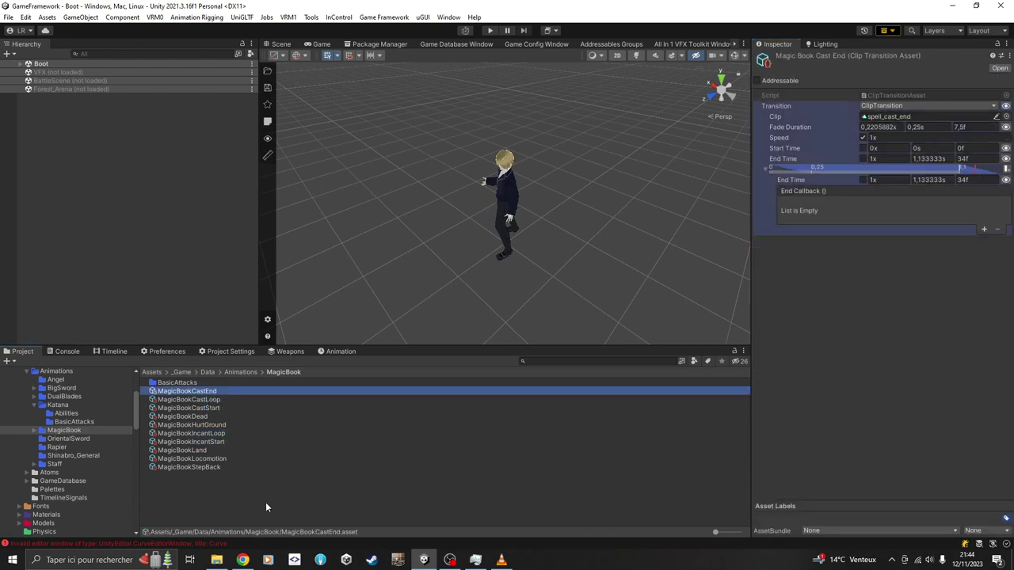
left_click(235, 501)
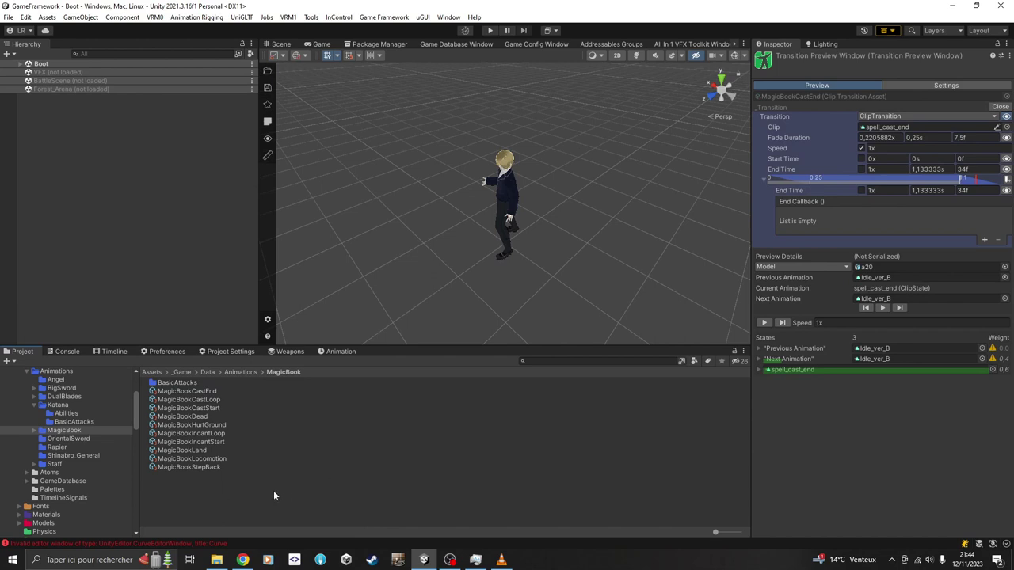
left_click(240, 372)
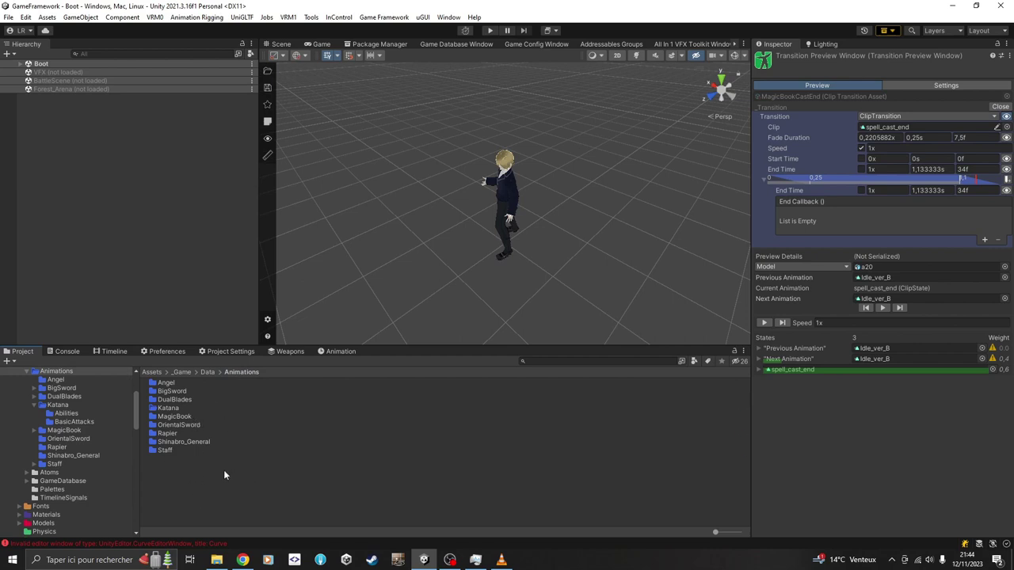
Open the Katana folder, preview the KatanaLocomotion mixer on a20, and expand its End Time settings
double_click(175, 409)
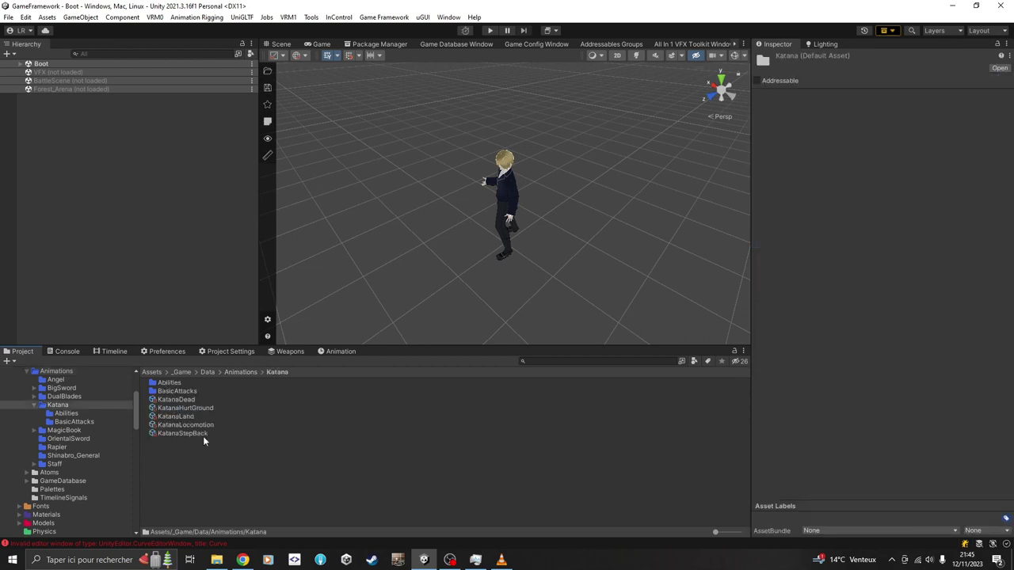
left_click(200, 427)
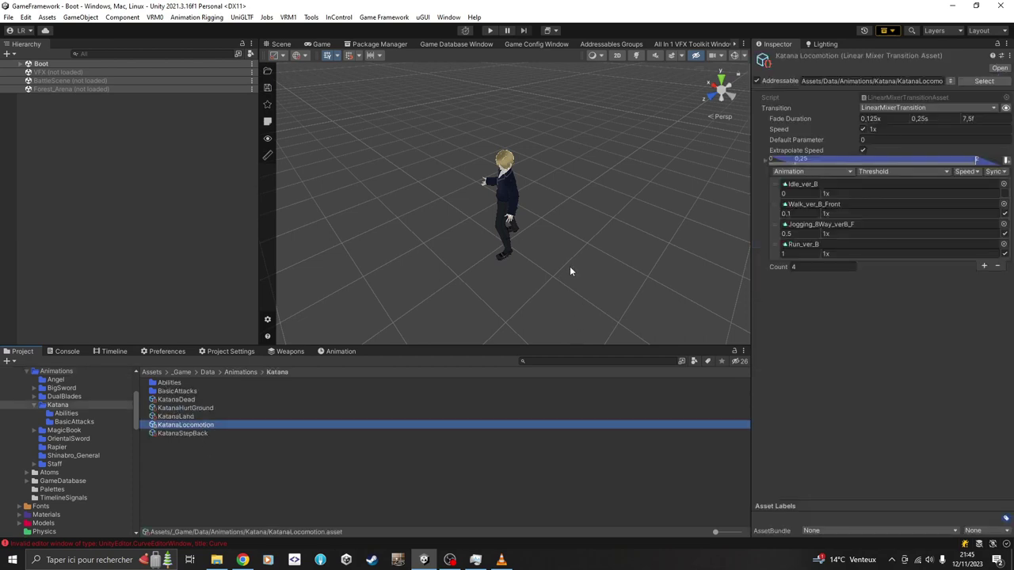
left_click(1006, 108)
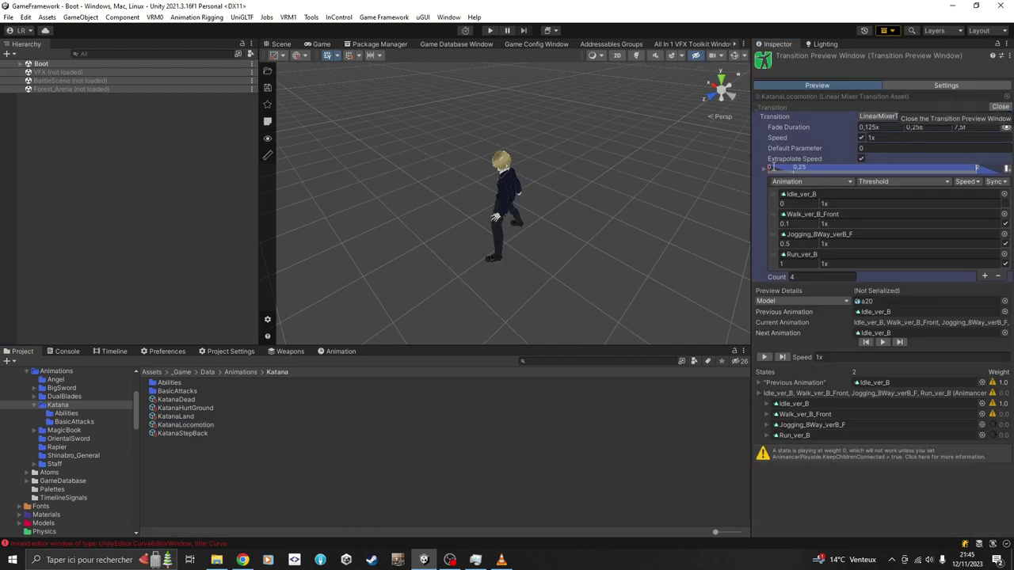
left_click_drag(519, 268, 638, 259, "alt")
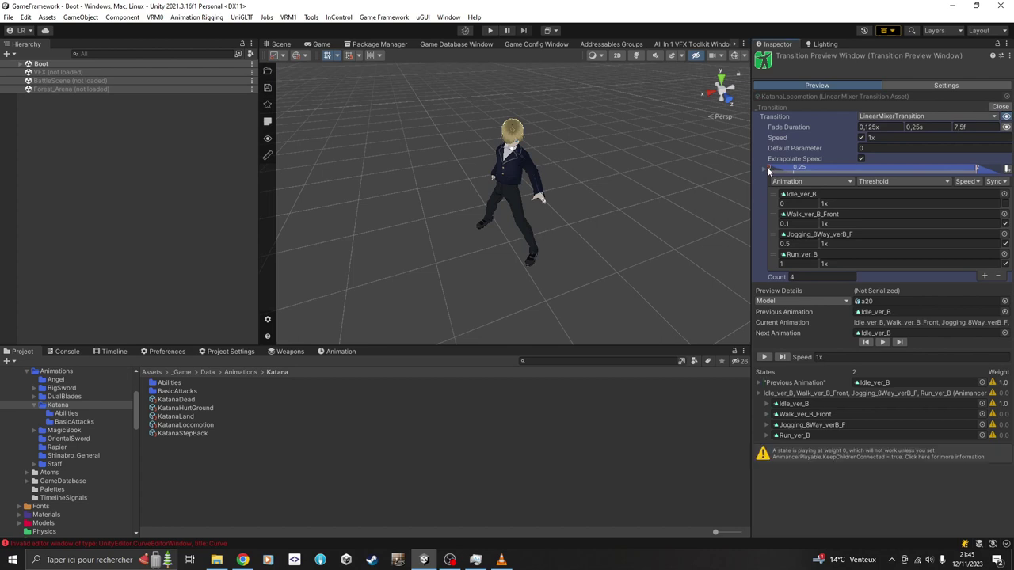
mouse_move(766, 167)
left_mouse_down()
mouse_move(919, 171)
mouse_move(771, 171)
left_mouse_up()
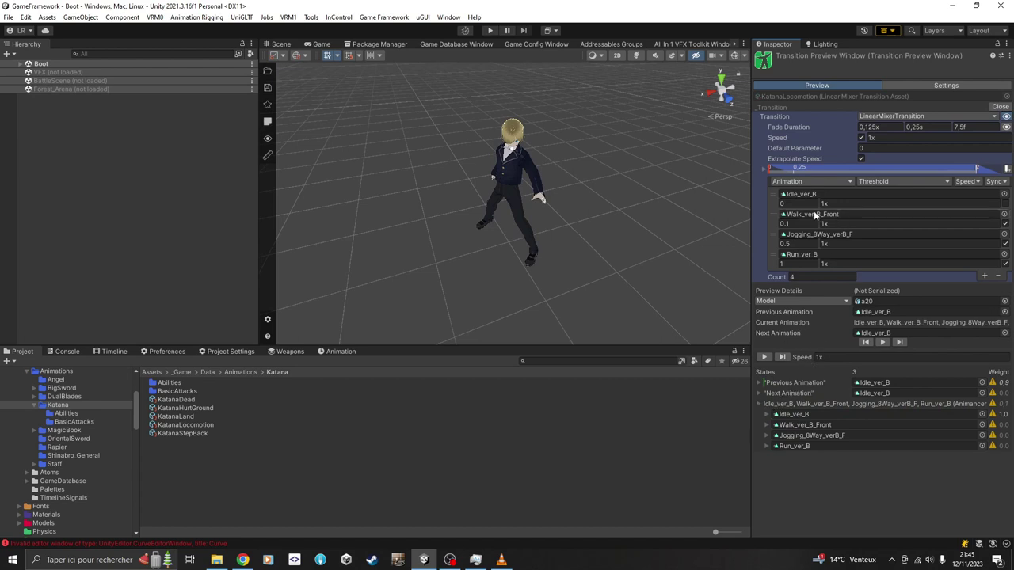
left_click(764, 171)
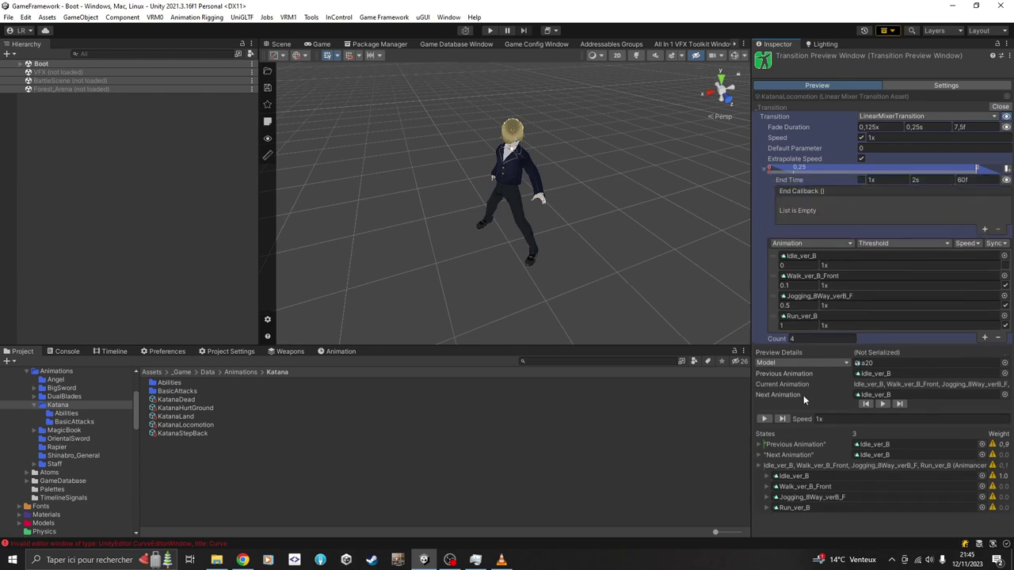
Expand the mixer state, set its preview parameter to 1, and scrub toward the running blend
left_click(758, 465)
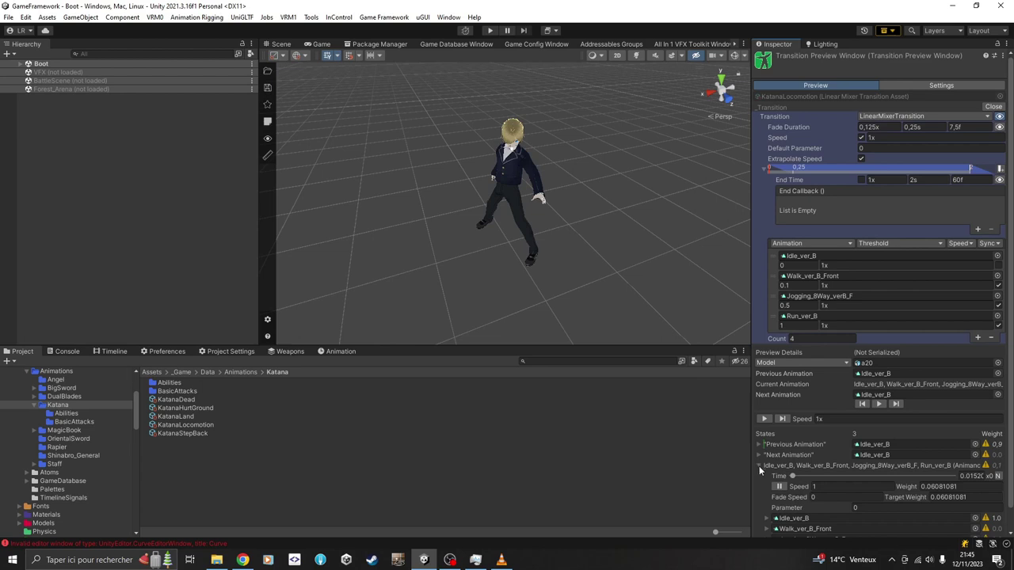
scroll(759, 466, "down", 1)
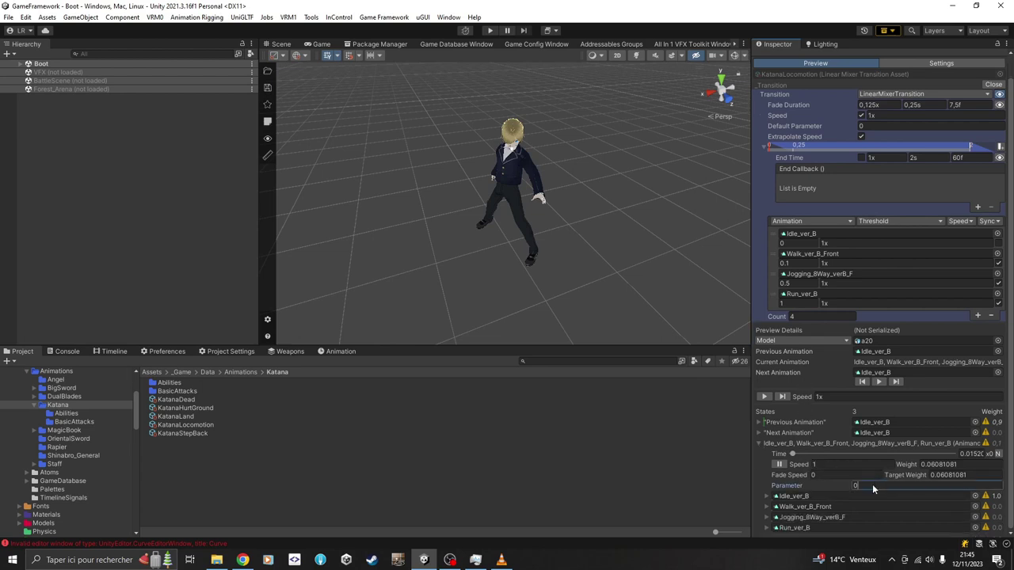
type("1")
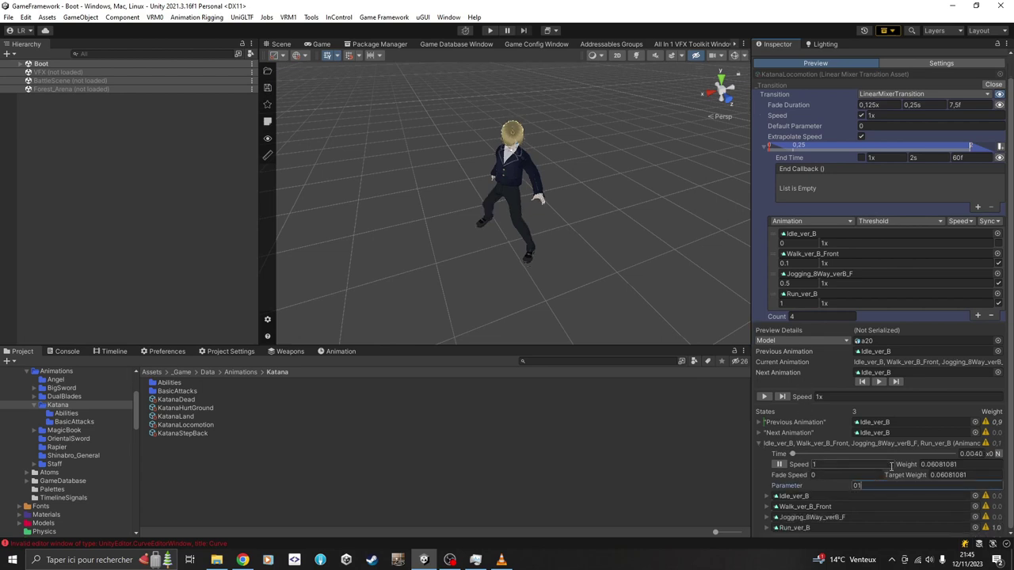
left_click_drag(784, 148, 914, 145)
Change the mixer parameter to 0.1 and scrub the transition from start into the Walk_ver_B_Front walk
left_click(857, 485)
type(".1")
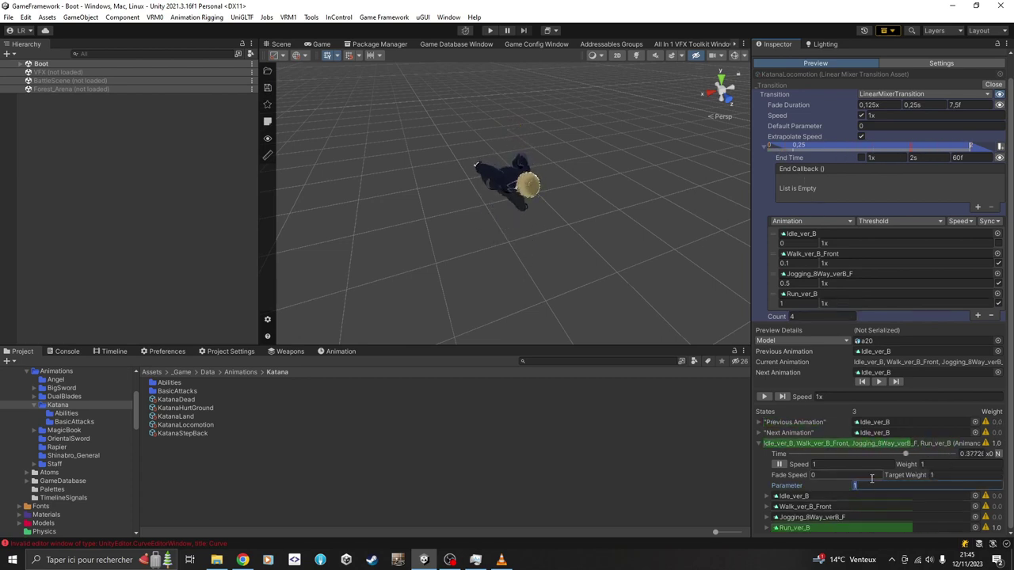
left_click(861, 150)
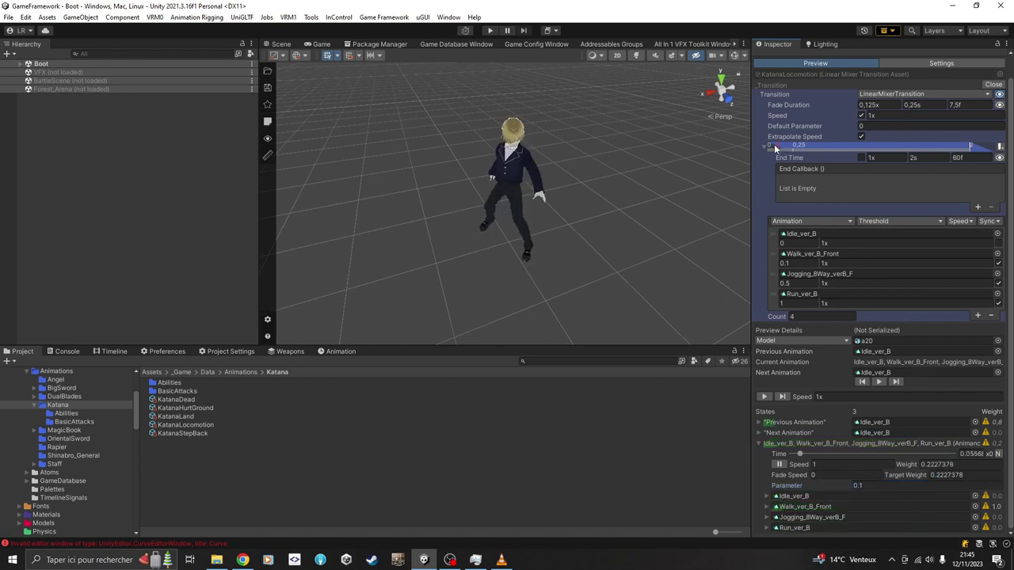
mouse_move(861, 150)
left_mouse_down()
mouse_move(919, 149)
mouse_move(875, 143)
left_mouse_up()
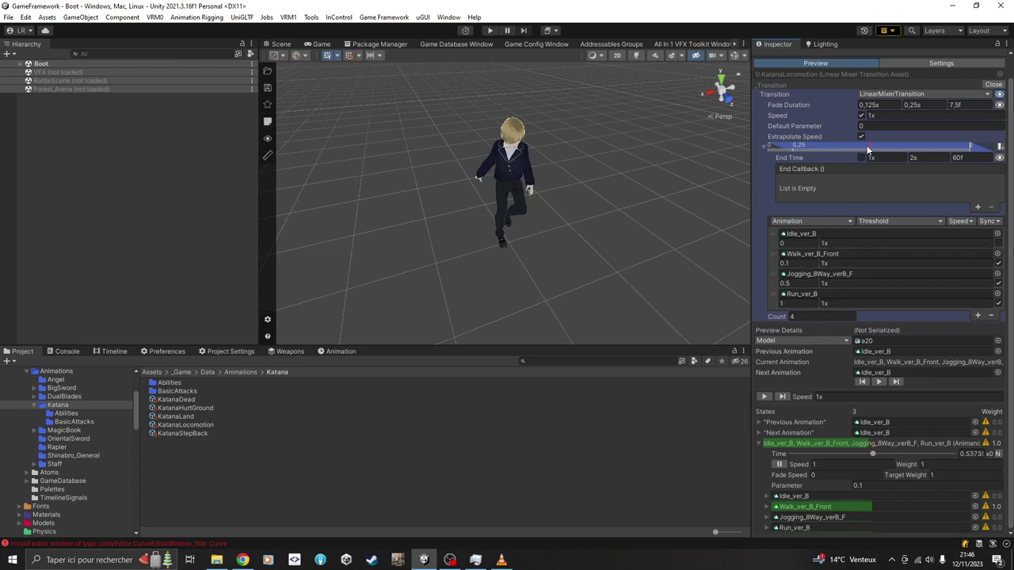
left_click(771, 148)
mouse_move(770, 146)
left_mouse_down()
mouse_move(958, 149)
mouse_move(770, 143)
left_mouse_up()
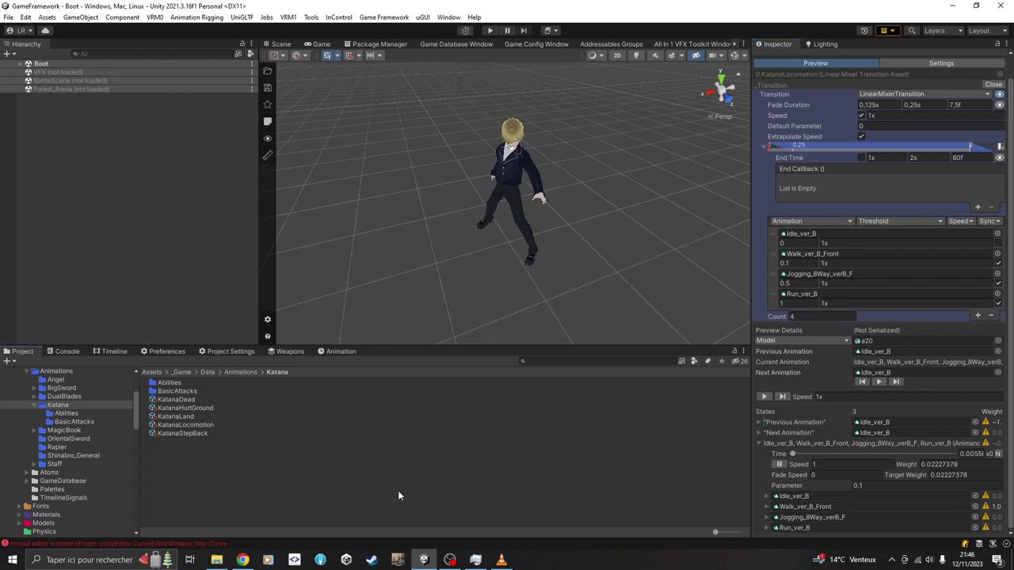
Navigate up through Animations and Data to _Game, then open its Prefabs folder
left_click(240, 372)
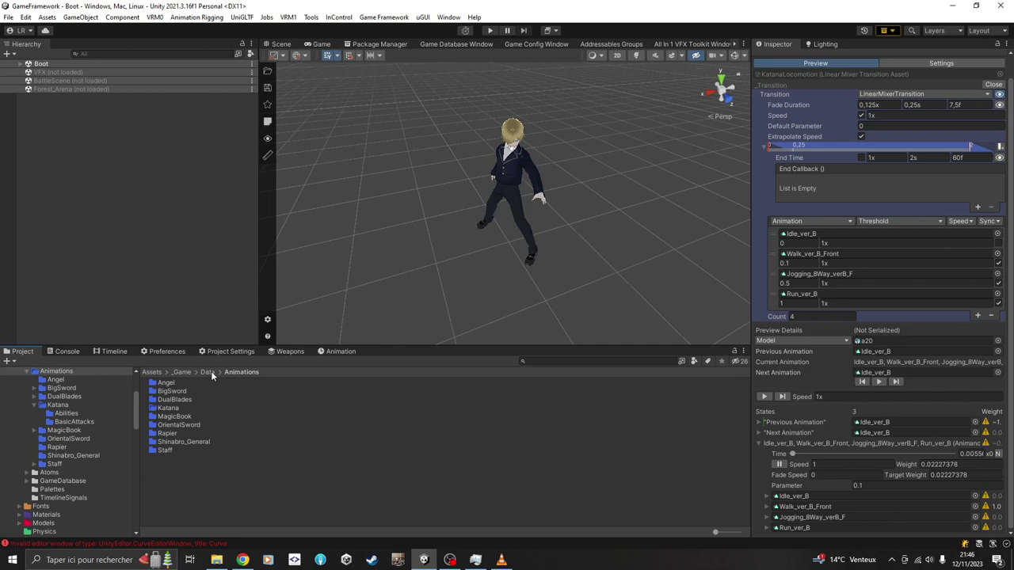
left_click(207, 372)
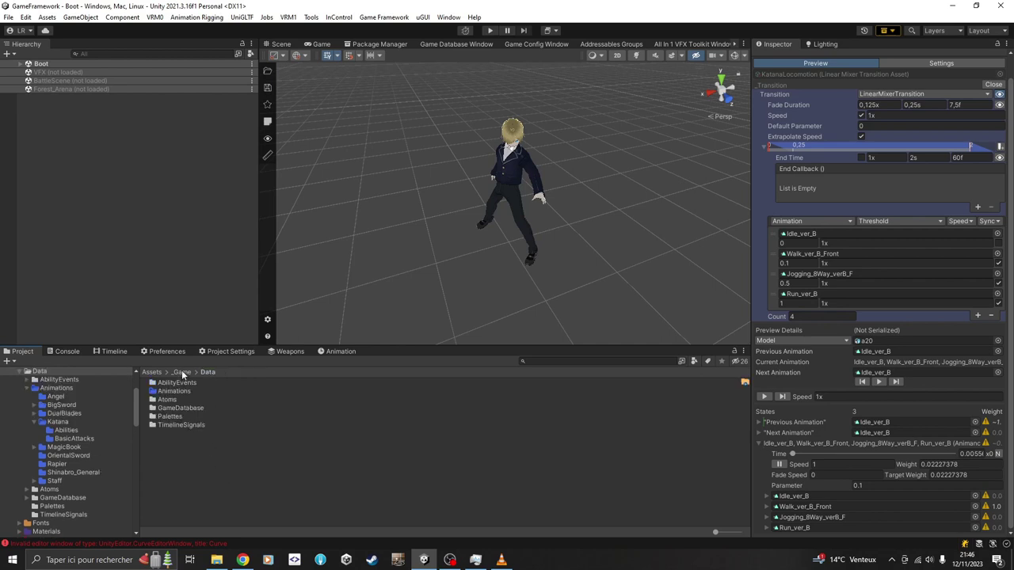
left_click(182, 373)
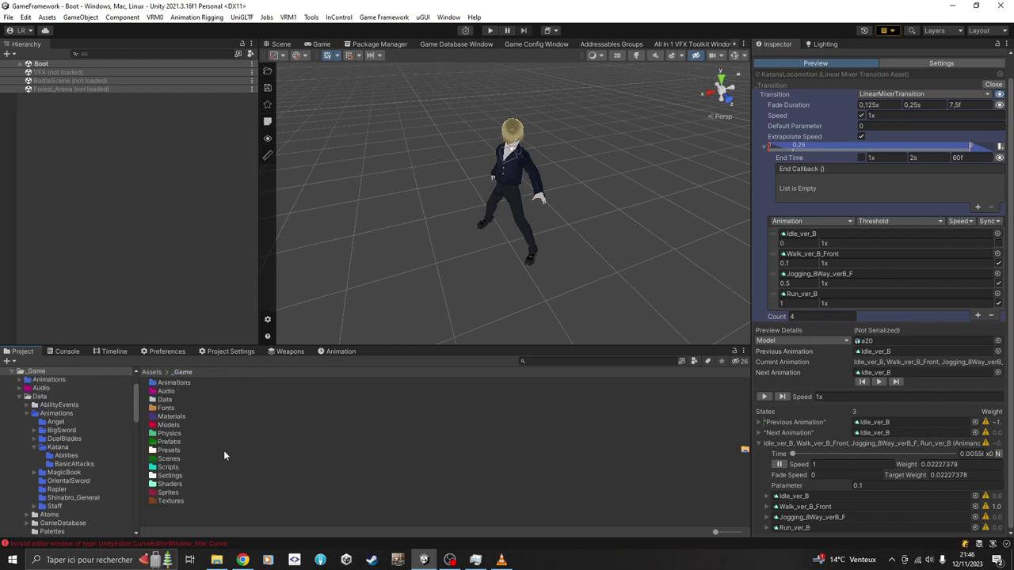
double_click(170, 442)
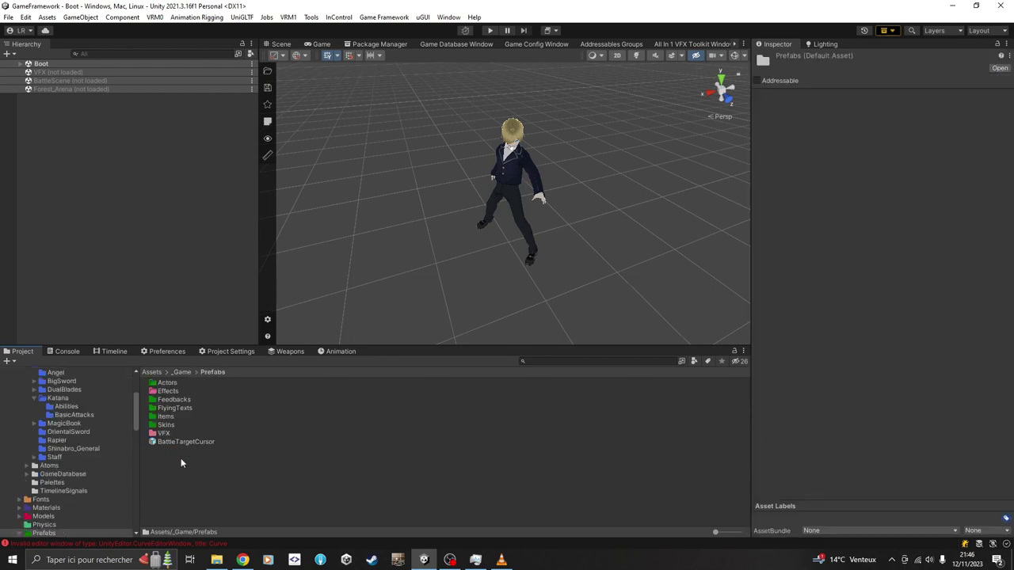